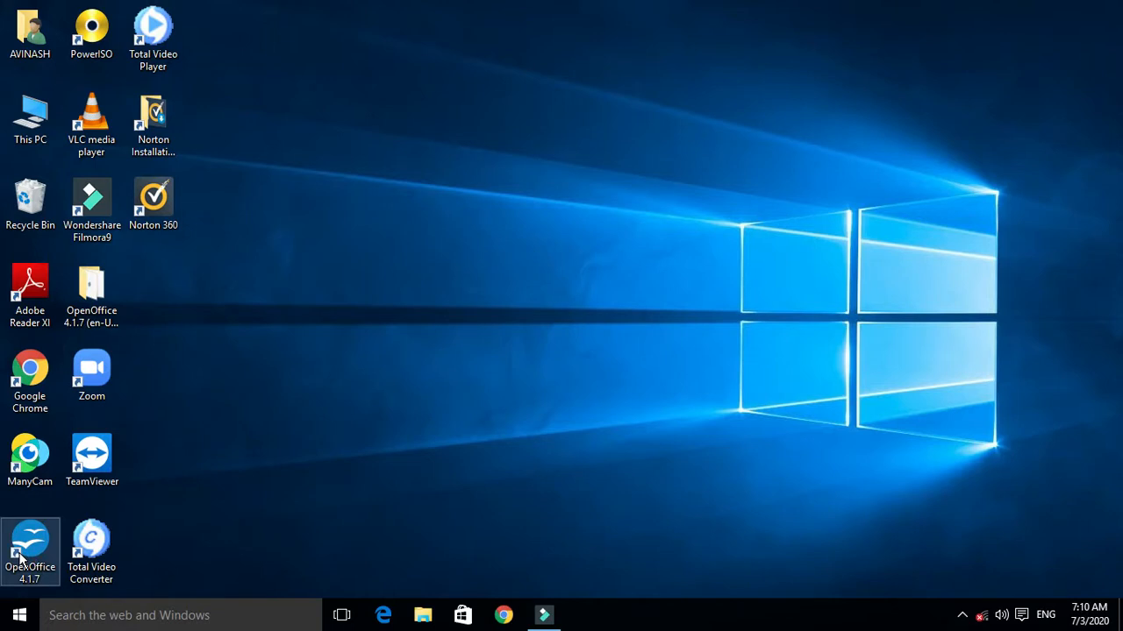
# Create a new OpenOffice text document and enter "You can choose different forn effects such as font coloro"
pyautogui.doubleClick(27, 556)
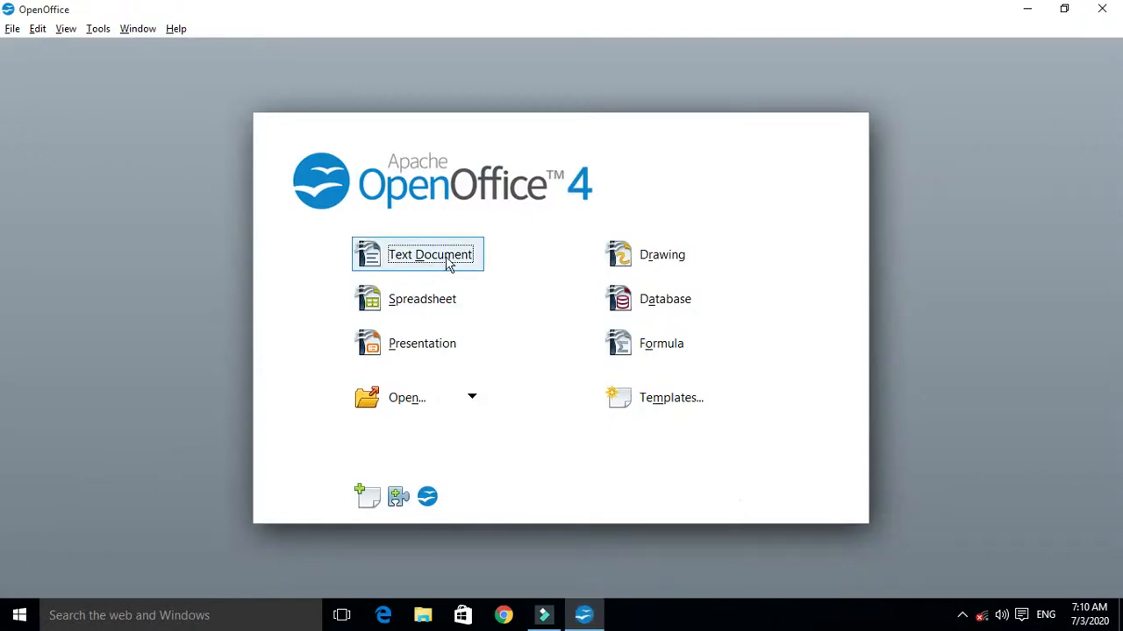
pyautogui.click(447, 261)
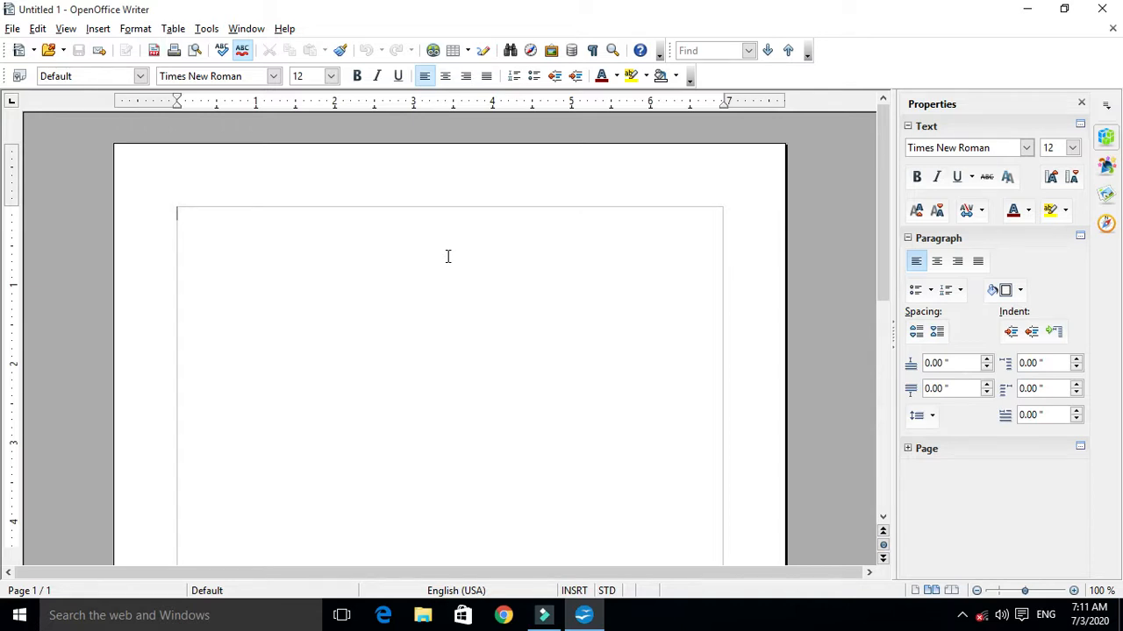
pyautogui.write('you can sho')
pyautogui.press('BackSpace')
pyautogui.press('BackSpace')
pyautogui.press('BackSpace')
pyautogui.write('choose ')
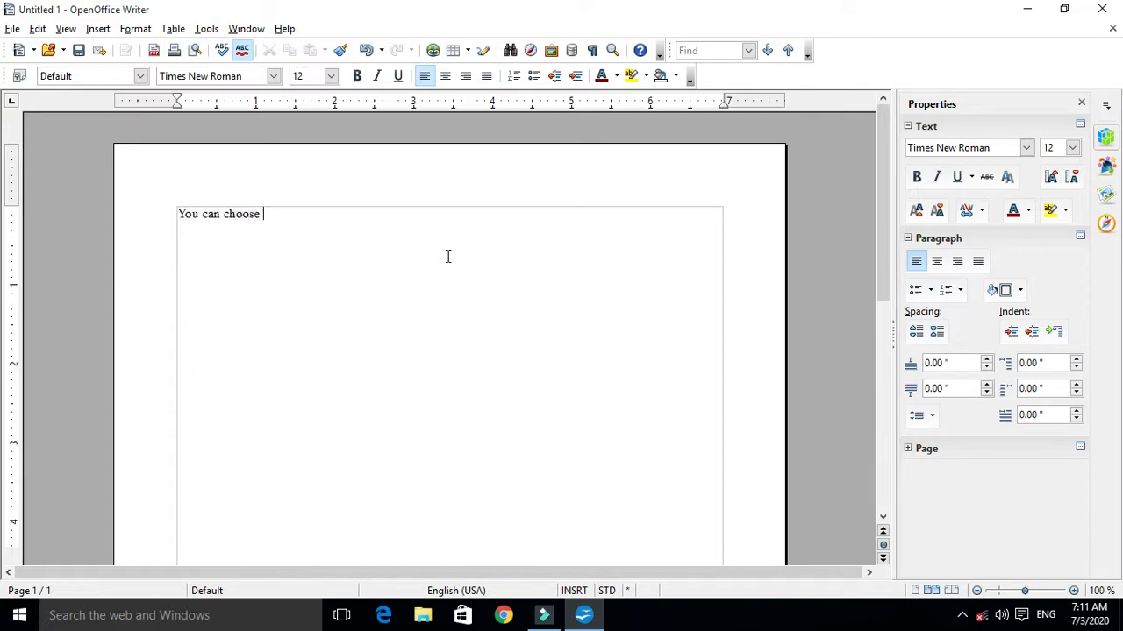
pyautogui.write('different forn effects su')
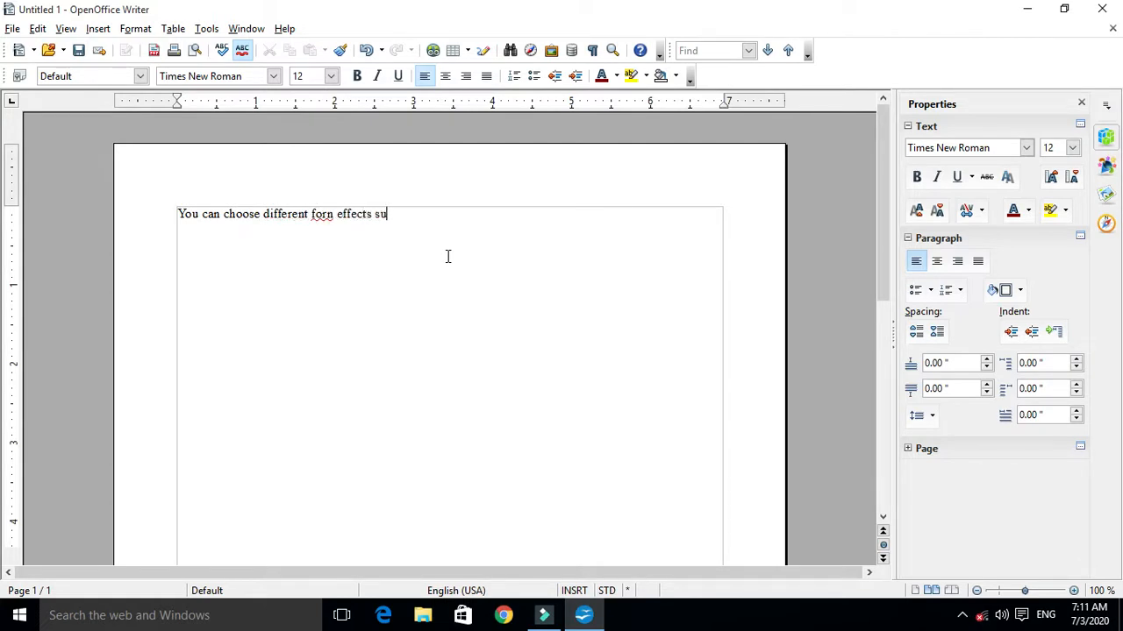
pyautogui.write('ch as font coloro')
# Break the line before the "n" of "forn" and correct "coloro" to "color" at the end of the text
pyautogui.click(329, 217)
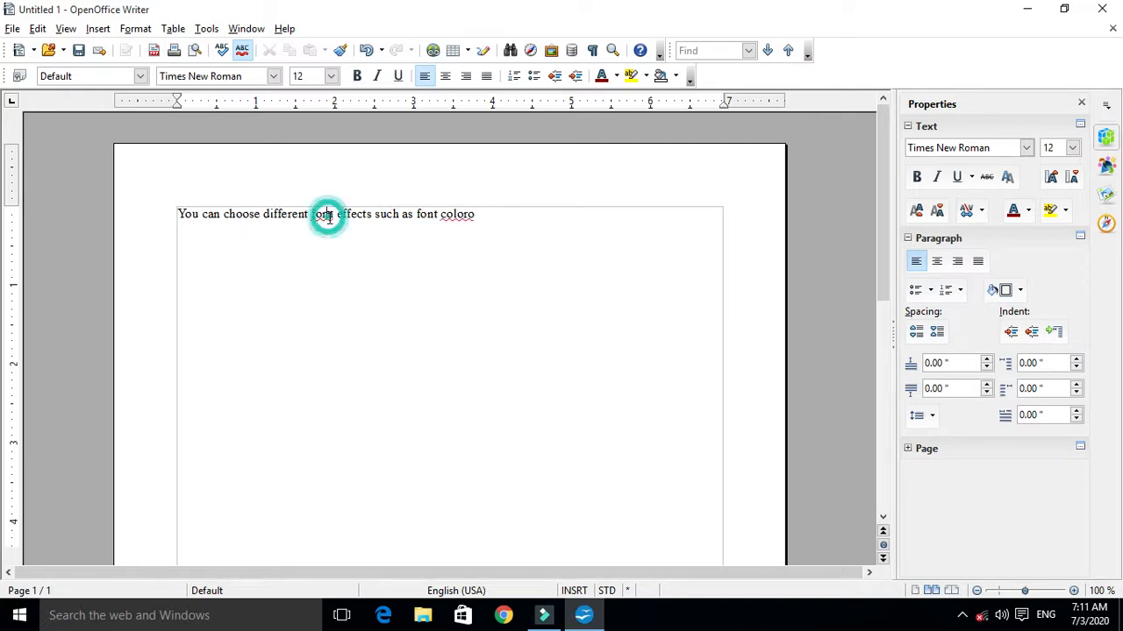
pyautogui.press('Return')
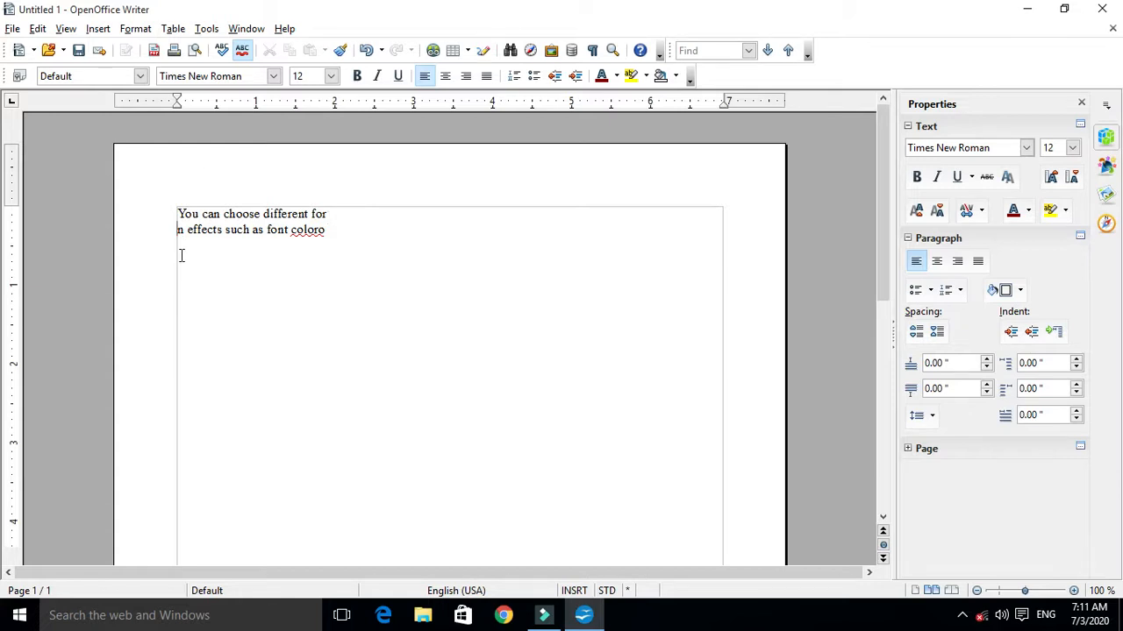
pyautogui.press('BackSpace')
pyautogui.keyDown('shift'); pyautogui.click(181, 233); pyautogui.keyUp('shift')
pyautogui.click(359, 241)
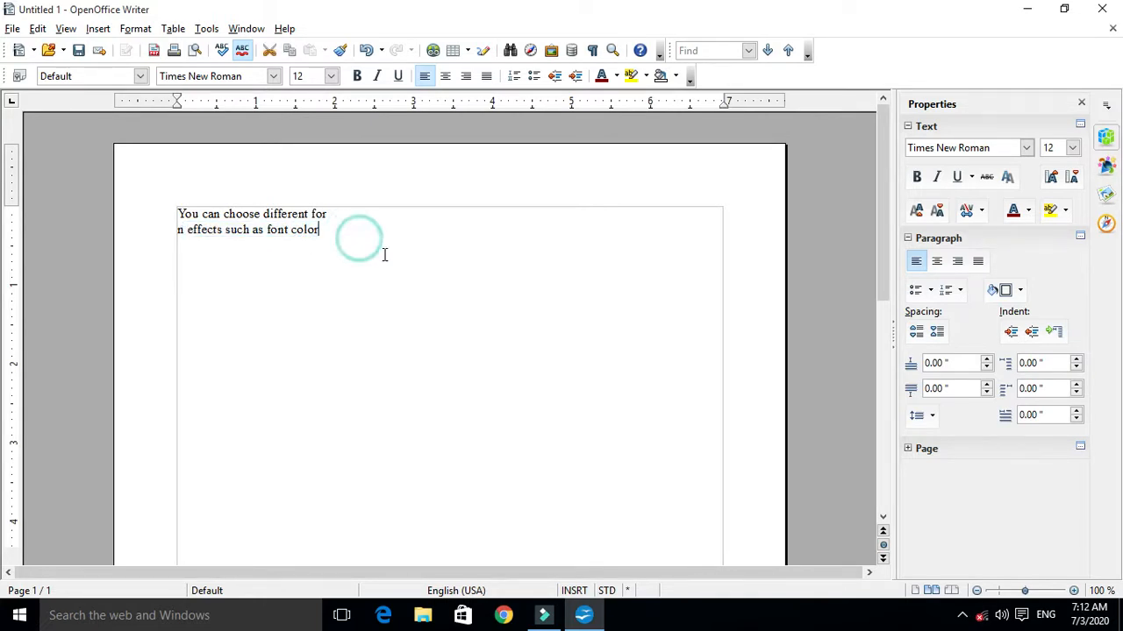
pyautogui.click(329, 231)
# Enlarge both lines of text step by step to font size 40
pyautogui.moveTo(244, 239); pyautogui.dragTo(166, 213)
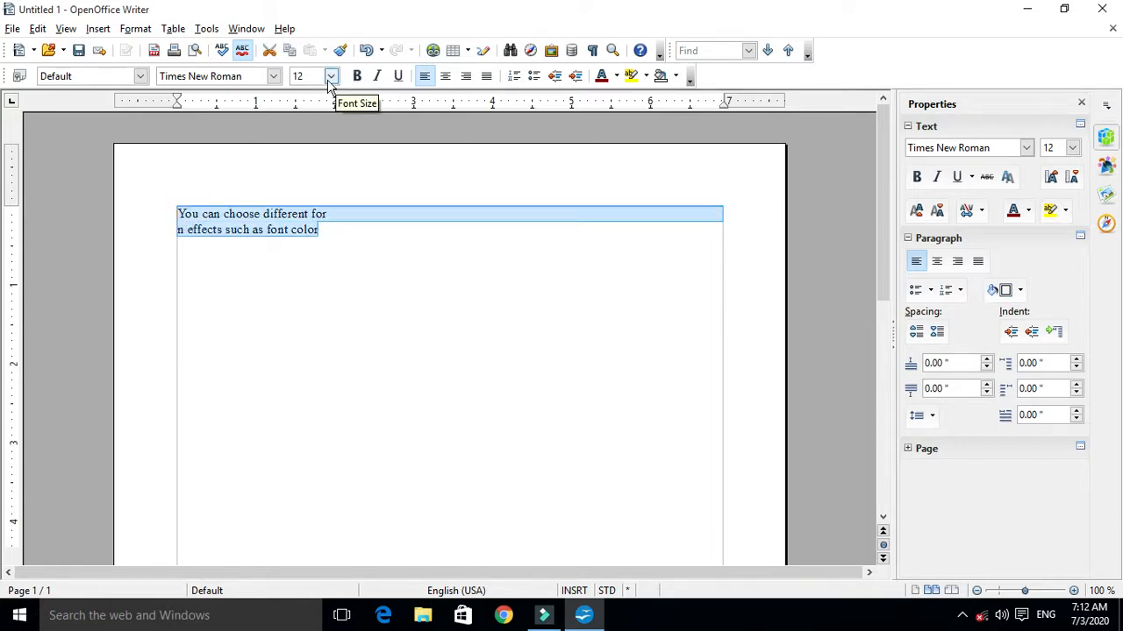
pyautogui.click(1050, 178)
pyautogui.click(1046, 186)
pyautogui.click(1046, 186)
pyautogui.click(1045, 186)
pyautogui.click(1045, 186)
pyautogui.click(1046, 186)
pyautogui.click(1046, 186)
pyautogui.click(1046, 186)
pyautogui.click(1045, 186)
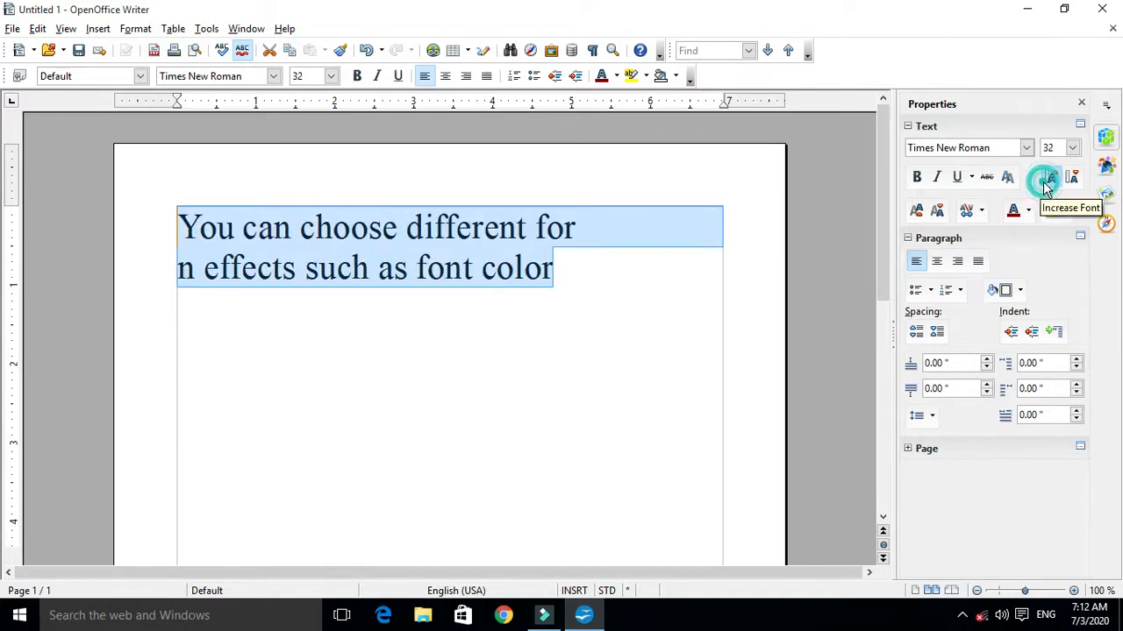
pyautogui.click(1046, 186)
pyautogui.click(1045, 186)
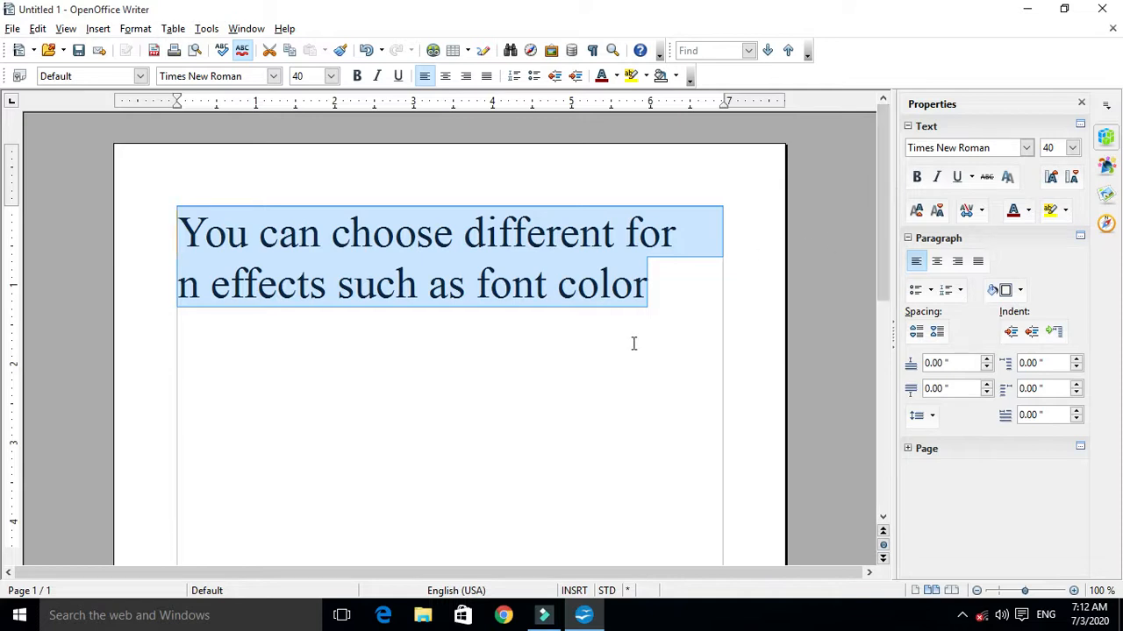
pyautogui.click(667, 304)
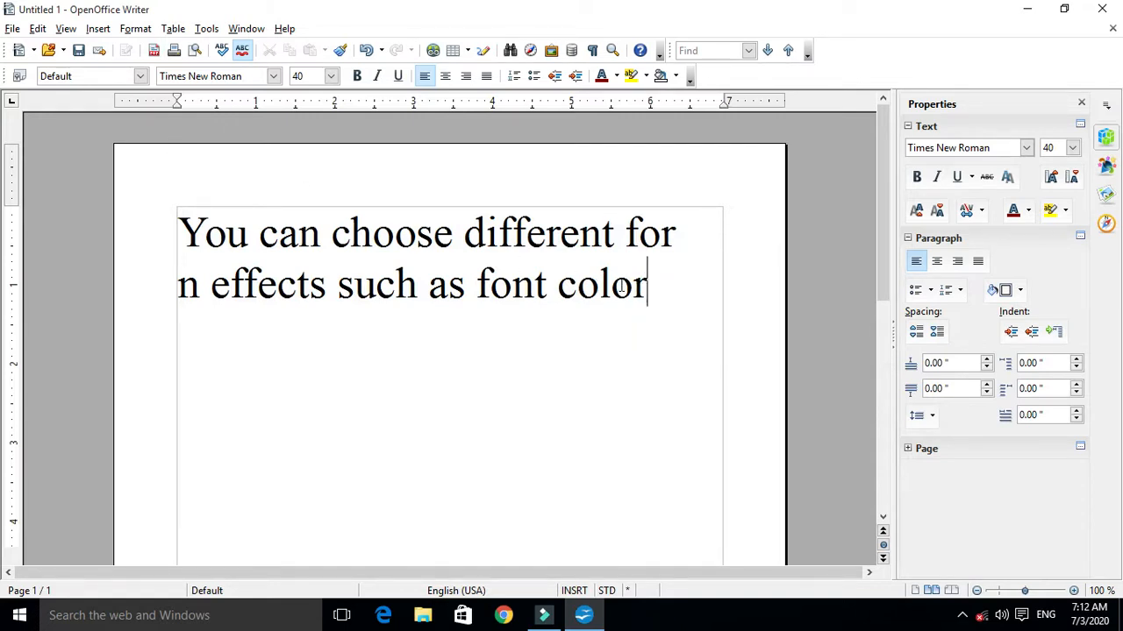
# Open the character formatting's Font Effects settings for both text lines and place the dialog beside the text
pyautogui.moveTo(649, 284); pyautogui.dragTo(179, 223)
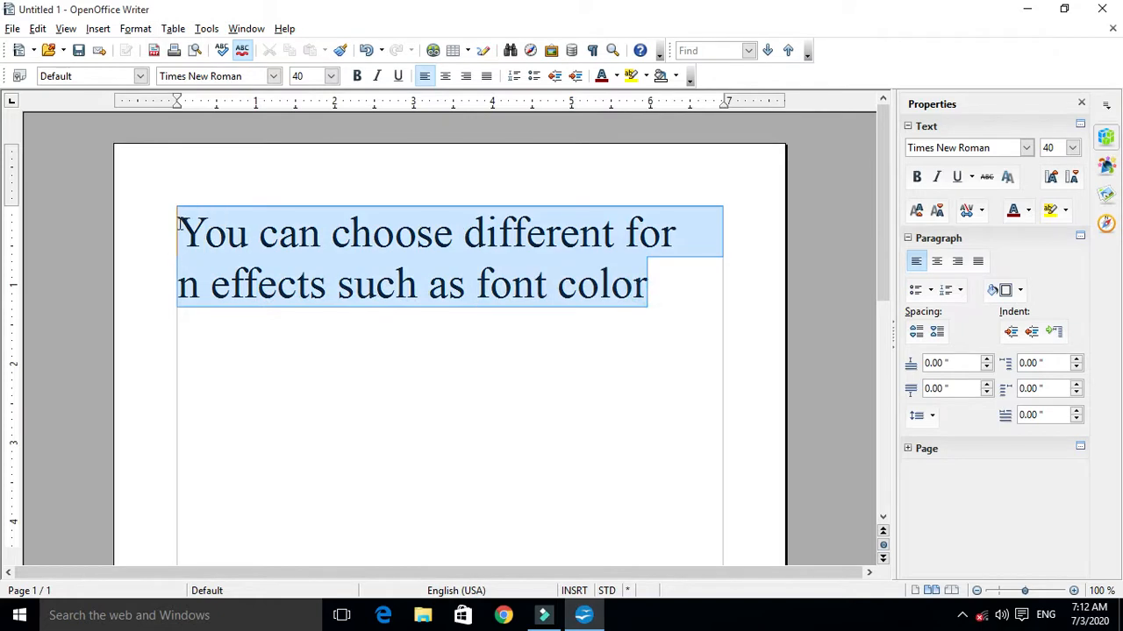
pyautogui.click(136, 29)
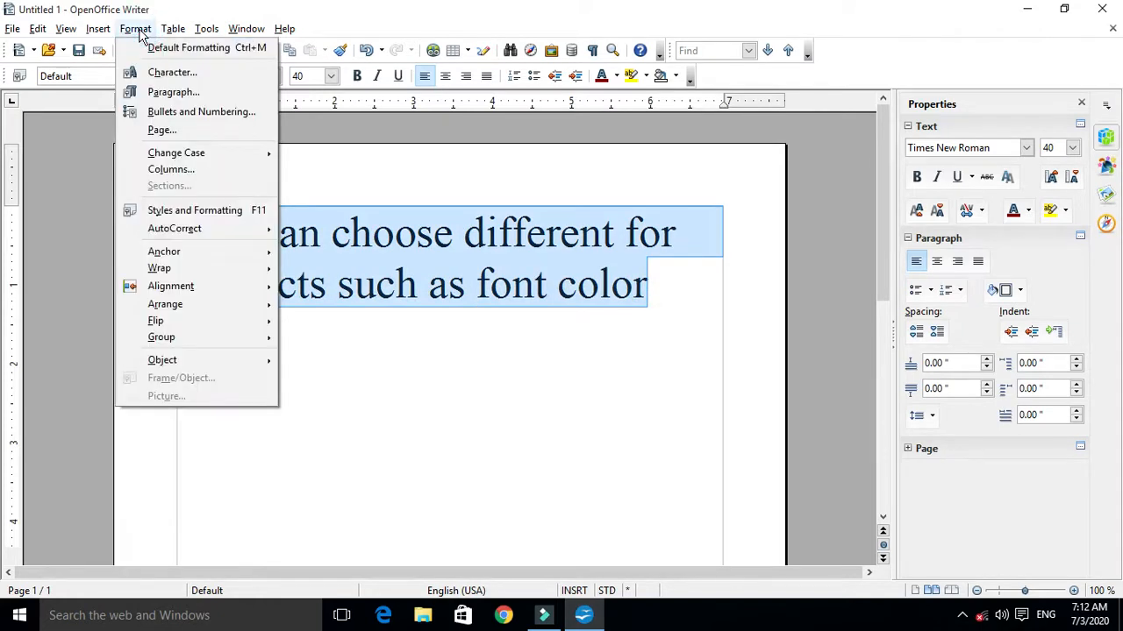
pyautogui.click(171, 73)
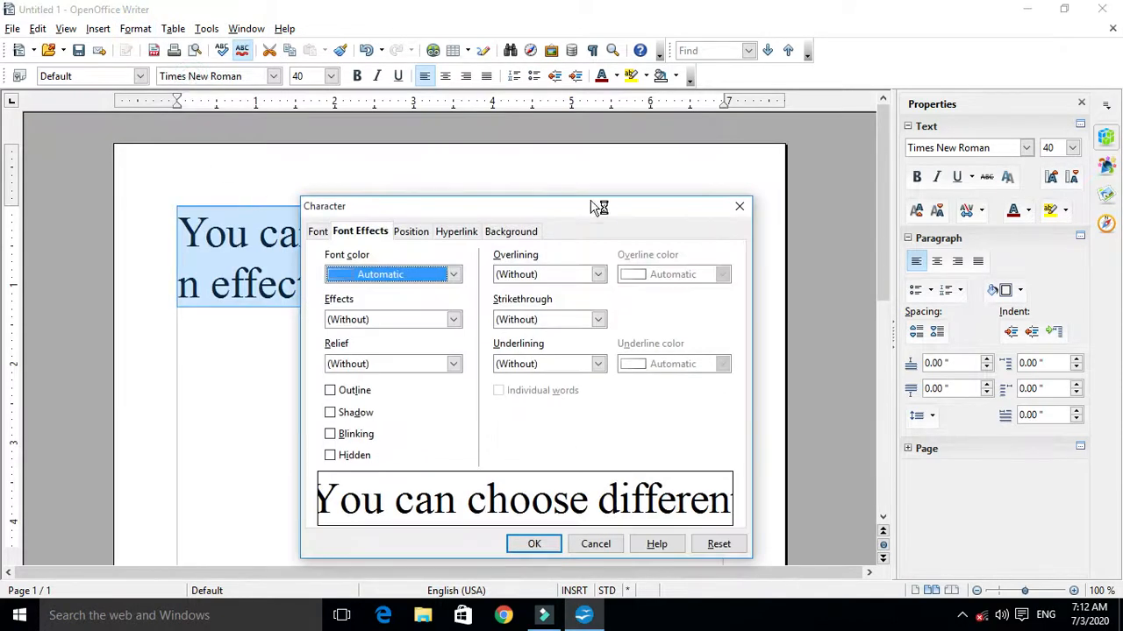
pyautogui.moveTo(584, 209); pyautogui.dragTo(742, 172)
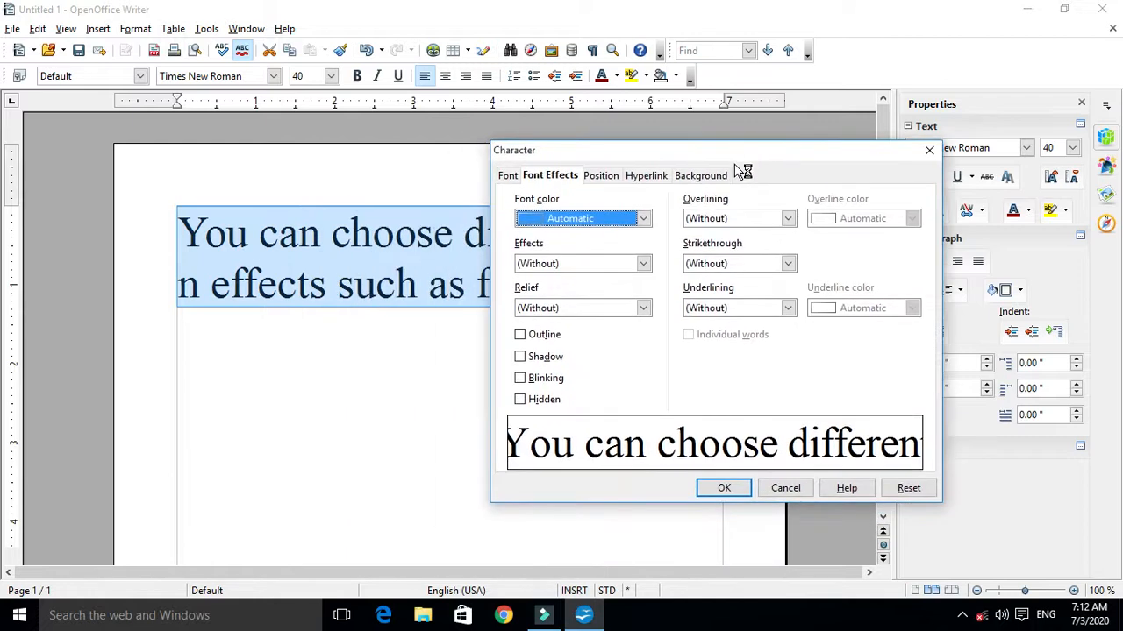
pyautogui.click(508, 177)
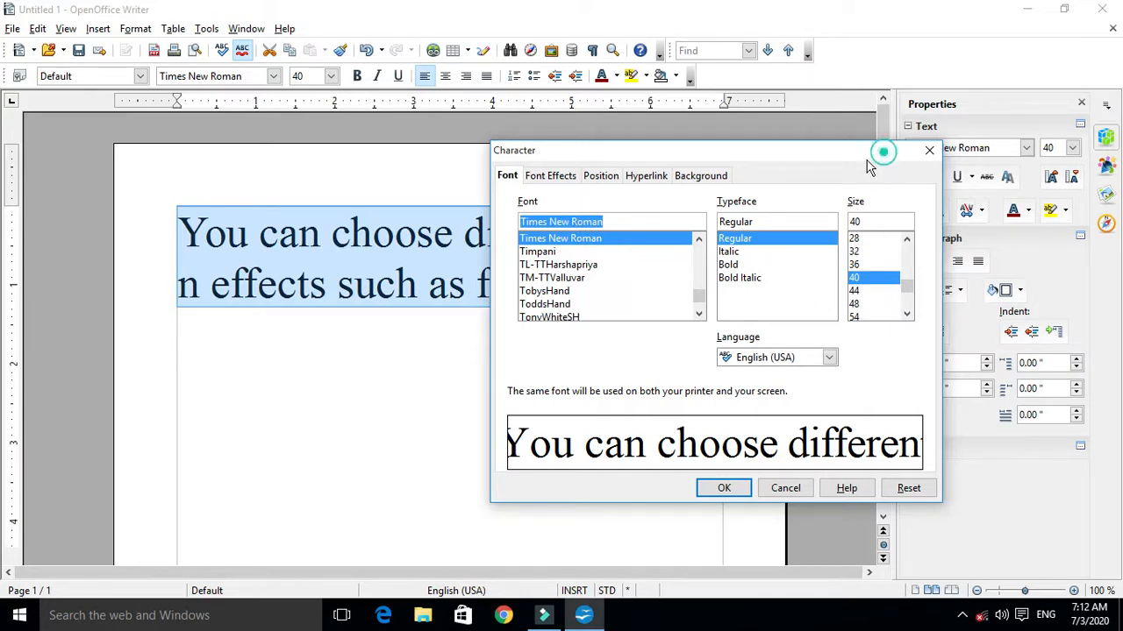
pyautogui.moveTo(882, 151); pyautogui.dragTo(683, 206)
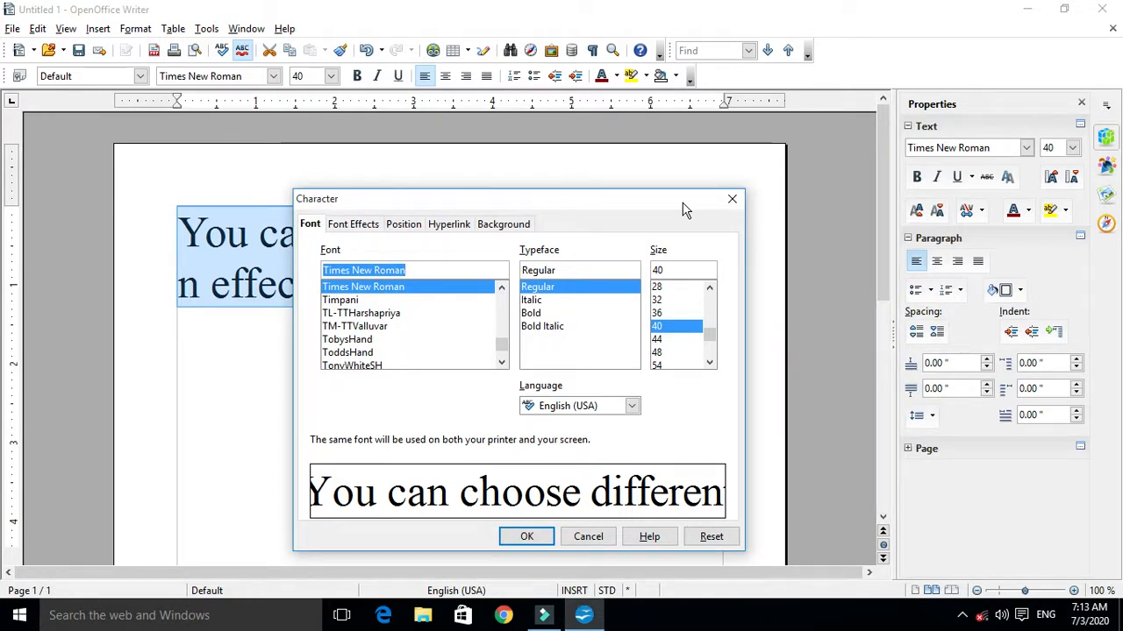
pyautogui.click(360, 225)
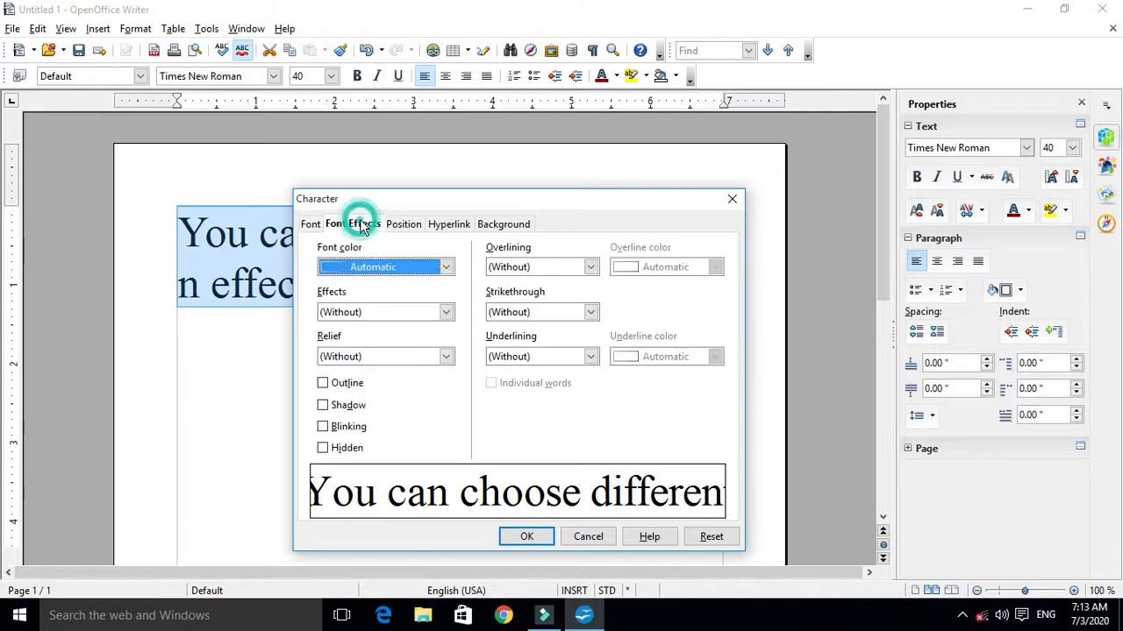
pyautogui.moveTo(425, 203); pyautogui.dragTo(832, 154)
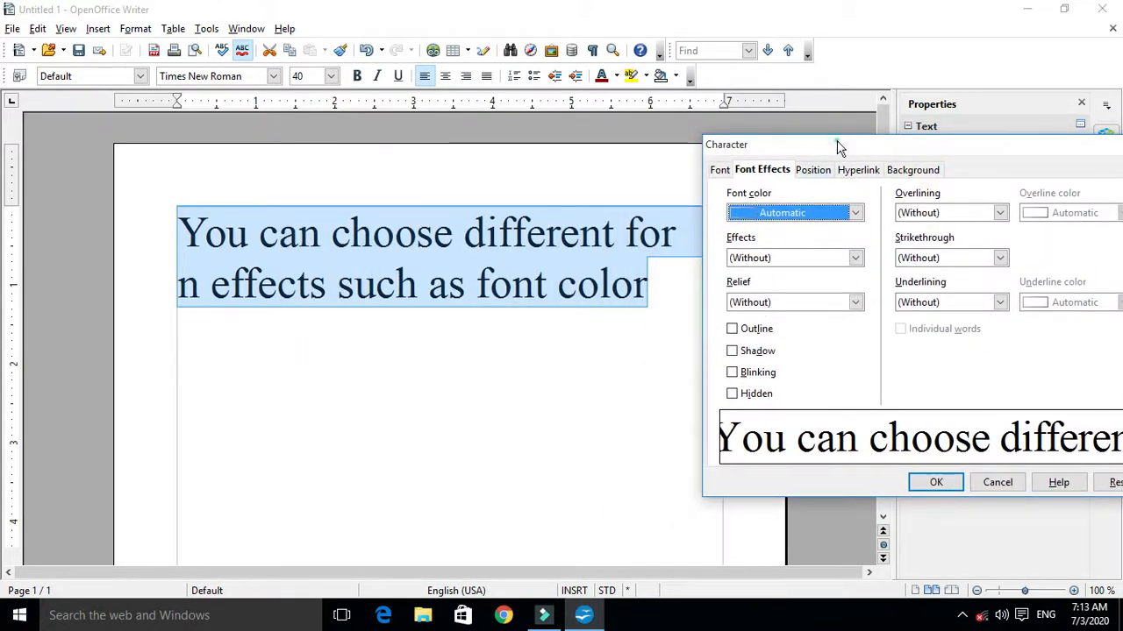
pyautogui.moveTo(837, 147); pyautogui.dragTo(799, 158)
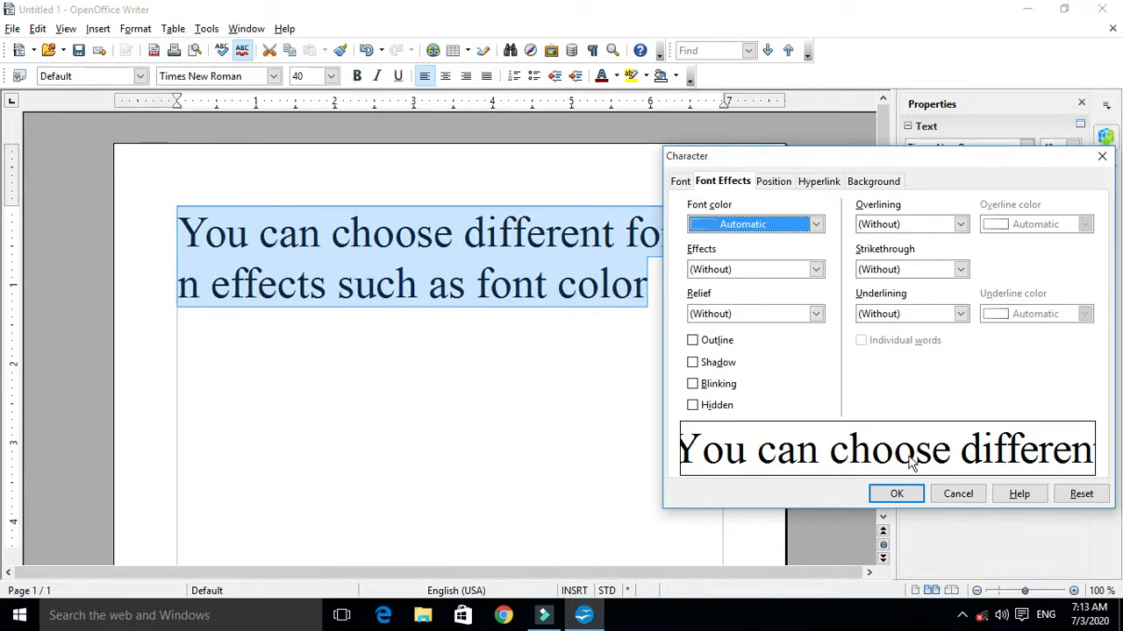
# Set the font color of the selected text to Orange 4
pyautogui.click(816, 226)
pyautogui.scroll(-20, 750, 298)
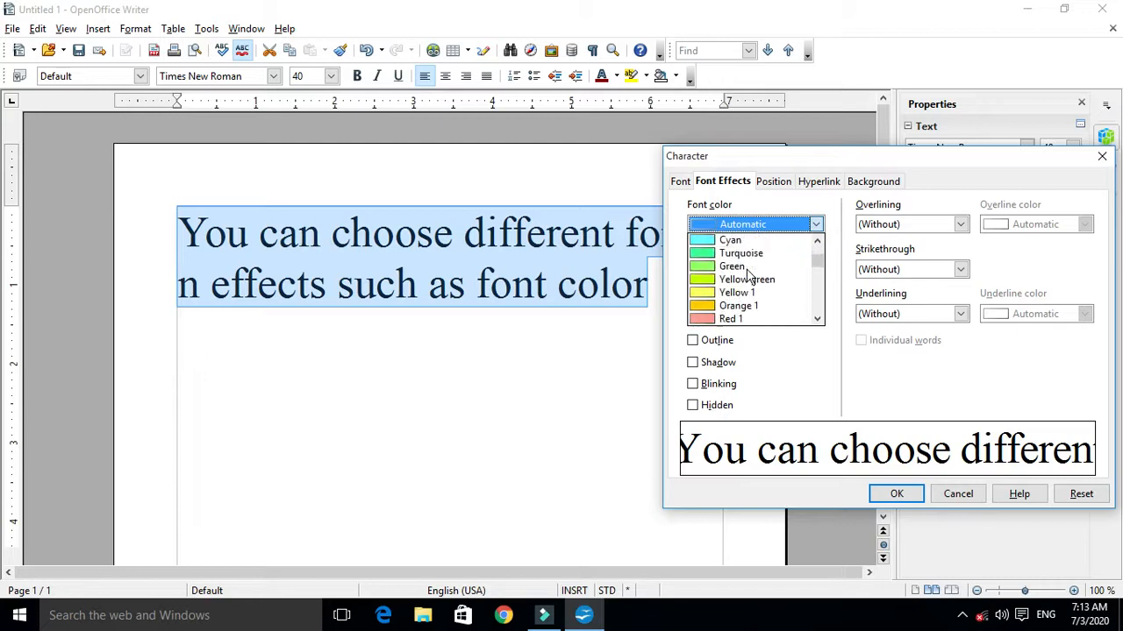
pyautogui.scroll(-20, 755, 298)
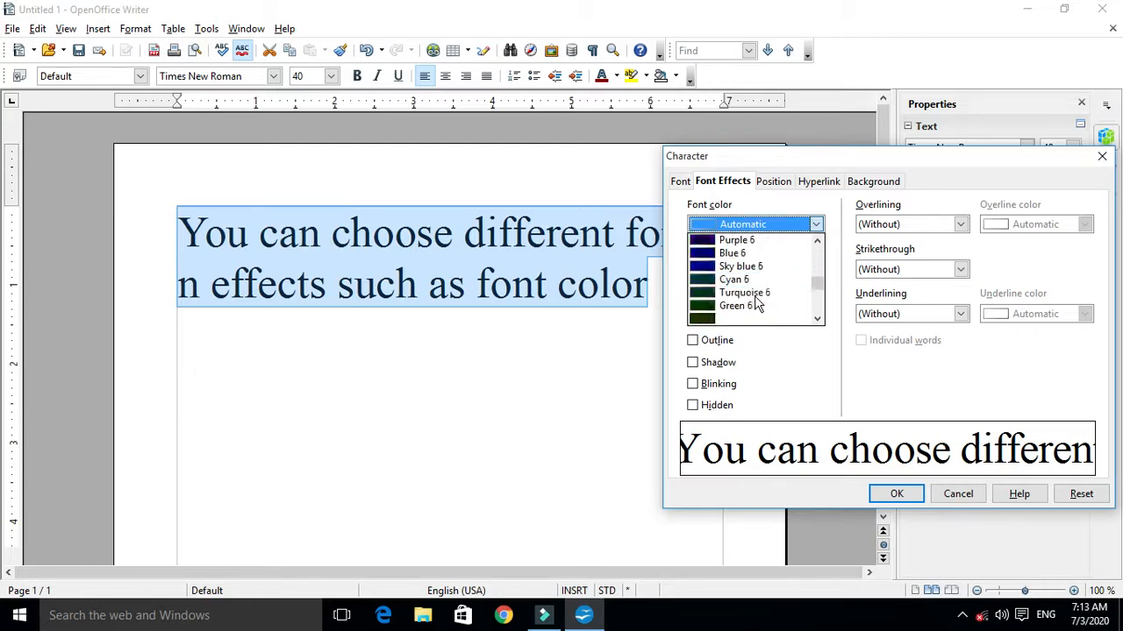
pyautogui.scroll(20, 757, 302)
pyautogui.scroll(-3, 754, 298)
pyautogui.scroll(4, 754, 294)
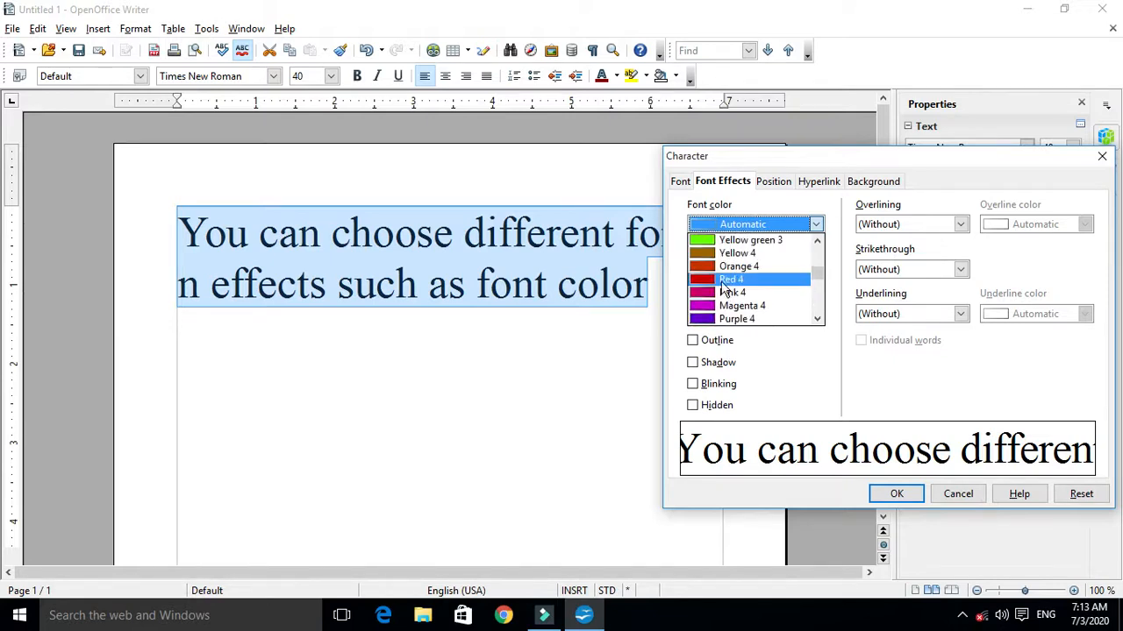
pyautogui.click(736, 265)
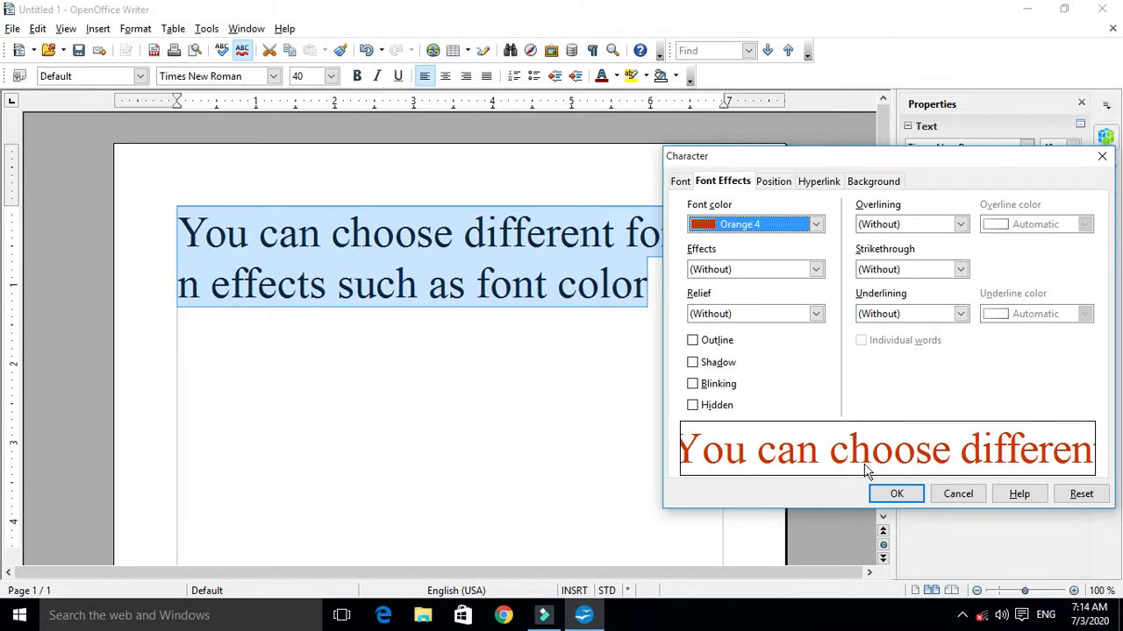
# Preview the Capitals, Lowercase and Title effects one after another on the selected text
pyautogui.click(816, 270)
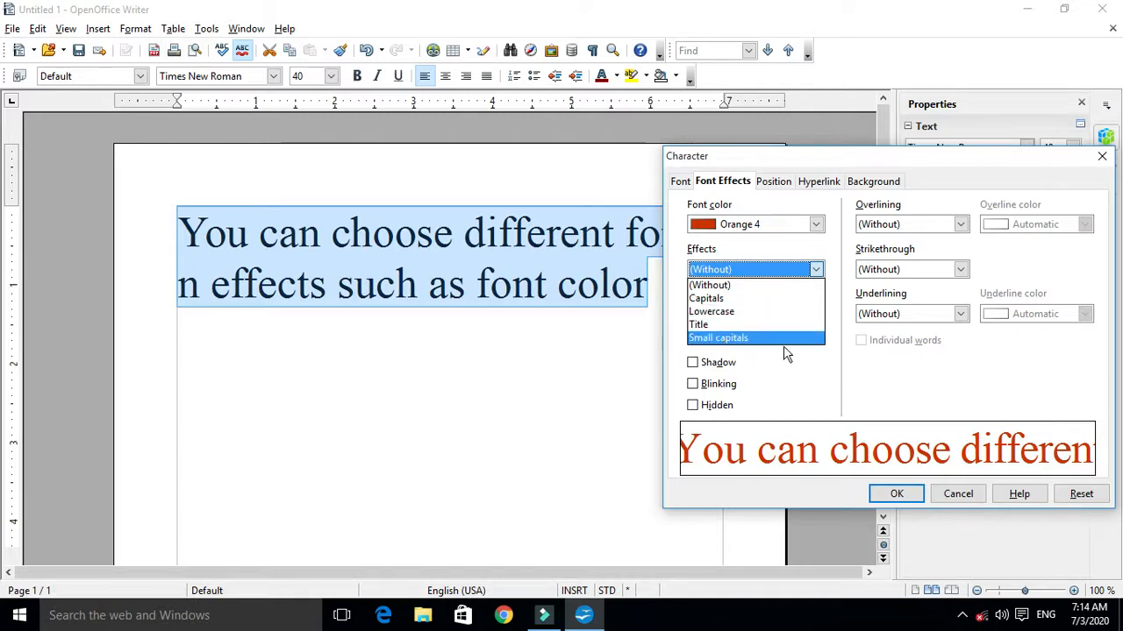
pyautogui.click(727, 299)
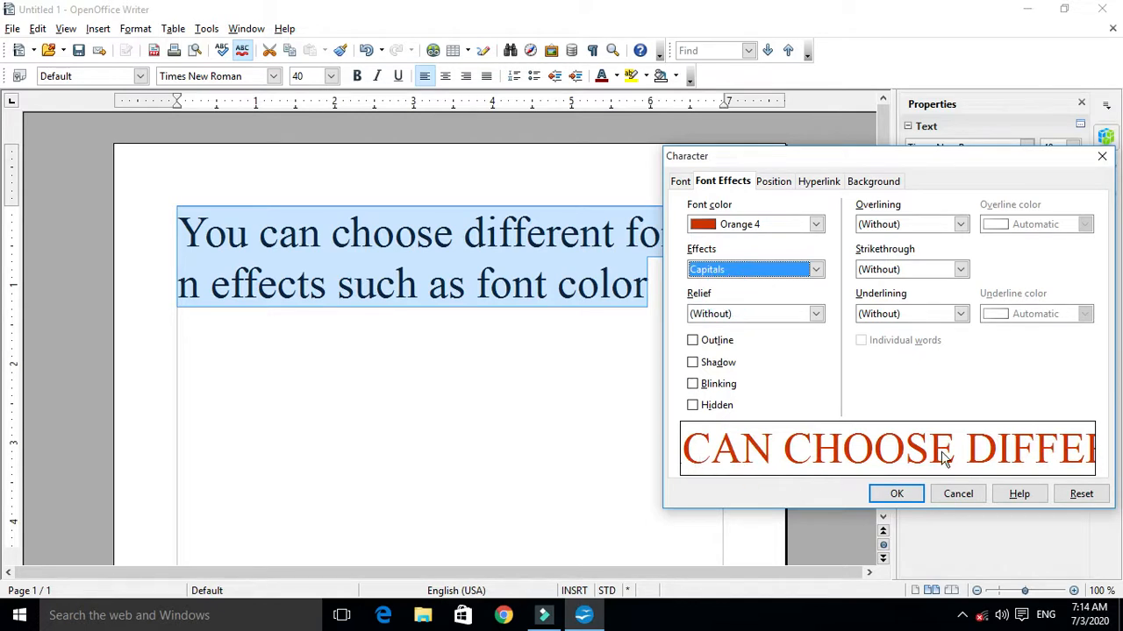
pyautogui.click(816, 269)
pyautogui.click(741, 318)
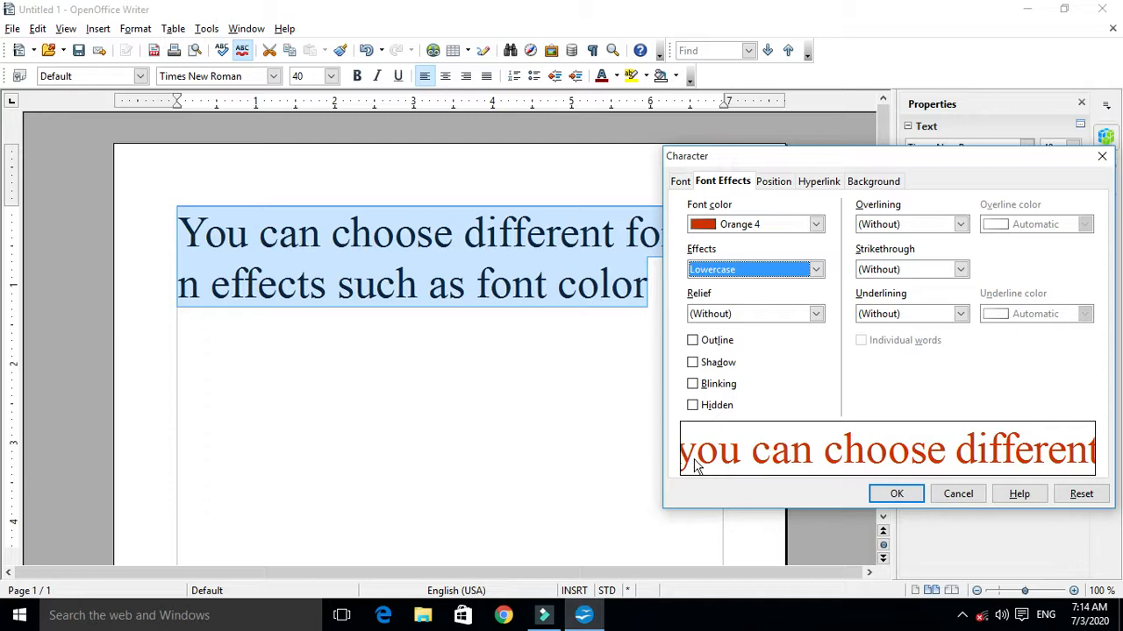
pyautogui.click(816, 270)
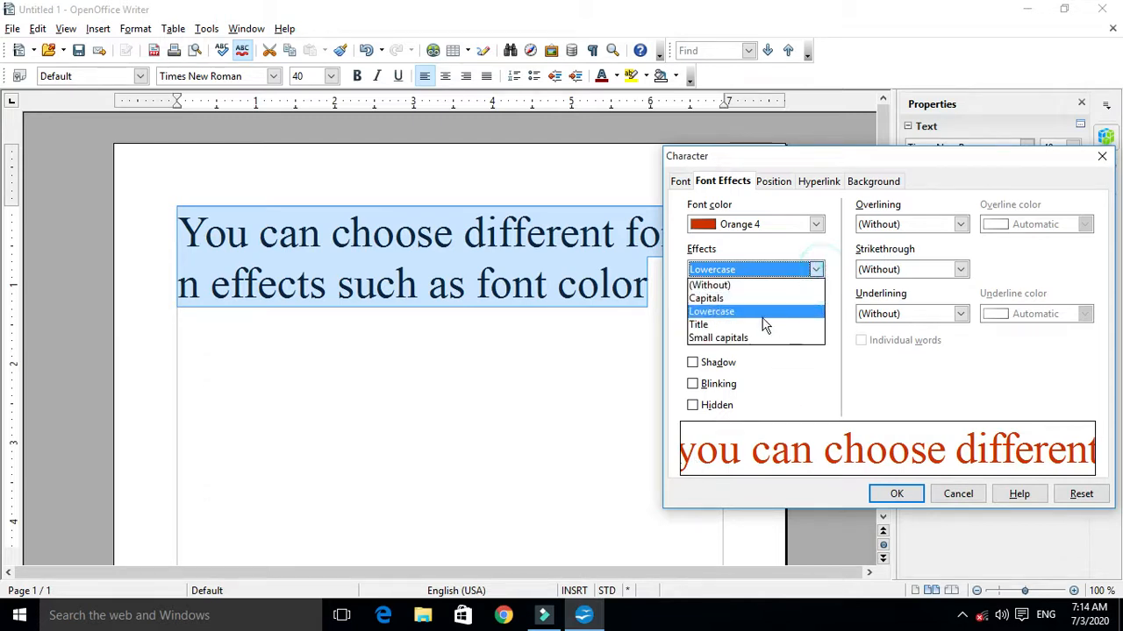
pyautogui.click(764, 324)
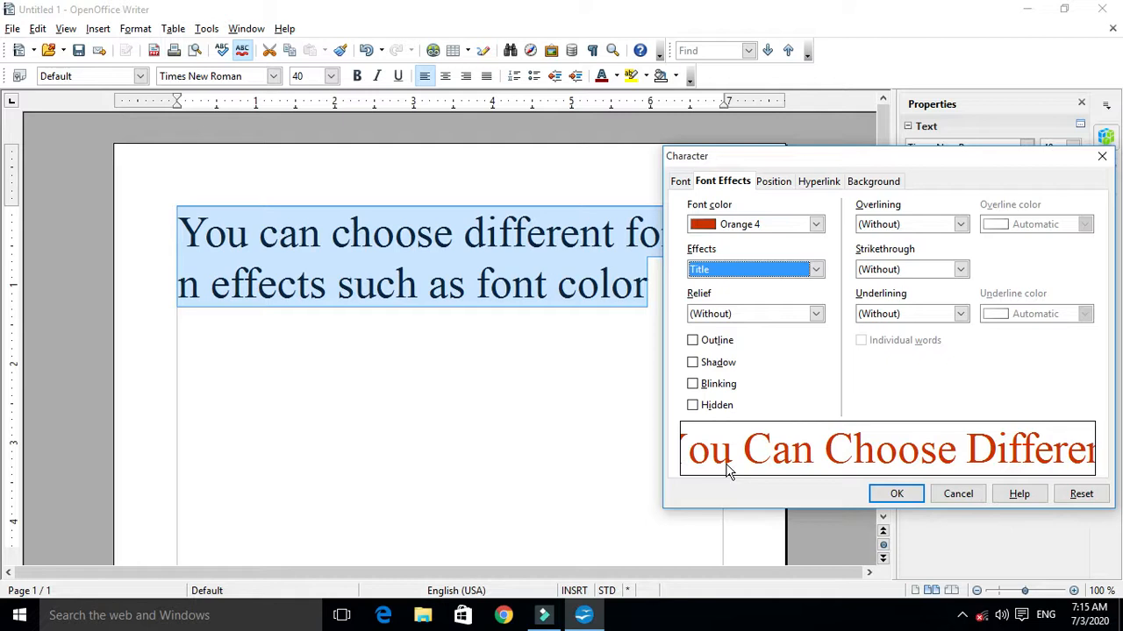
# Compare the Small capitals and Capitals effects, finishing with the effect set to Small capitals
pyautogui.click(816, 269)
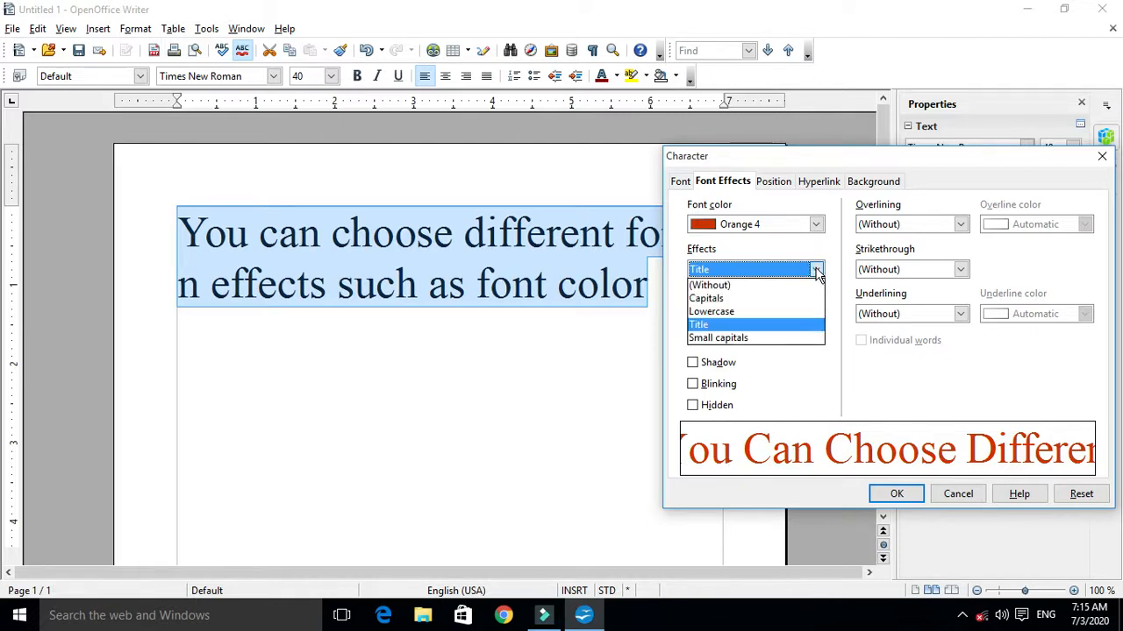
pyautogui.click(739, 339)
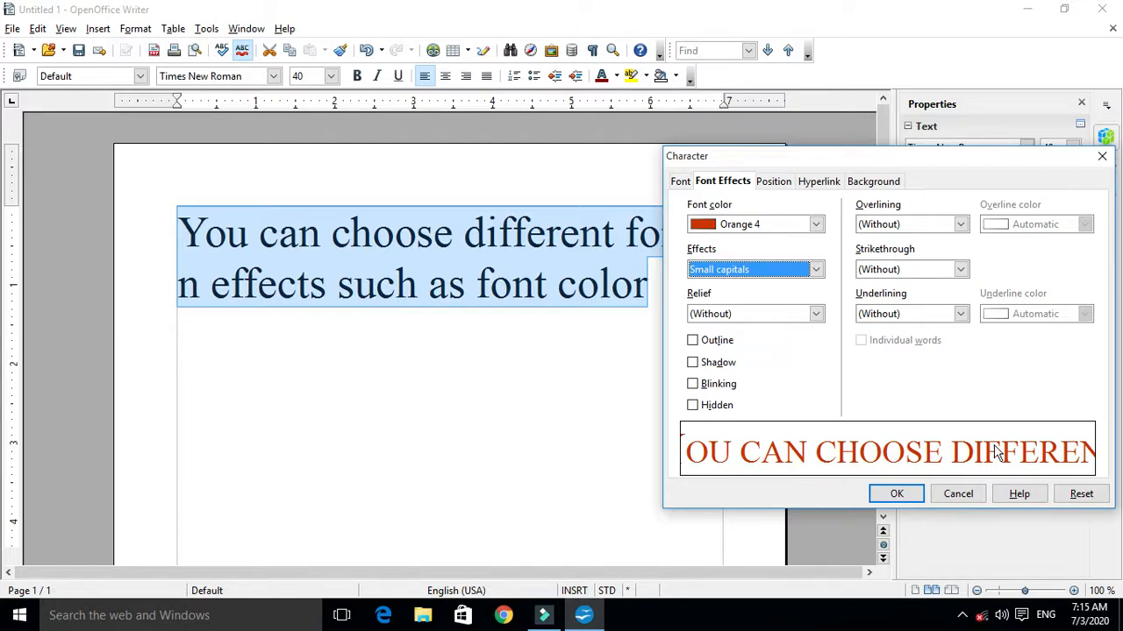
pyautogui.click(816, 269)
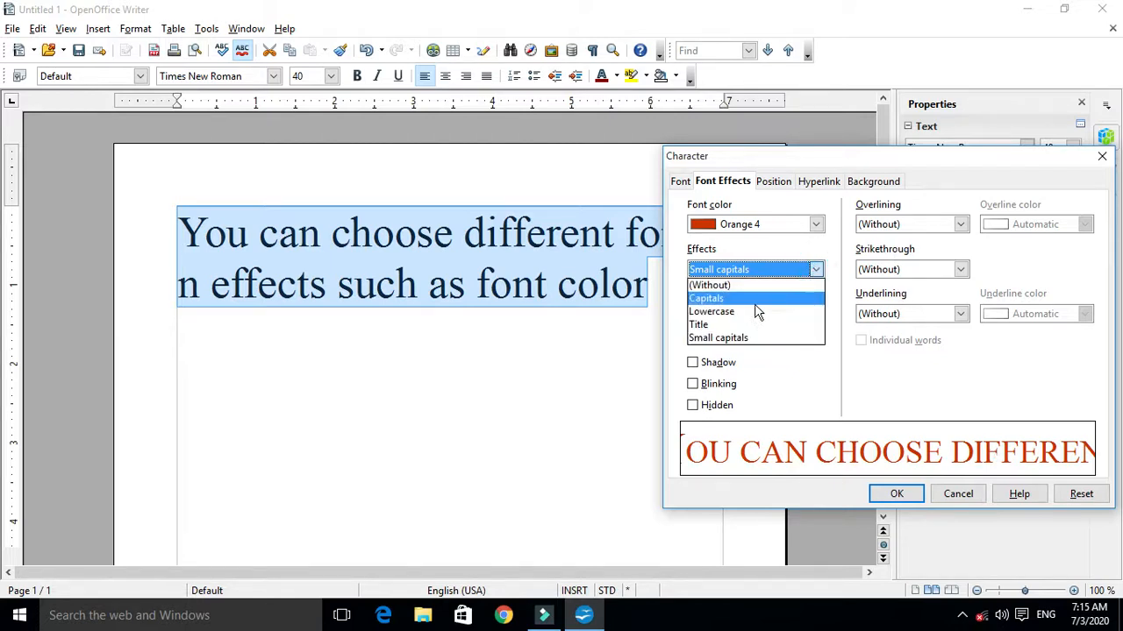
pyautogui.click(743, 302)
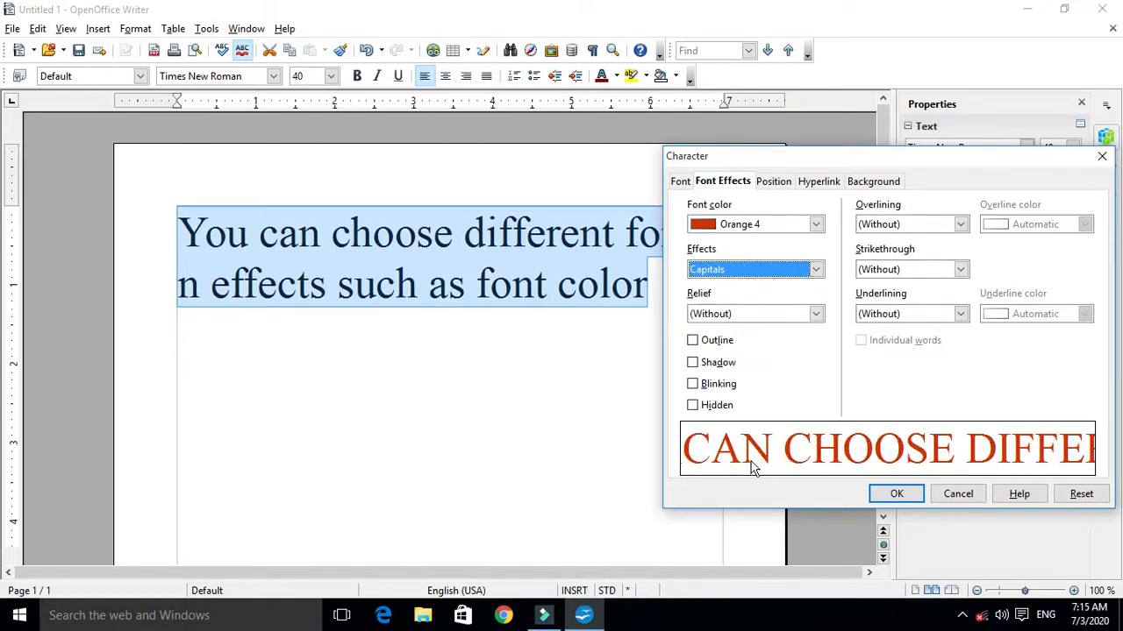
pyautogui.click(815, 270)
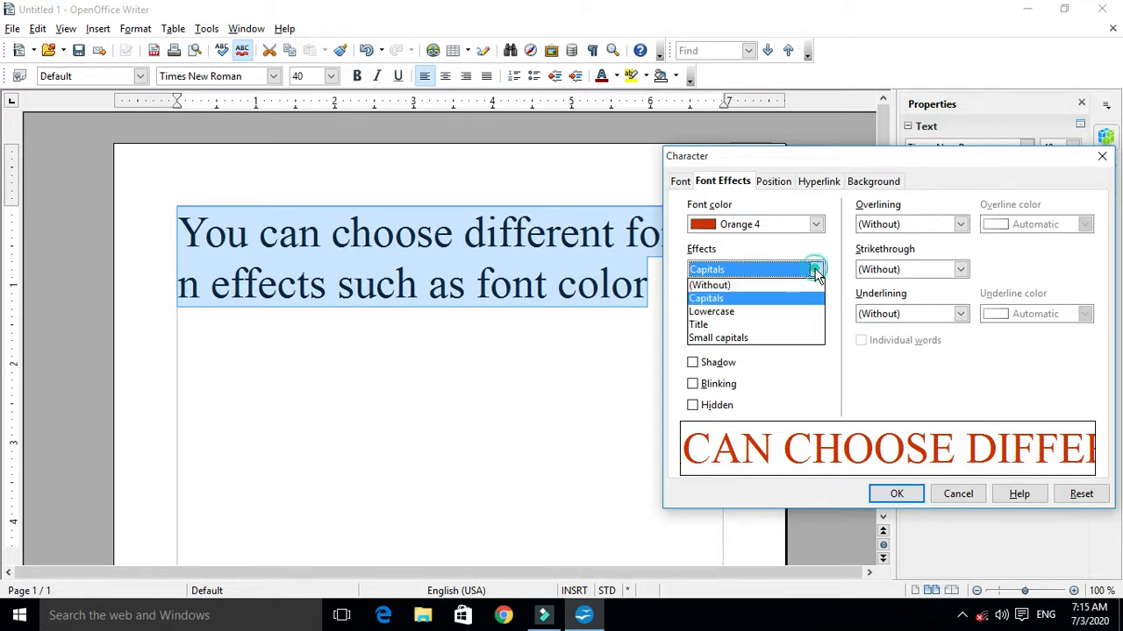
pyautogui.click(745, 338)
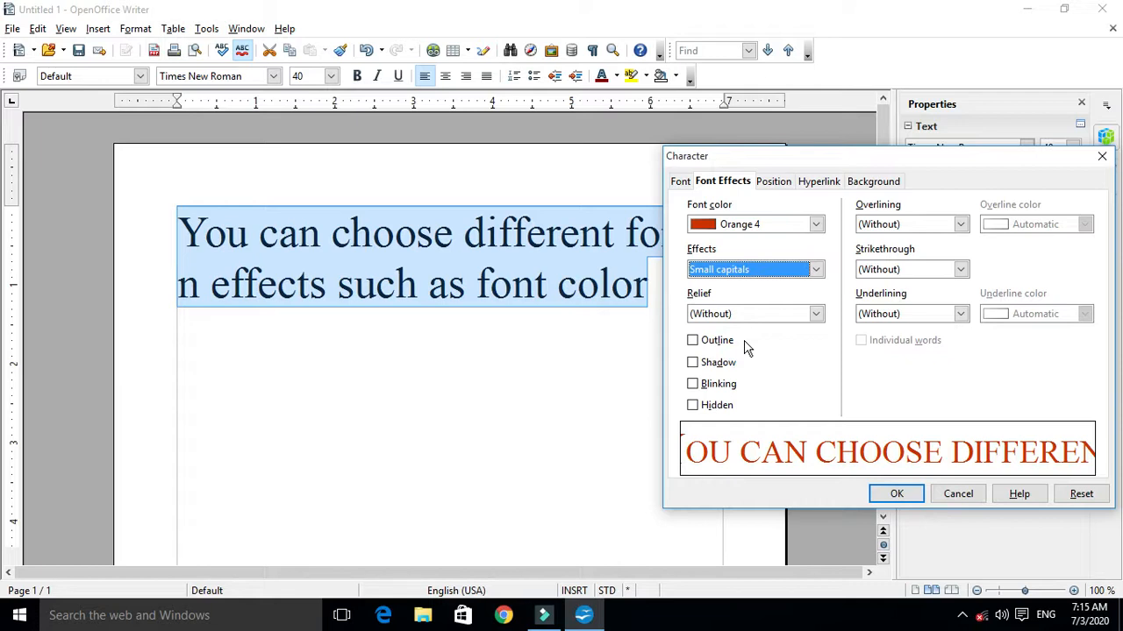
# Set the text effect to Capitals and the relief to Engraved, trying the Embossed relief first
pyautogui.click(817, 273)
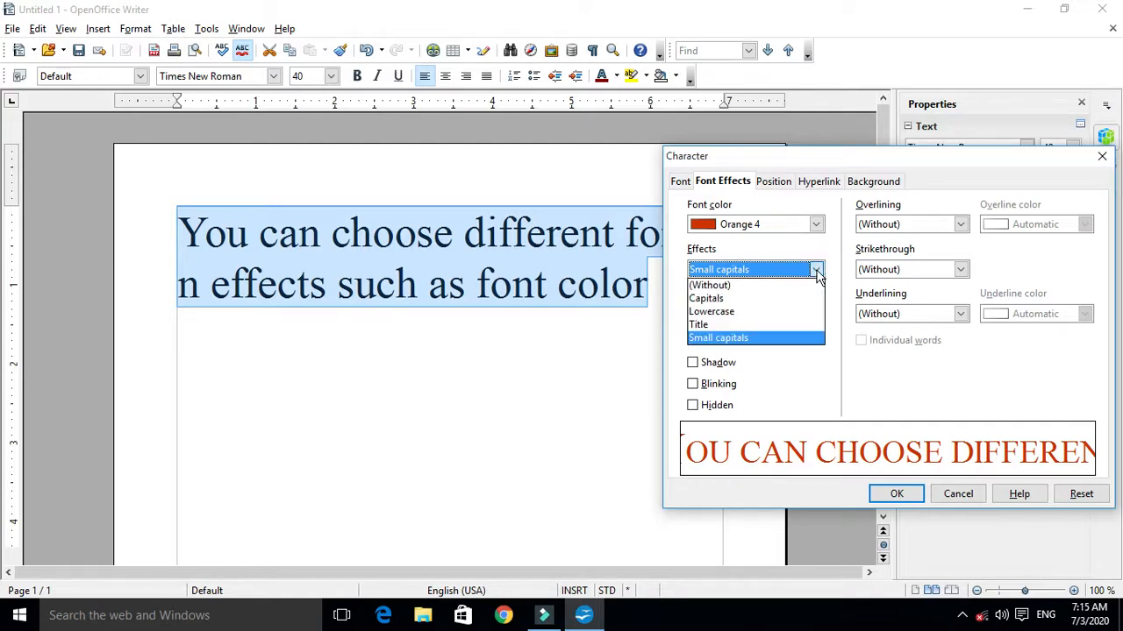
pyautogui.click(746, 298)
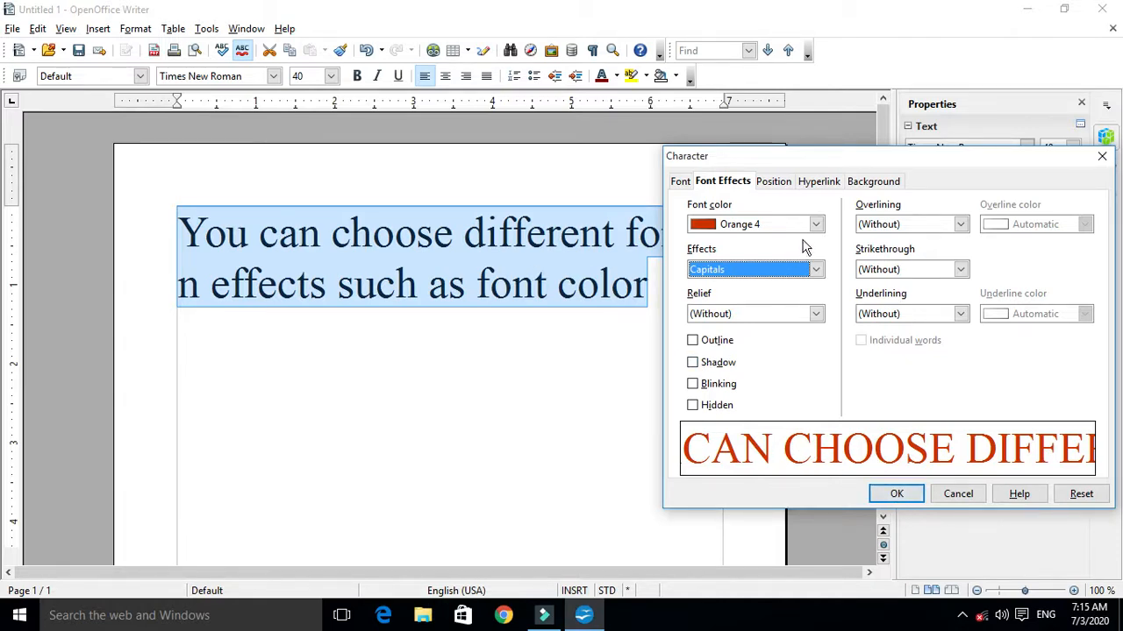
pyautogui.click(815, 314)
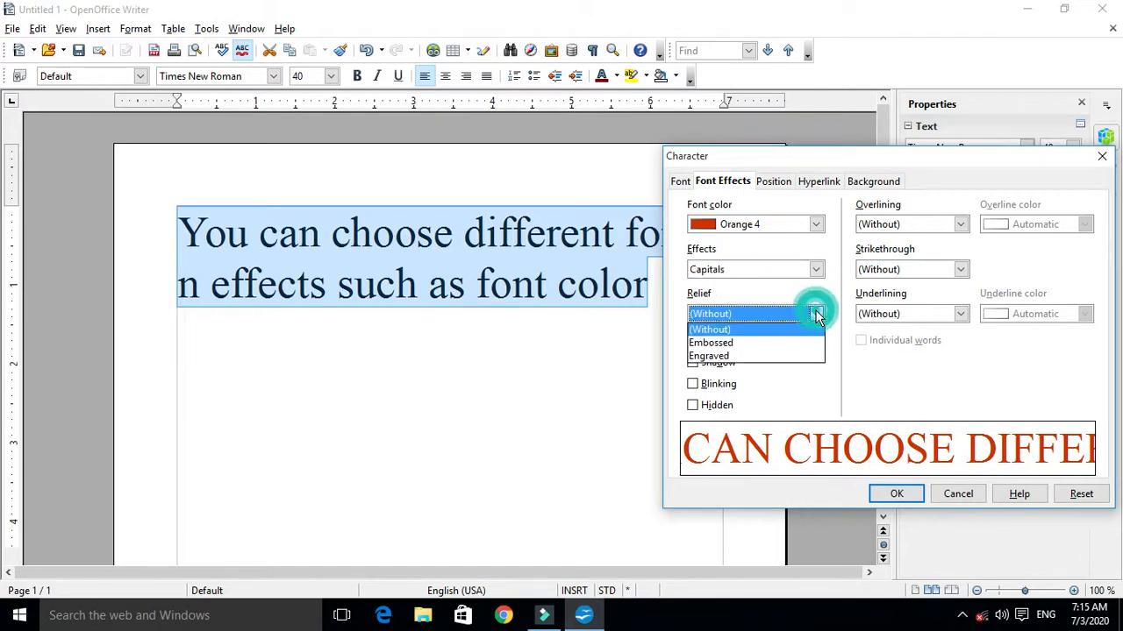
pyautogui.click(748, 348)
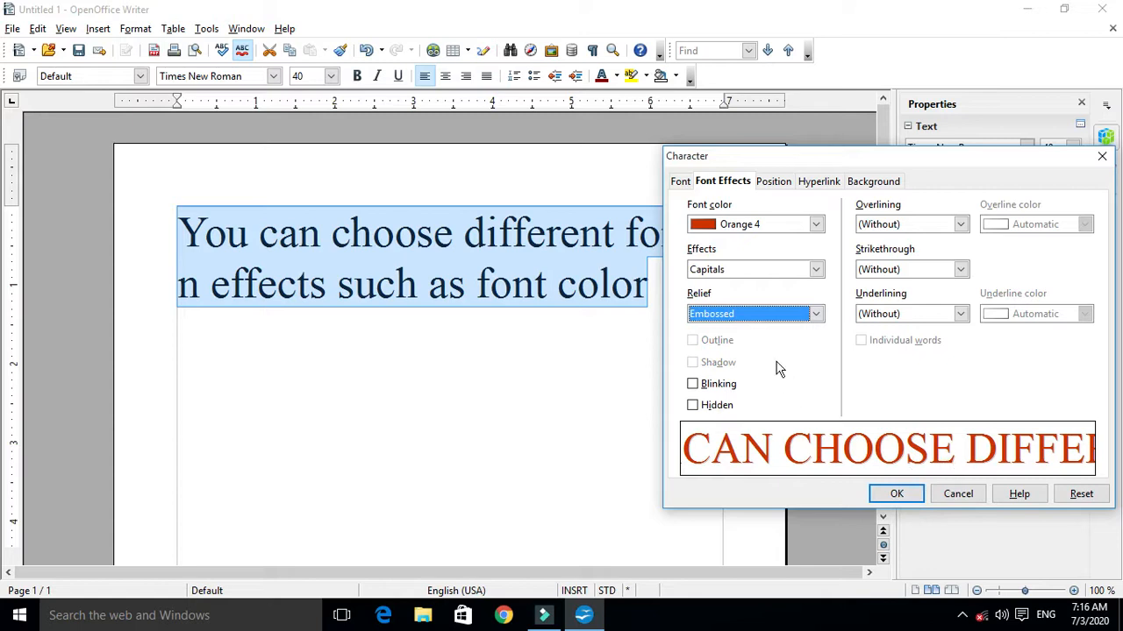
pyautogui.click(815, 318)
pyautogui.click(744, 356)
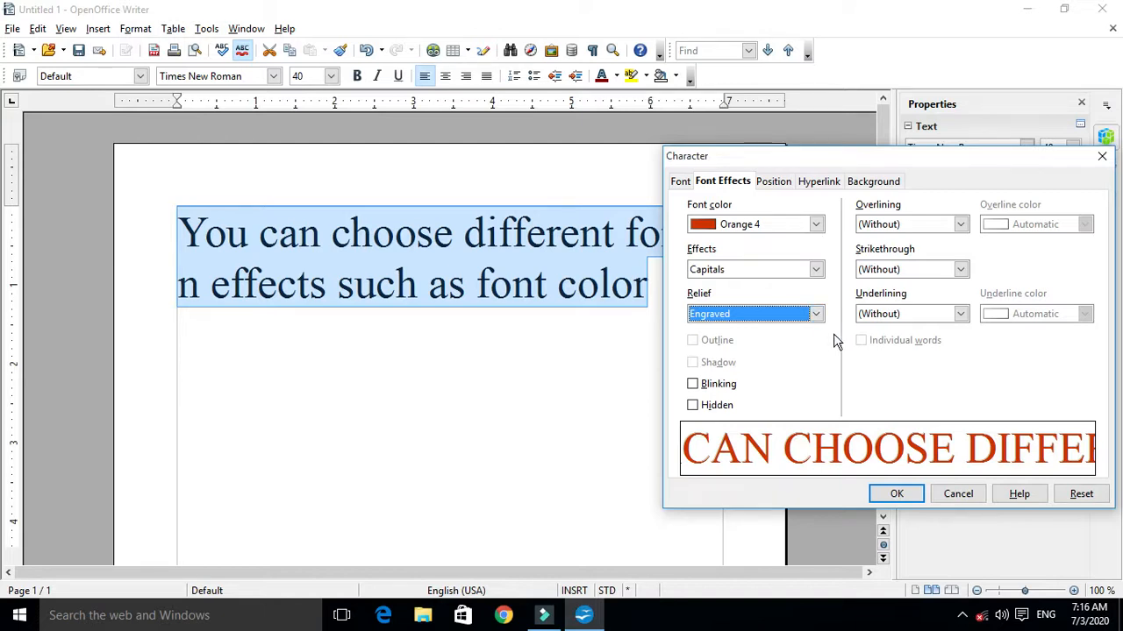
# Switch the Blinking and Hidden options on and off again for the selected text
pyautogui.click(693, 385)
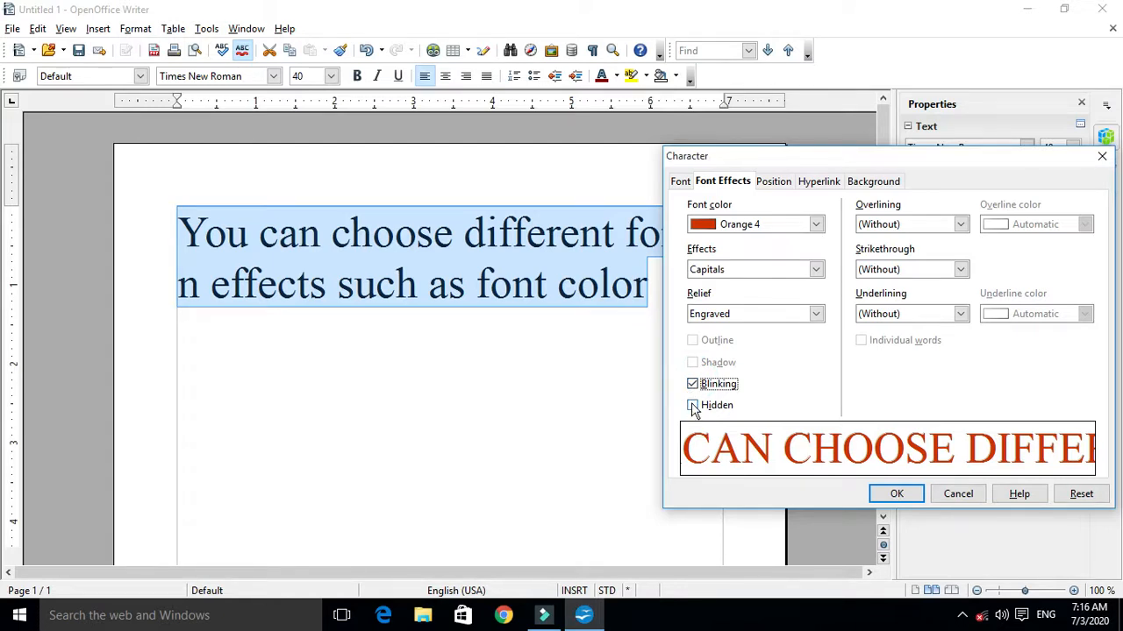
pyautogui.click(692, 384)
pyautogui.click(693, 406)
pyautogui.click(693, 406)
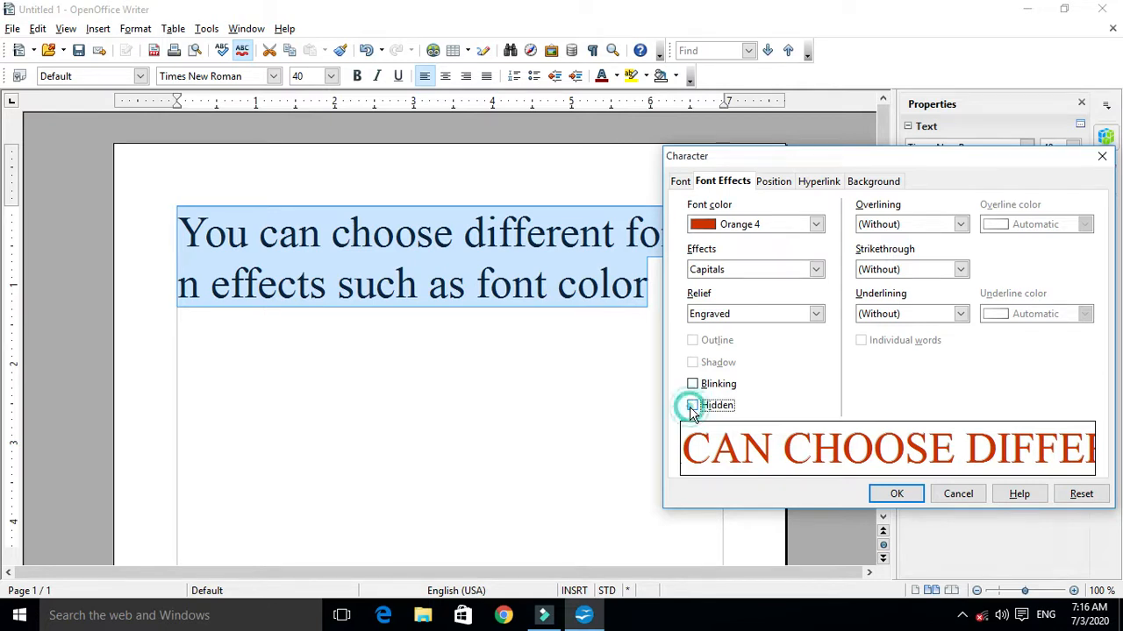
# Preview the Single, Double, Bold and Dash overlining styles in turn and return the overlining to (Without)
pyautogui.click(961, 224)
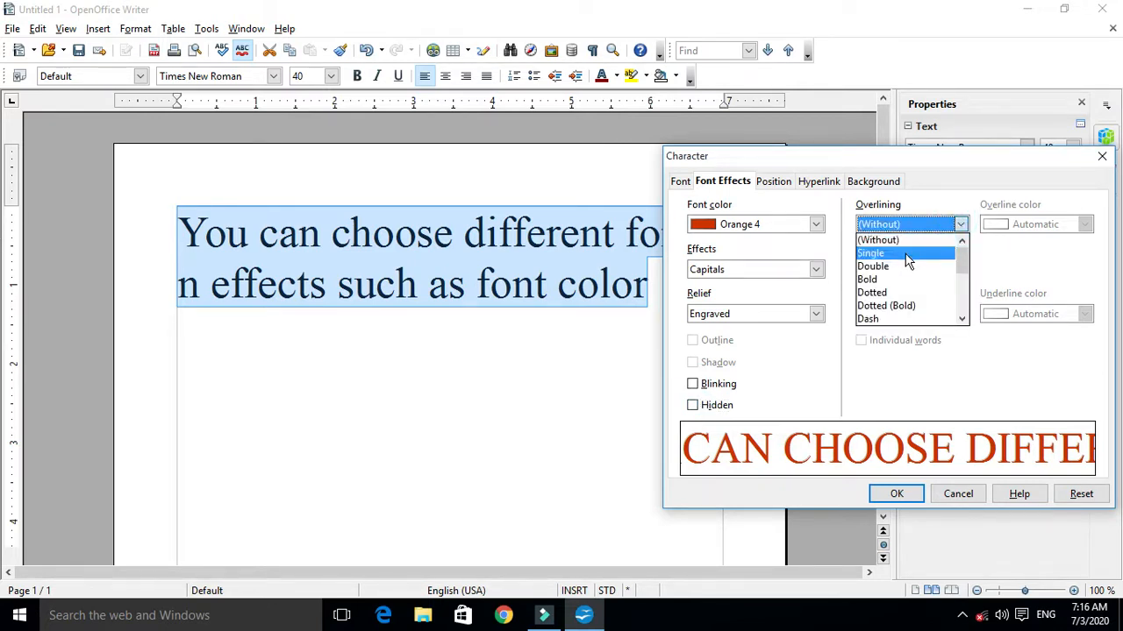
pyautogui.click(906, 254)
pyautogui.click(961, 225)
pyautogui.click(921, 254)
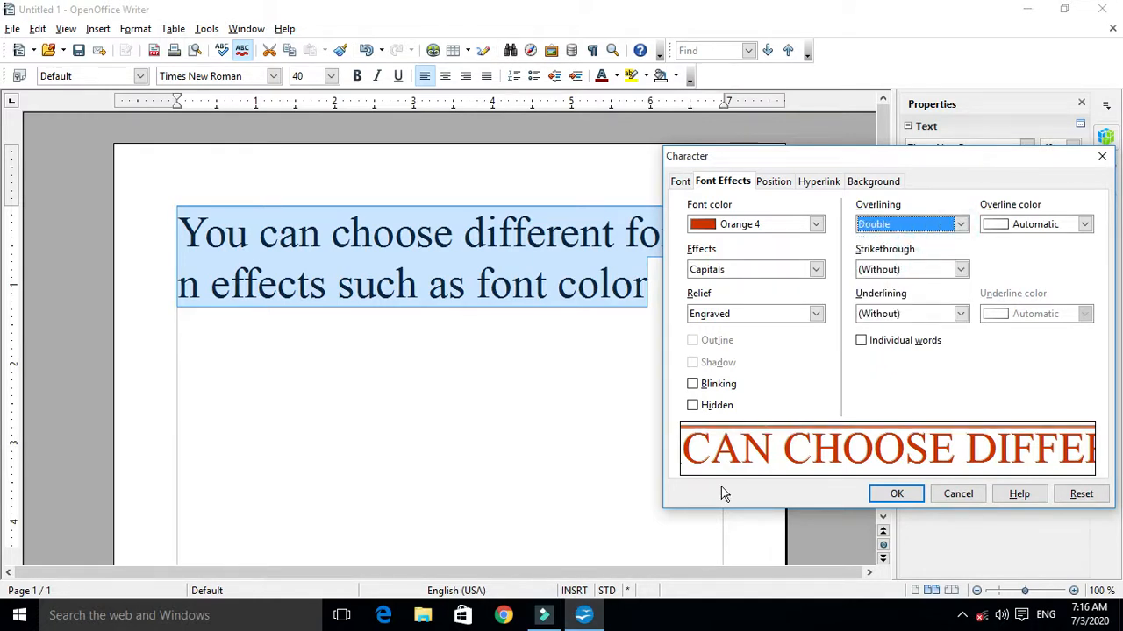
pyautogui.click(961, 224)
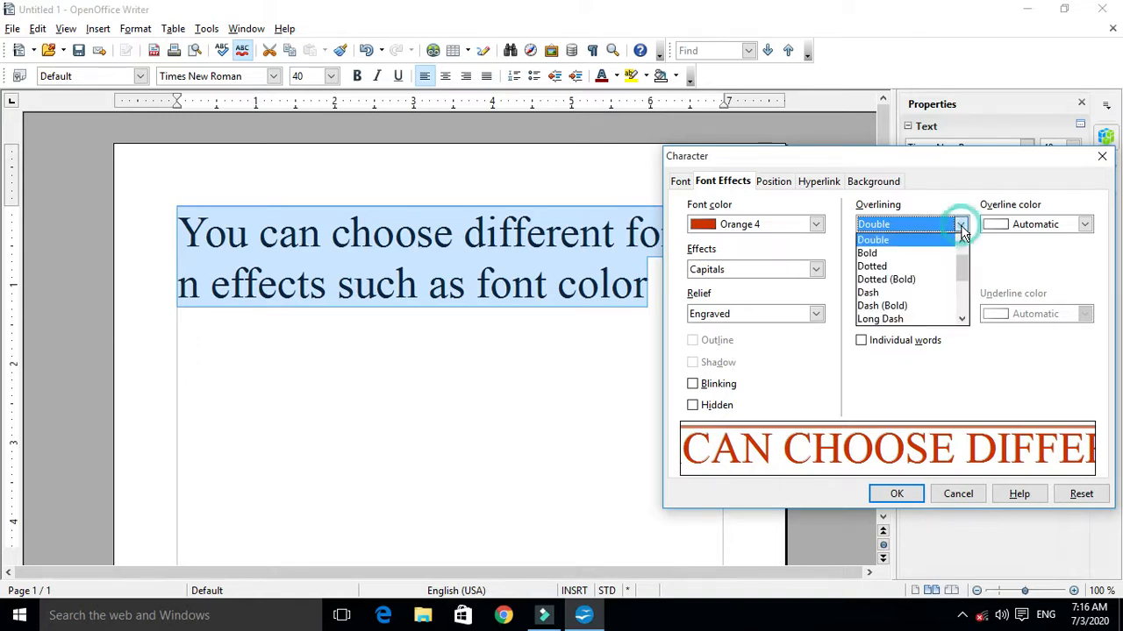
pyautogui.click(911, 254)
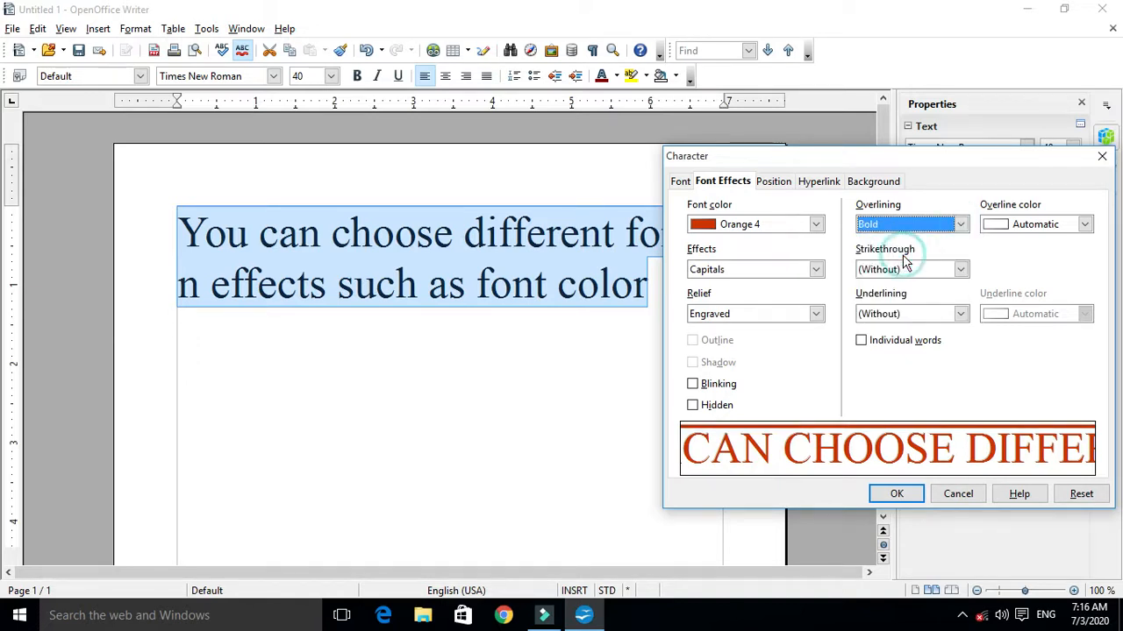
pyautogui.click(958, 226)
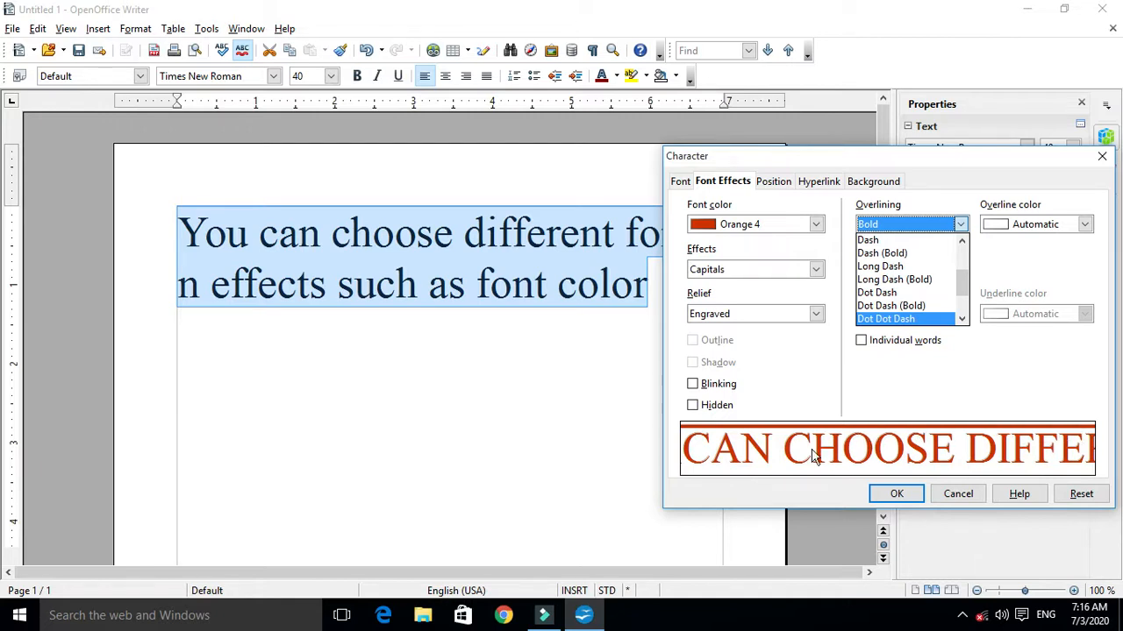
pyautogui.click(913, 244)
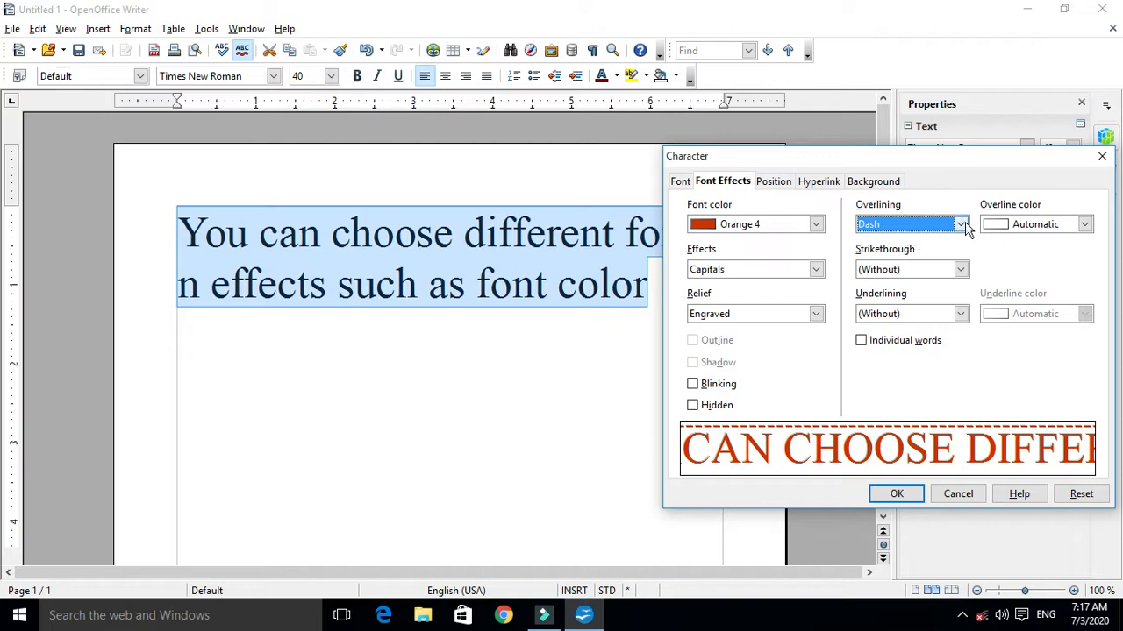
pyautogui.click(961, 225)
pyautogui.scroll(2, 877, 297)
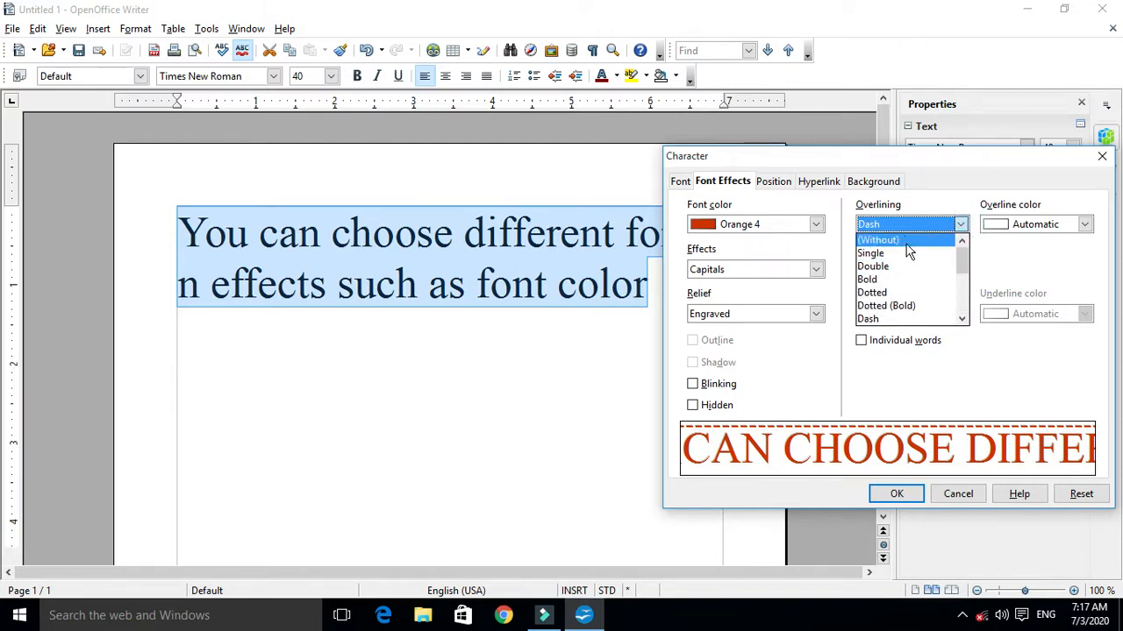
pyautogui.click(908, 243)
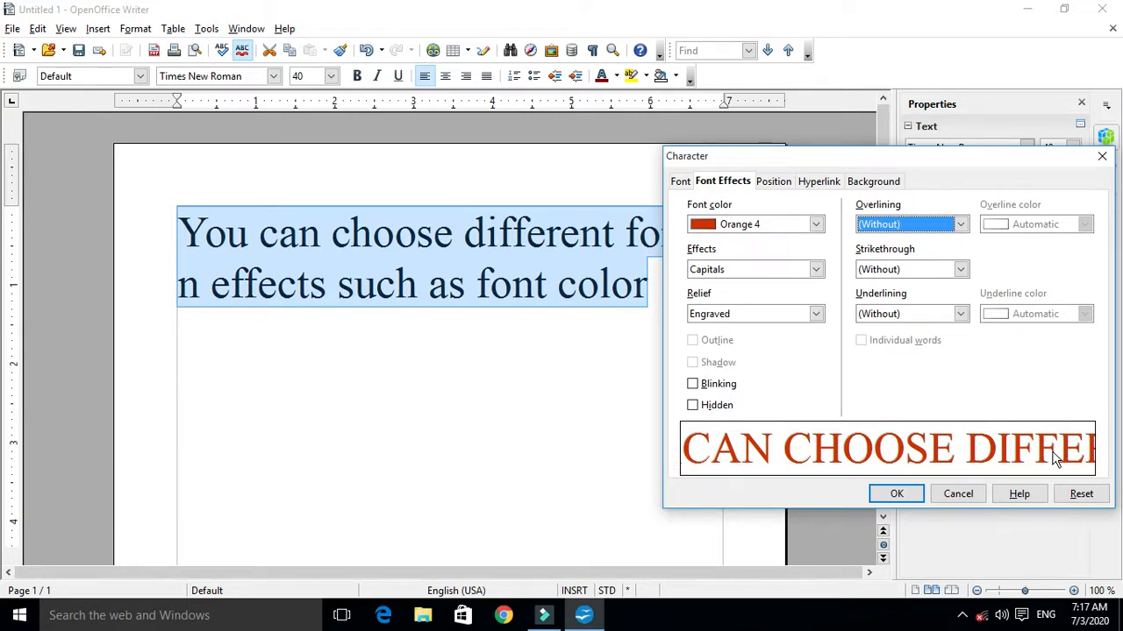
# Preview the Single, Double, Bold, With / and With X strikethrough styles in turn and return the strikethrough to (Without)
pyautogui.click(961, 270)
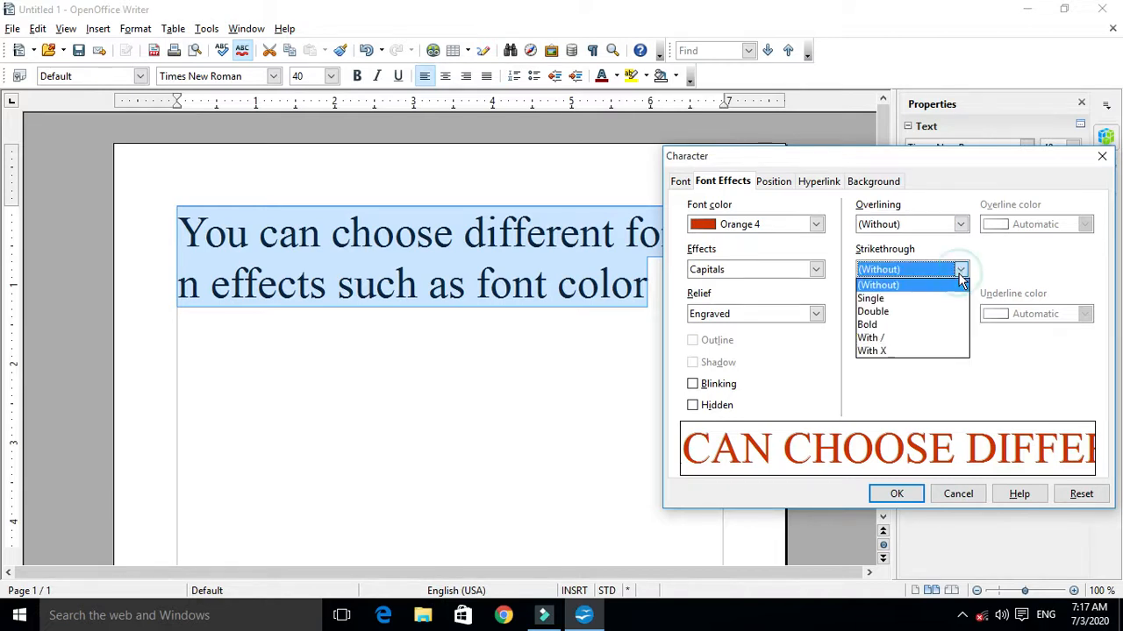
pyautogui.click(868, 299)
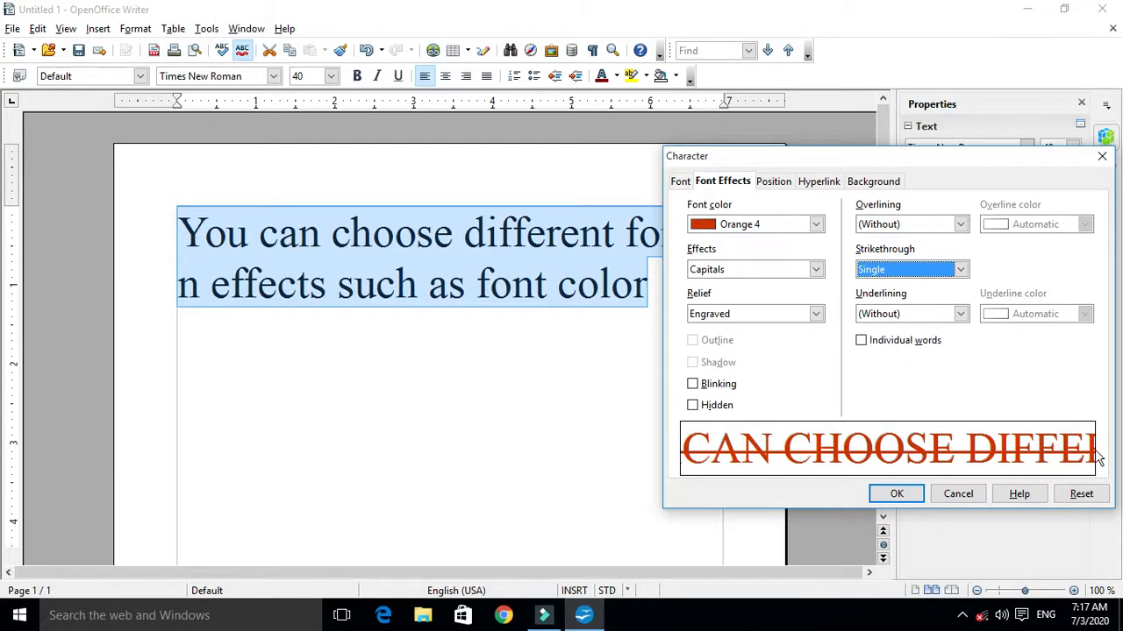
pyautogui.click(960, 270)
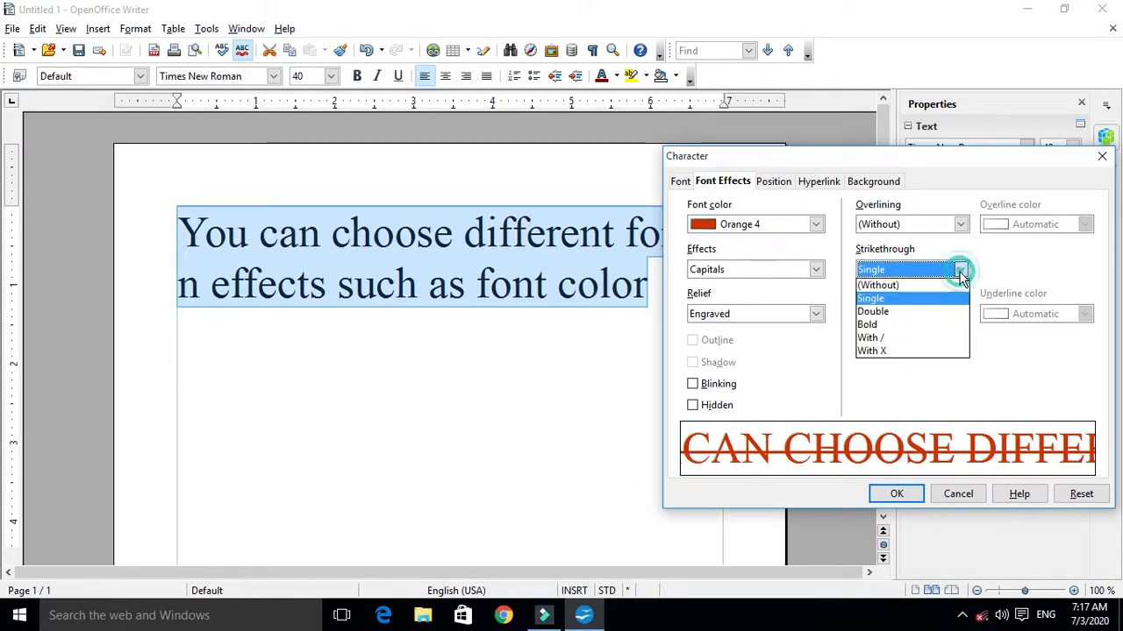
pyautogui.click(887, 316)
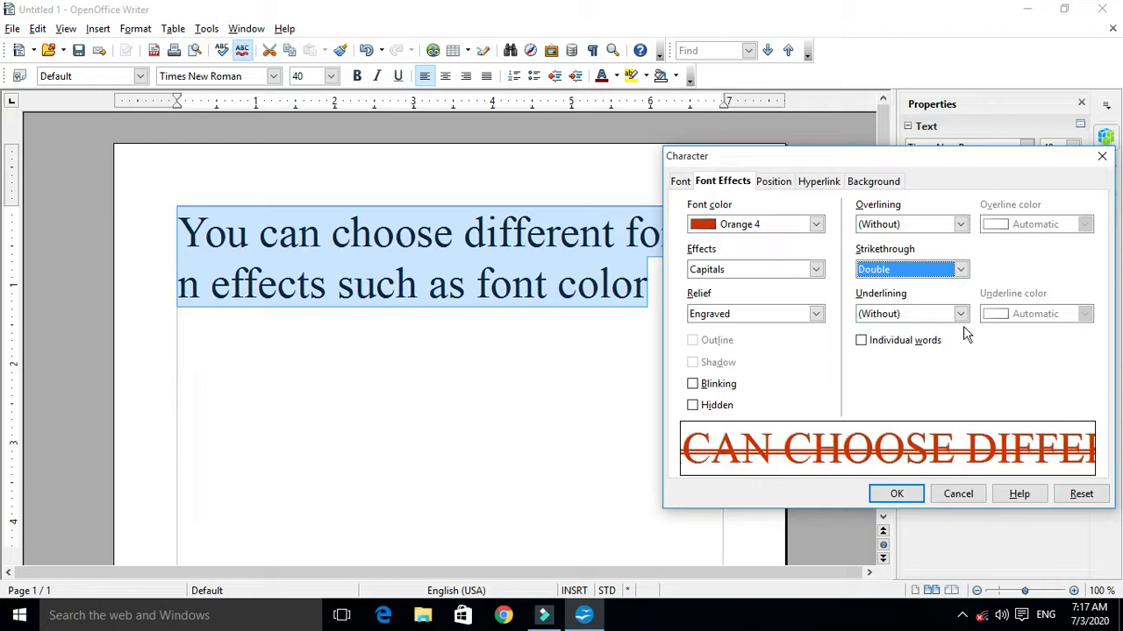
pyautogui.click(960, 270)
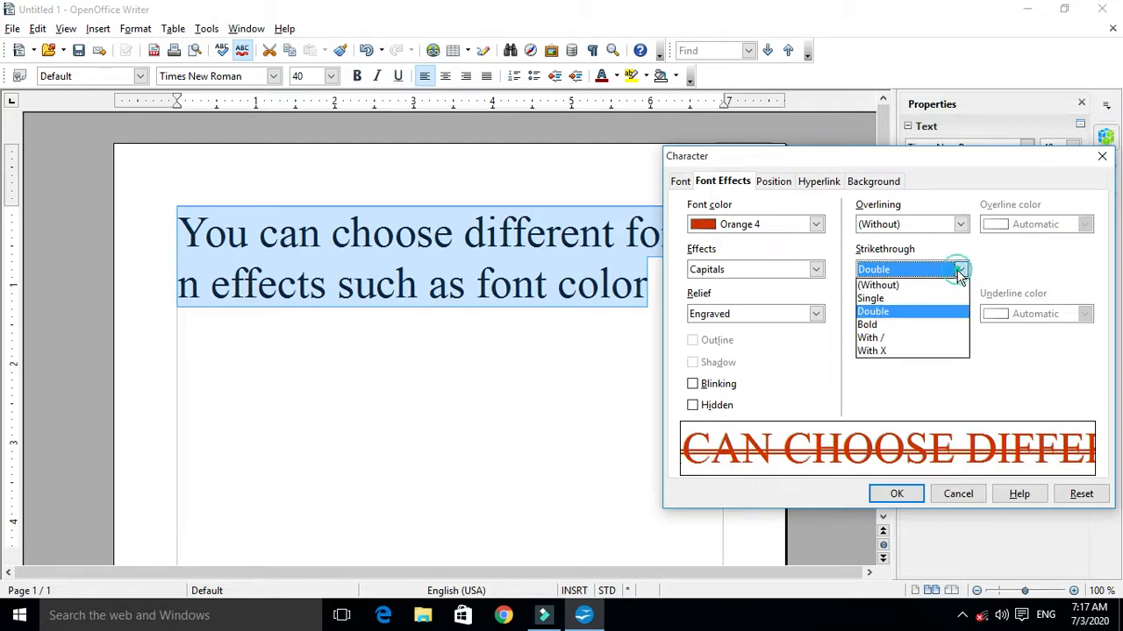
pyautogui.click(914, 325)
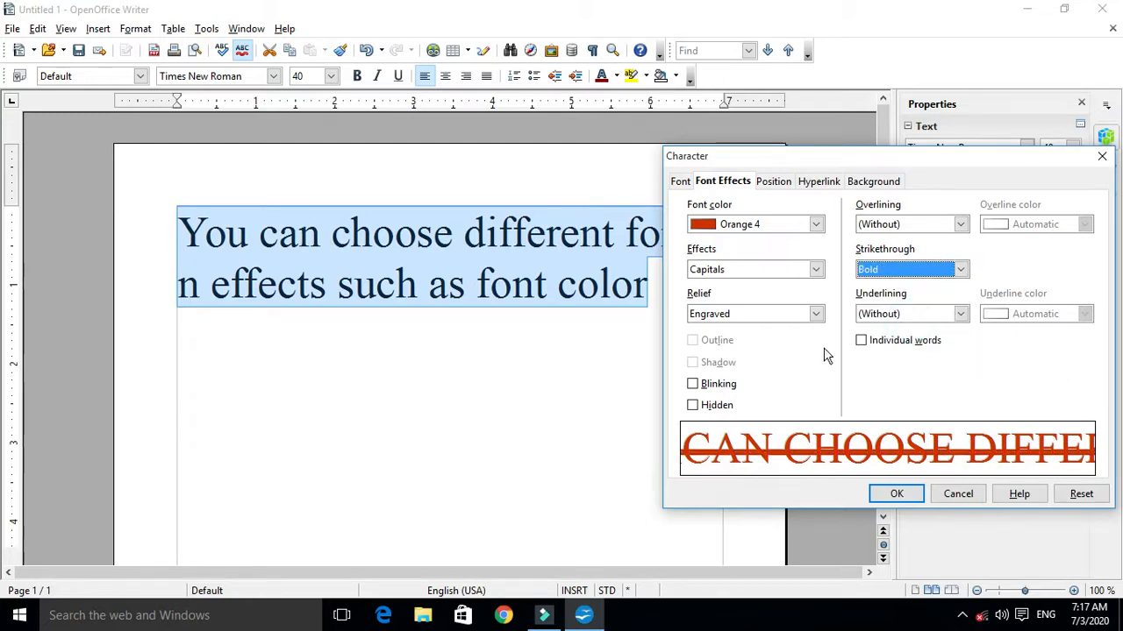
pyautogui.click(962, 269)
pyautogui.click(880, 339)
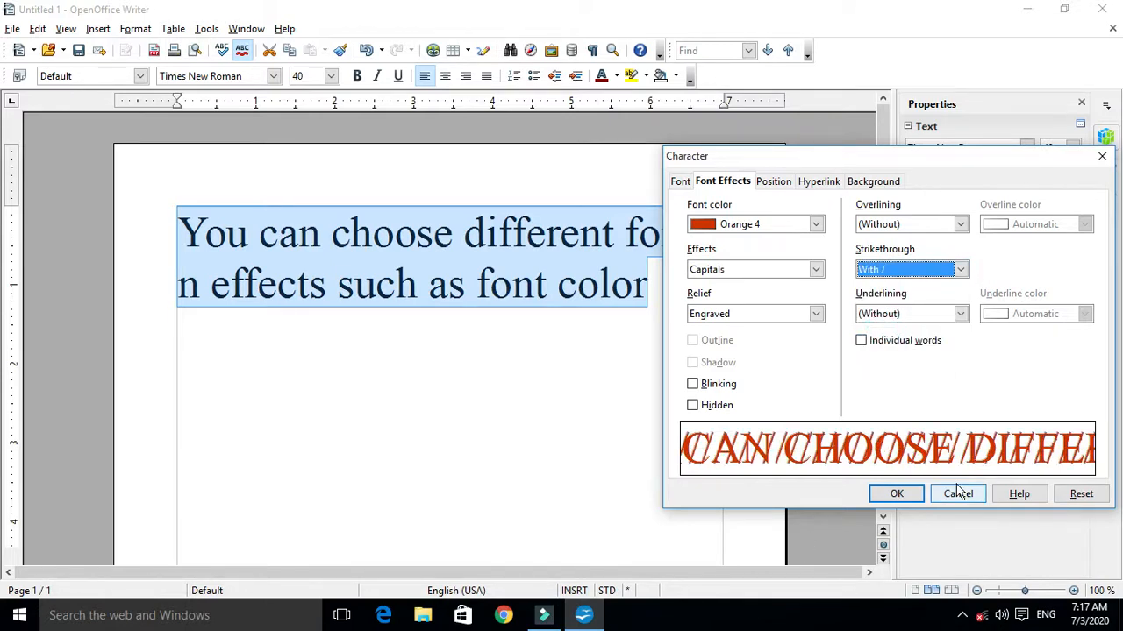
pyautogui.click(962, 270)
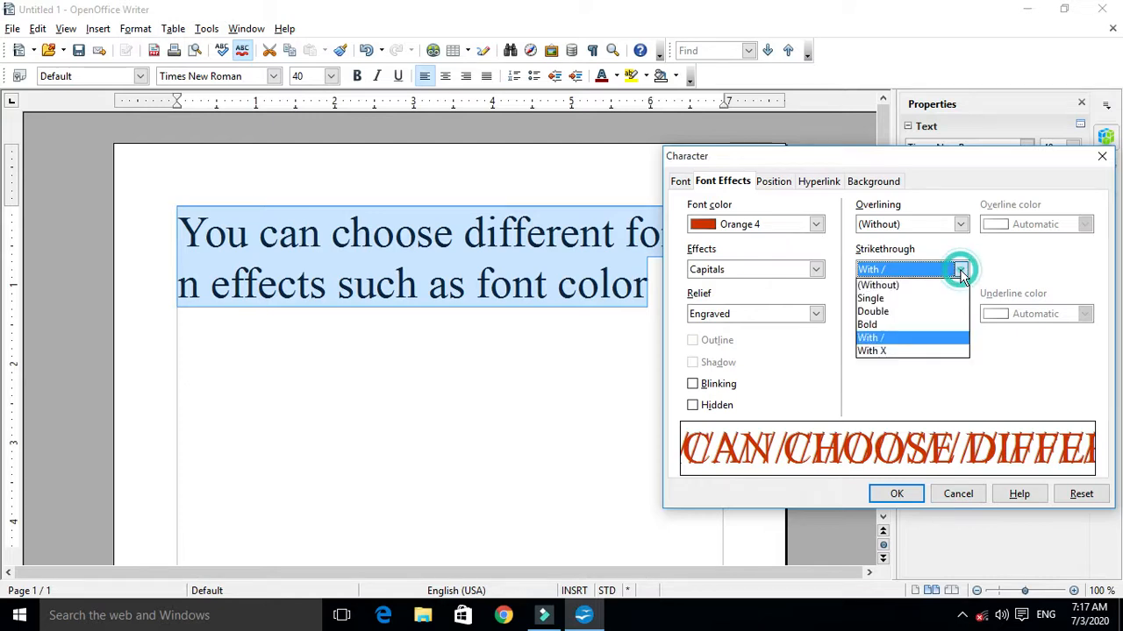
pyautogui.click(884, 352)
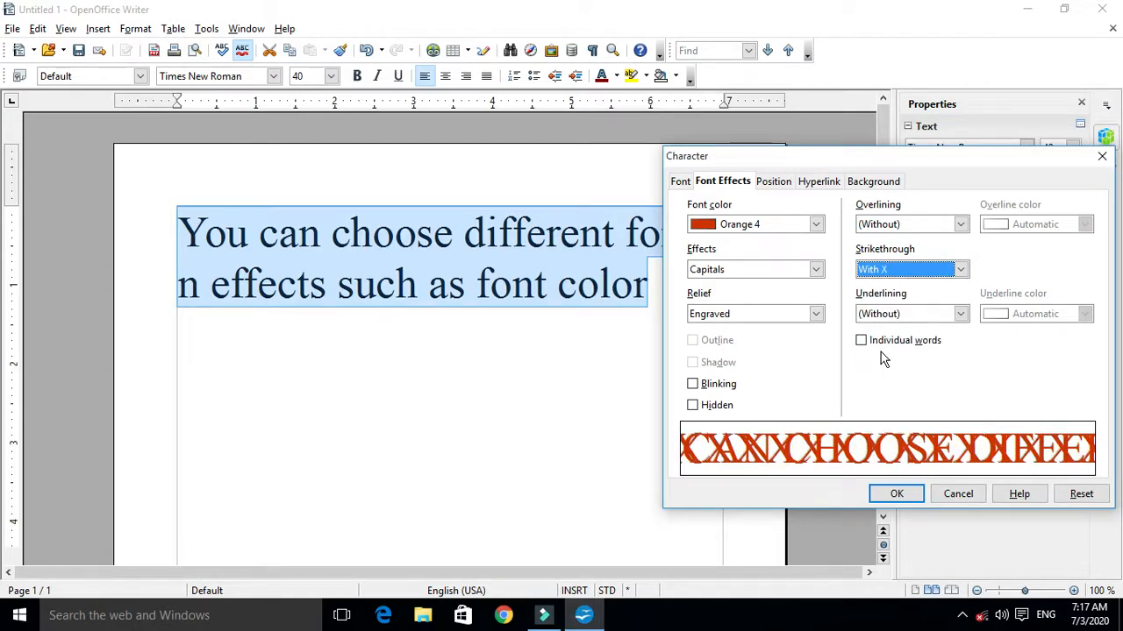
pyautogui.click(961, 270)
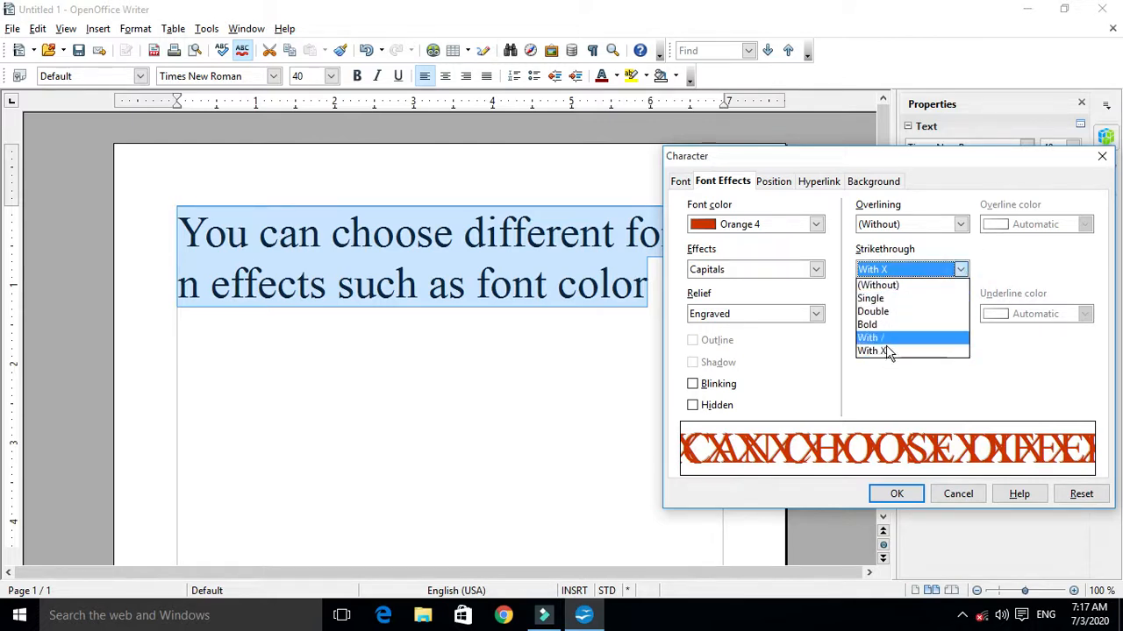
pyautogui.click(895, 285)
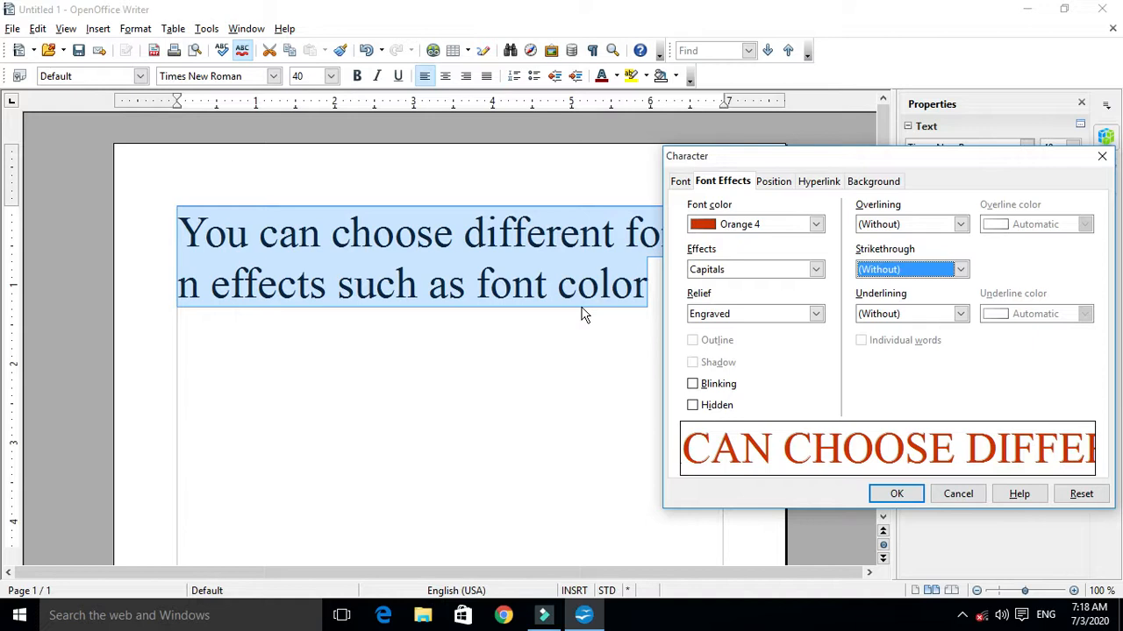
# Preview the Single, Double, Dotted and Dash (Bold) underlining styles one after another on the selected text
pyautogui.click(961, 315)
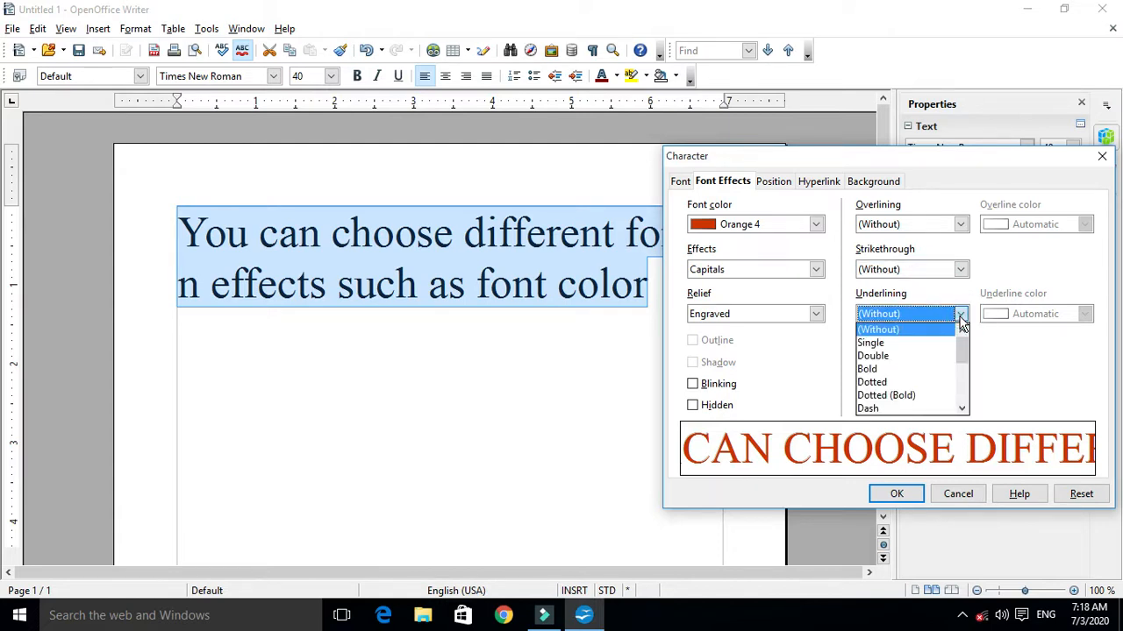
pyautogui.click(871, 343)
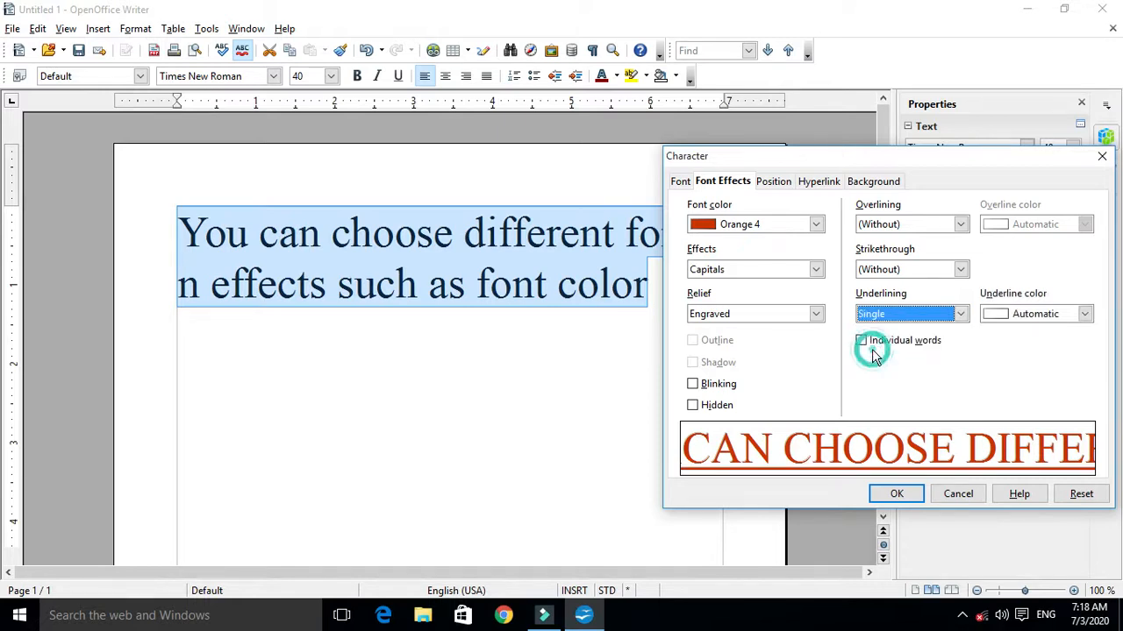
pyautogui.click(960, 314)
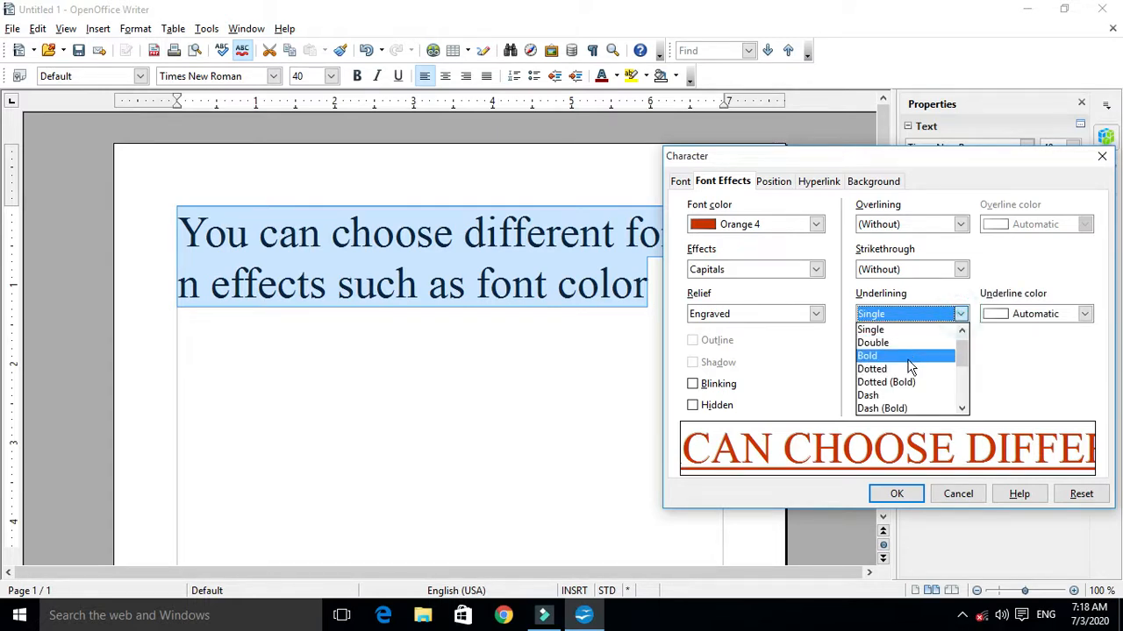
pyautogui.click(883, 347)
pyautogui.click(960, 314)
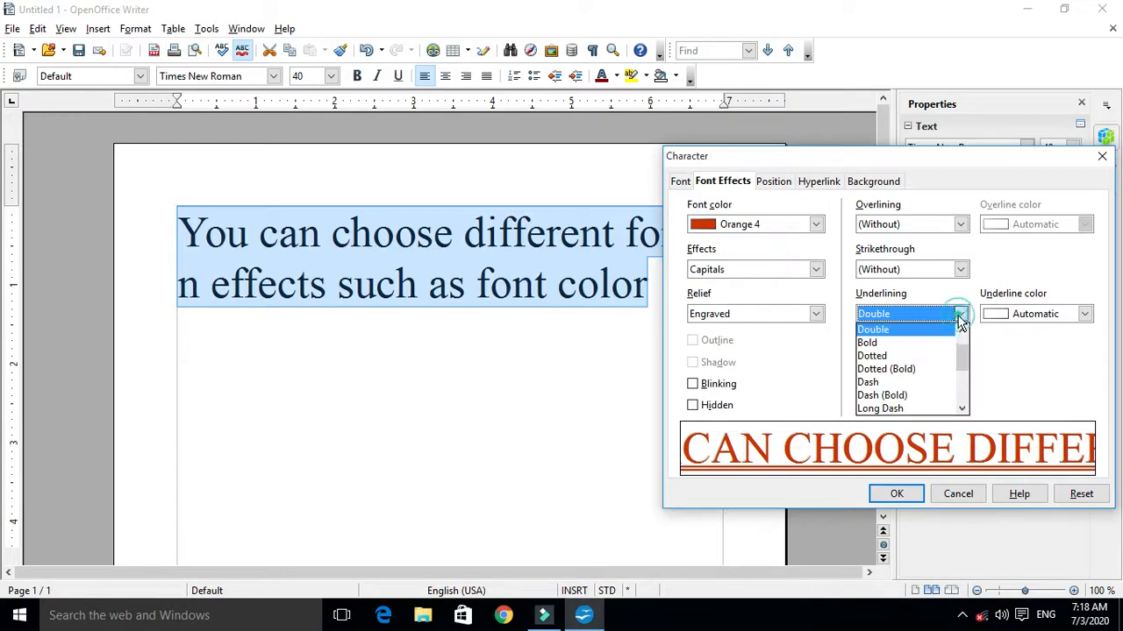
pyautogui.click(886, 357)
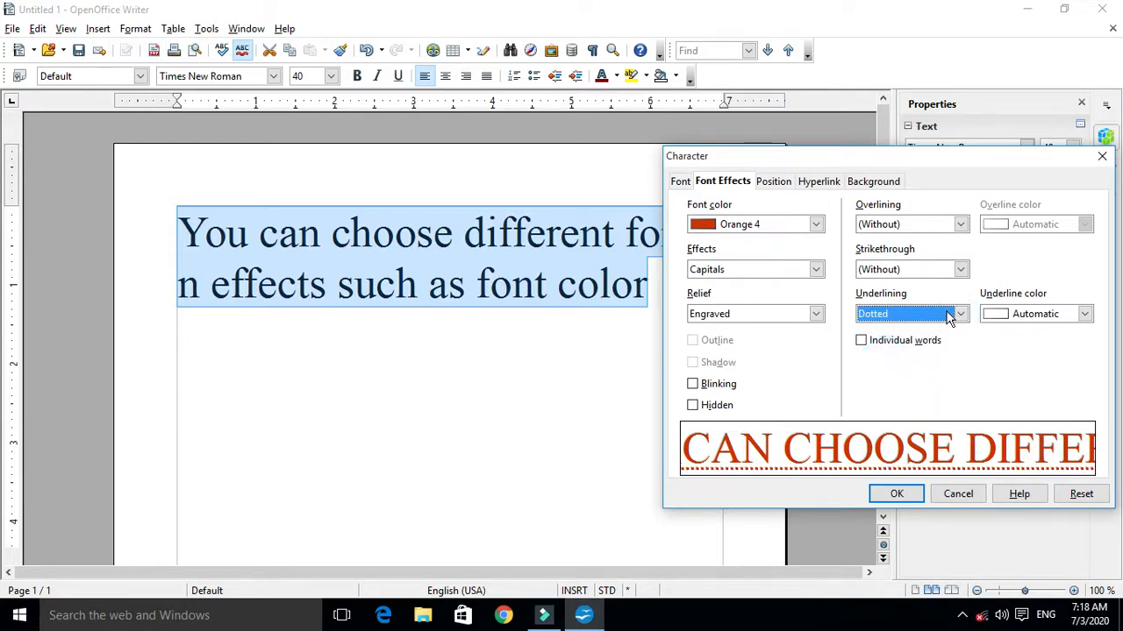
pyautogui.click(960, 314)
pyautogui.click(910, 369)
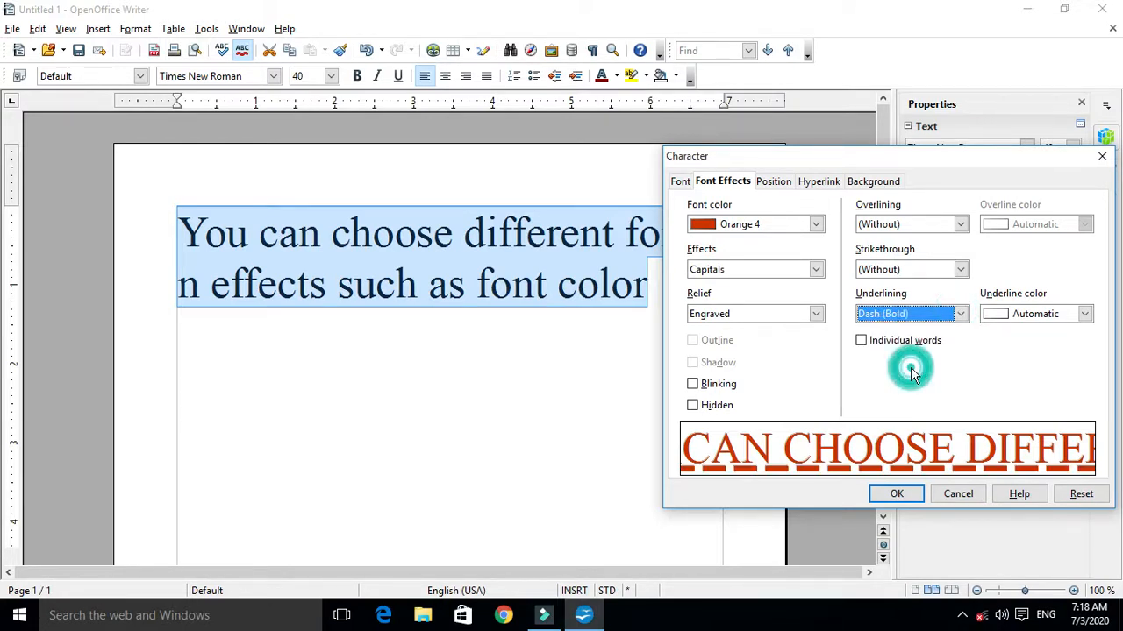
# Compare the Wave (Bold) and Double Wave underlining styles, finishing with the underlining set to Double Wave
pyautogui.click(961, 315)
pyautogui.scroll(-1, 895, 384)
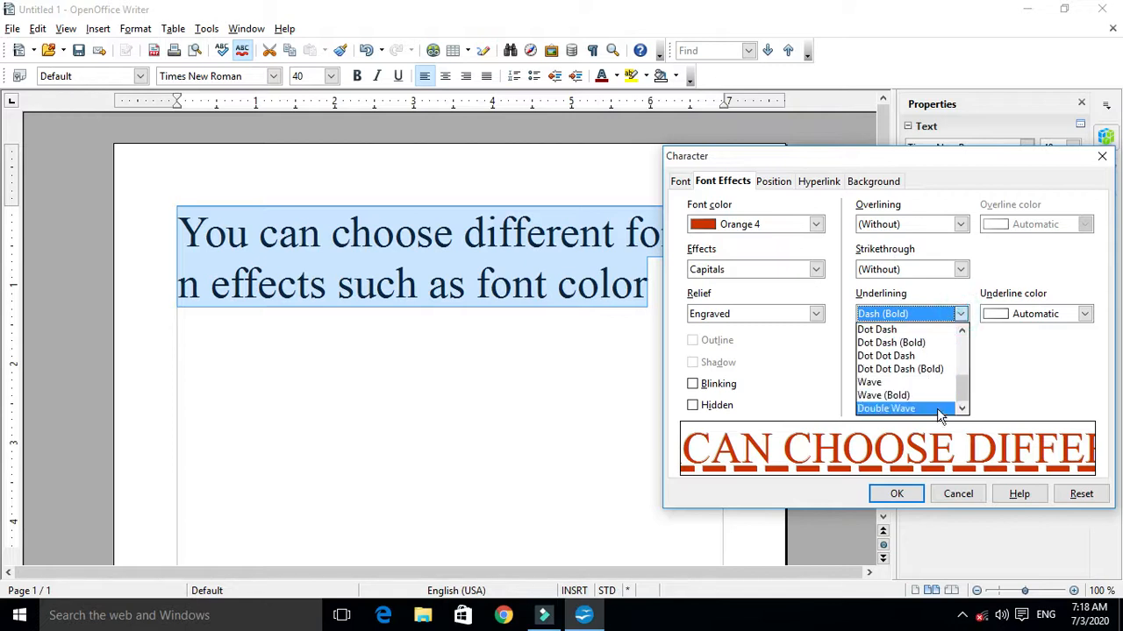
pyautogui.click(909, 397)
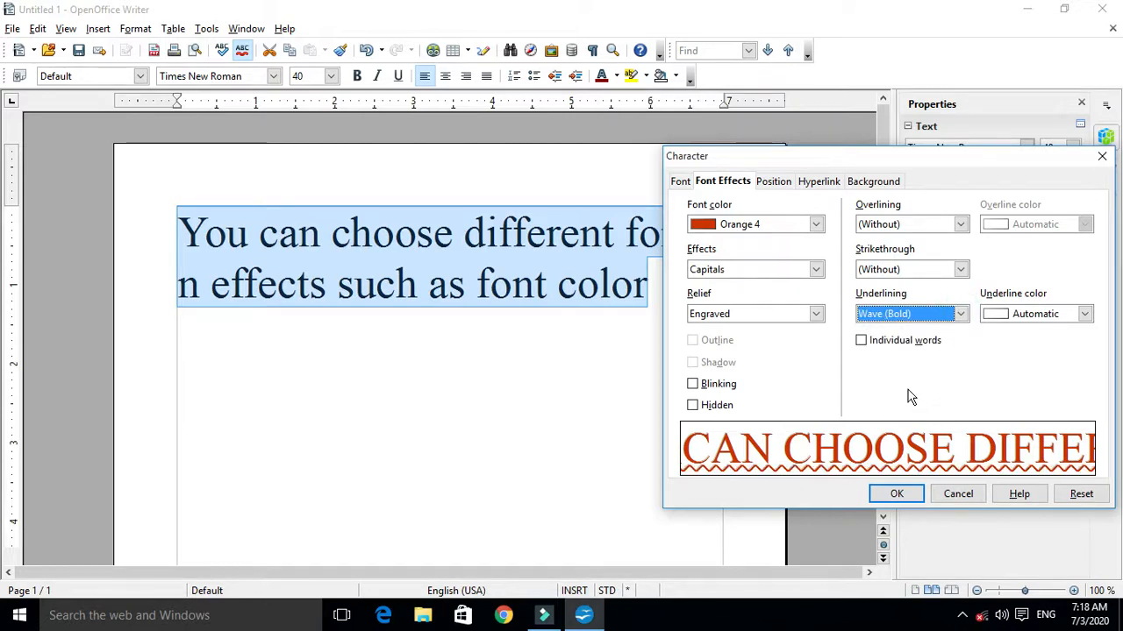
pyautogui.click(960, 314)
pyautogui.click(907, 409)
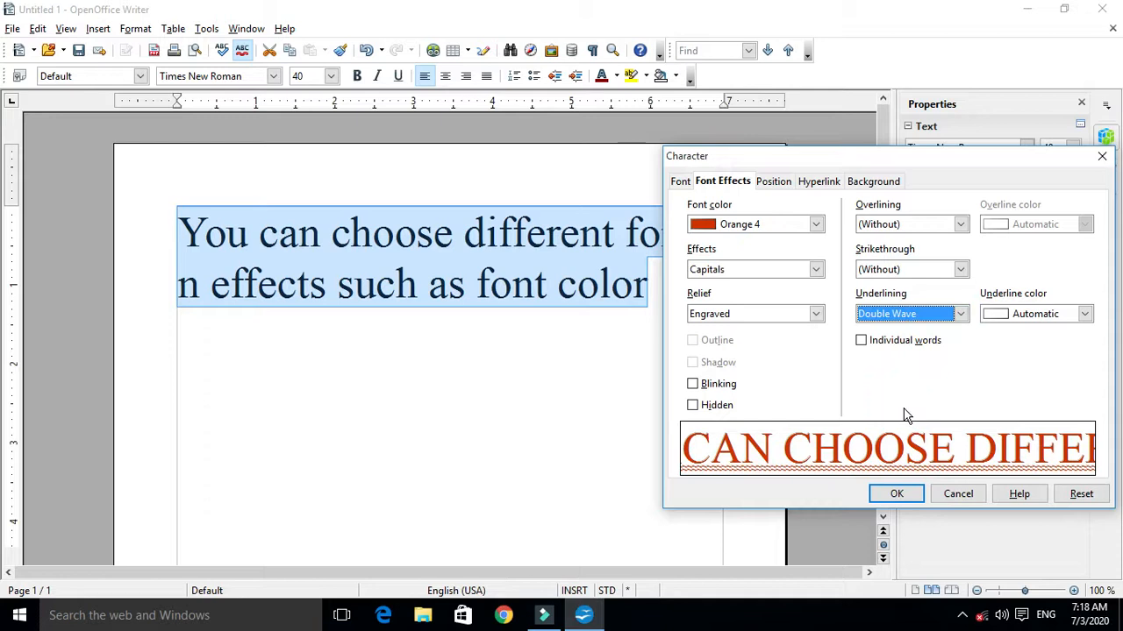
# Preview the Dot Dash (Bold) and Dash underlining styles one after the other on the selected text
pyautogui.click(962, 319)
pyautogui.click(907, 343)
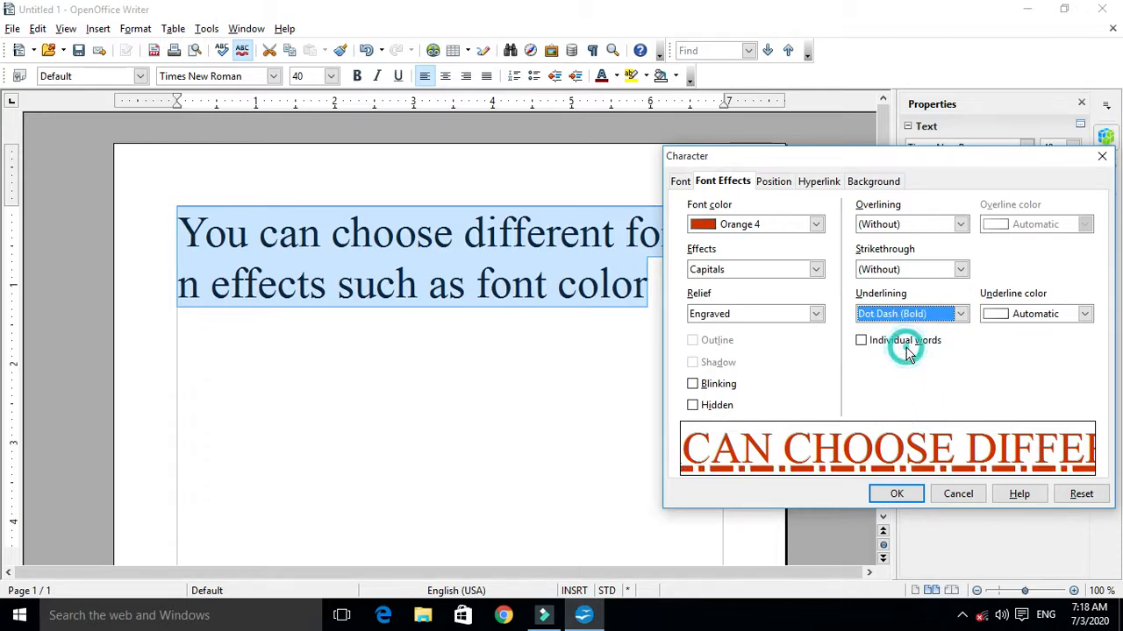
pyautogui.click(960, 314)
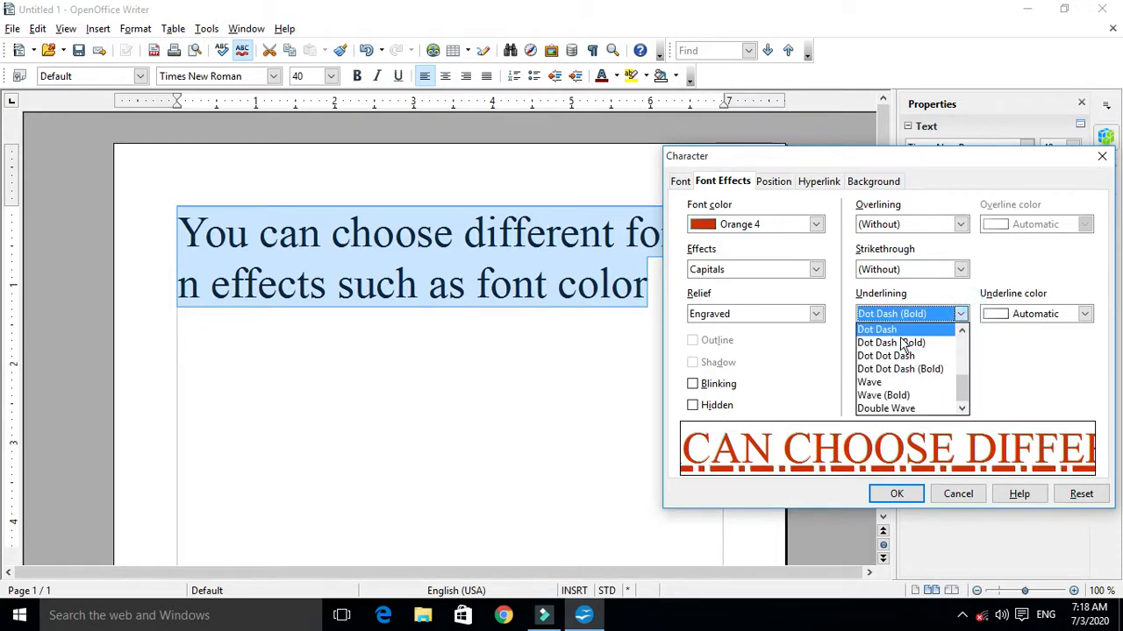
pyautogui.scroll(3, 903, 369)
pyautogui.click(882, 395)
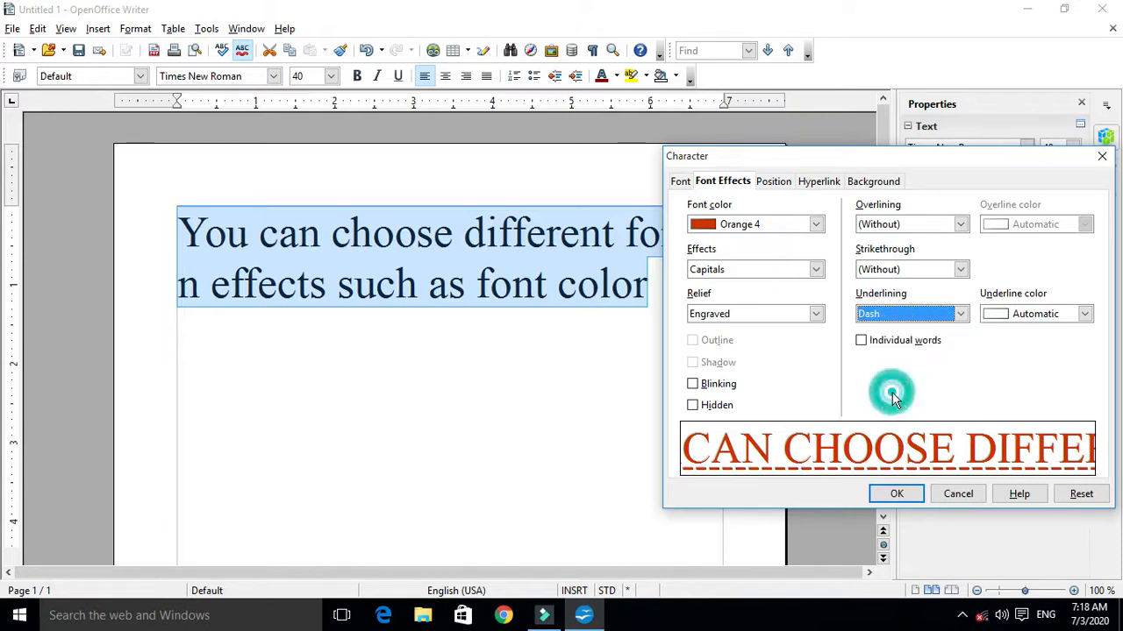
# Return the underlining to (Without) and apply the chosen font effects to the selected text
pyautogui.click(961, 314)
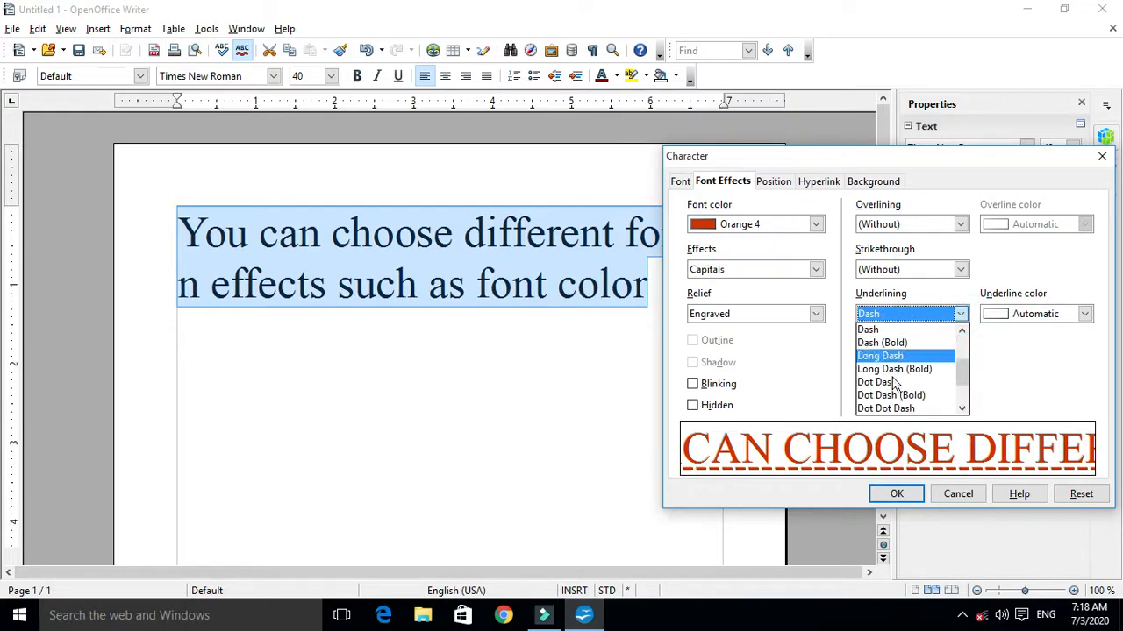
pyautogui.scroll(3, 894, 378)
pyautogui.click(874, 330)
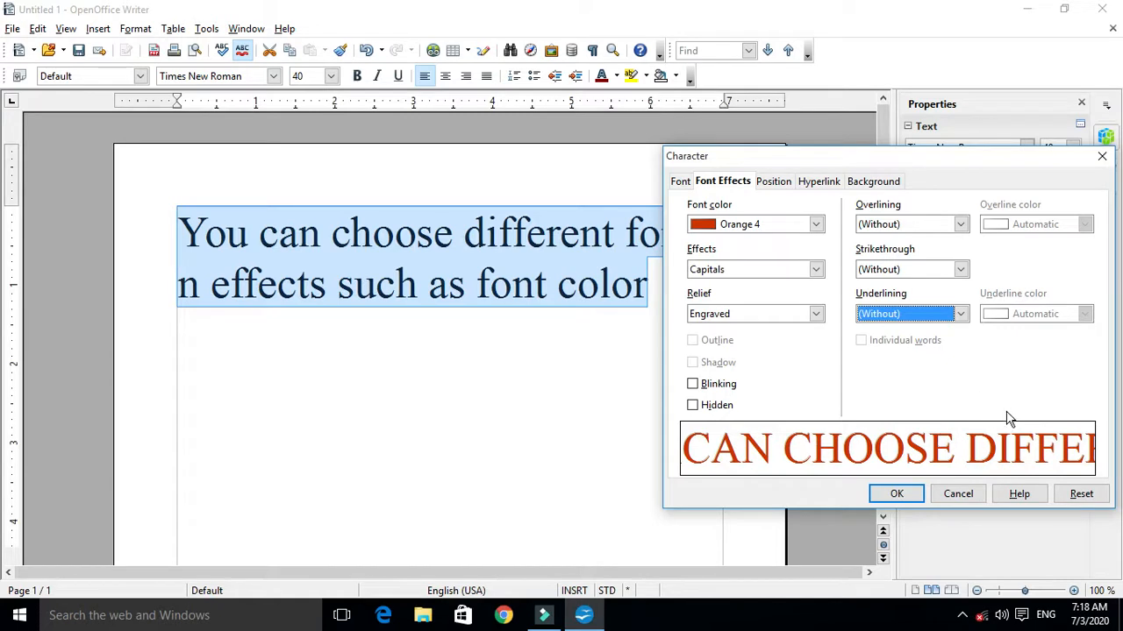
pyautogui.click(896, 494)
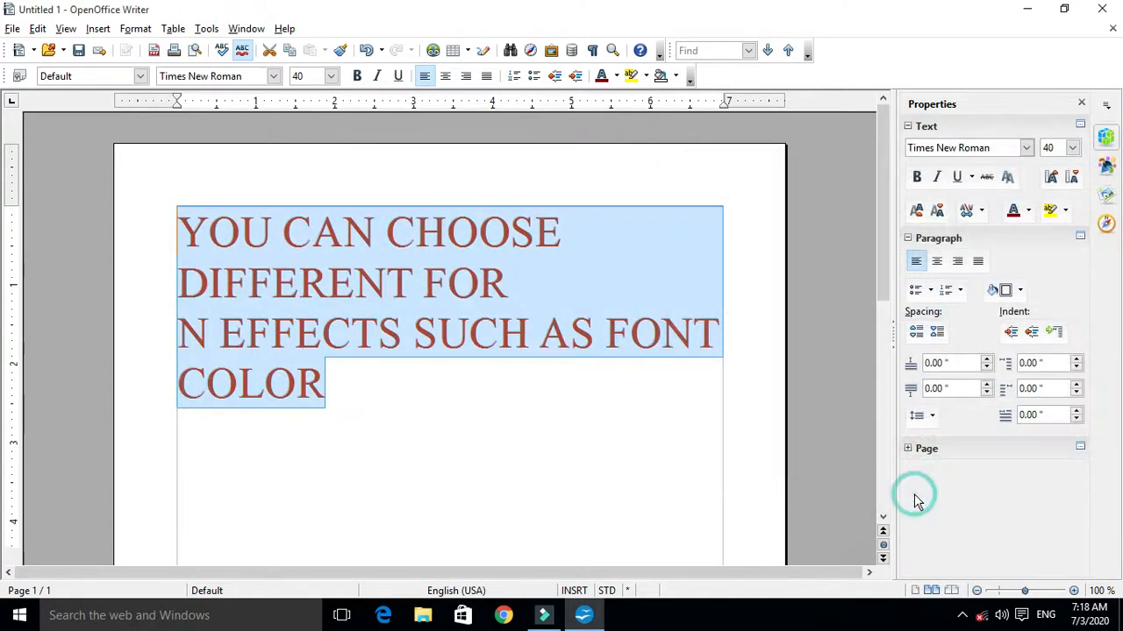
pyautogui.click(351, 367)
pyautogui.moveTo(345, 383); pyautogui.dragTo(188, 235)
pyautogui.click(381, 384)
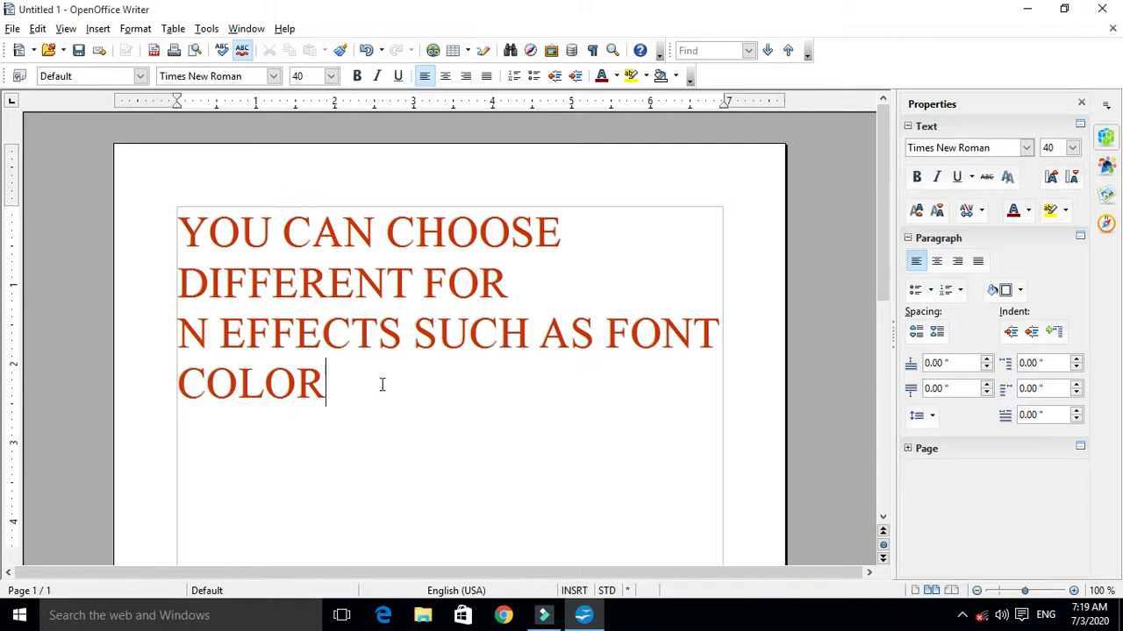
# Try to apply Single overlining, Bold underlining and Single strikethrough with the cursor at the end of the text and nothing selected
pyautogui.click(136, 29)
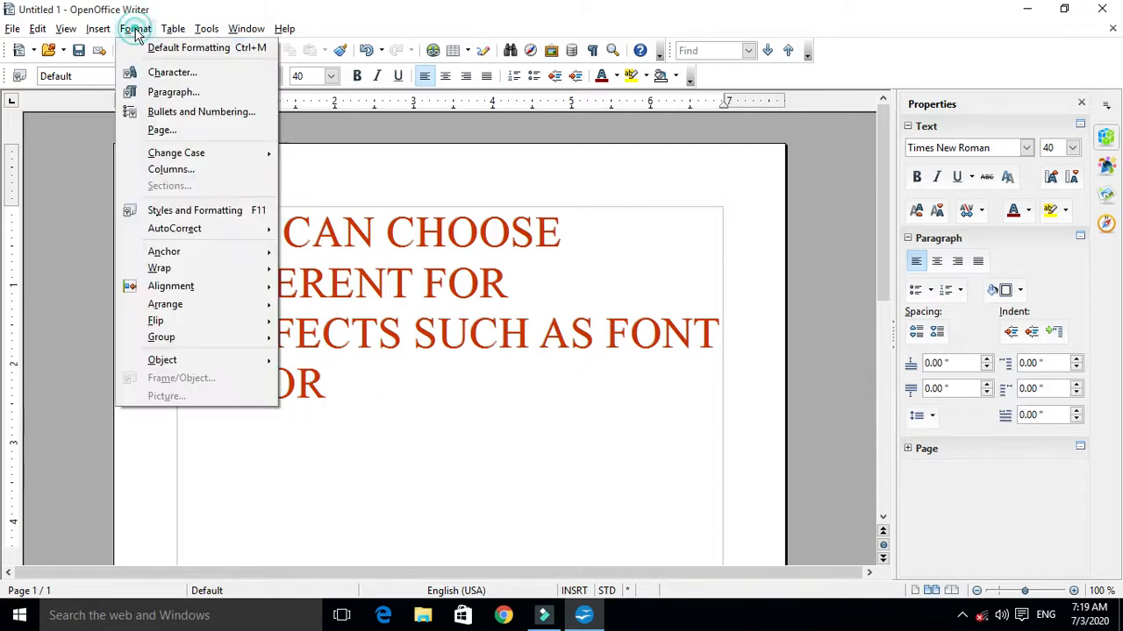
pyautogui.click(151, 73)
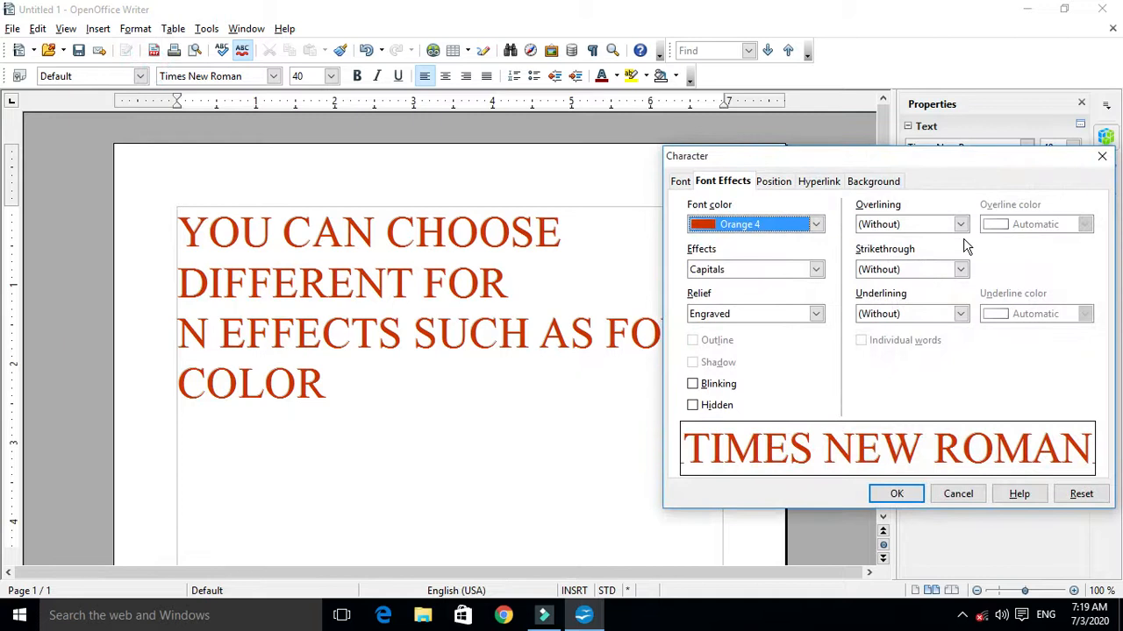
pyautogui.click(961, 226)
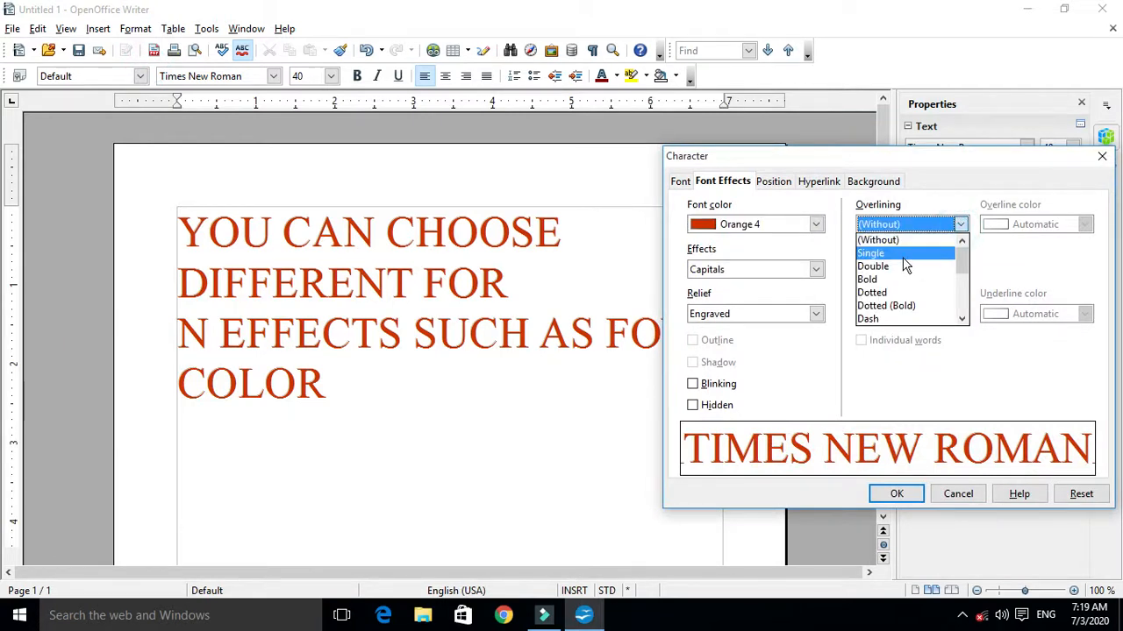
pyautogui.click(901, 254)
pyautogui.click(947, 314)
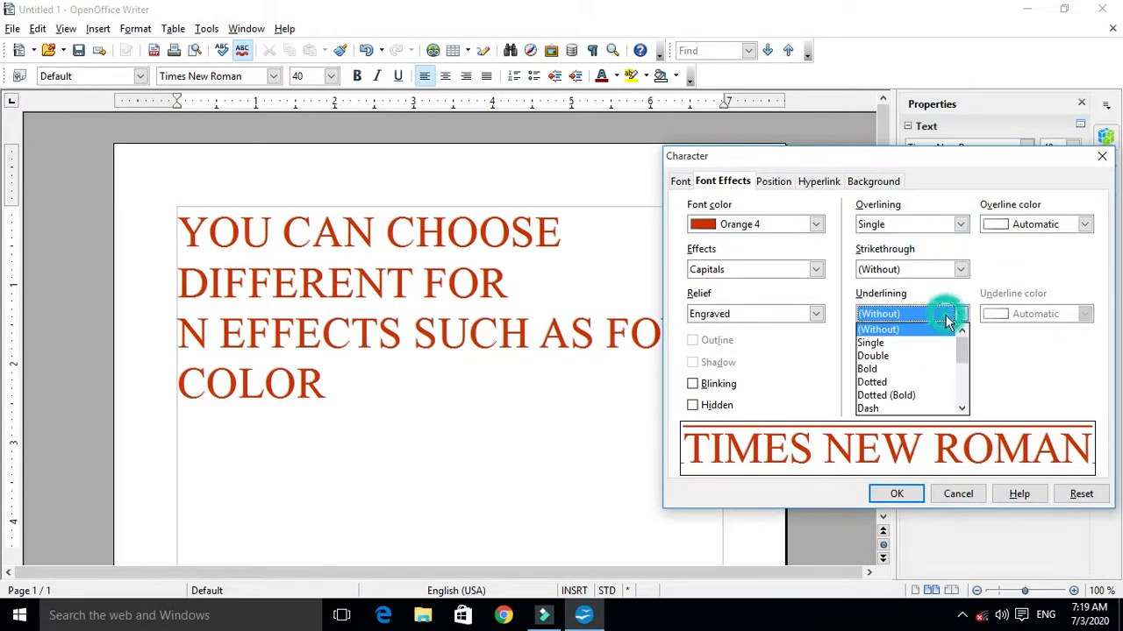
pyautogui.click(889, 369)
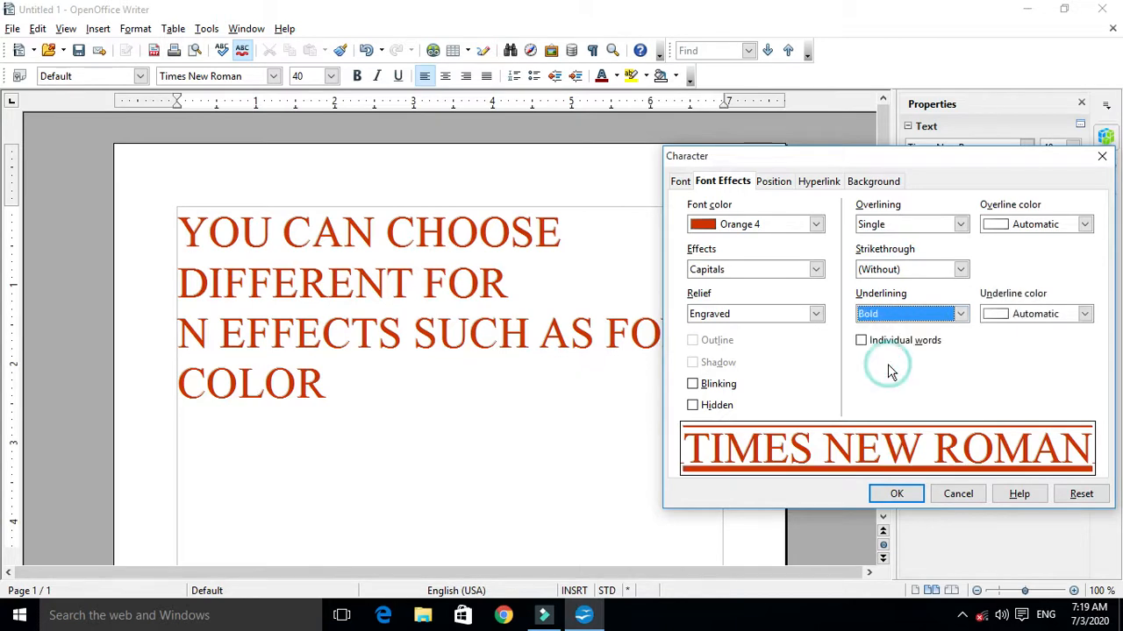
pyautogui.click(924, 271)
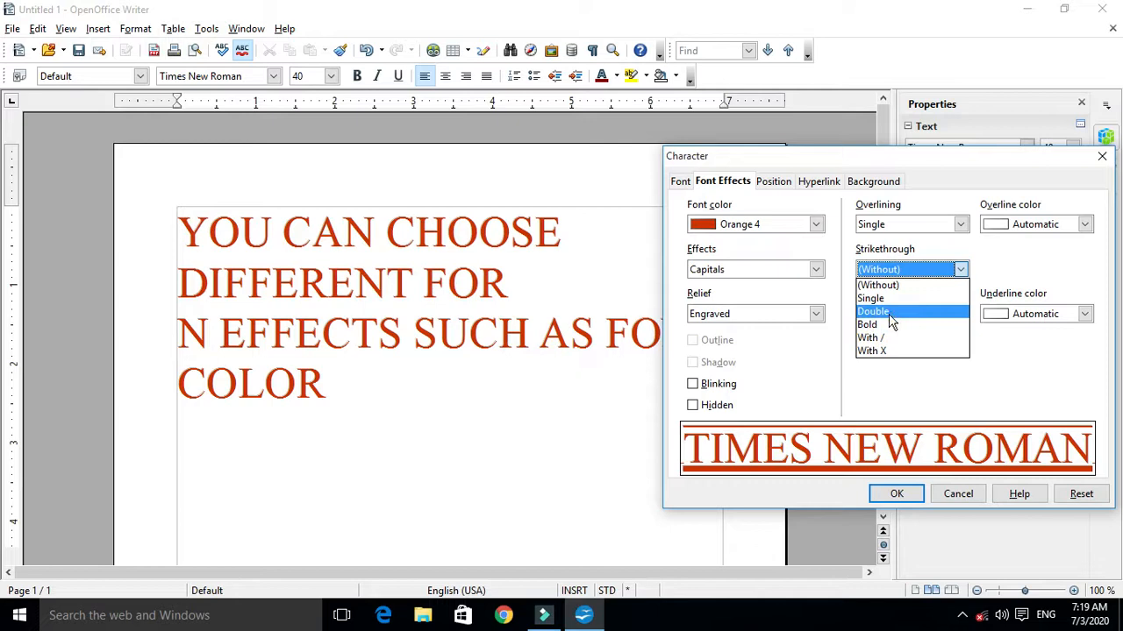
pyautogui.click(890, 298)
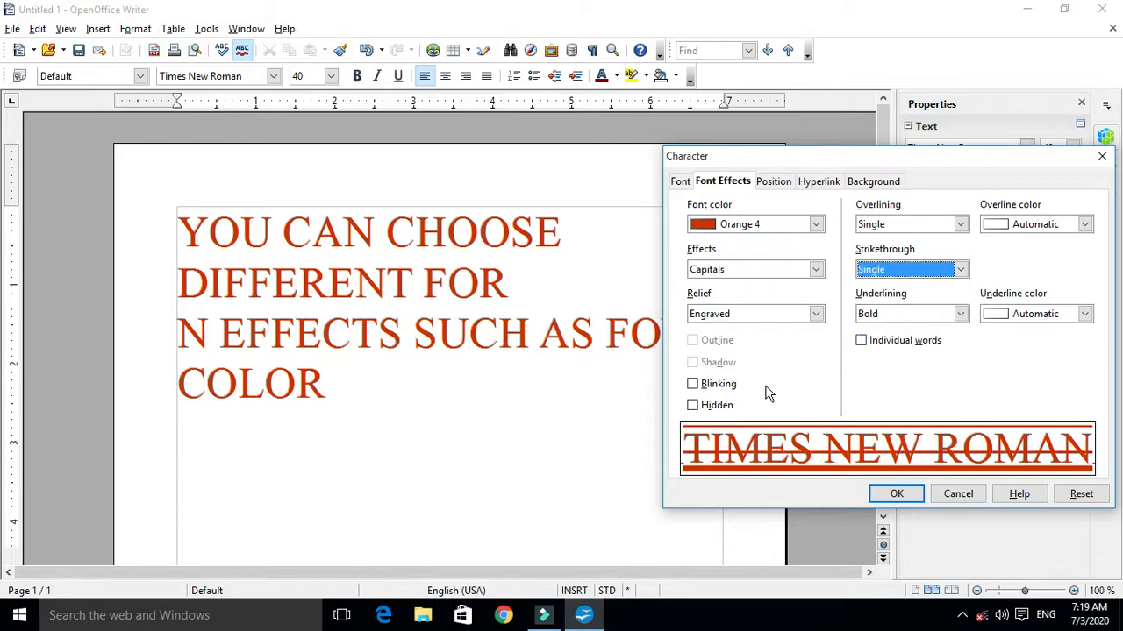
pyautogui.click(897, 493)
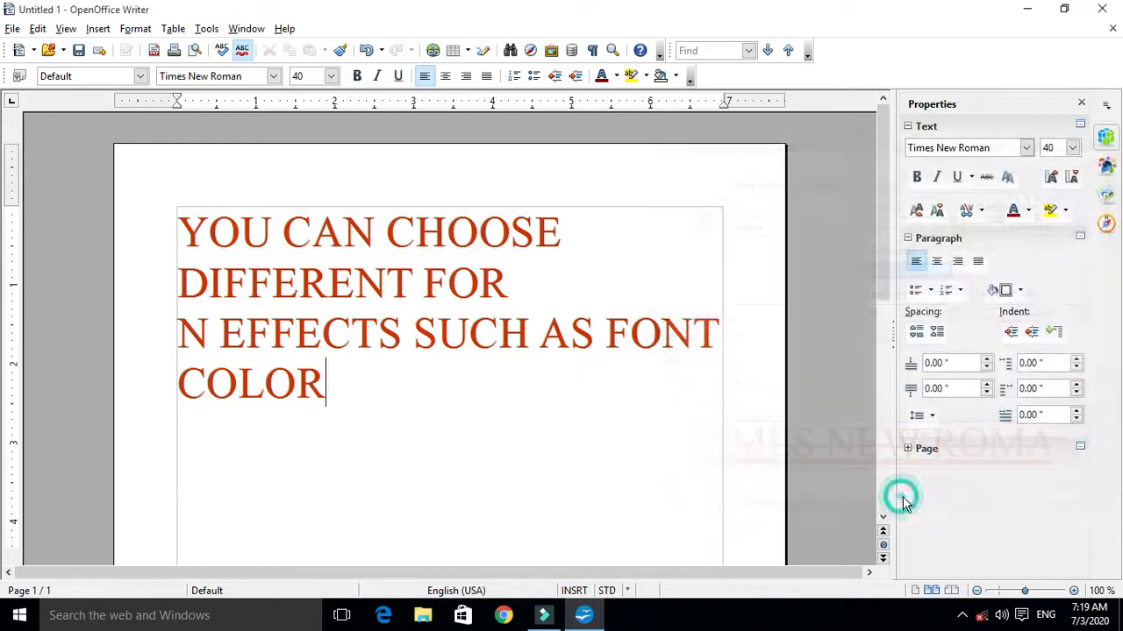
# Select the whole text and set its overlining to Single, strikethrough to Bold and underlining to Single
pyautogui.moveTo(350, 380); pyautogui.dragTo(160, 237)
pyautogui.click(135, 28)
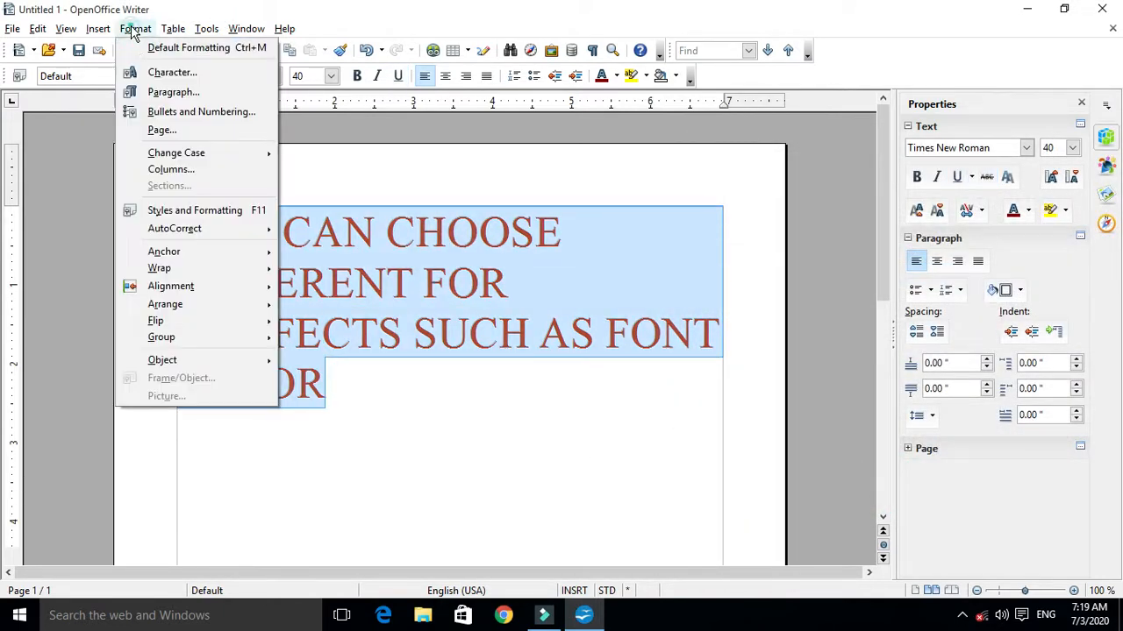
pyautogui.click(142, 71)
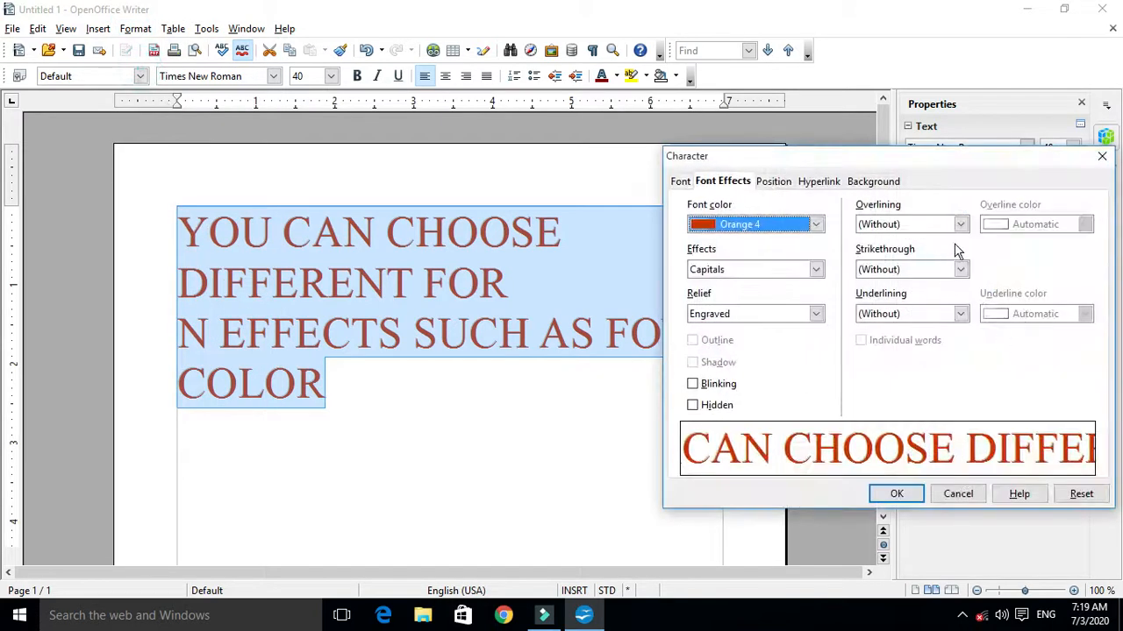
pyautogui.click(961, 224)
pyautogui.click(924, 254)
pyautogui.click(960, 270)
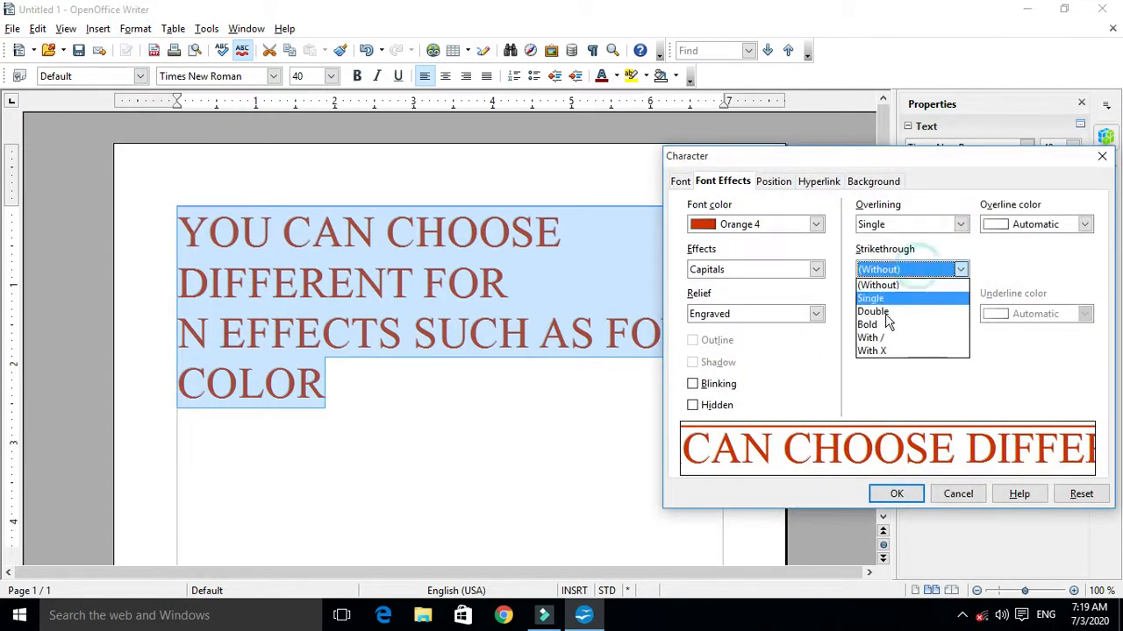
pyautogui.click(875, 324)
pyautogui.click(927, 314)
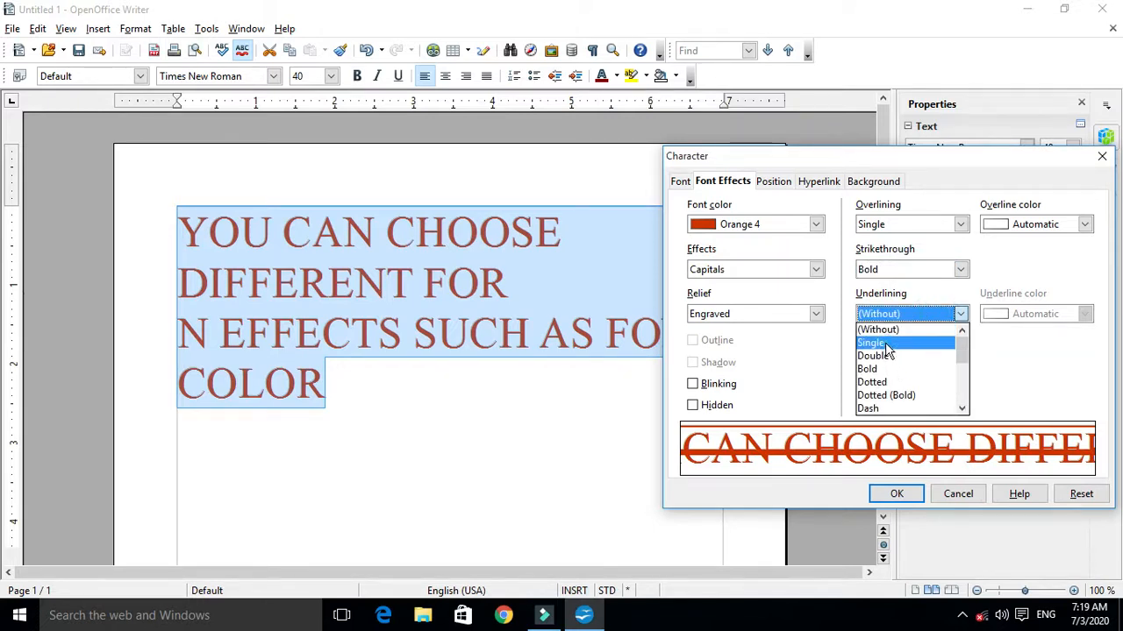
pyautogui.click(884, 343)
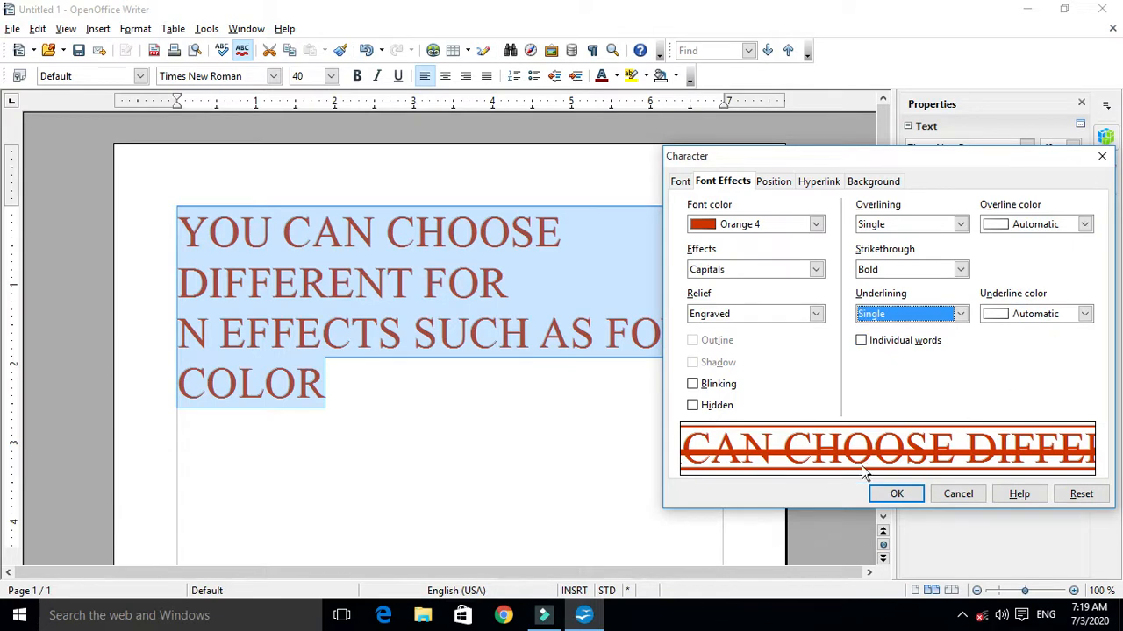
# Set the overline color to Blue 1 and the underline color to Gray 10
pyautogui.click(1084, 226)
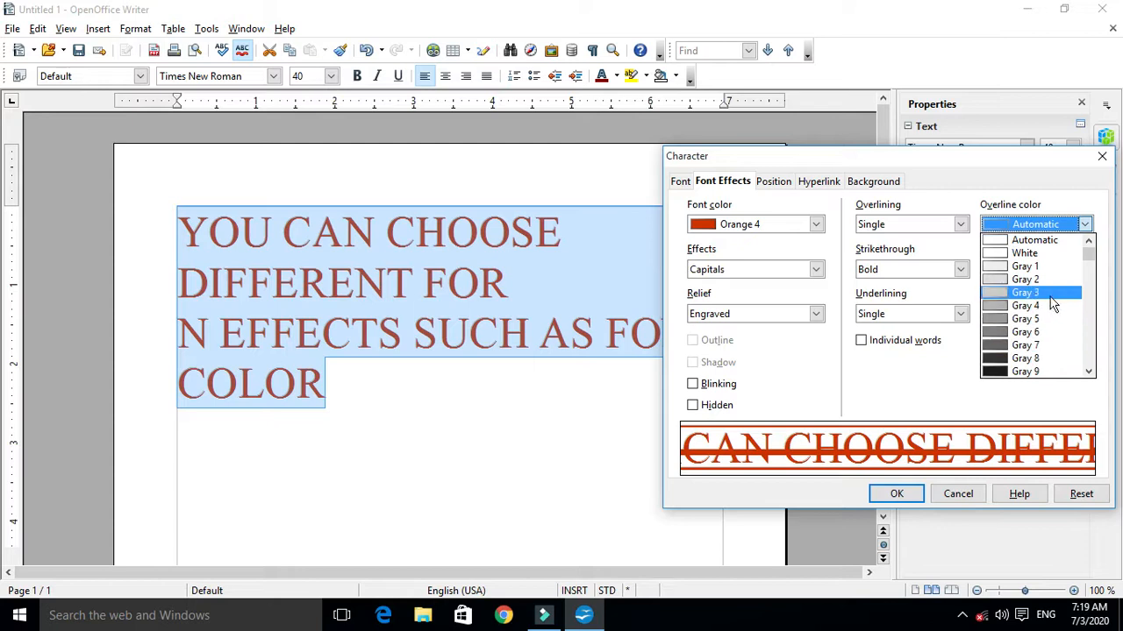
pyautogui.scroll(-3, 1009, 369)
pyautogui.scroll(-4, 1018, 351)
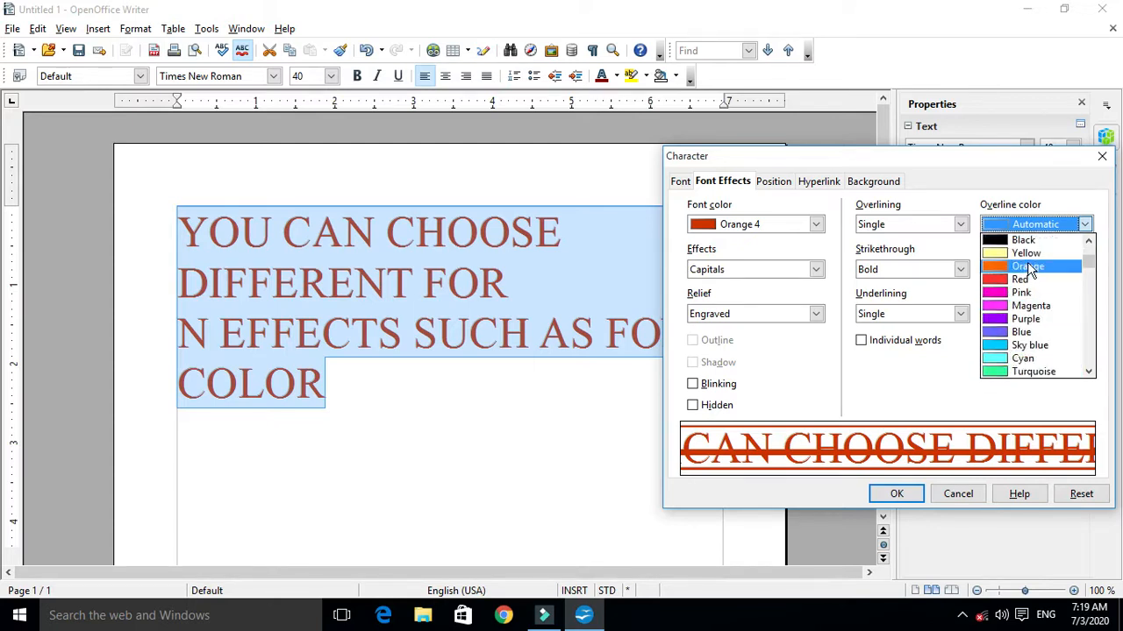
pyautogui.click(1022, 371)
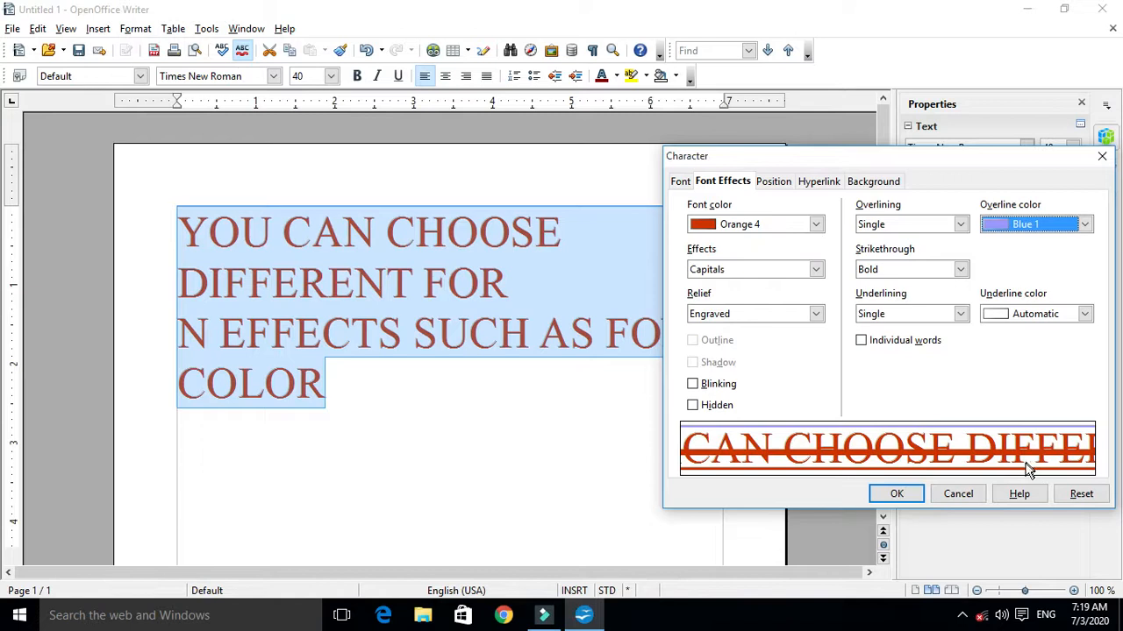
pyautogui.click(1085, 314)
pyautogui.scroll(-2, 1072, 386)
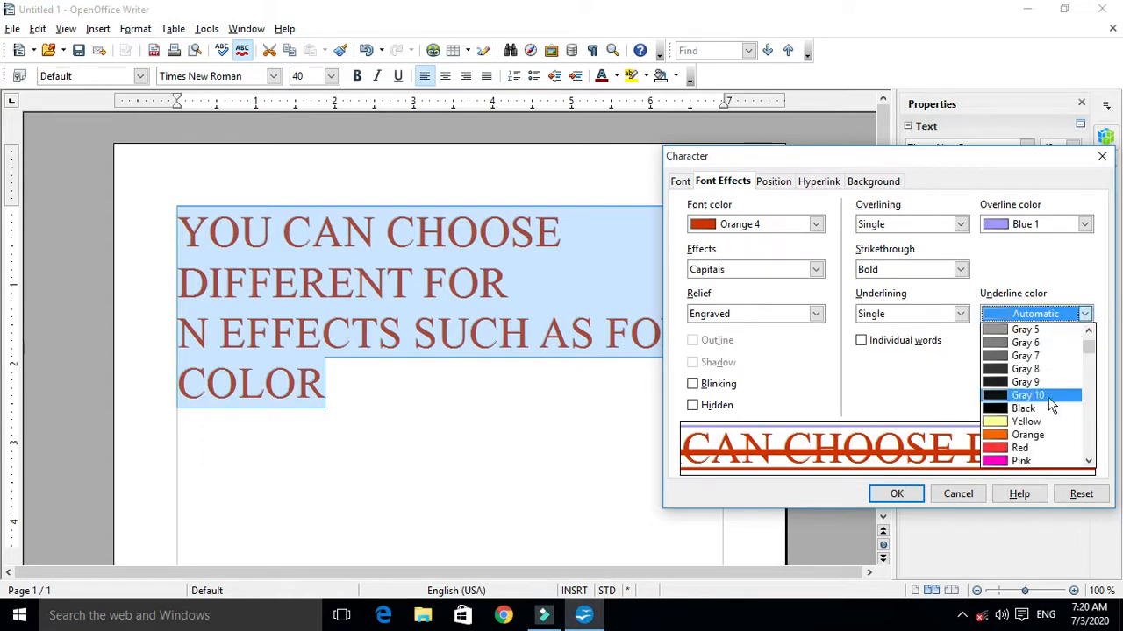
pyautogui.click(1056, 396)
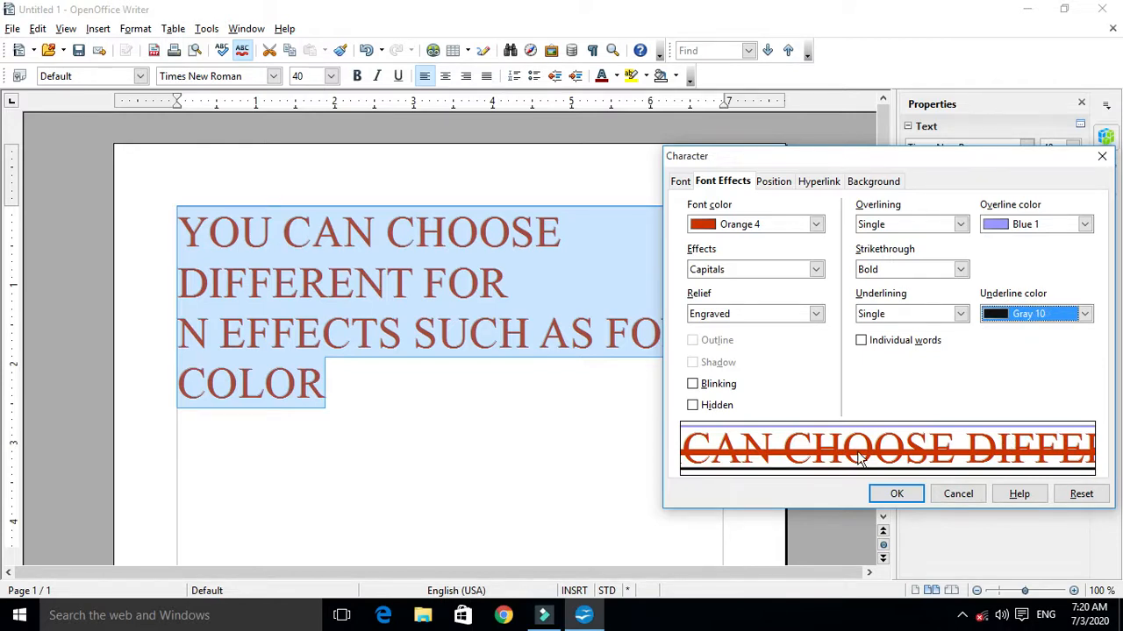
# Compare the line effects with and without Individual words, leave the option enabled and apply the font effects to the text
pyautogui.click(865, 341)
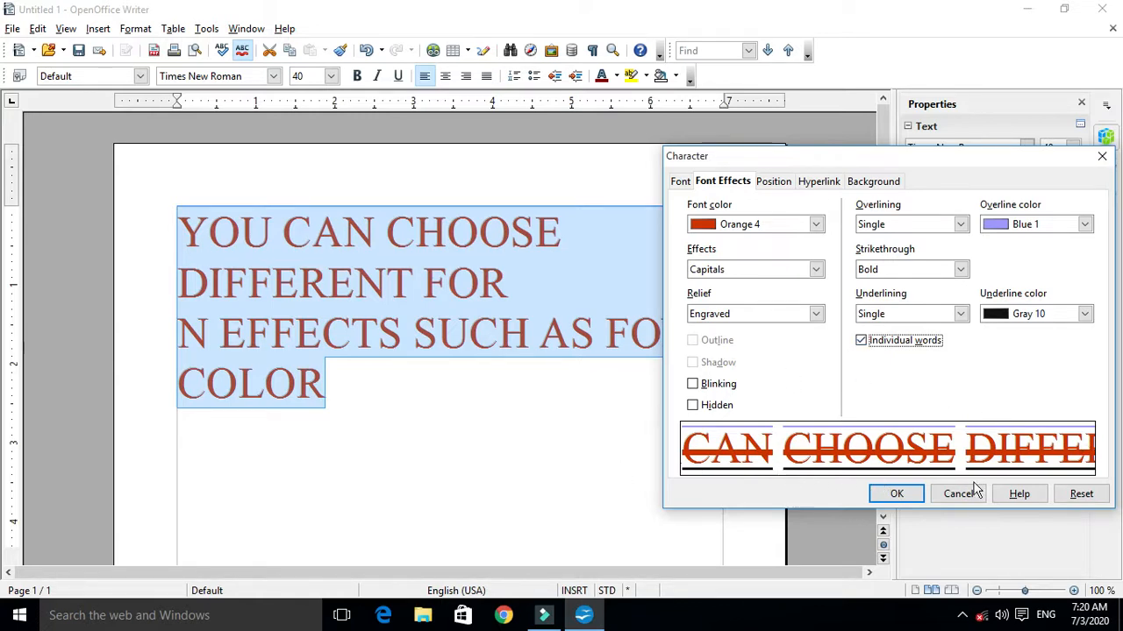
pyautogui.click(861, 341)
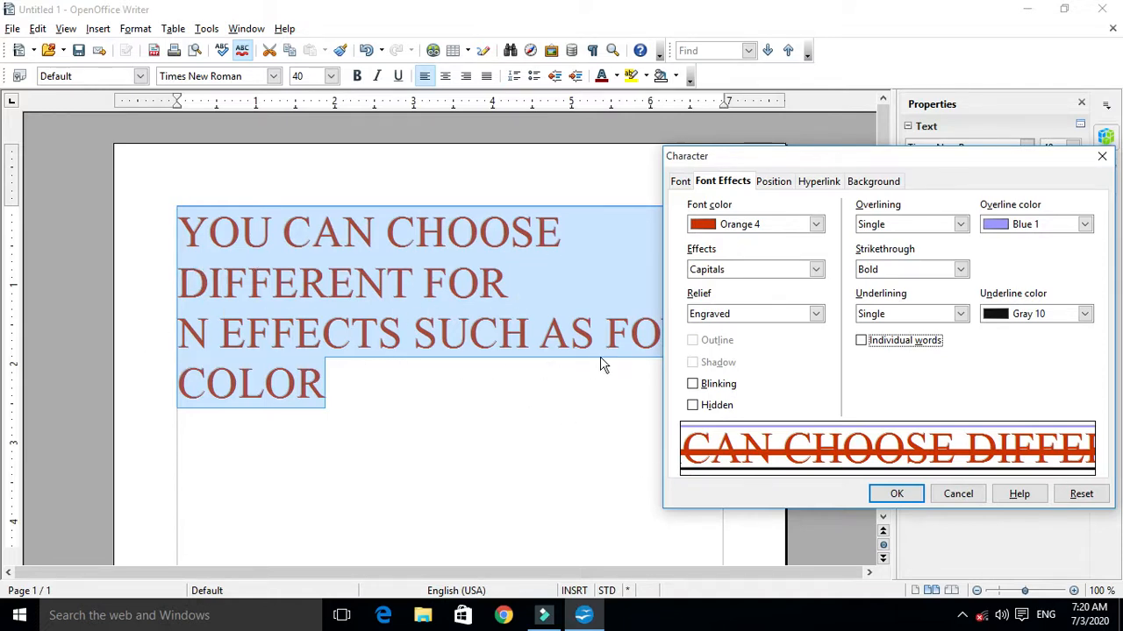
pyautogui.click(863, 342)
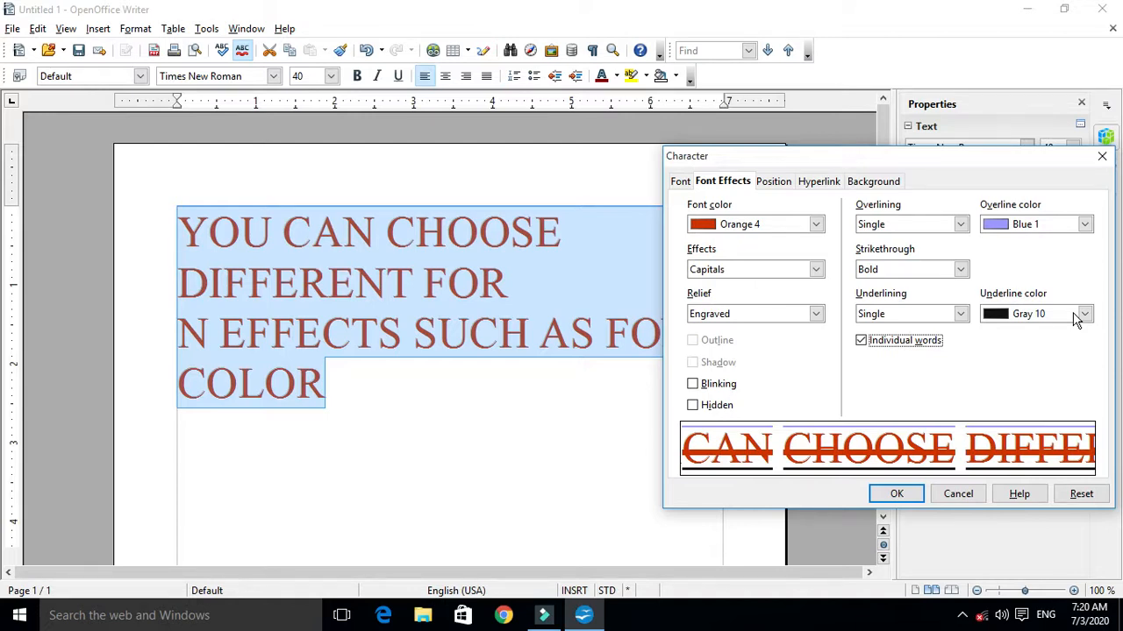
pyautogui.click(961, 270)
pyautogui.click(962, 271)
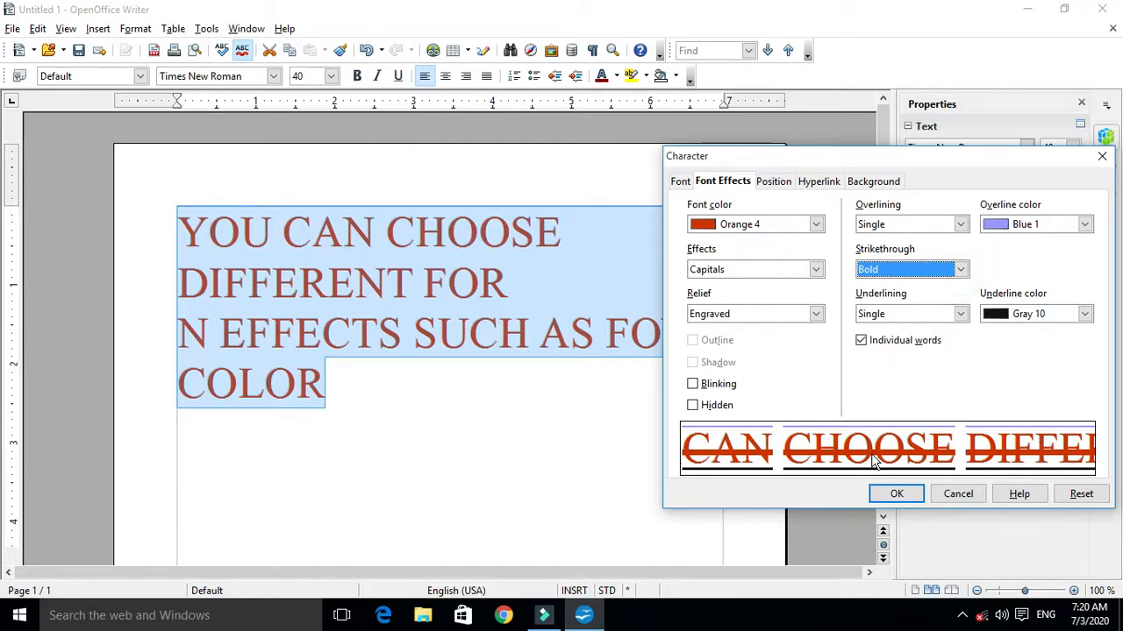
pyautogui.click(908, 498)
pyautogui.click(528, 460)
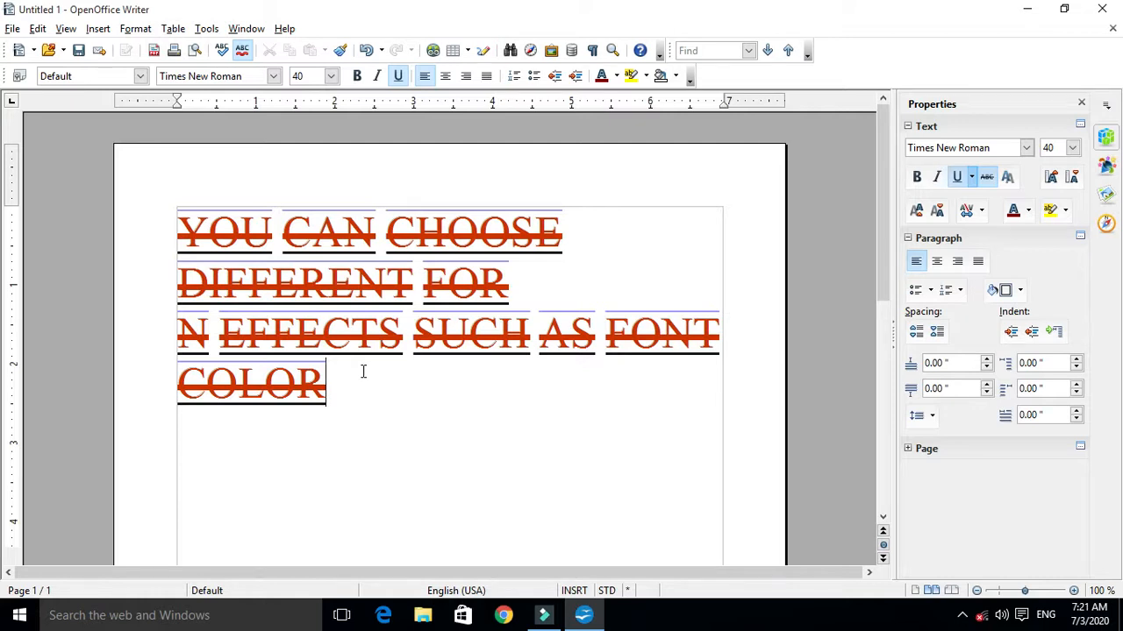
# Undo the last font effects change on the text
pyautogui.moveTo(354, 396); pyautogui.dragTo(185, 235)
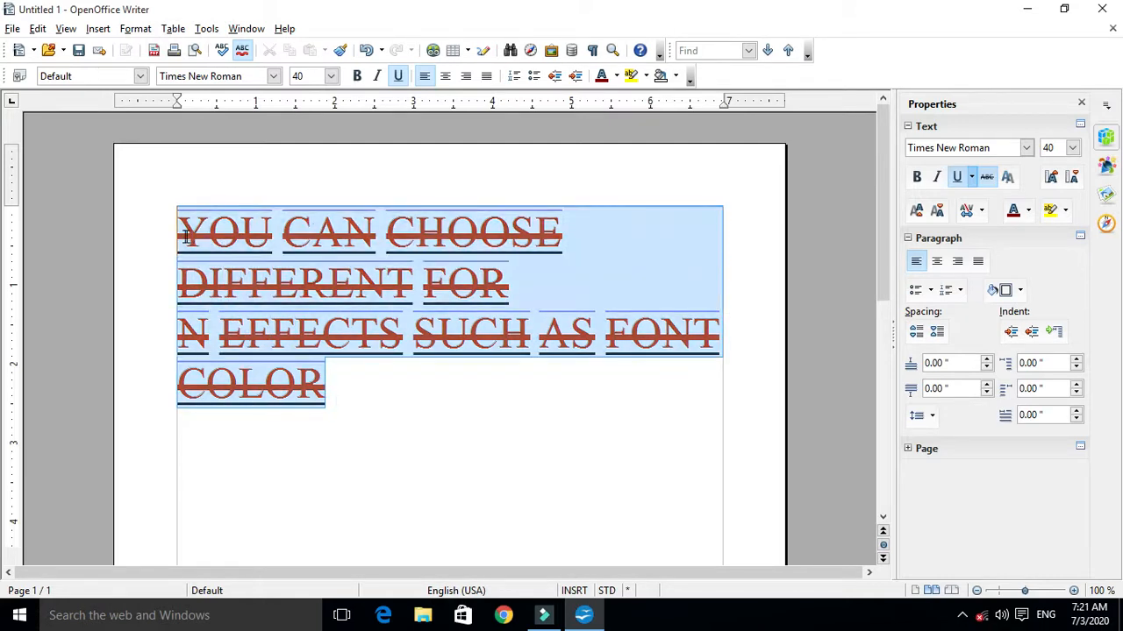
pyautogui.click(443, 396)
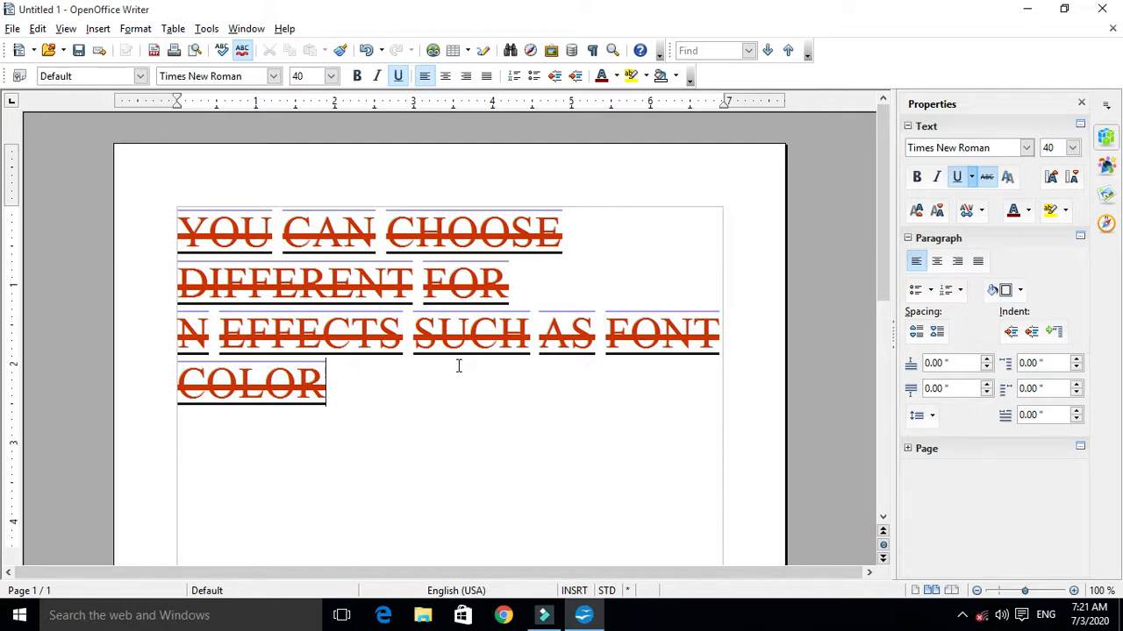
pyautogui.hotkey('ctrl', 'z')
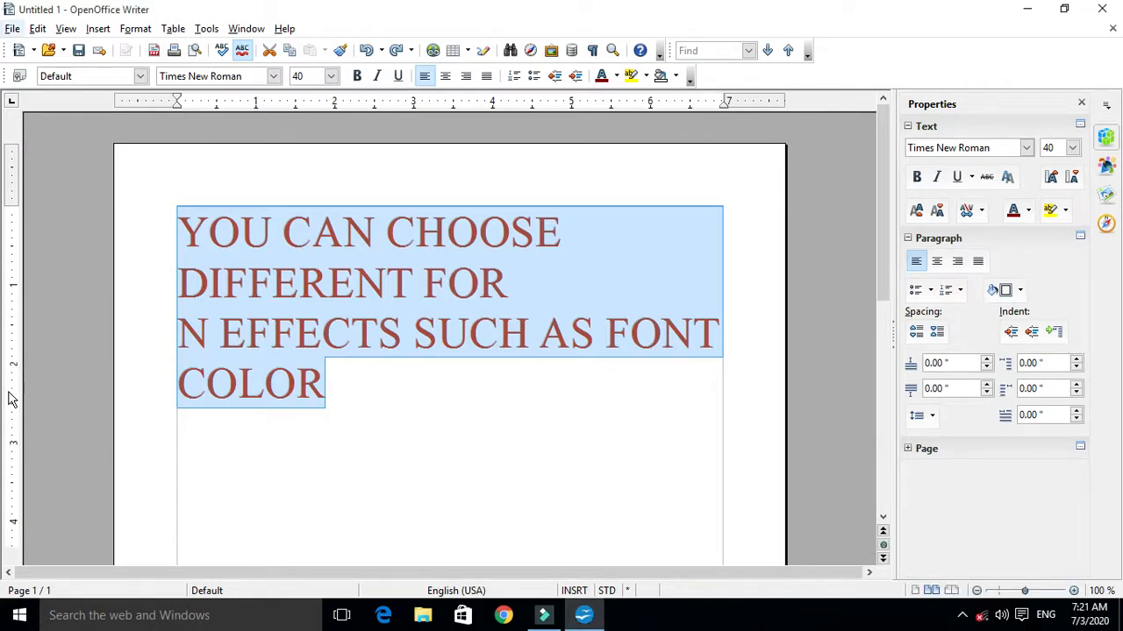
# Apply the Blinking font effect to the selected text and deselect it to view the effect
pyautogui.click(143, 30)
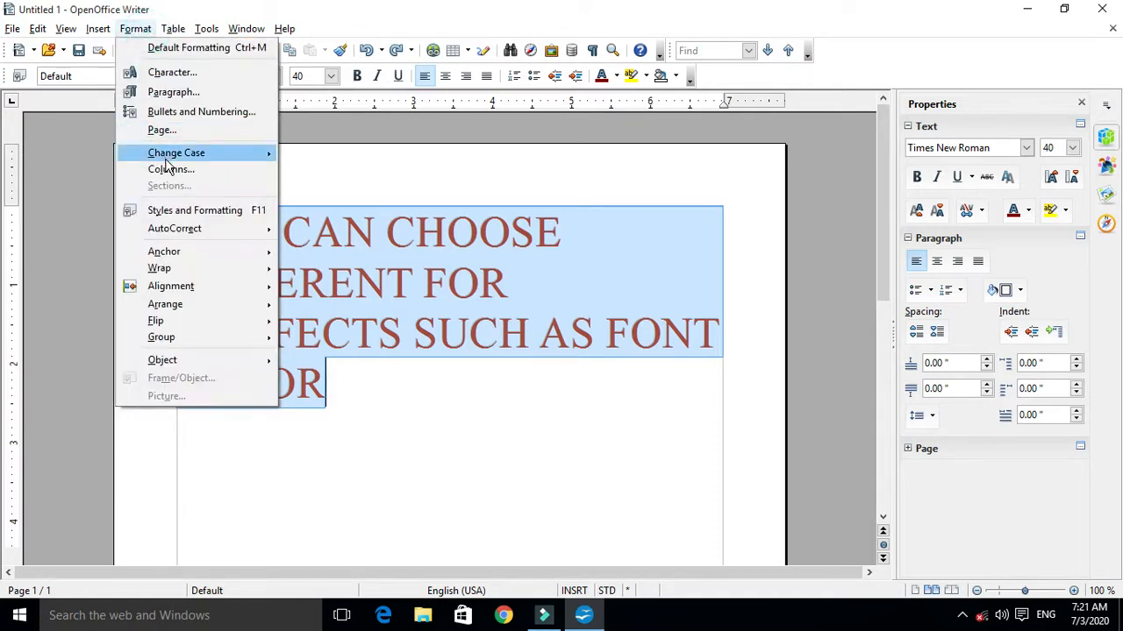
pyautogui.click(165, 72)
pyautogui.moveTo(974, 155); pyautogui.dragTo(773, 184)
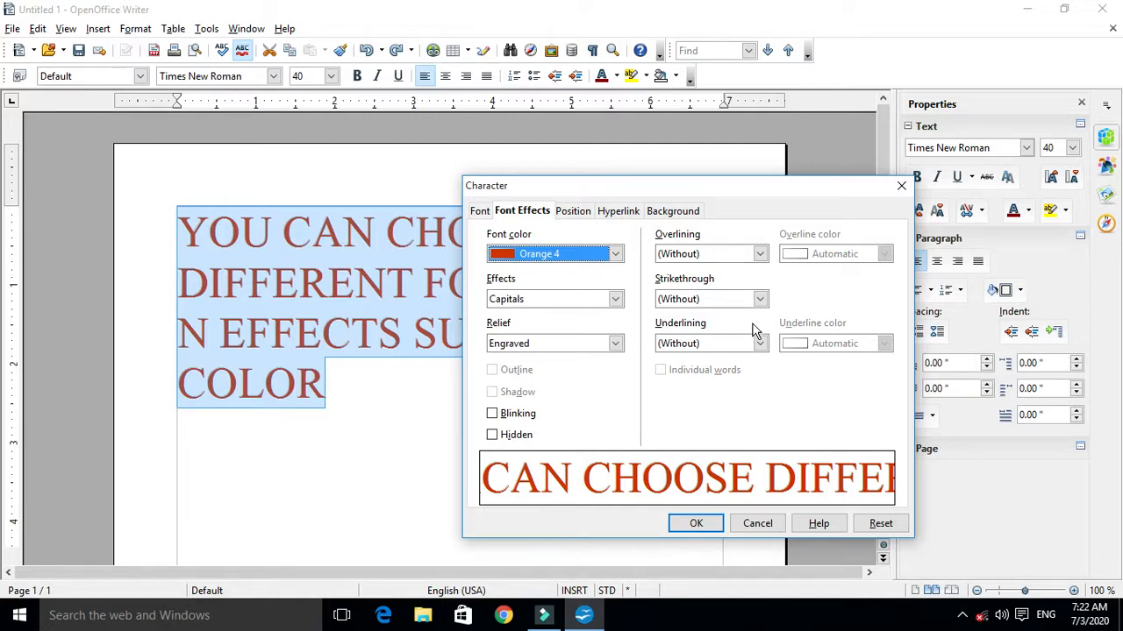
pyautogui.click(493, 413)
pyautogui.click(707, 534)
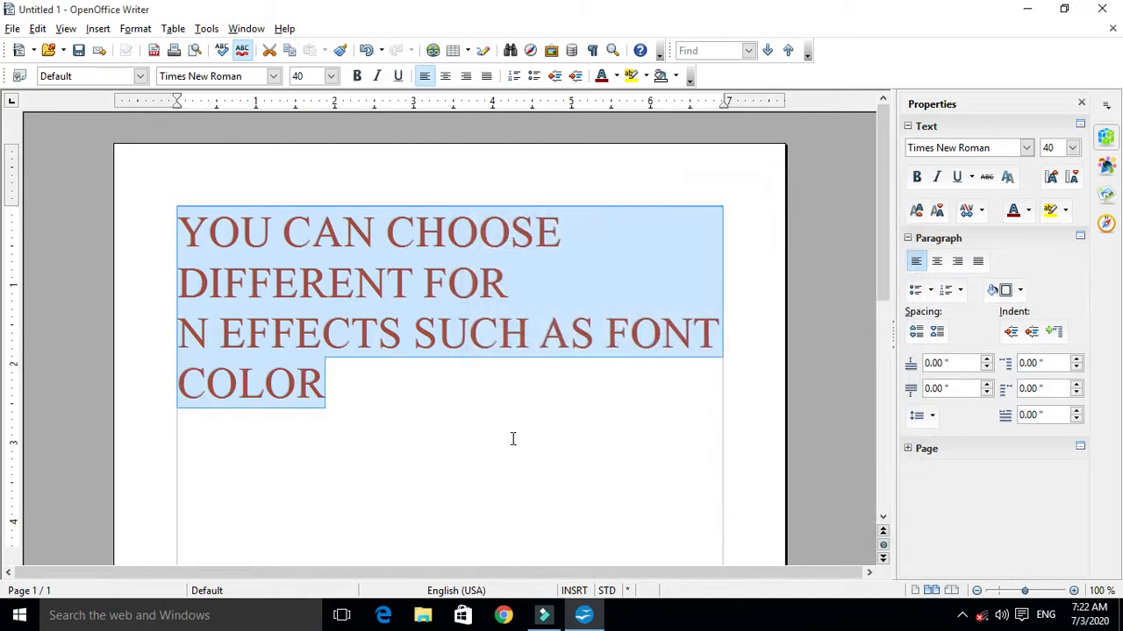
pyautogui.click(373, 361)
pyautogui.click(334, 389)
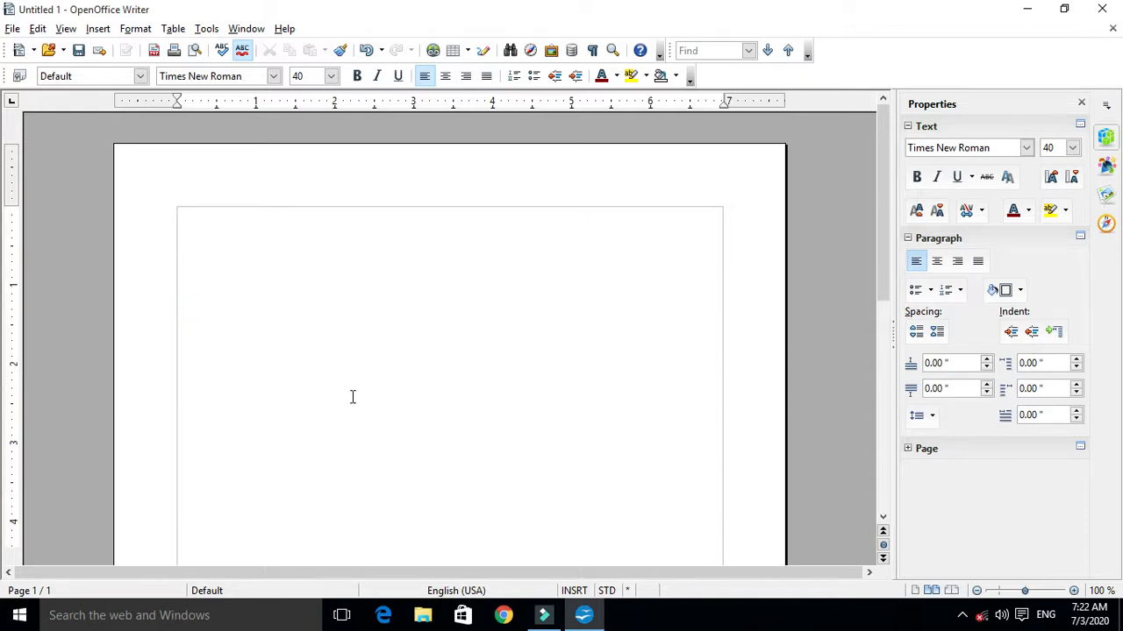
# Select the whole text again and turn off its Blinking font effect
pyautogui.moveTo(348, 392); pyautogui.dragTo(158, 243)
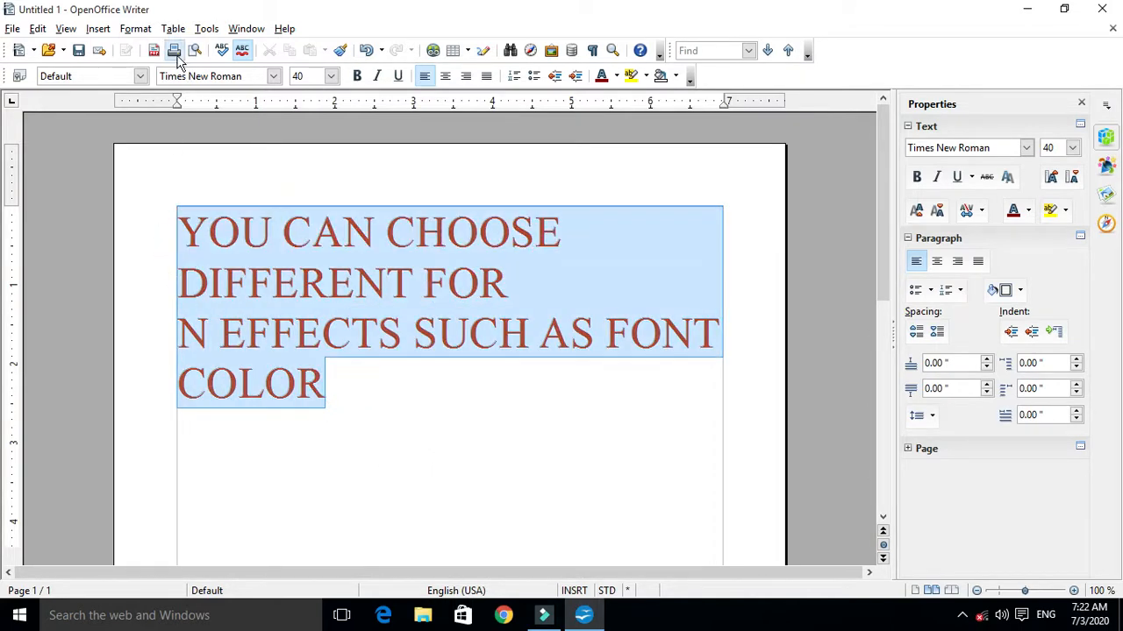
pyautogui.click(134, 31)
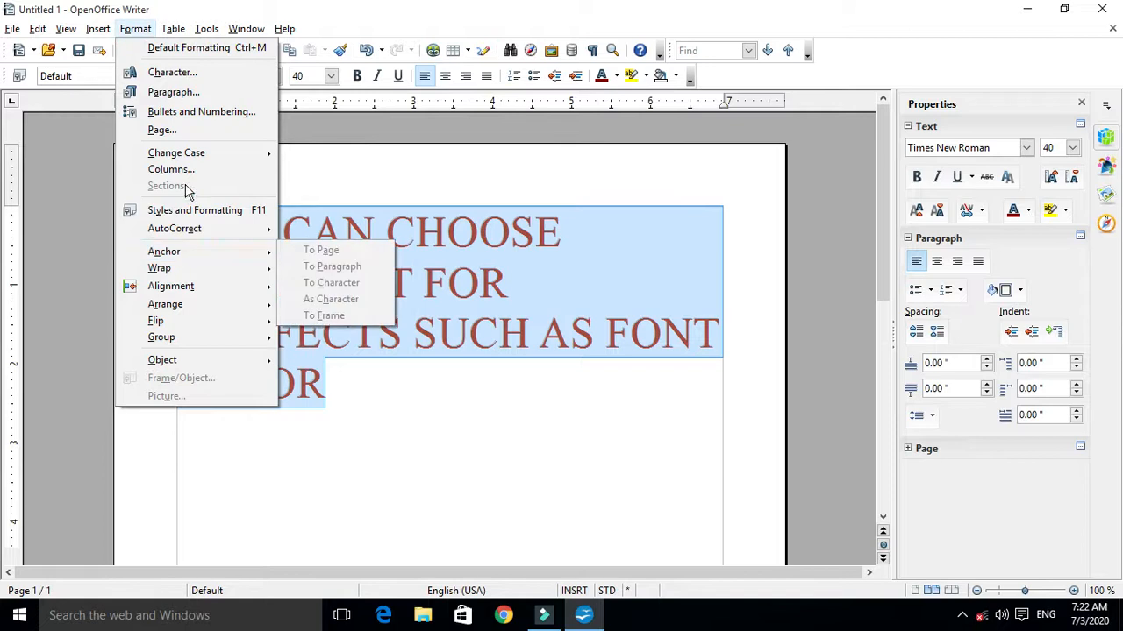
pyautogui.click(197, 91)
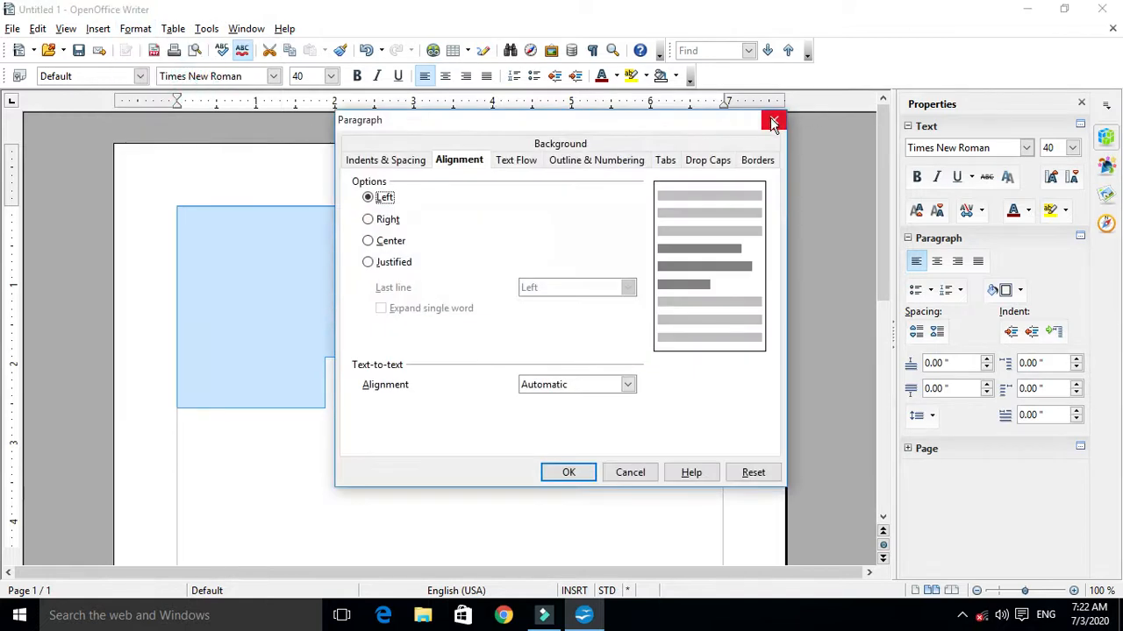
pyautogui.click(770, 119)
pyautogui.click(134, 29)
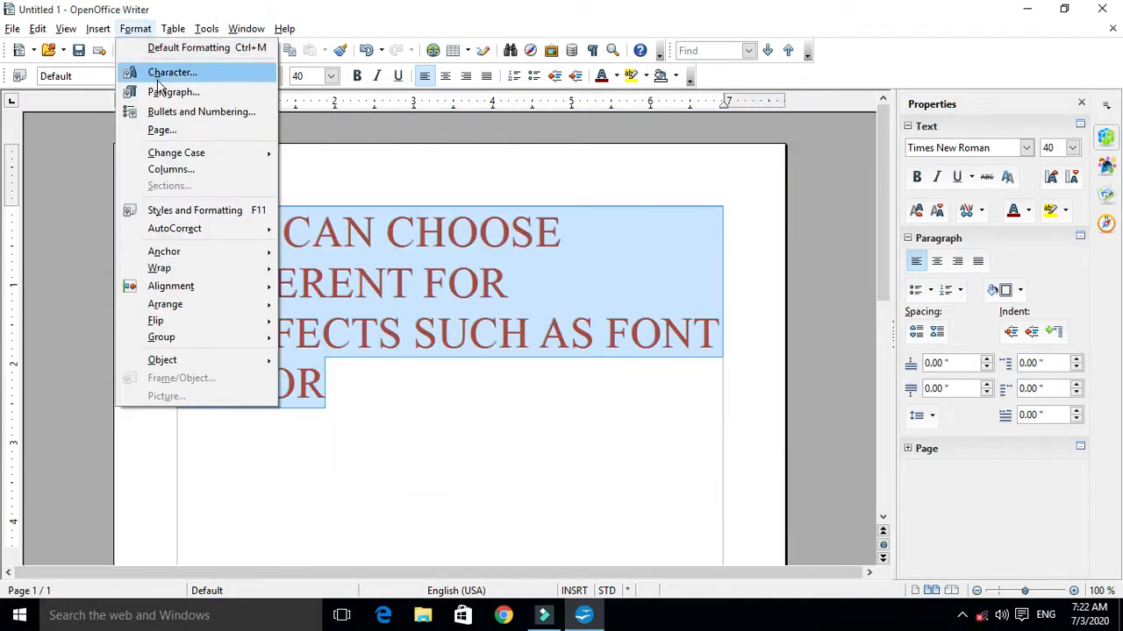
pyautogui.click(149, 73)
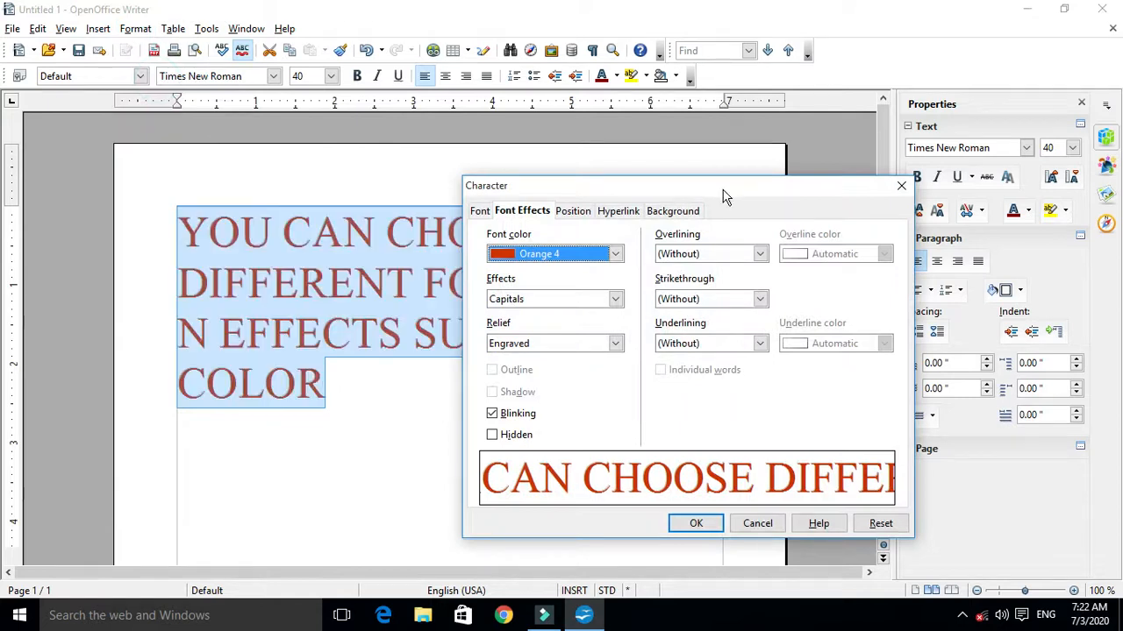
pyautogui.click(492, 413)
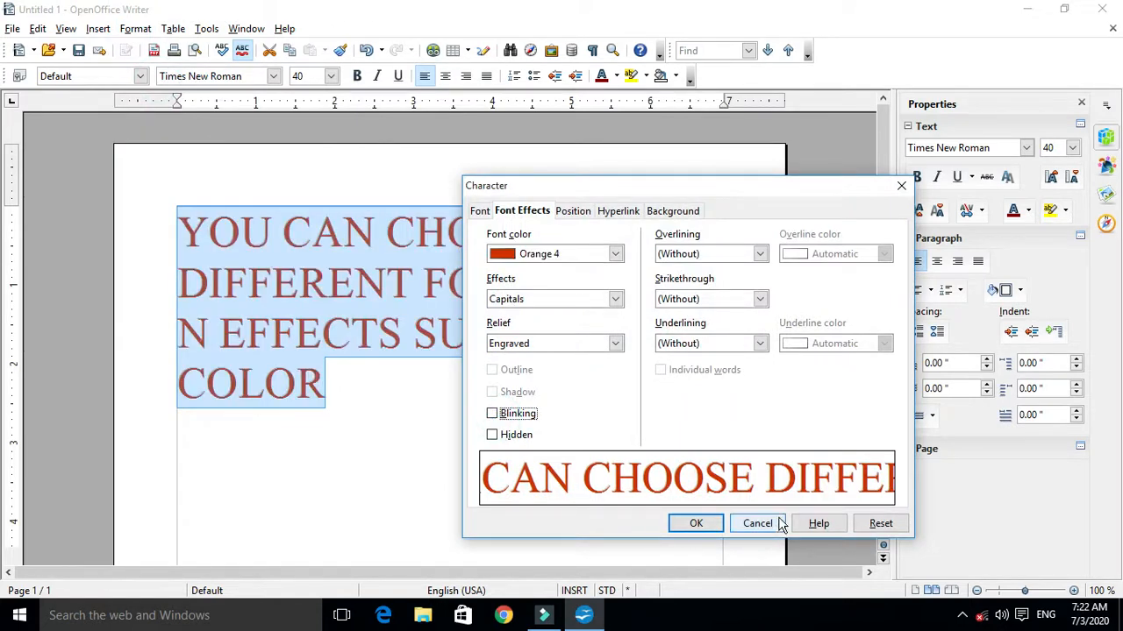
pyautogui.click(713, 528)
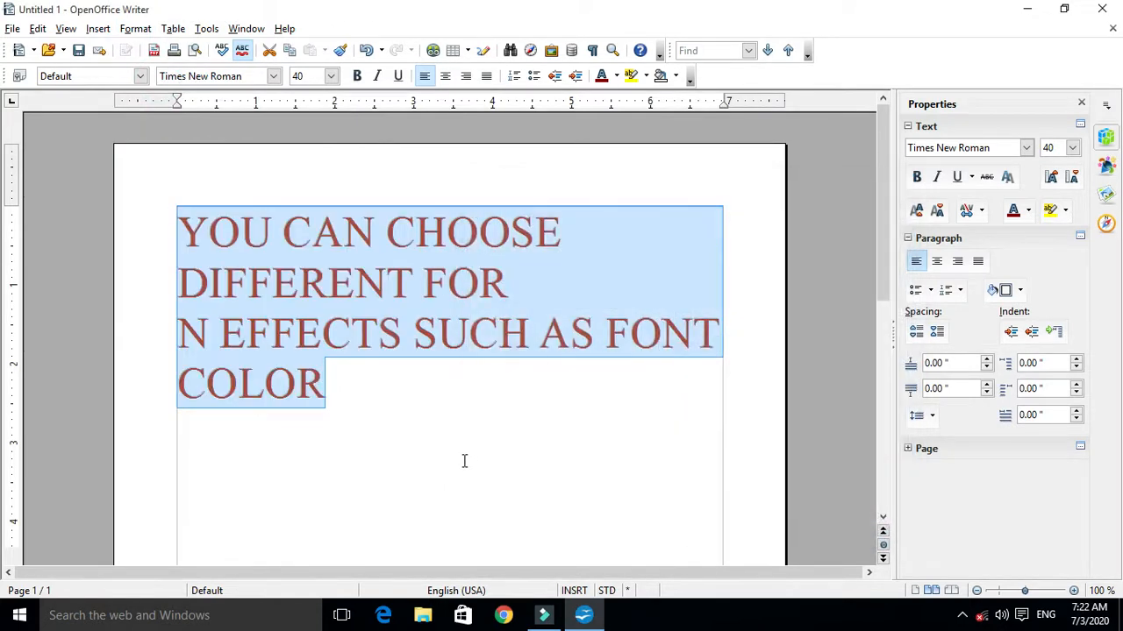
# Examine the character Position options for the selected text and close them without changing anything
pyautogui.click(135, 28)
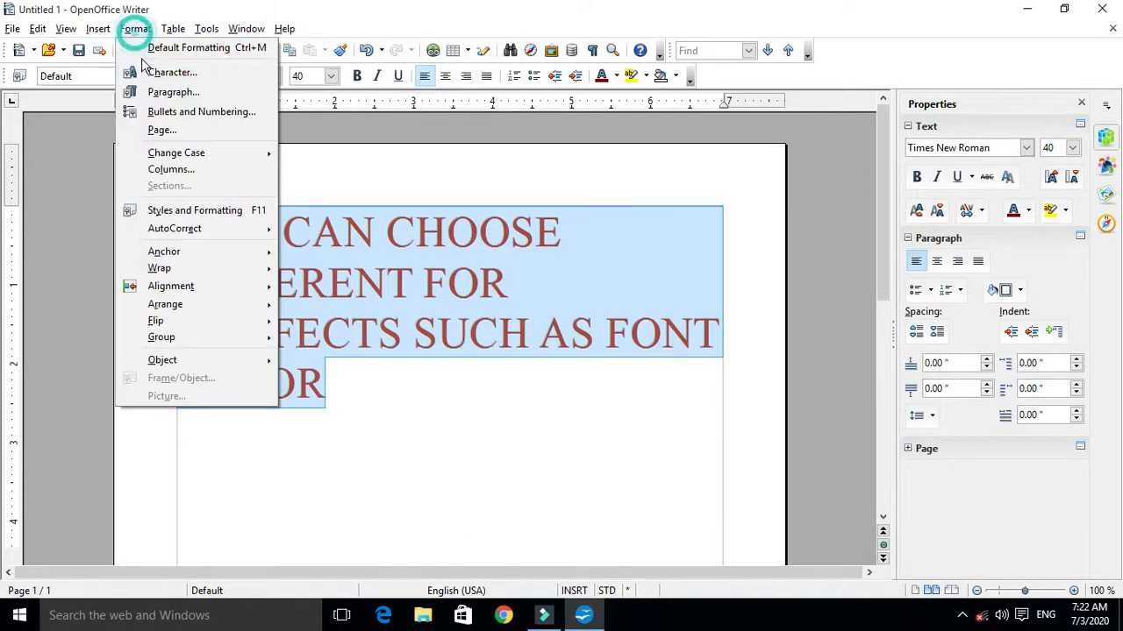
pyautogui.click(150, 75)
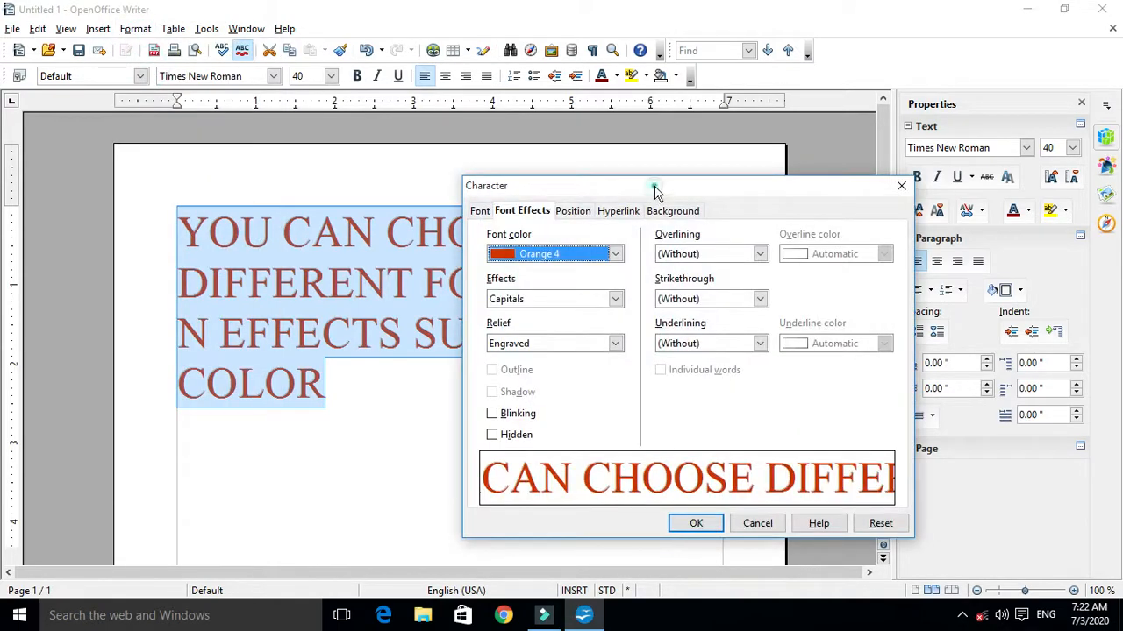
pyautogui.moveTo(657, 188); pyautogui.dragTo(780, 205)
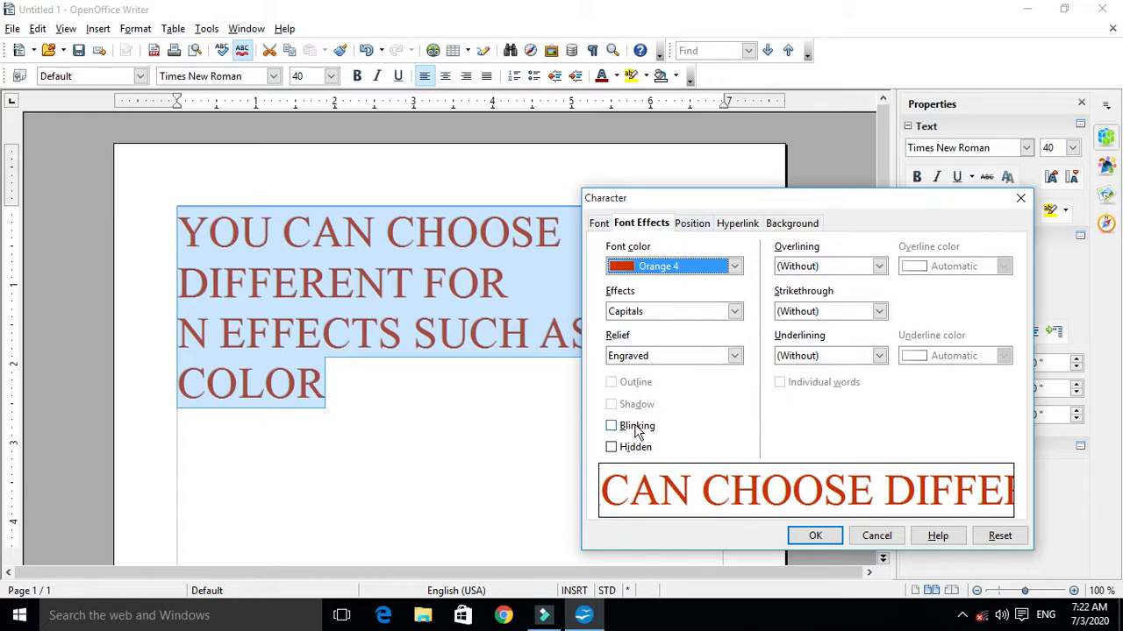
pyautogui.click(692, 224)
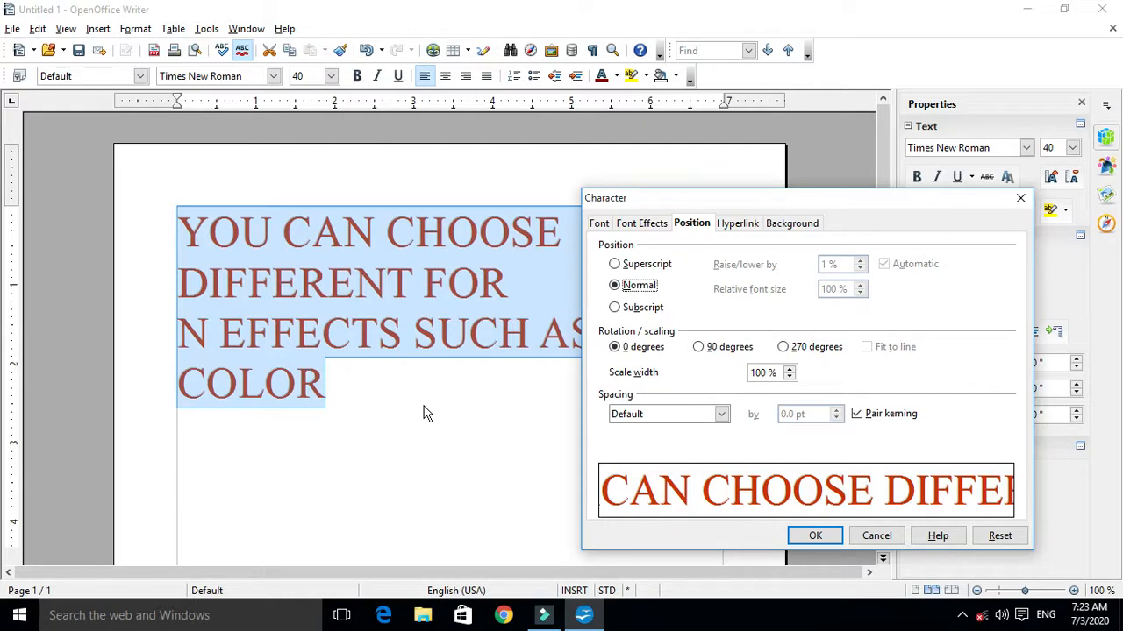
pyautogui.click(366, 447)
pyautogui.click(467, 430)
pyautogui.click(1020, 201)
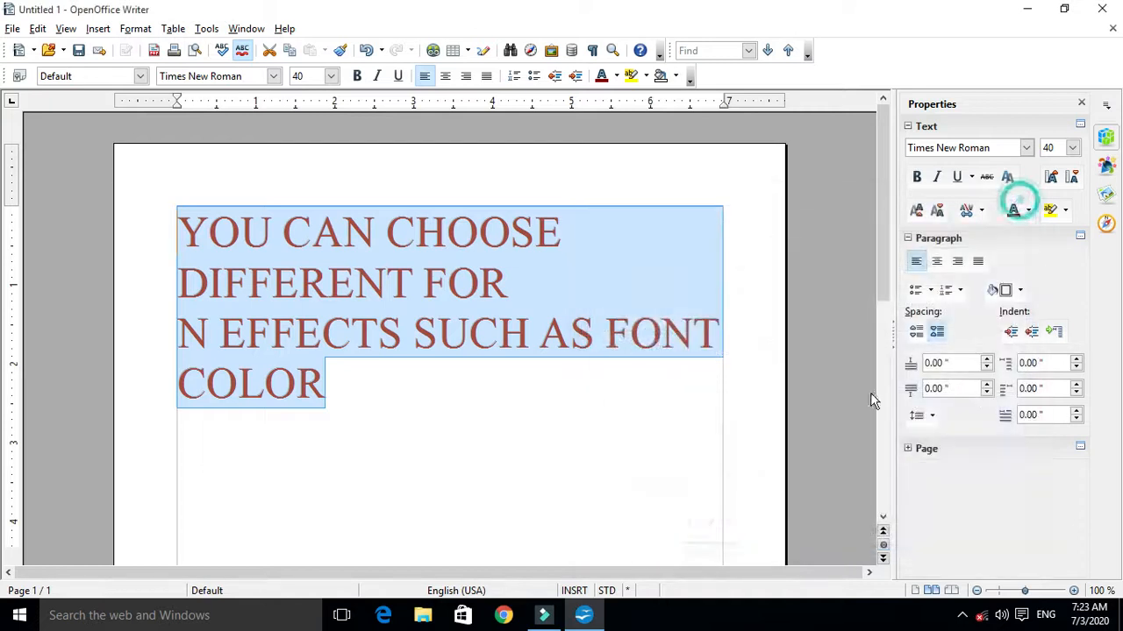
# Add the text H20 below the sample text, leaving a blank line between them
pyautogui.click(544, 430)
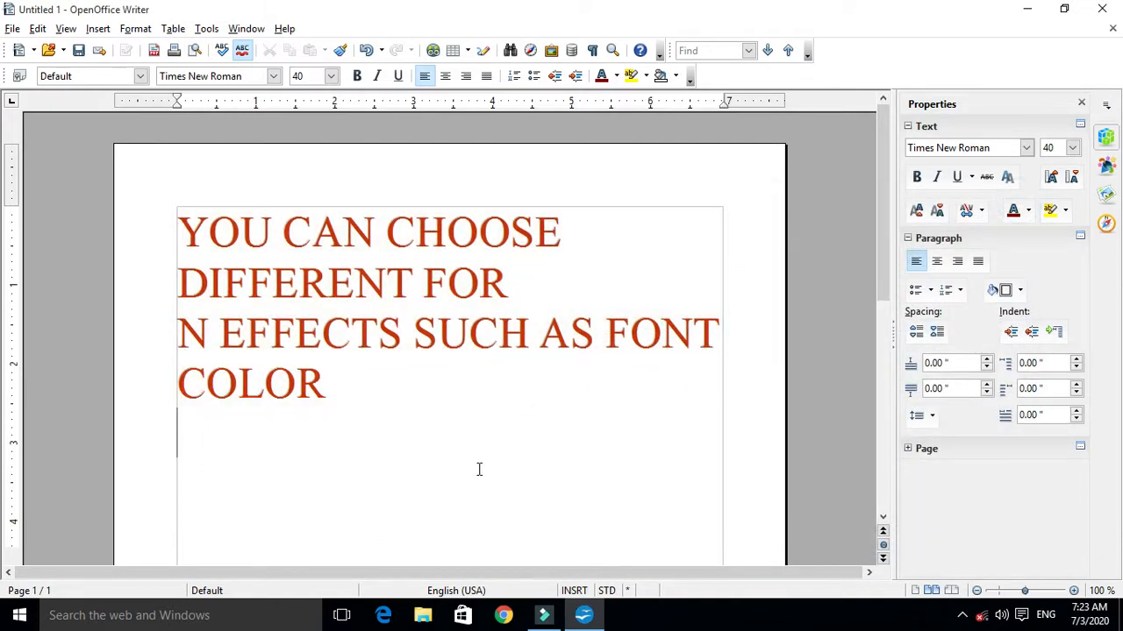
pyautogui.scroll(-1, 488, 471)
pyautogui.scroll(-1, 491, 471)
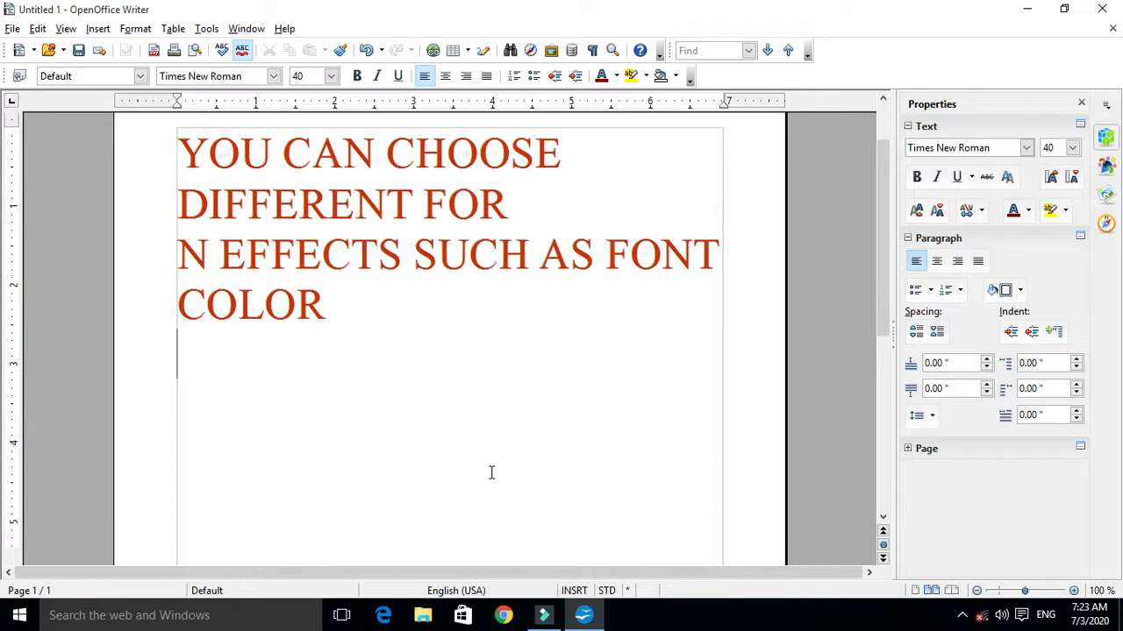
pyautogui.press('Return')
pyautogui.press('Return')
pyautogui.write('H')
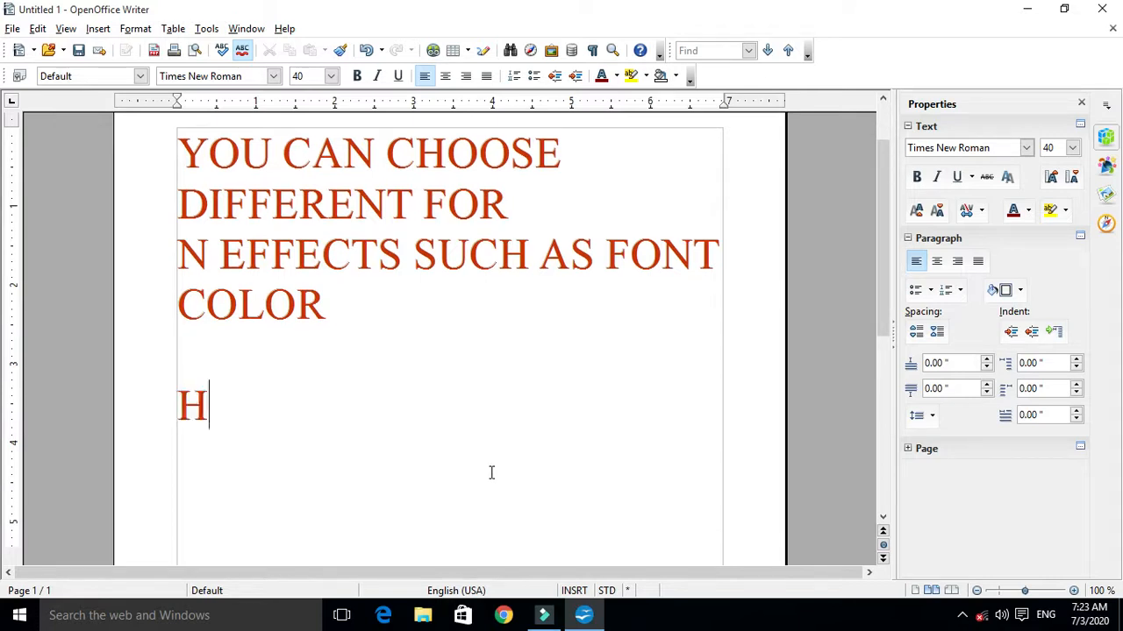
pyautogui.write('20')
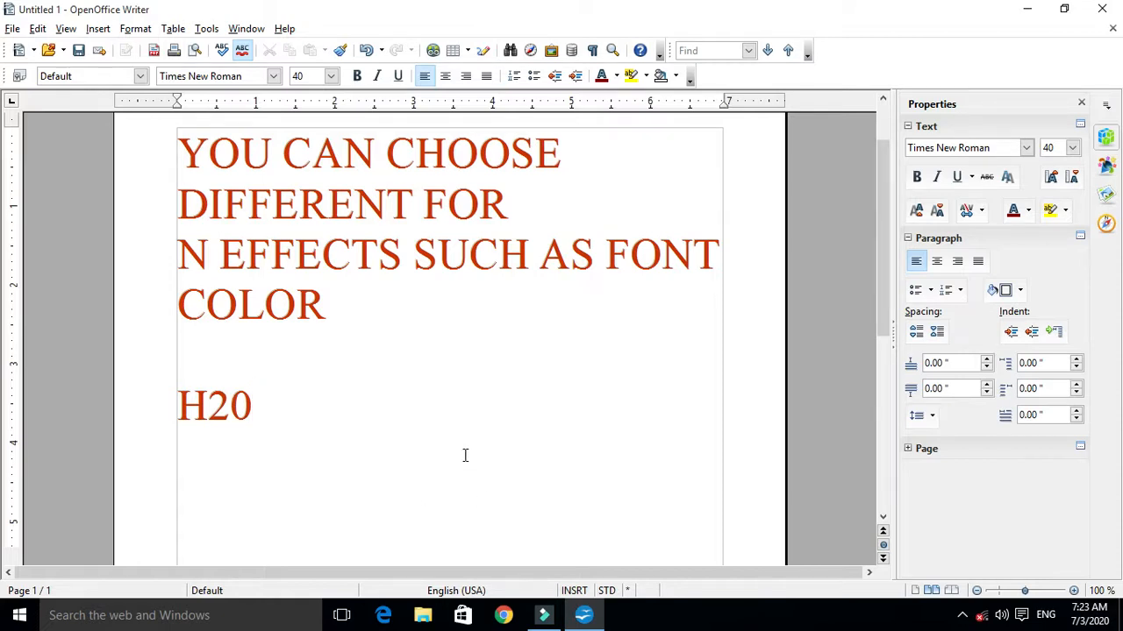
# Add the text X2 on the same line as H20, separated from it by a wide gap
pyautogui.moveTo(207, 409); pyautogui.dragTo(222, 424)
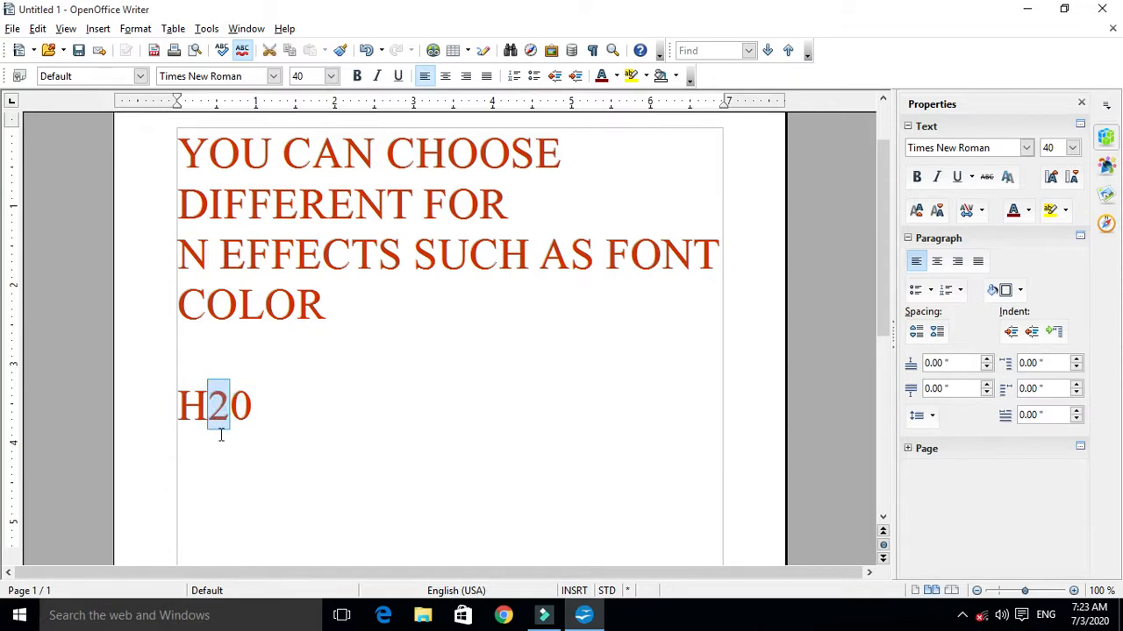
pyautogui.click(325, 406)
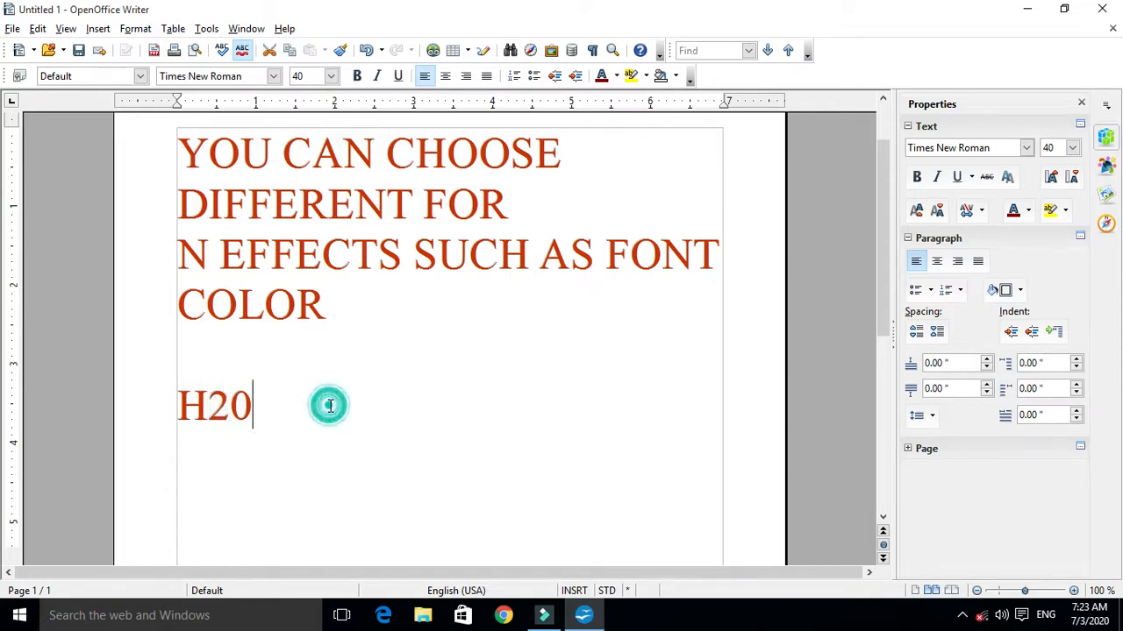
pyautogui.press('Return')
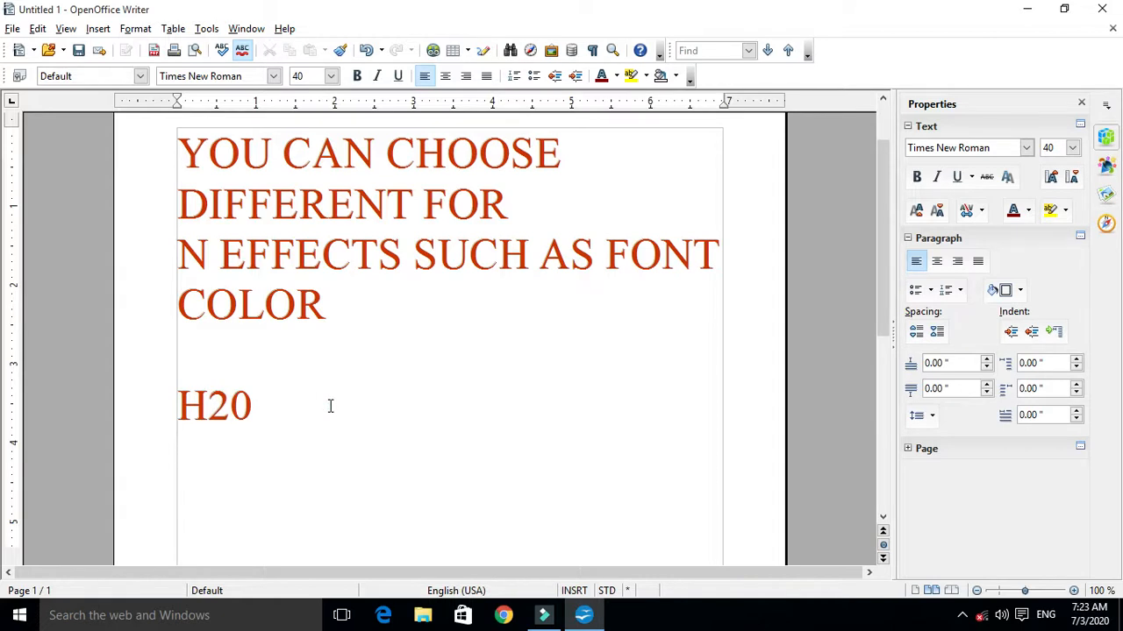
pyautogui.press('BackSpace')
pyautogui.write('X2')
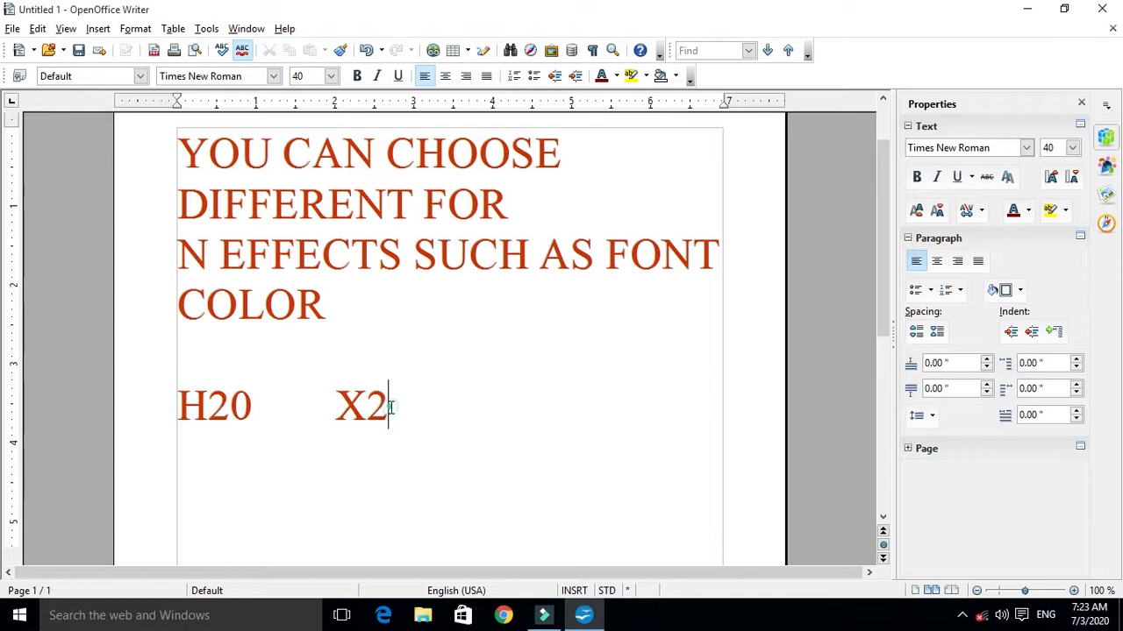
pyautogui.moveTo(389, 405); pyautogui.dragTo(368, 409)
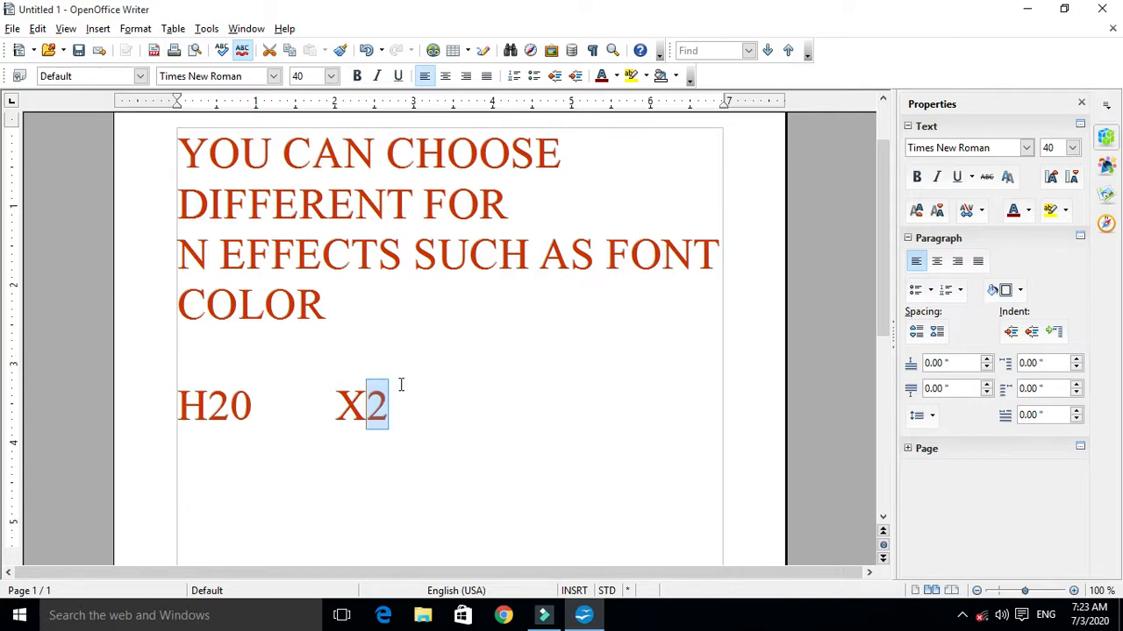
pyautogui.moveTo(208, 405); pyautogui.dragTo(224, 408)
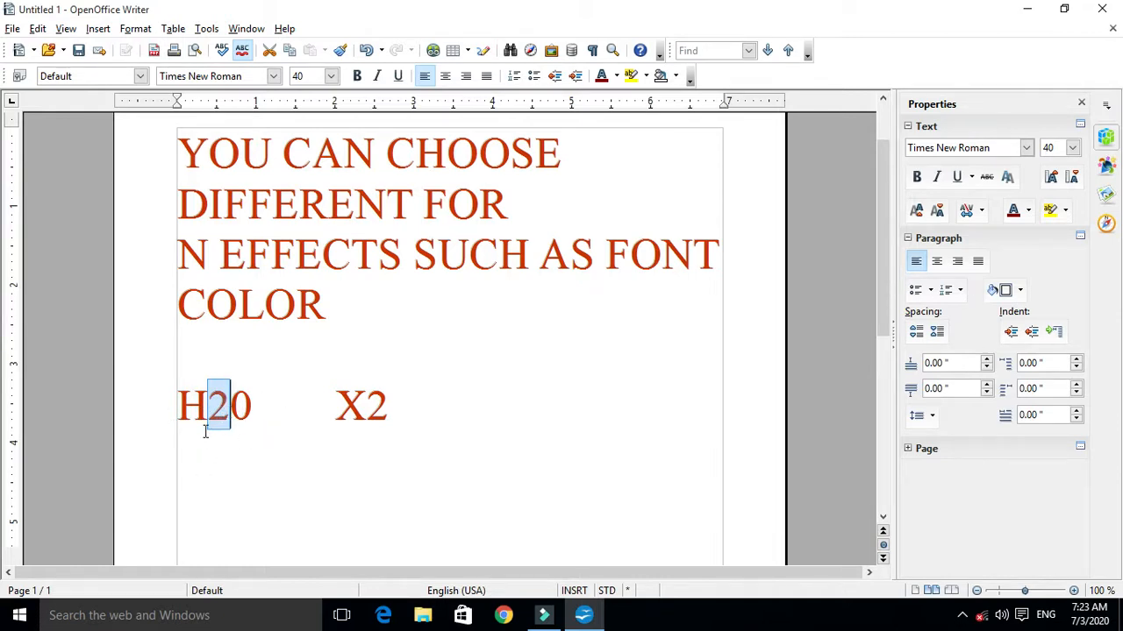
pyautogui.moveTo(226, 415)
pyautogui.mouseDown()
pyautogui.moveTo(226, 406)
pyautogui.moveTo(207, 412)
pyautogui.mouseUp()
pyautogui.moveTo(369, 404); pyautogui.dragTo(388, 410)
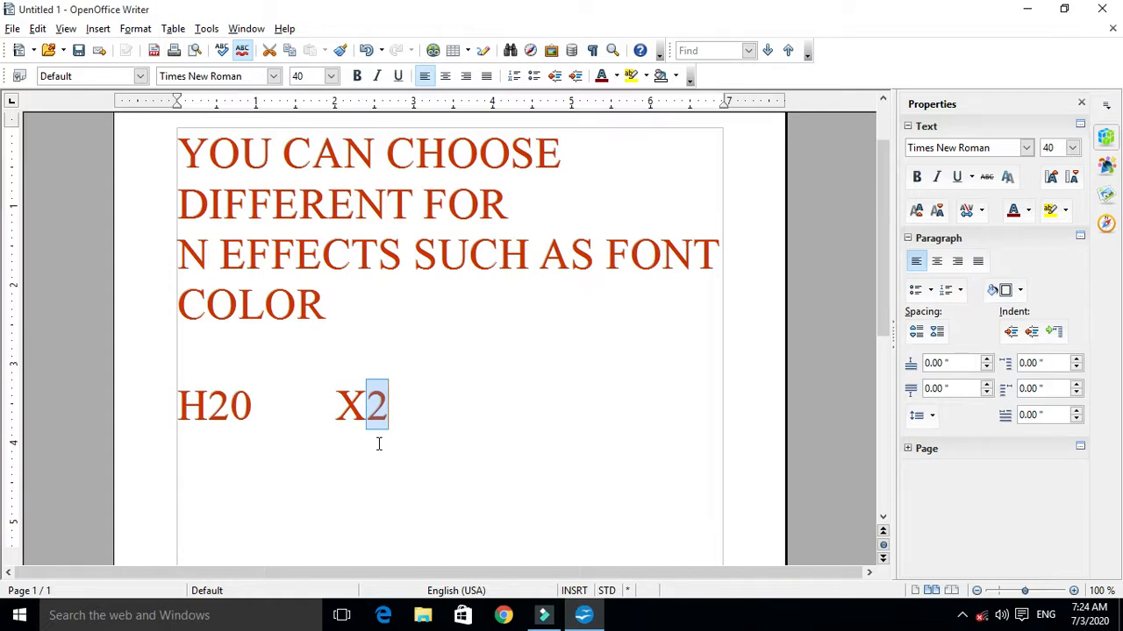
pyautogui.click(377, 444)
pyautogui.moveTo(231, 403); pyautogui.dragTo(207, 405)
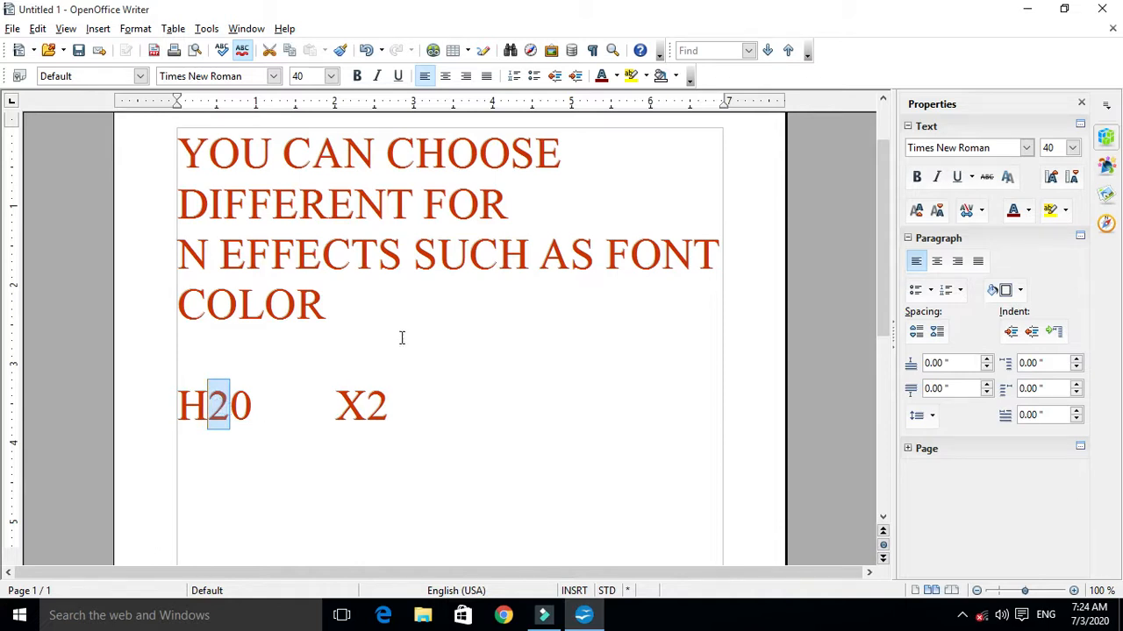
pyautogui.click(277, 400)
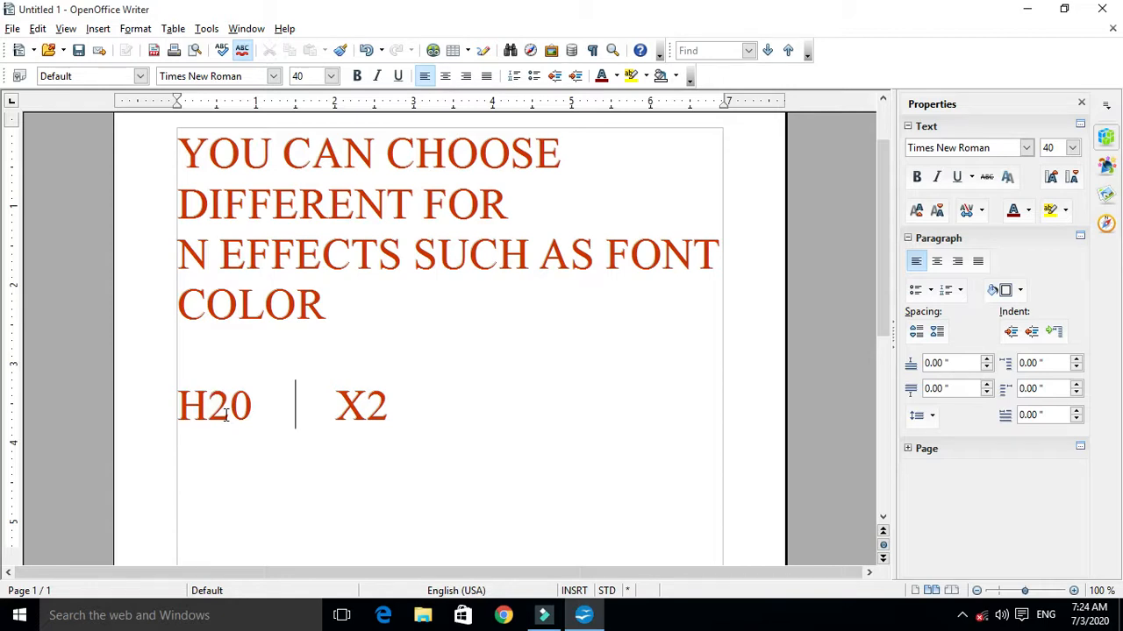
# Format the 2 in H20 as subscript with automatic lowering and 58% relative font size
pyautogui.moveTo(229, 409); pyautogui.dragTo(208, 406)
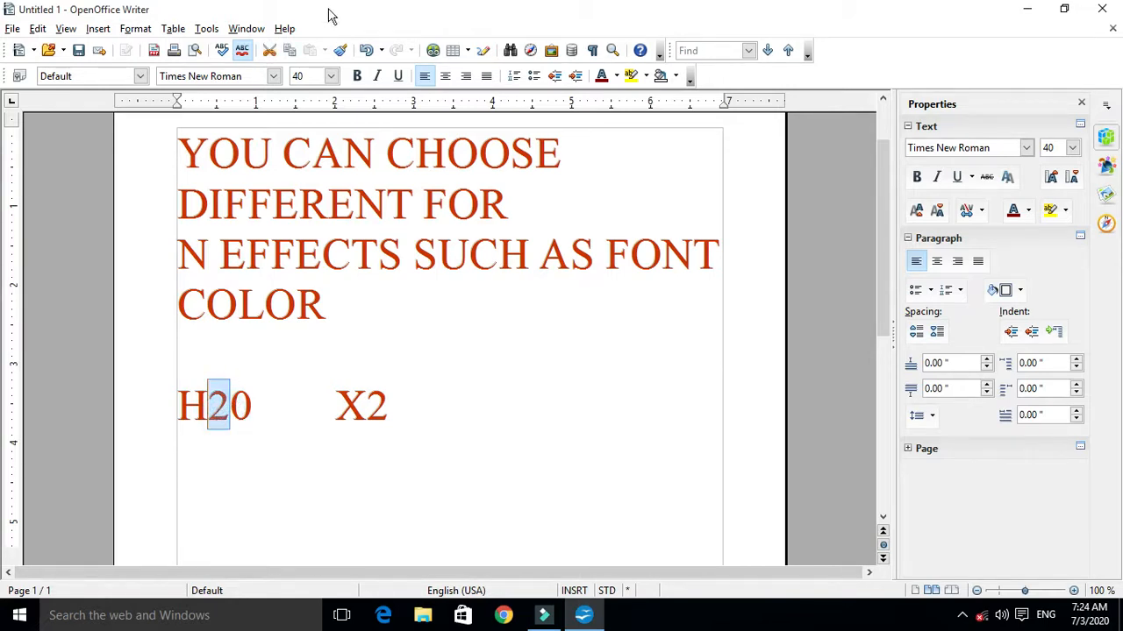
pyautogui.click(136, 30)
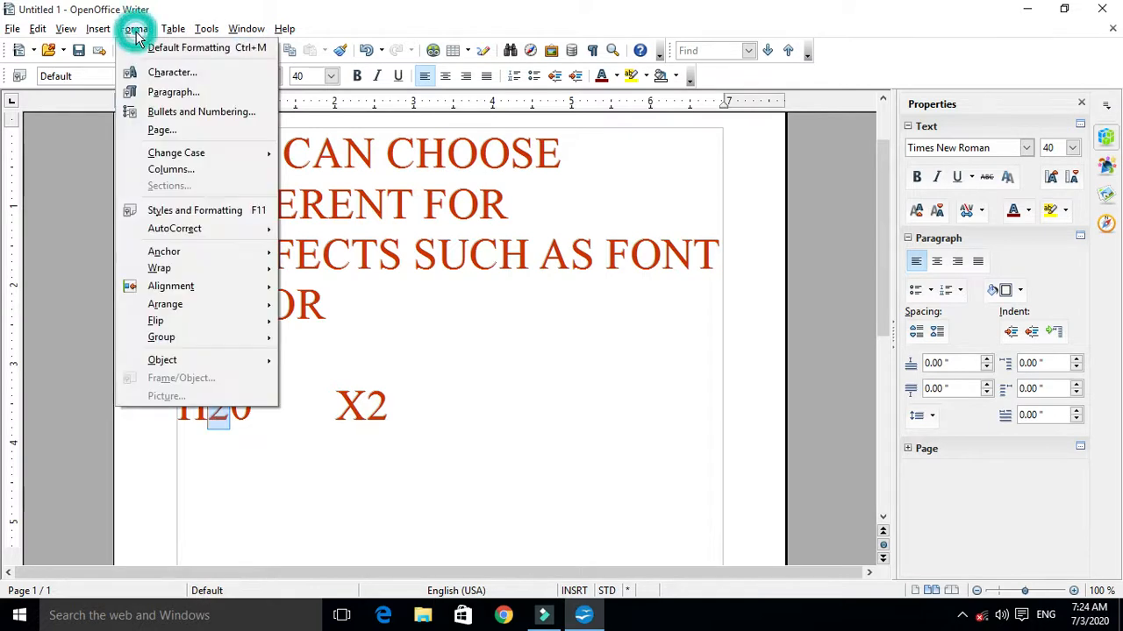
pyautogui.click(142, 77)
pyautogui.moveTo(680, 199); pyautogui.dragTo(481, 204)
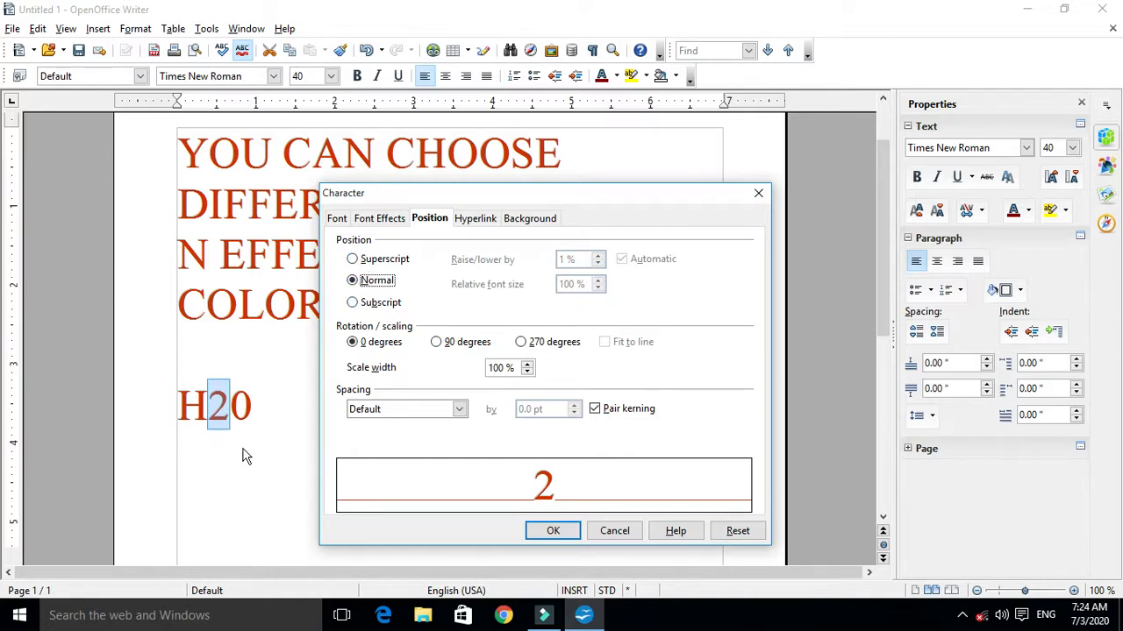
pyautogui.click(353, 302)
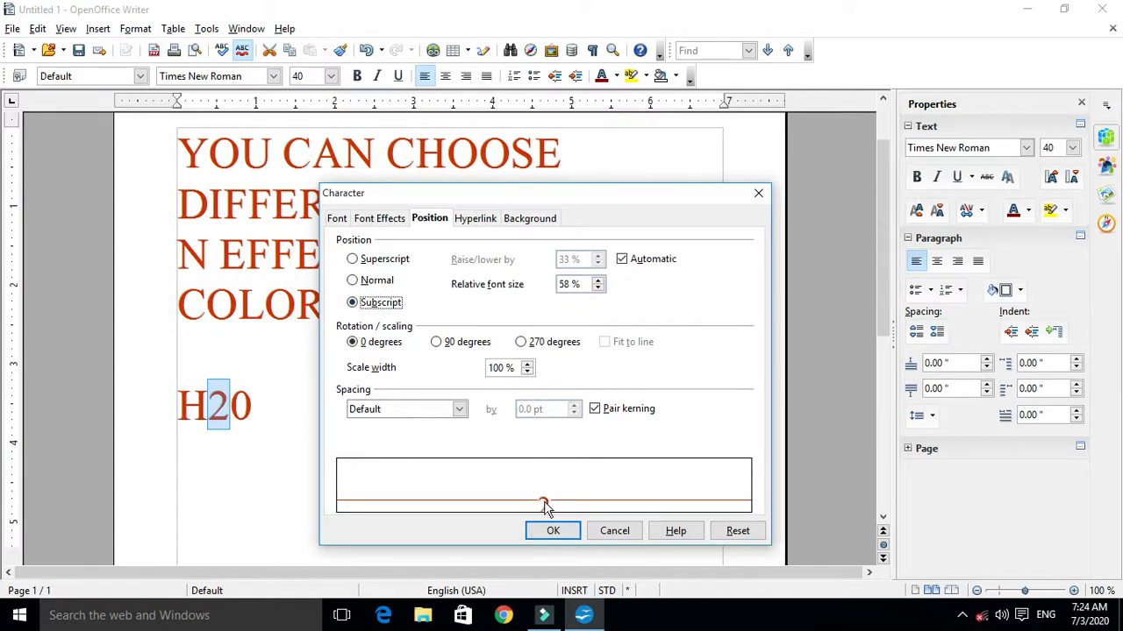
pyautogui.click(354, 280)
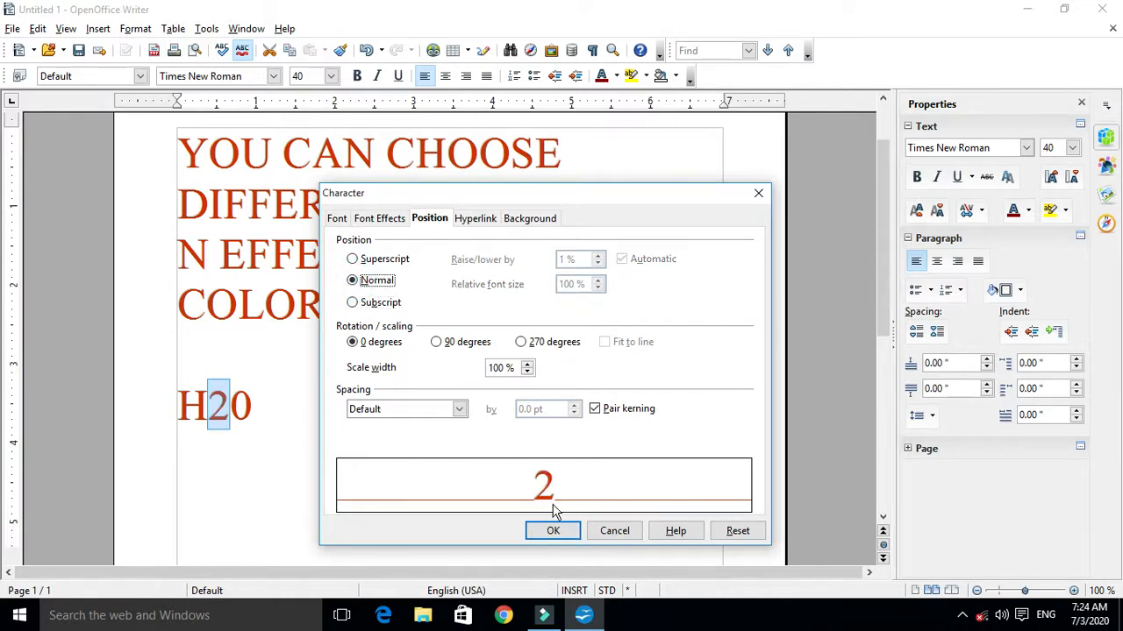
pyautogui.click(356, 303)
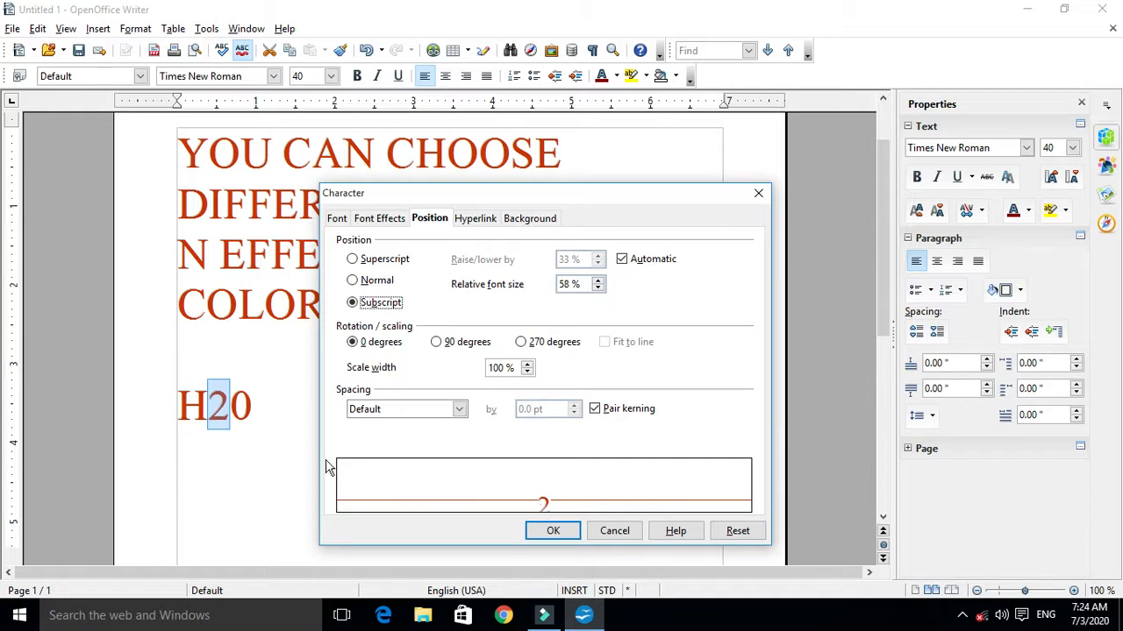
pyautogui.click(554, 531)
pyautogui.click(243, 430)
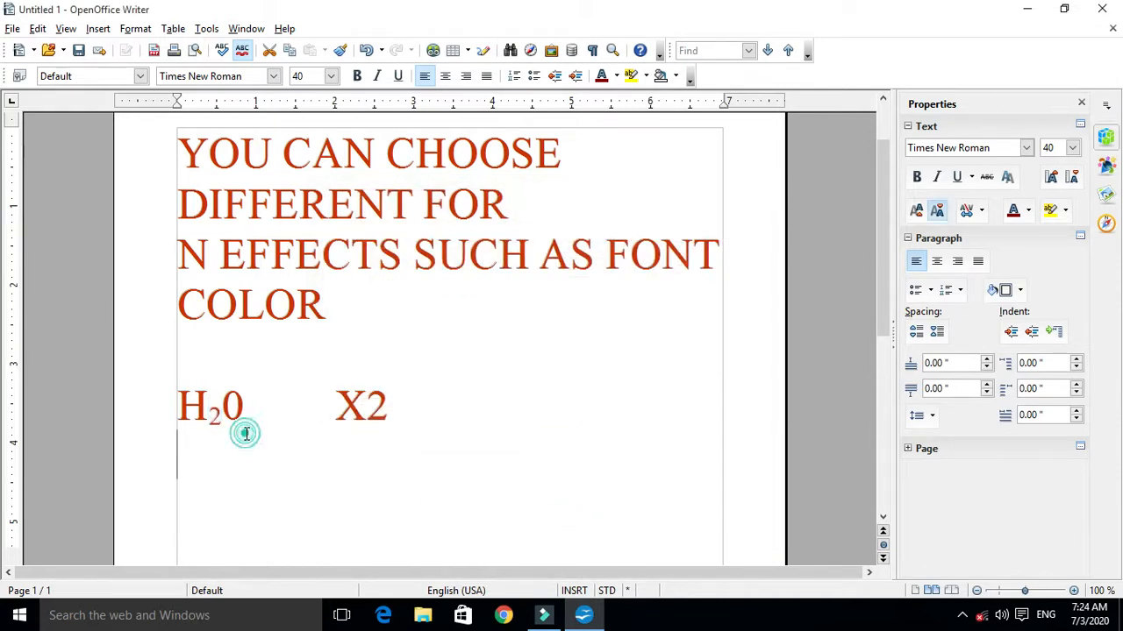
pyautogui.moveTo(209, 423); pyautogui.dragTo(219, 419)
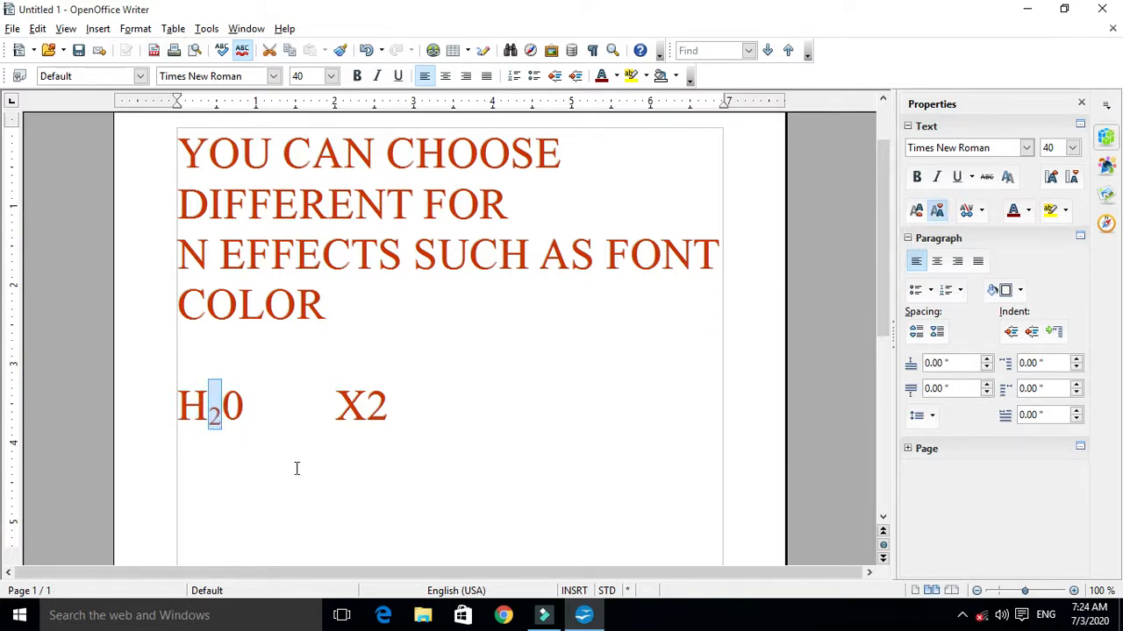
# Format the 2 in X2 as superscript with automatic raising and 58% relative font size
pyautogui.moveTo(396, 407); pyautogui.dragTo(368, 419)
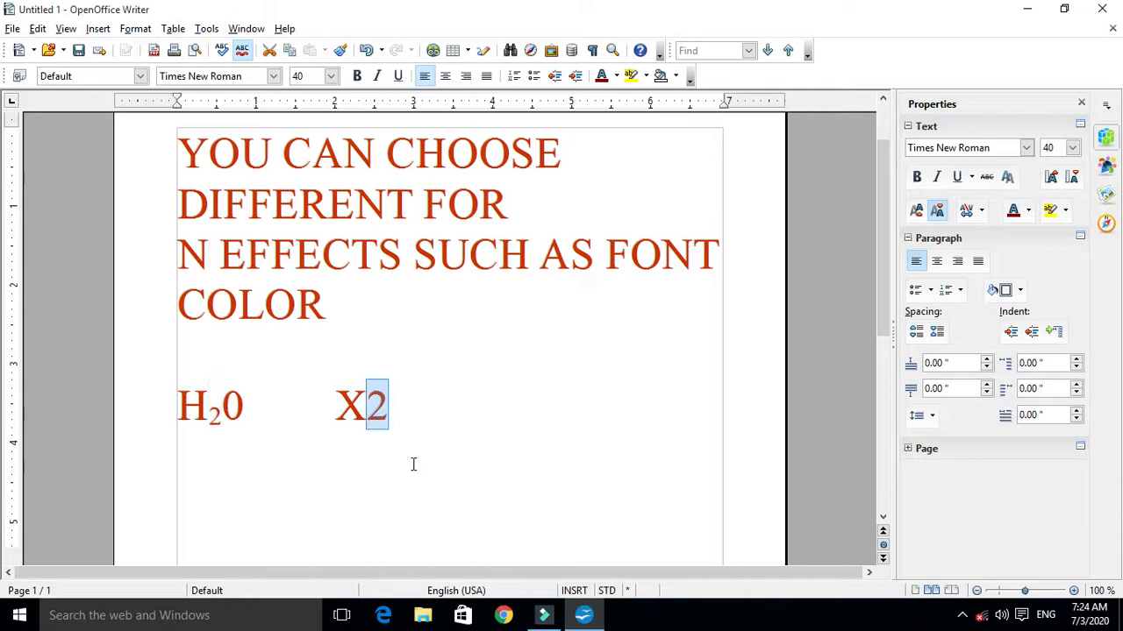
pyautogui.click(403, 389)
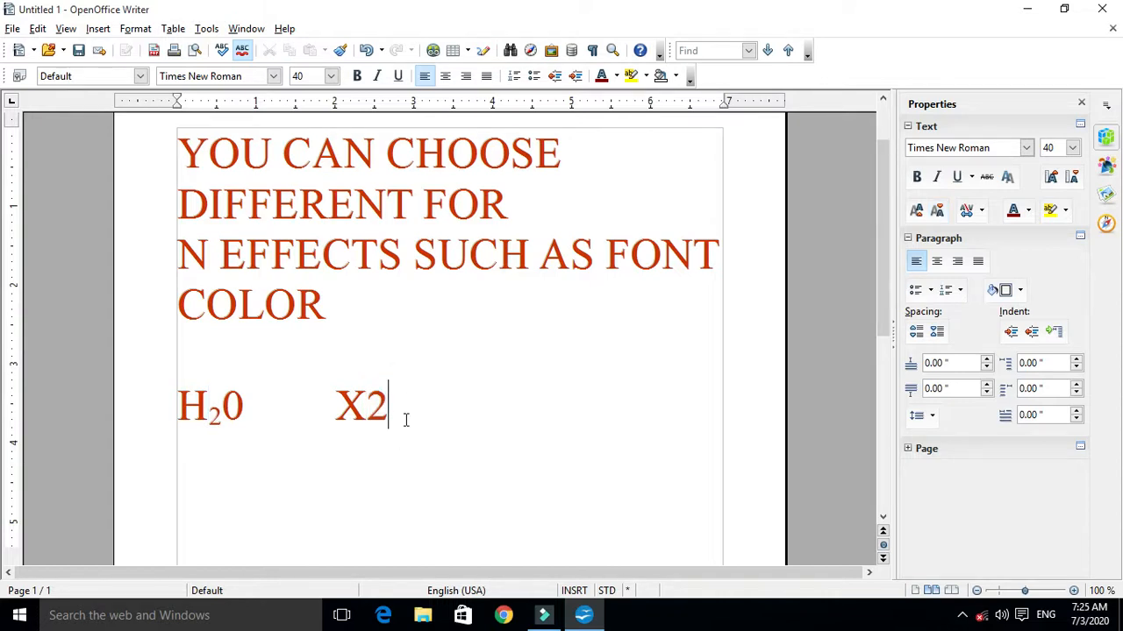
pyautogui.moveTo(391, 406); pyautogui.dragTo(369, 408)
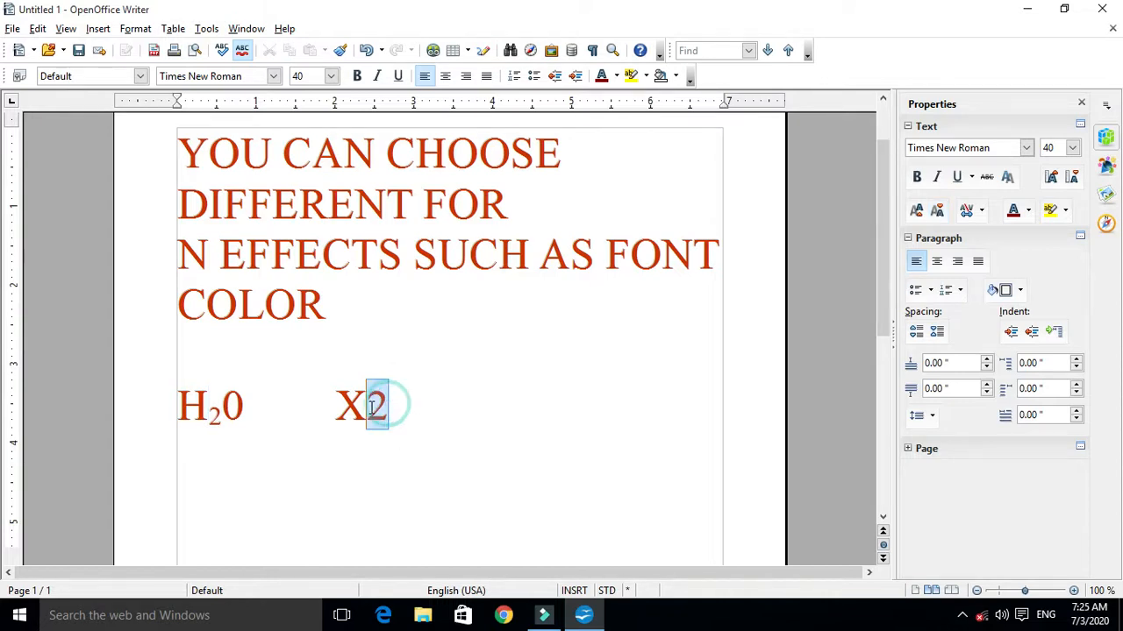
pyautogui.click(135, 28)
pyautogui.click(158, 74)
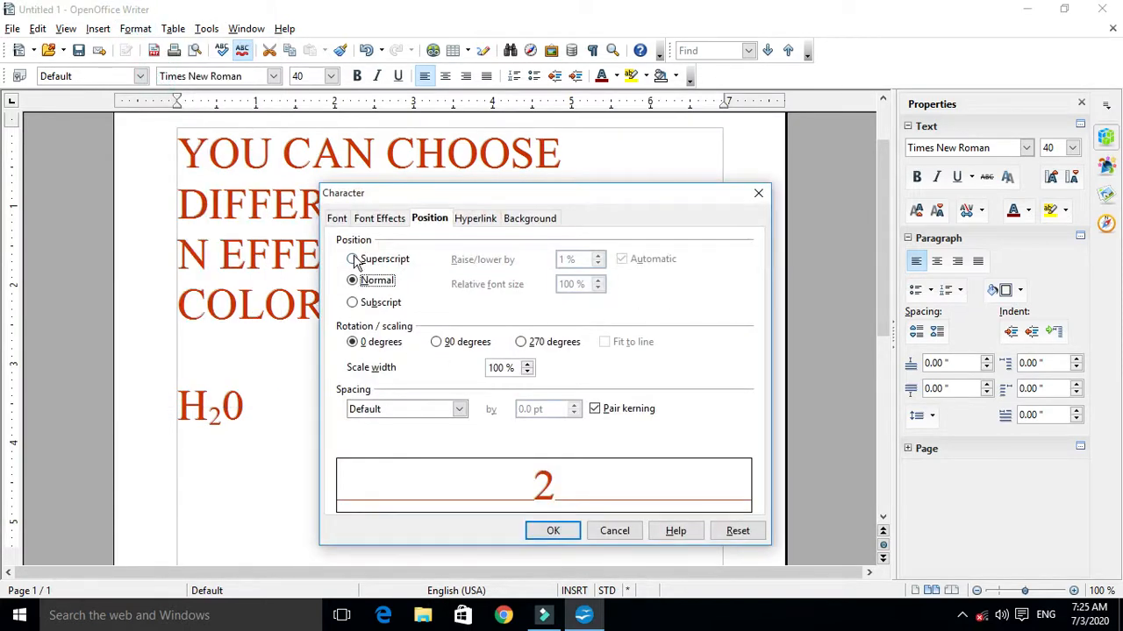
pyautogui.moveTo(456, 189); pyautogui.dragTo(639, 167)
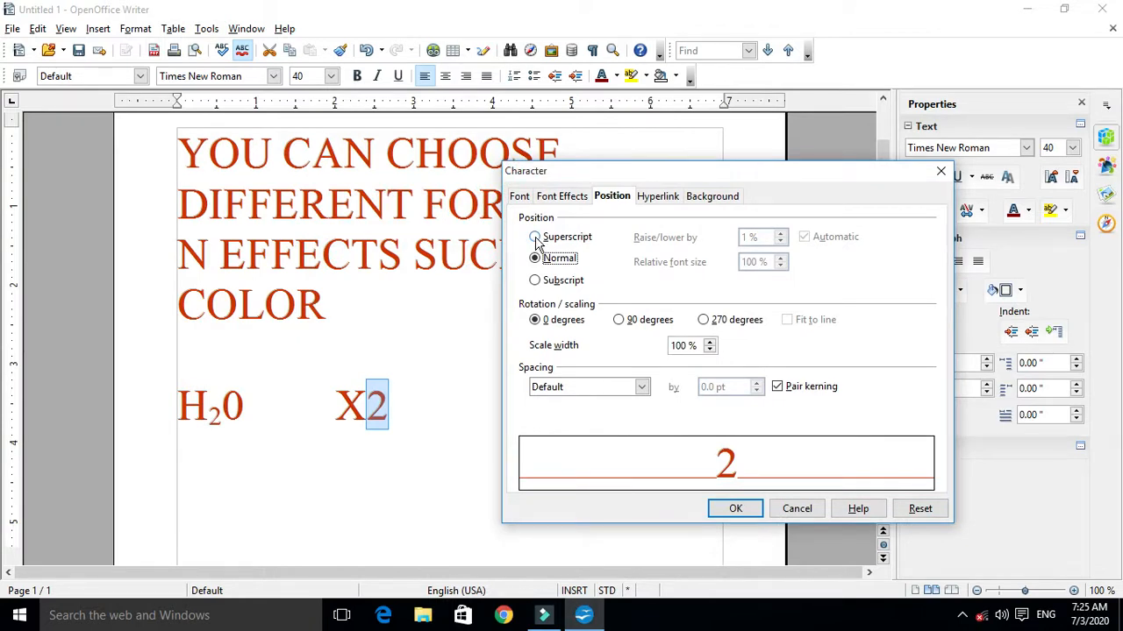
pyautogui.click(536, 238)
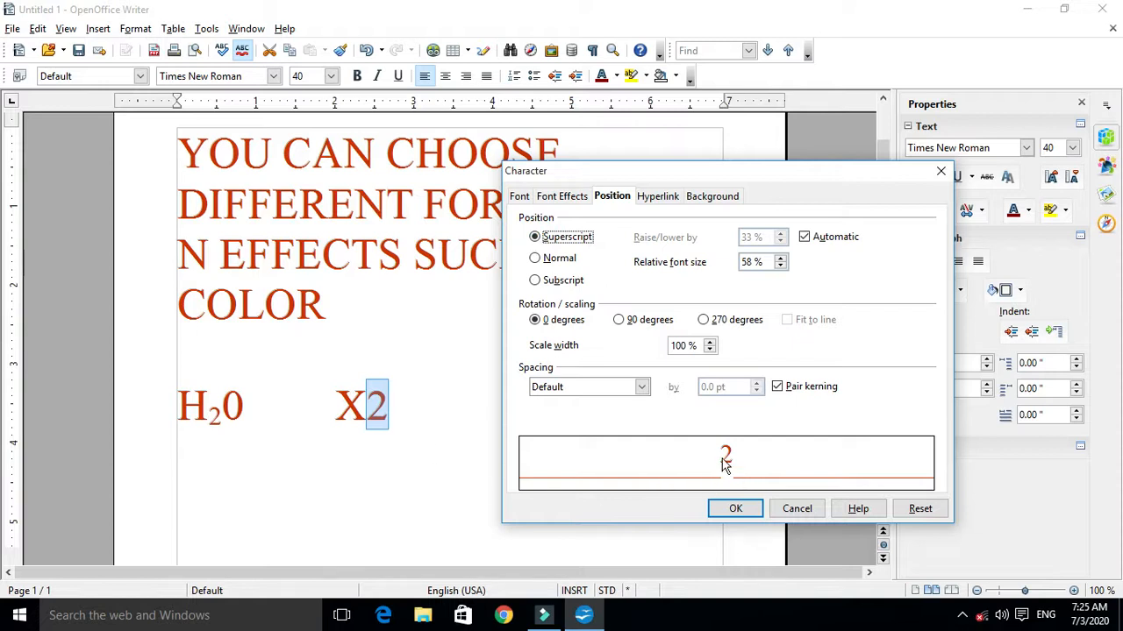
pyautogui.click(748, 508)
pyautogui.click(426, 455)
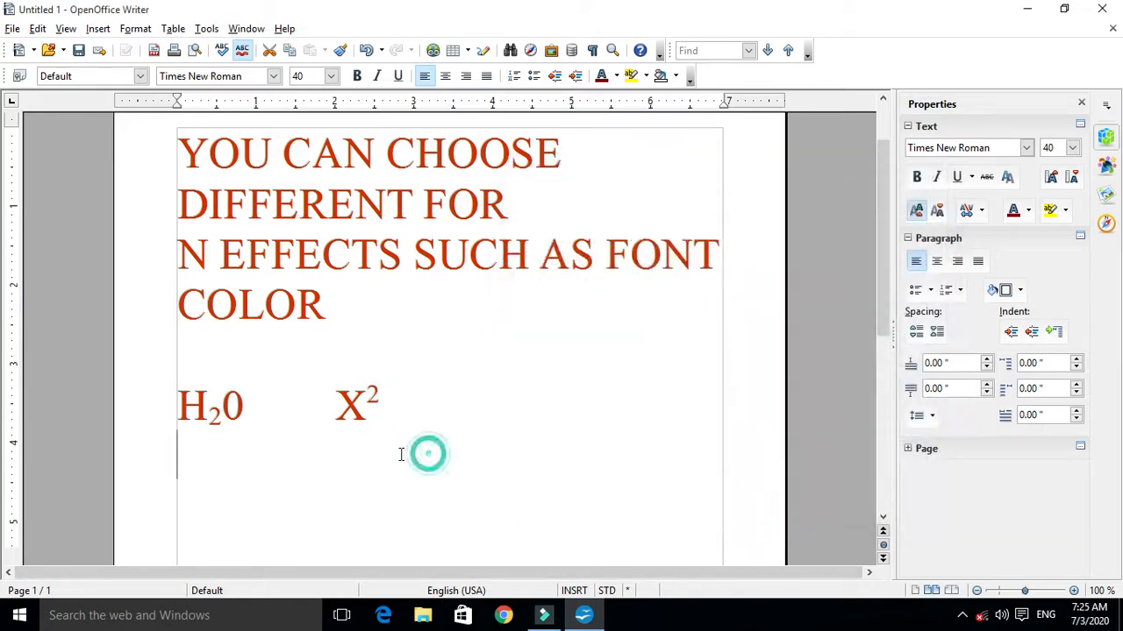
pyautogui.moveTo(335, 396); pyautogui.dragTo(388, 409)
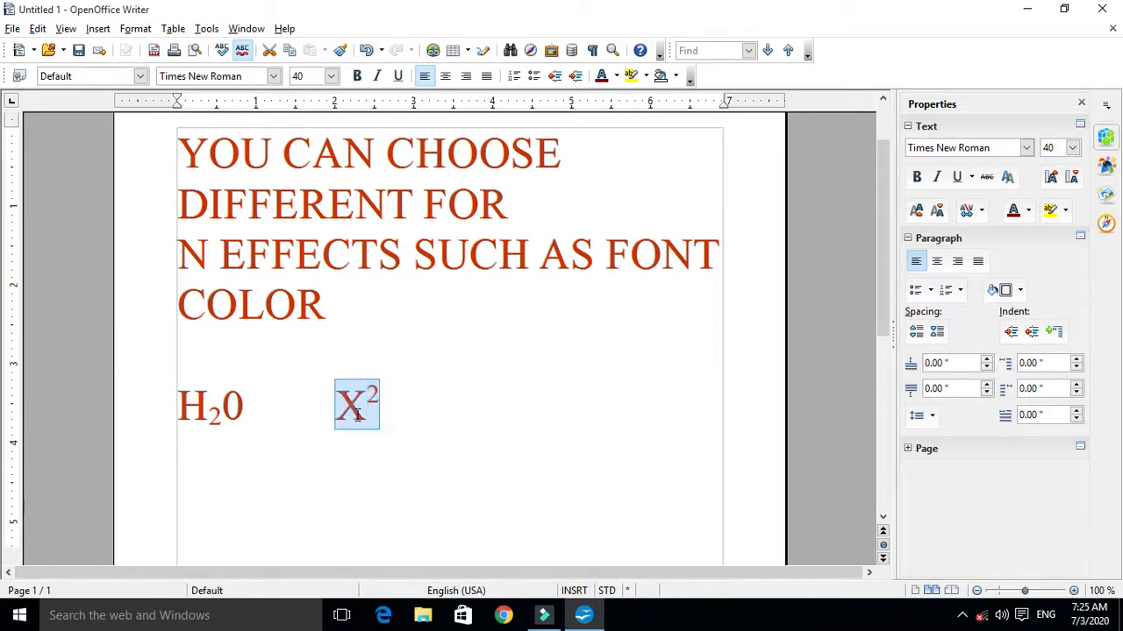
pyautogui.click(380, 409)
pyautogui.moveTo(380, 405); pyautogui.dragTo(369, 403)
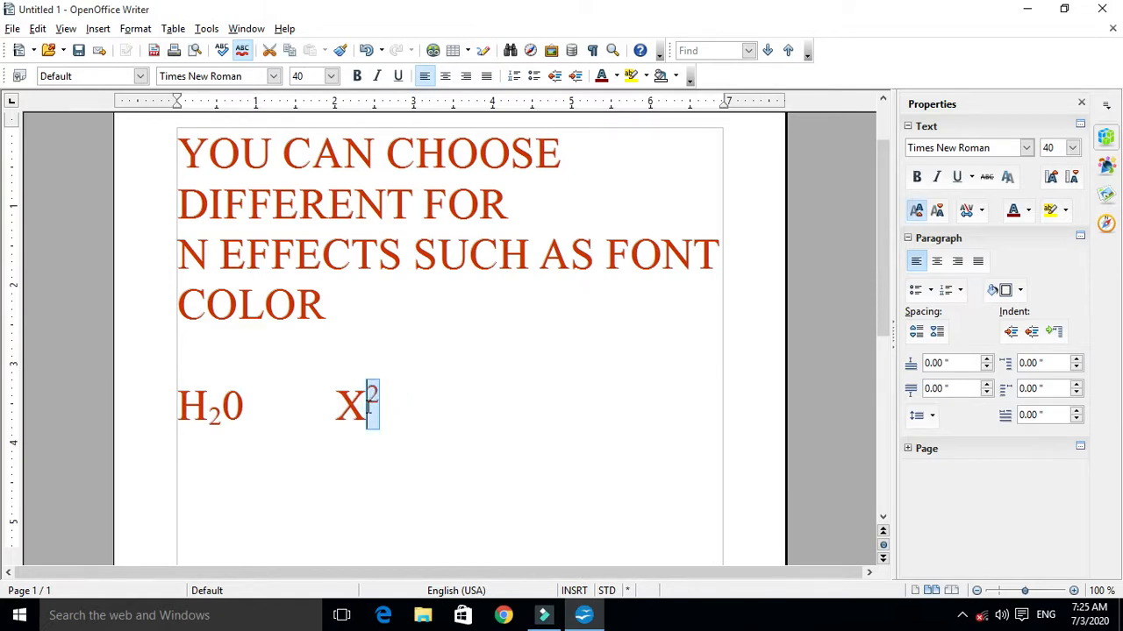
pyautogui.moveTo(208, 418); pyautogui.dragTo(221, 420)
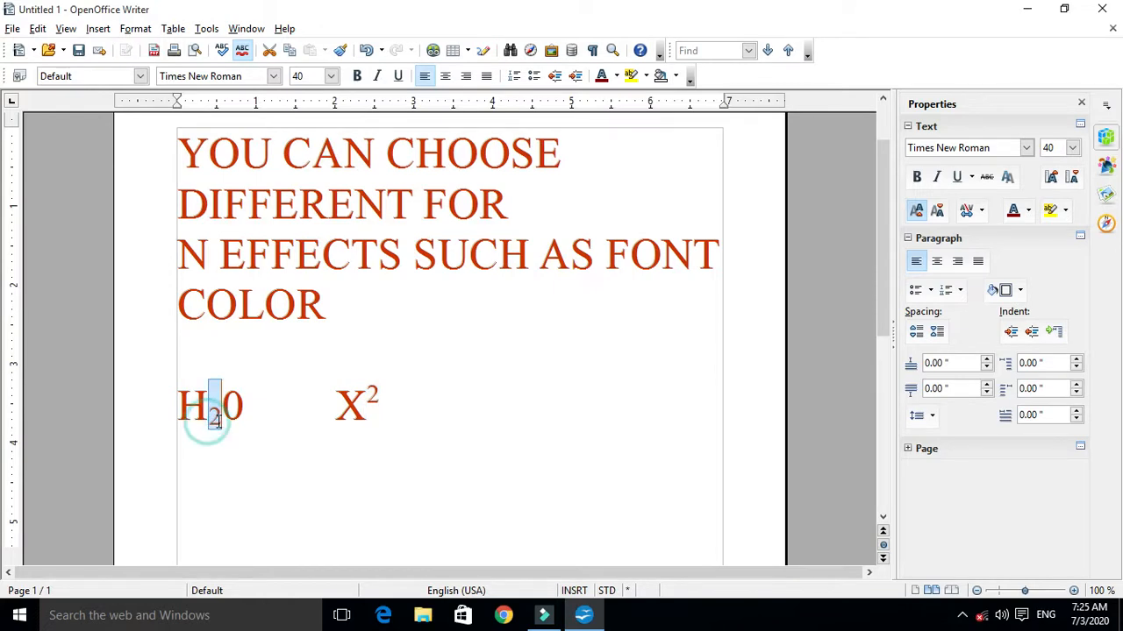
pyautogui.click(313, 434)
# Try 90-degree rotation with Fit to line and 270-degree rotation on the subscript 2 in H20, and return its rotation to 0 degrees
pyautogui.moveTo(207, 412); pyautogui.dragTo(224, 412)
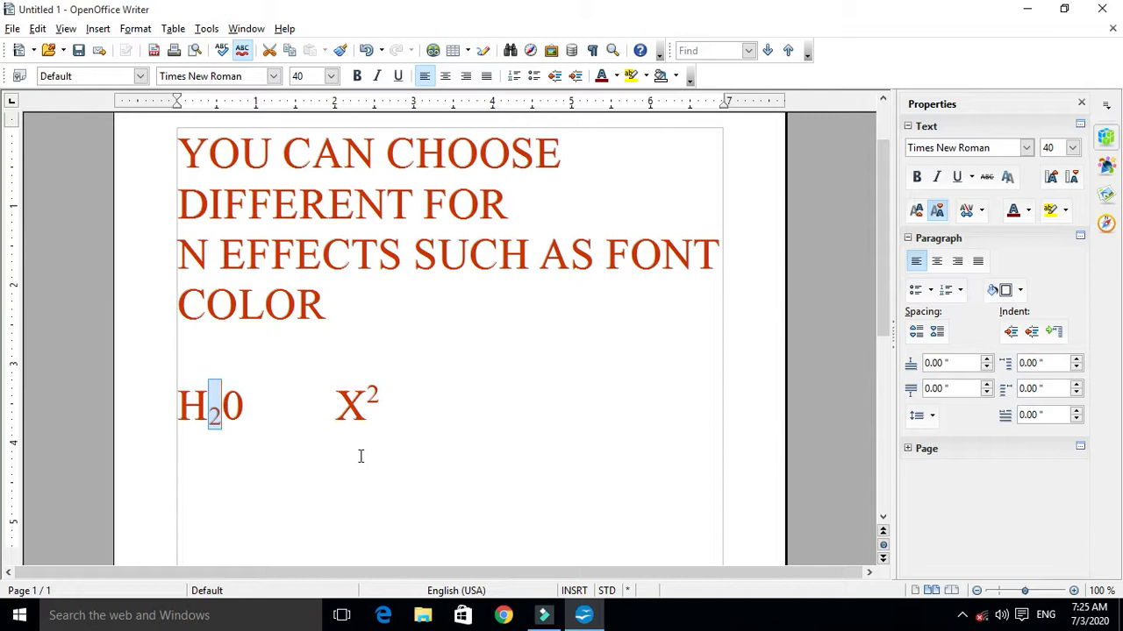
pyautogui.click(139, 29)
pyautogui.click(144, 73)
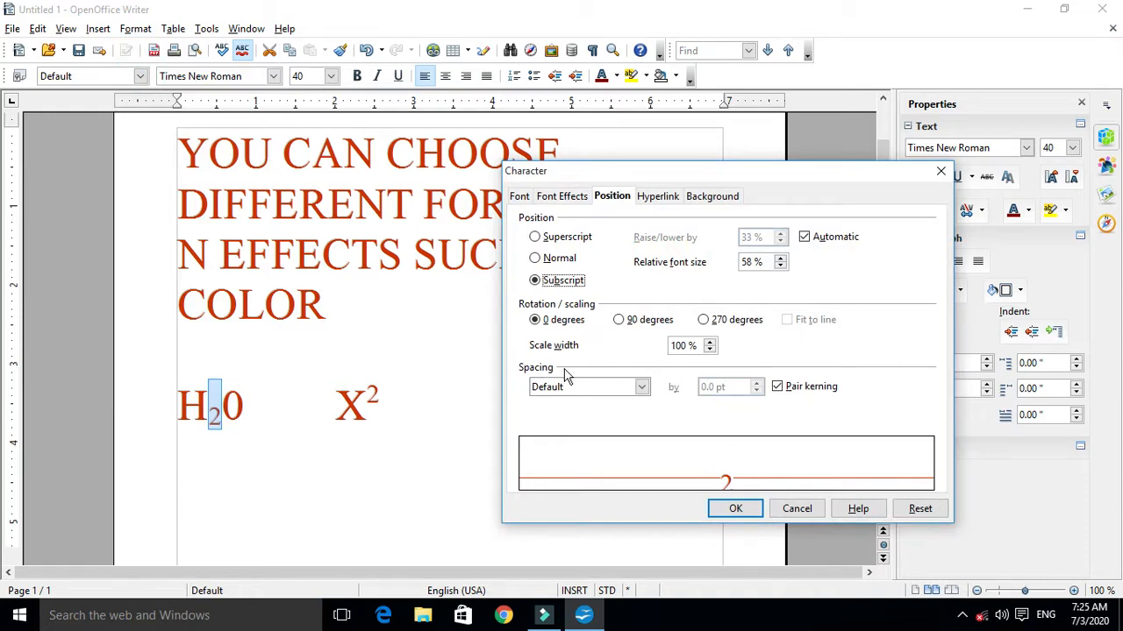
pyautogui.click(618, 321)
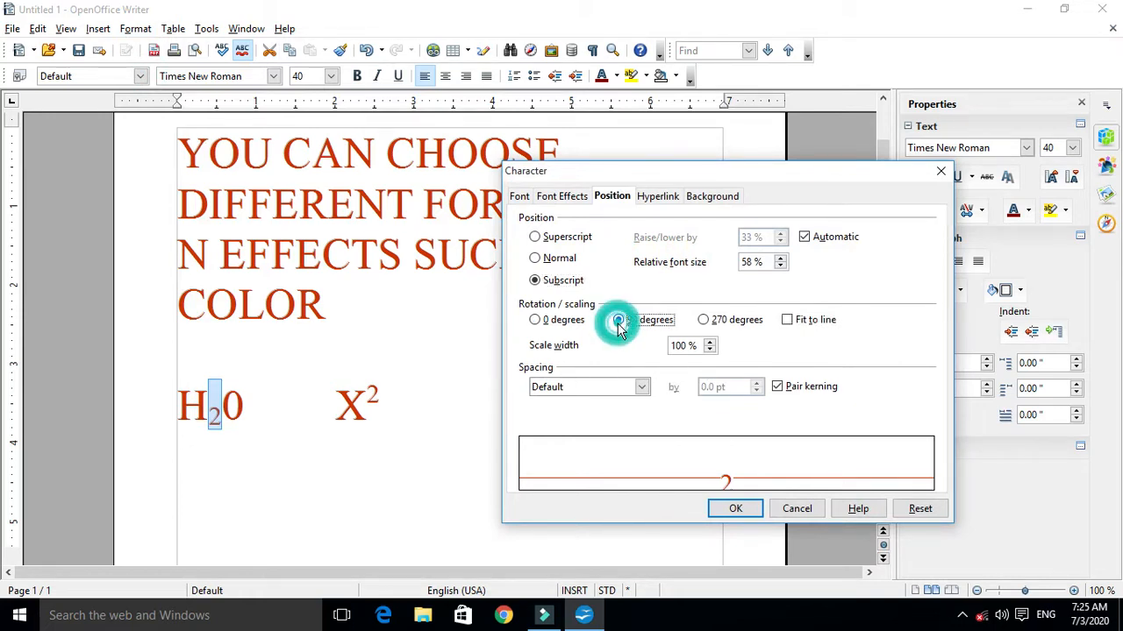
pyautogui.click(787, 321)
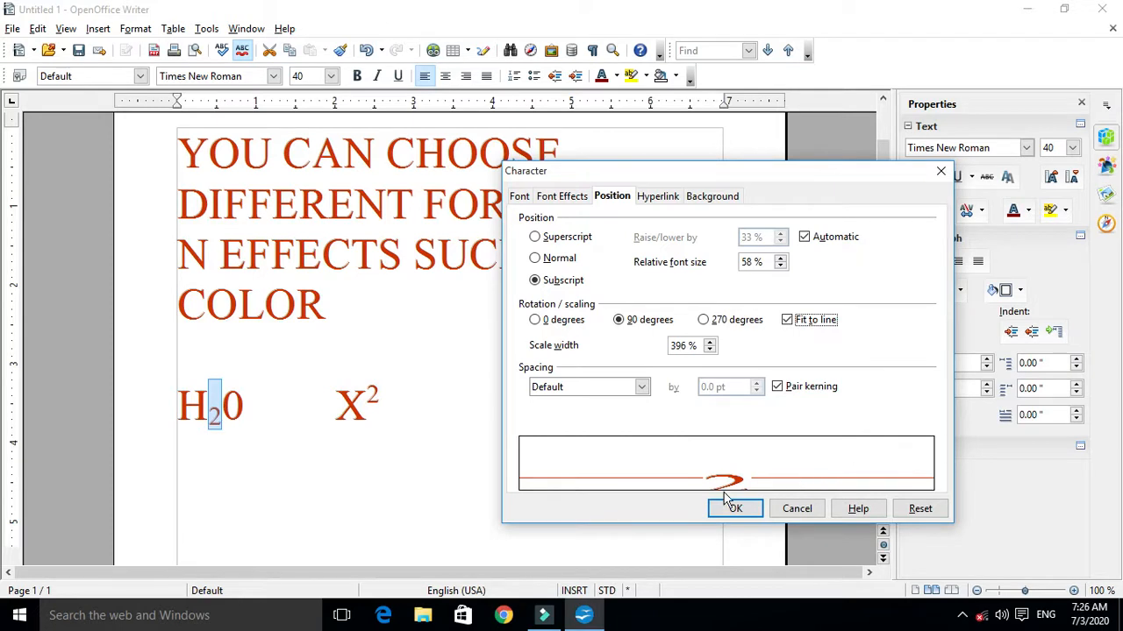
pyautogui.click(704, 320)
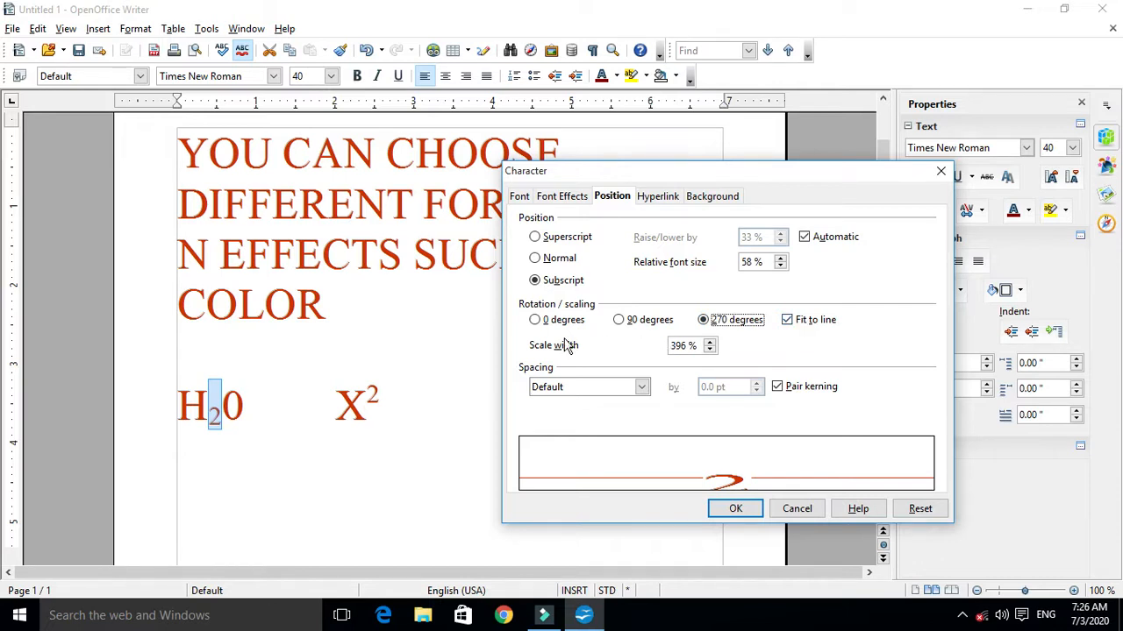
pyautogui.click(536, 321)
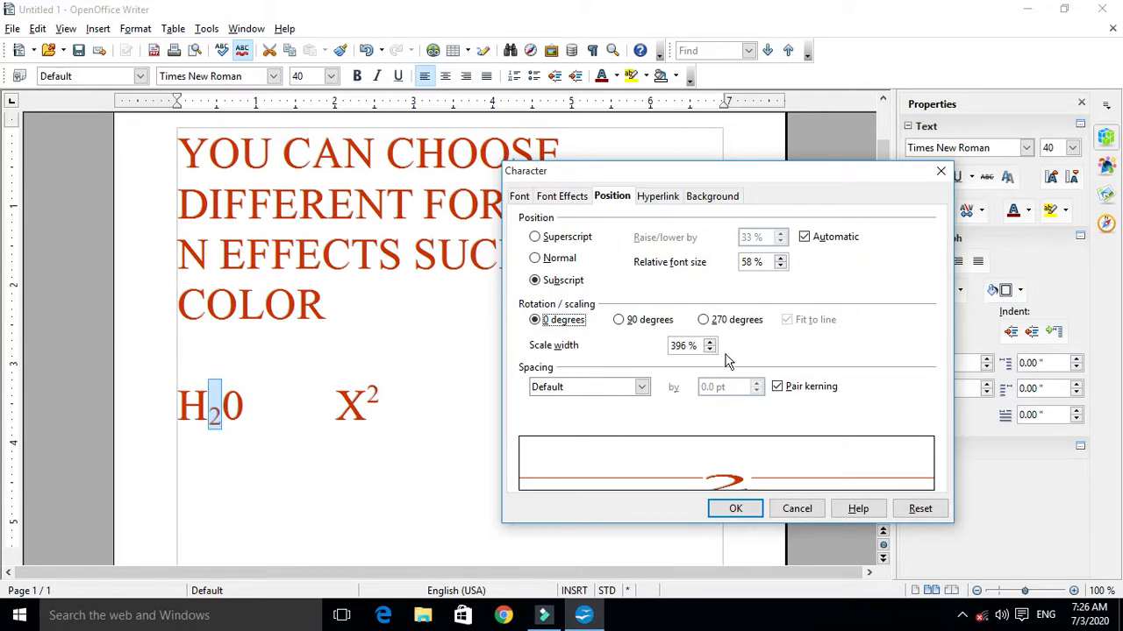
# Try Expanded and Condensed character spacing for the subscript 2, restore Default spacing, and apply the position settings
pyautogui.click(643, 386)
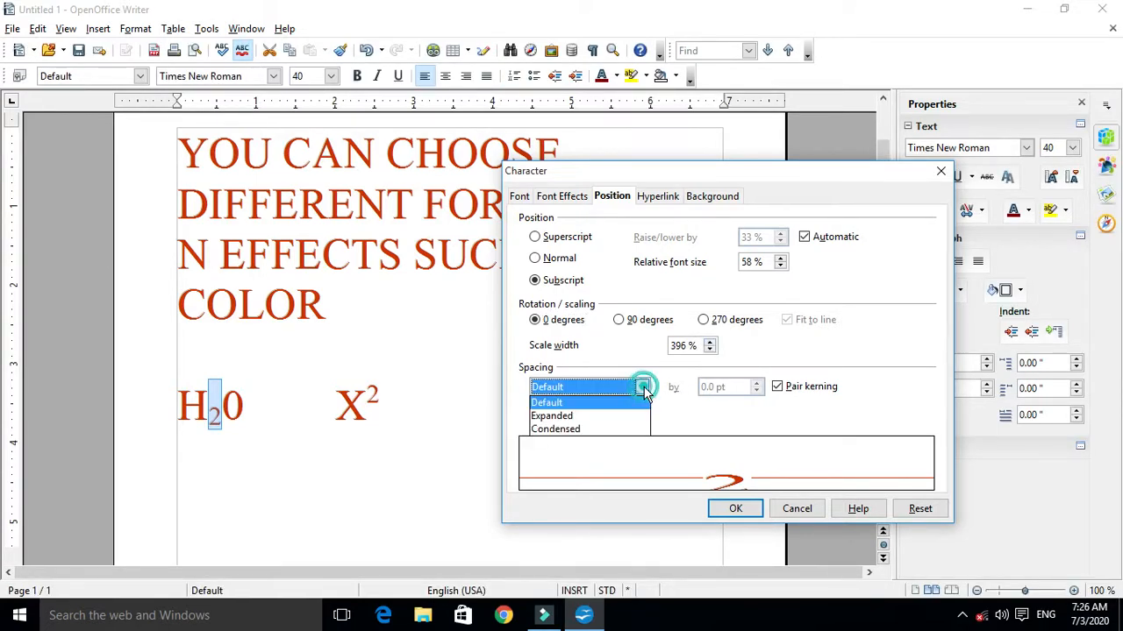
pyautogui.click(562, 418)
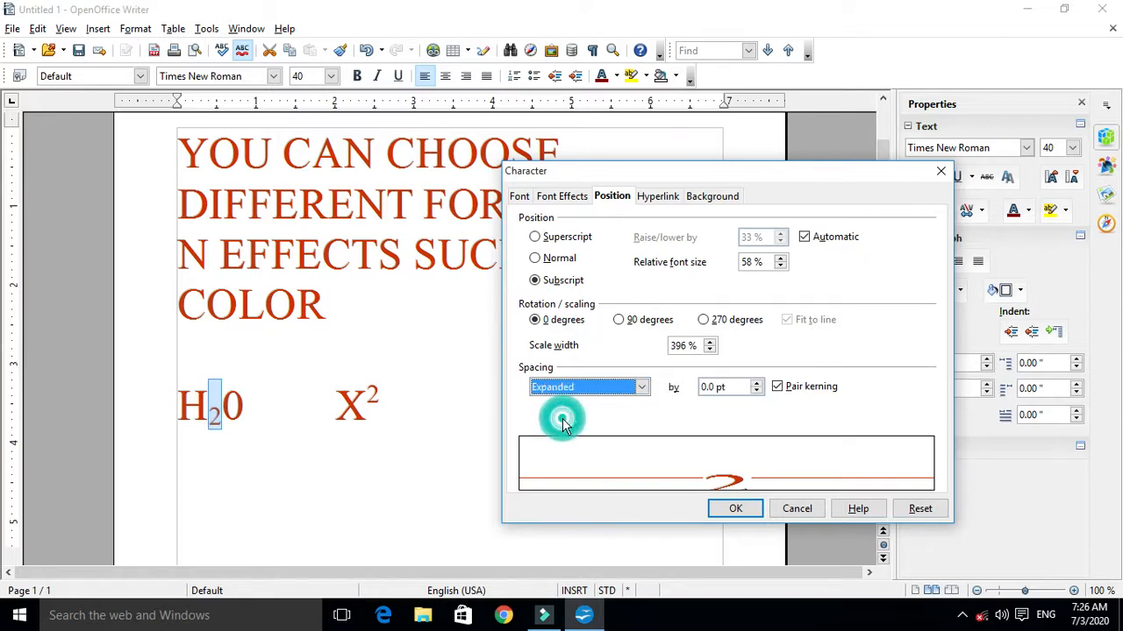
pyautogui.click(645, 387)
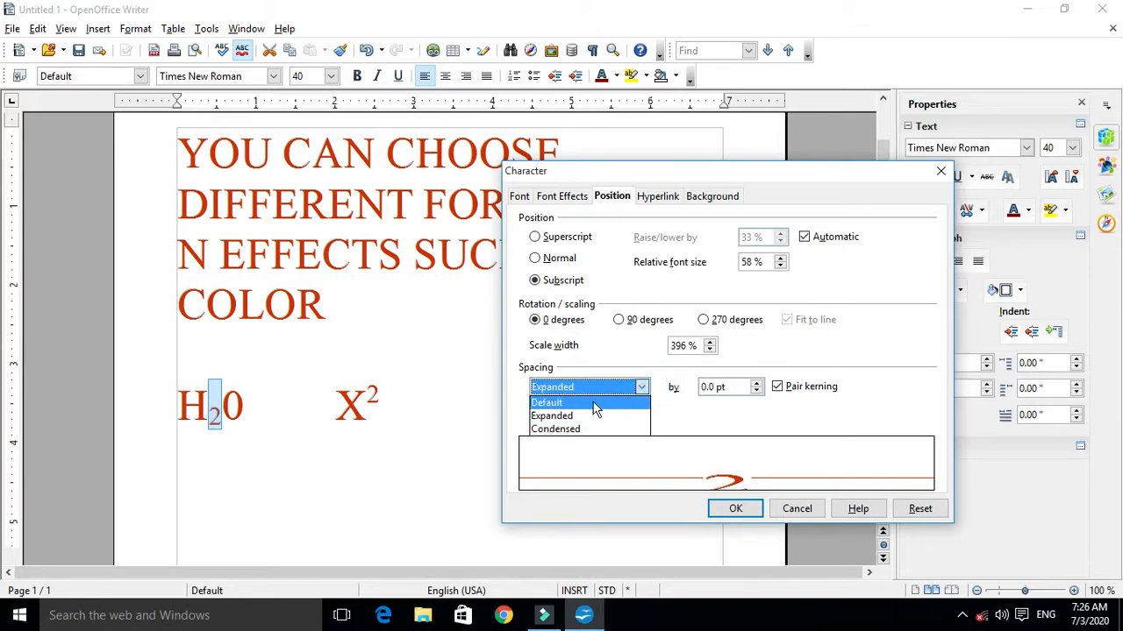
pyautogui.click(572, 427)
pyautogui.click(643, 389)
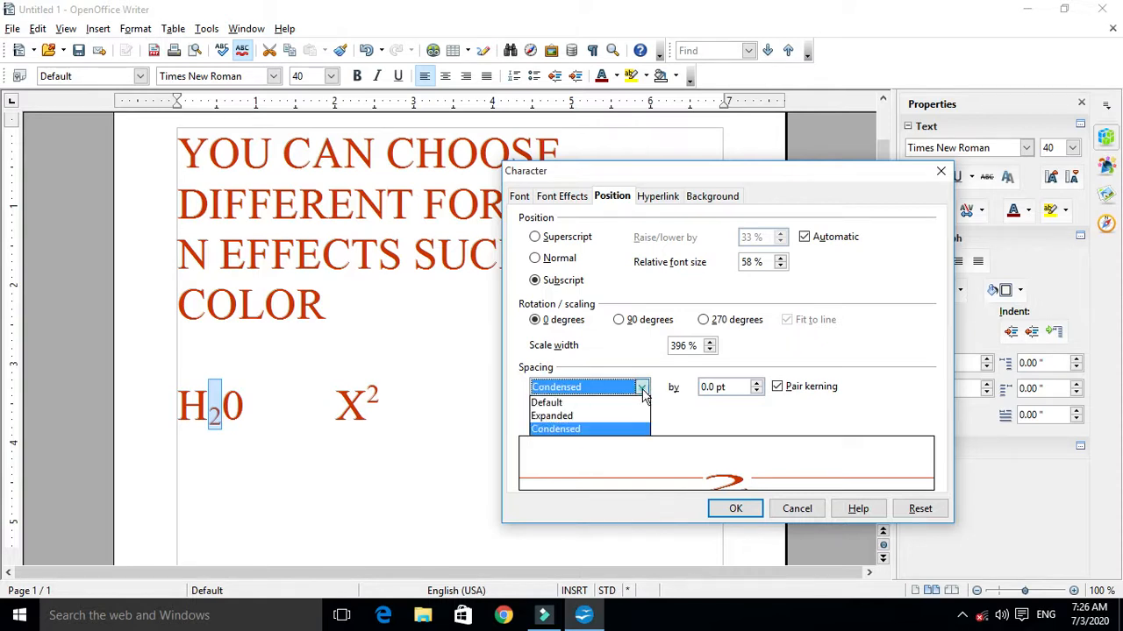
pyautogui.click(590, 402)
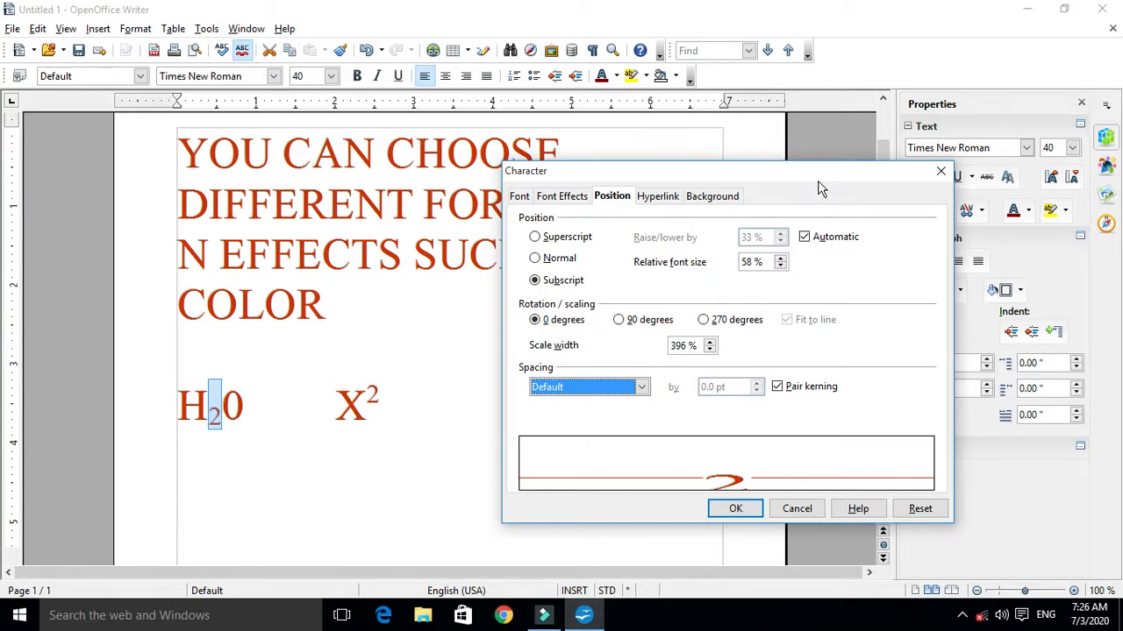
pyautogui.moveTo(820, 189); pyautogui.dragTo(678, 206)
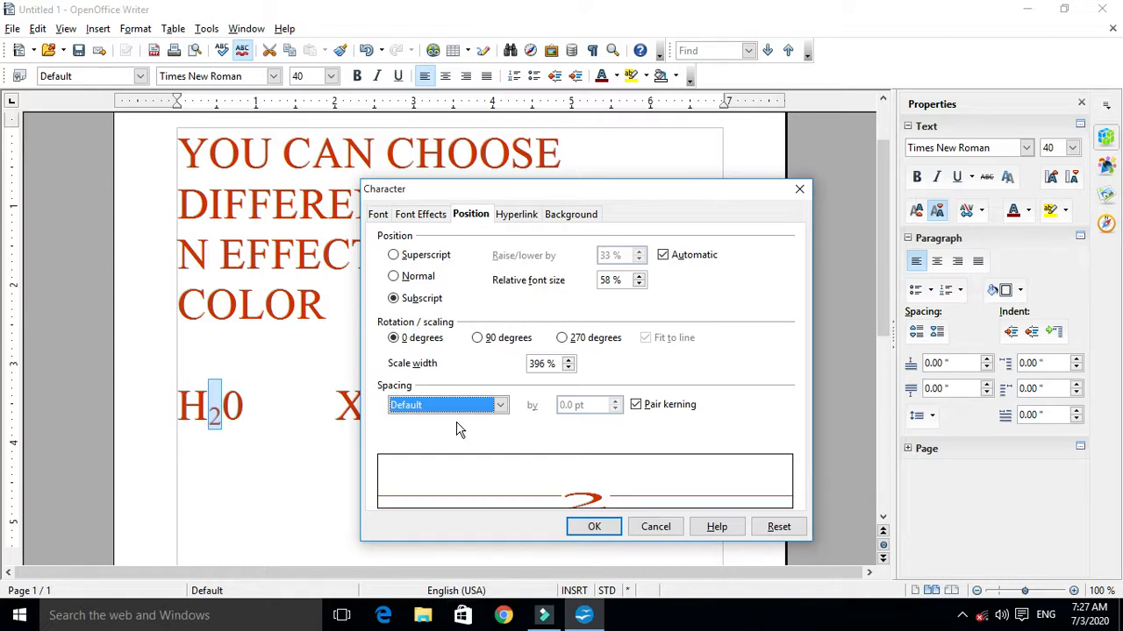
pyautogui.click(598, 527)
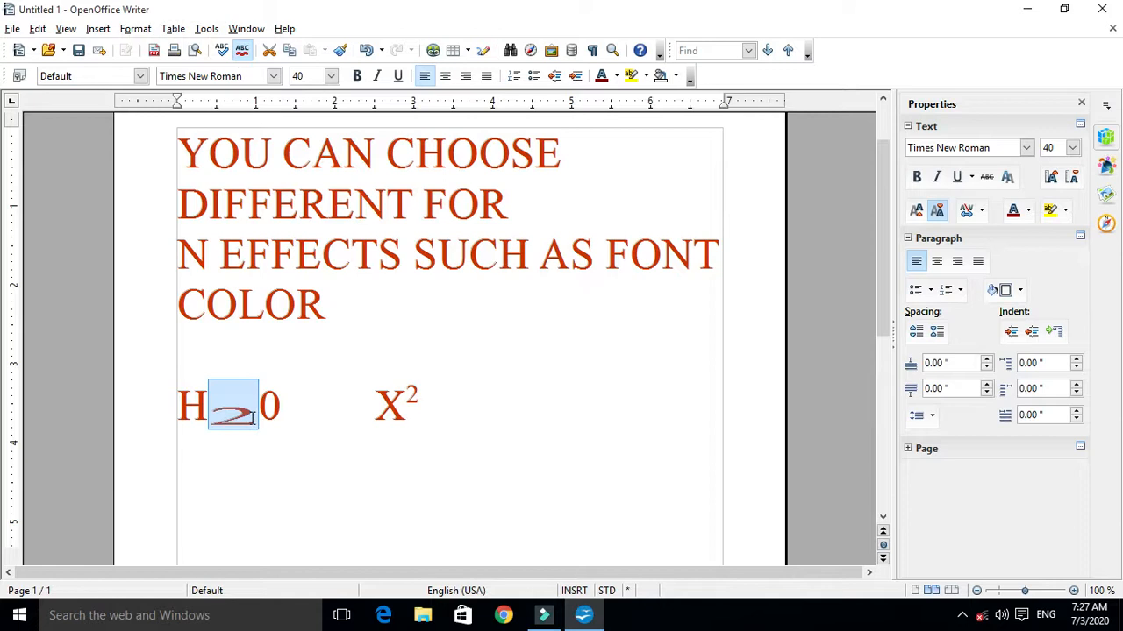
# Set the scale width of the subscript 2 in H20 to 100%
pyautogui.click(253, 419)
pyautogui.moveTo(252, 418); pyautogui.dragTo(222, 429)
pyautogui.click(138, 29)
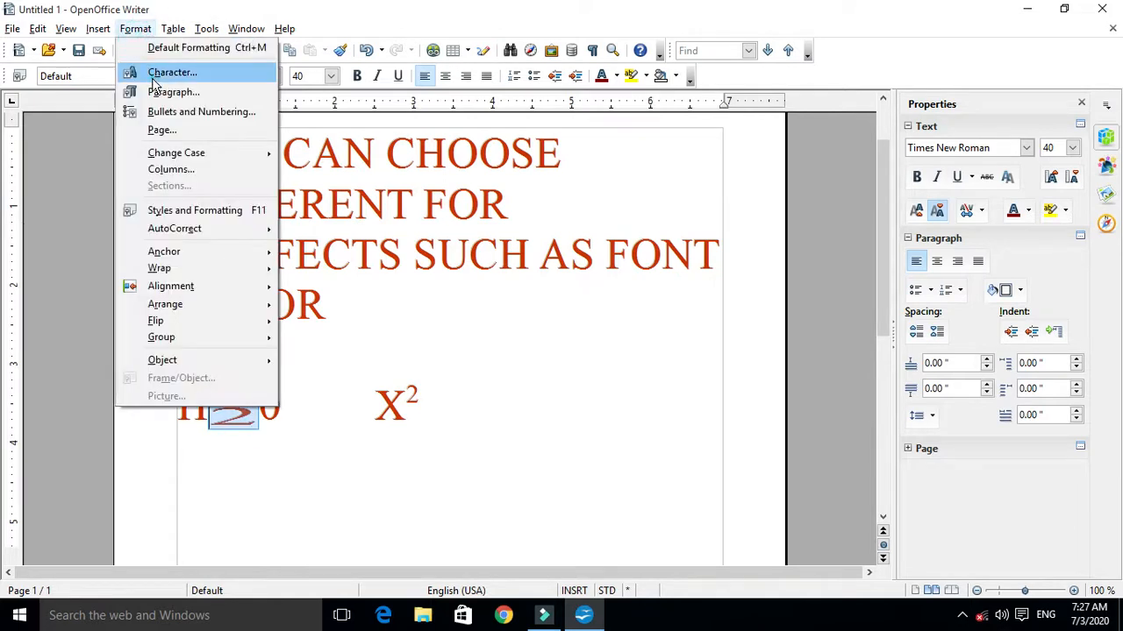
pyautogui.click(166, 73)
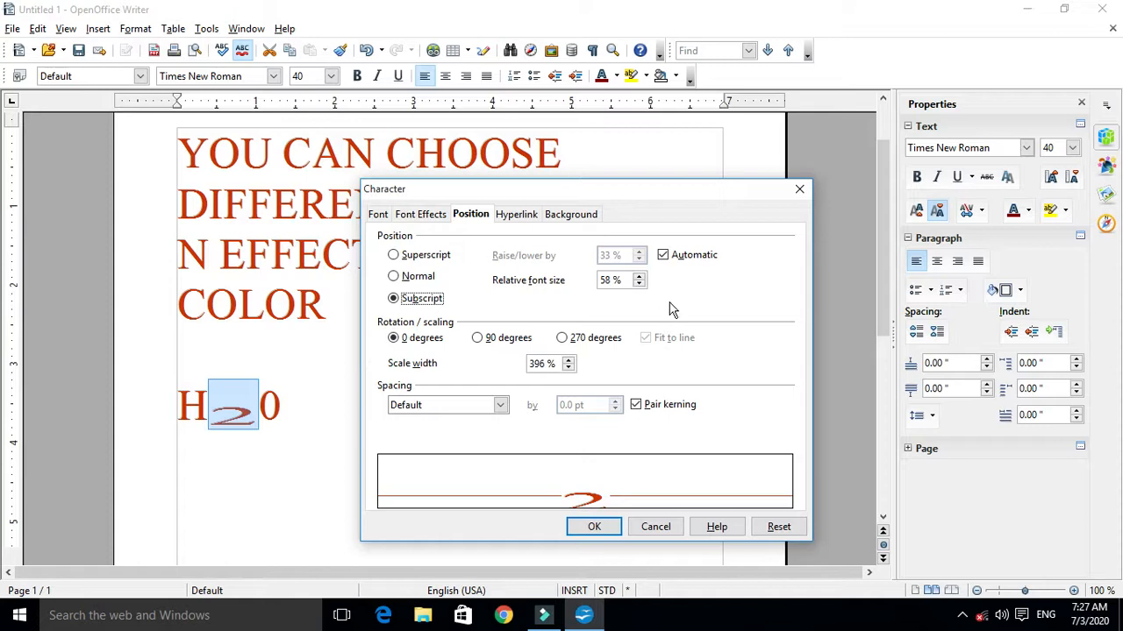
pyautogui.click(567, 370)
pyautogui.click(567, 369)
pyautogui.click(567, 370)
pyautogui.click(567, 369)
pyautogui.click(568, 369)
pyautogui.click(568, 369)
pyautogui.click(567, 369)
pyautogui.click(568, 370)
pyautogui.click(568, 369)
pyautogui.click(568, 369)
pyautogui.click(567, 369)
pyautogui.click(567, 370)
pyautogui.click(567, 369)
pyautogui.click(567, 370)
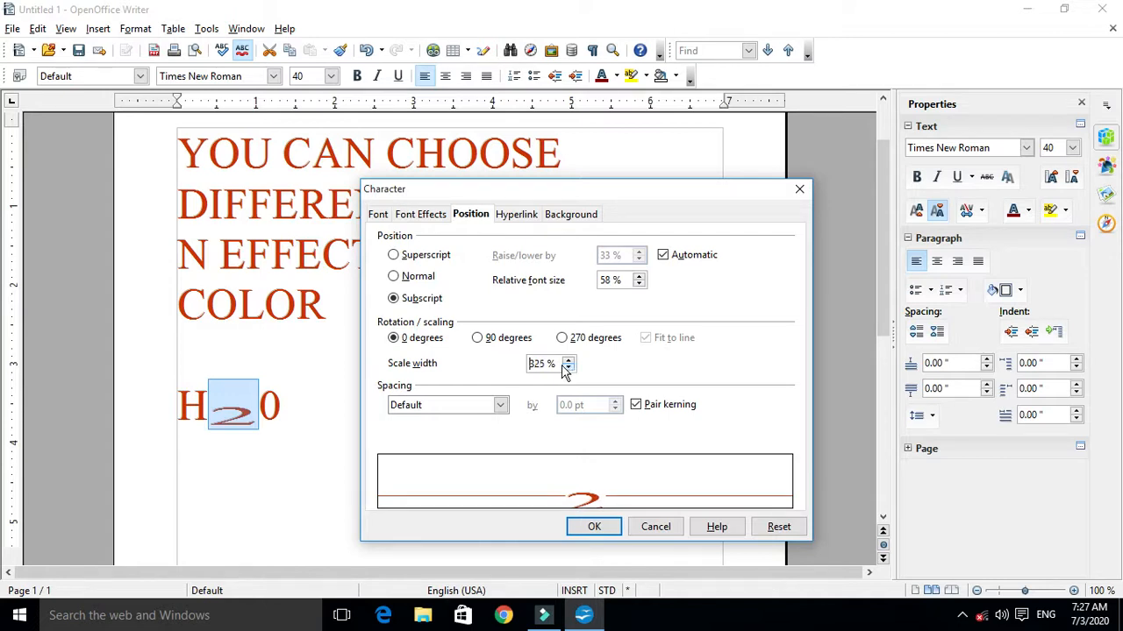
pyautogui.doubleClick(545, 363)
pyautogui.write('100')
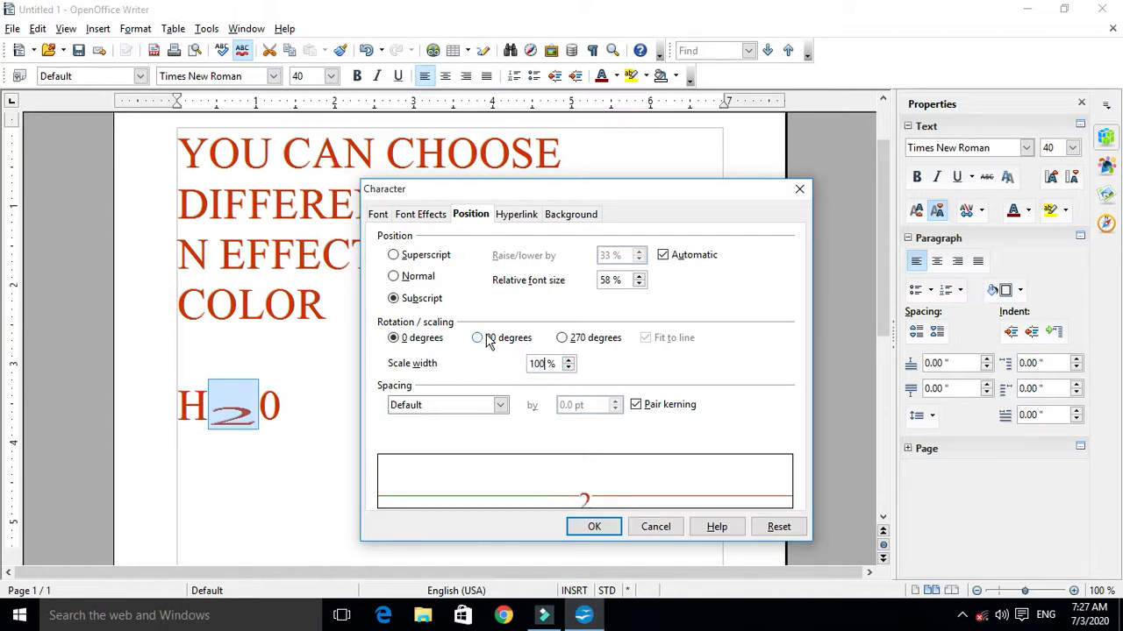
pyautogui.click(598, 526)
# Try 90-degree and 270-degree rotation with a 400% scale width on the subscript 2 in H20
pyautogui.click(208, 451)
pyautogui.moveTo(222, 408); pyautogui.dragTo(208, 414)
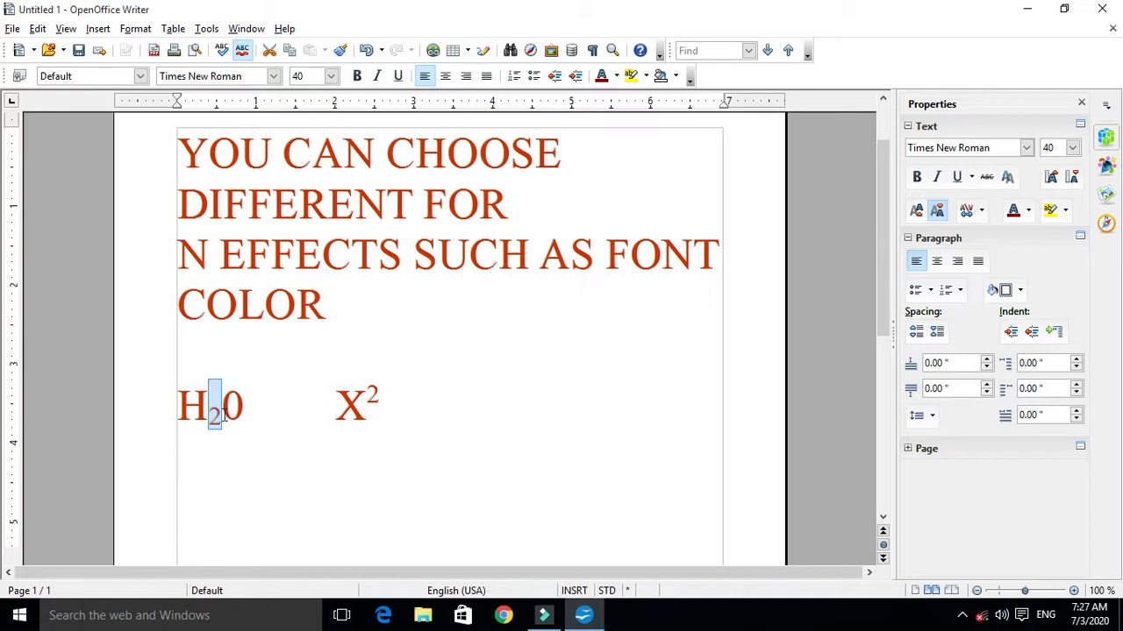
pyautogui.click(135, 28)
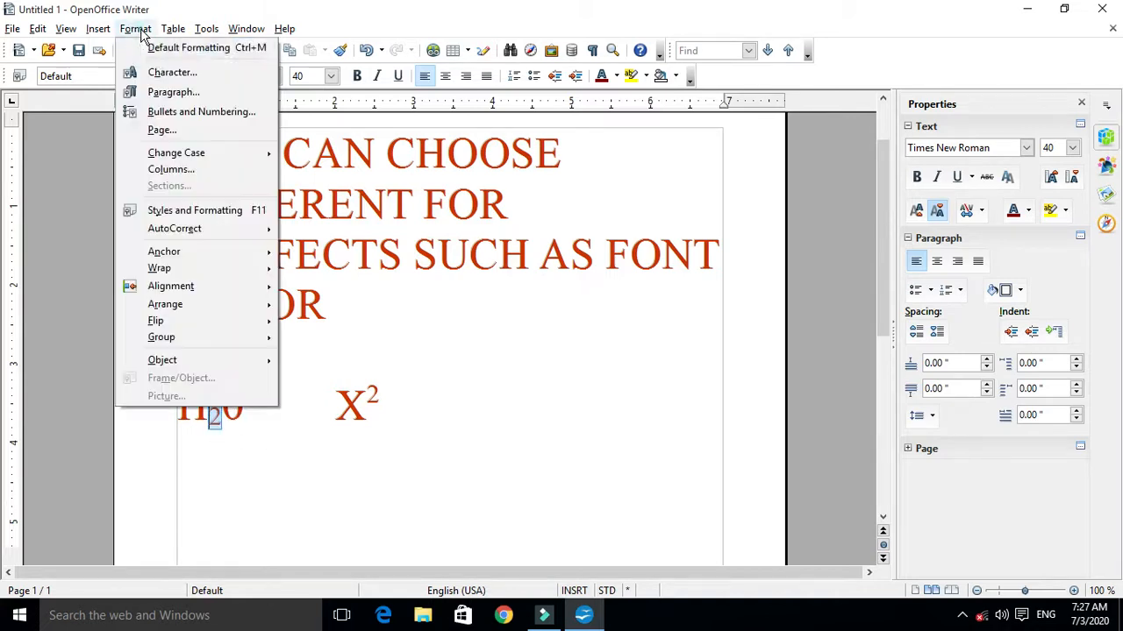
pyautogui.click(159, 75)
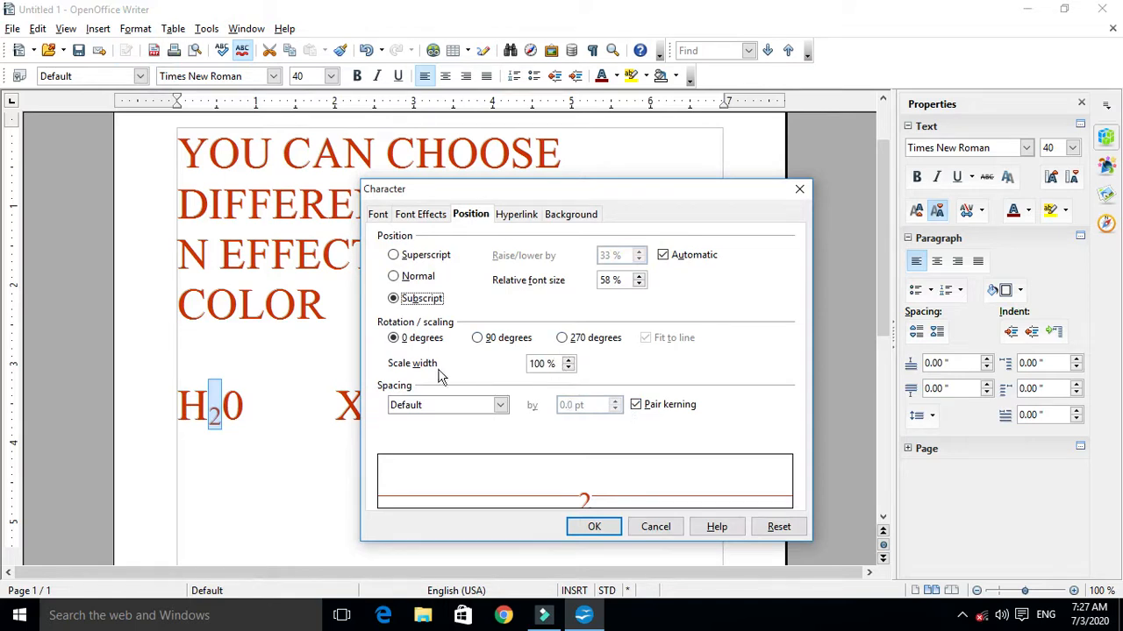
pyautogui.click(476, 338)
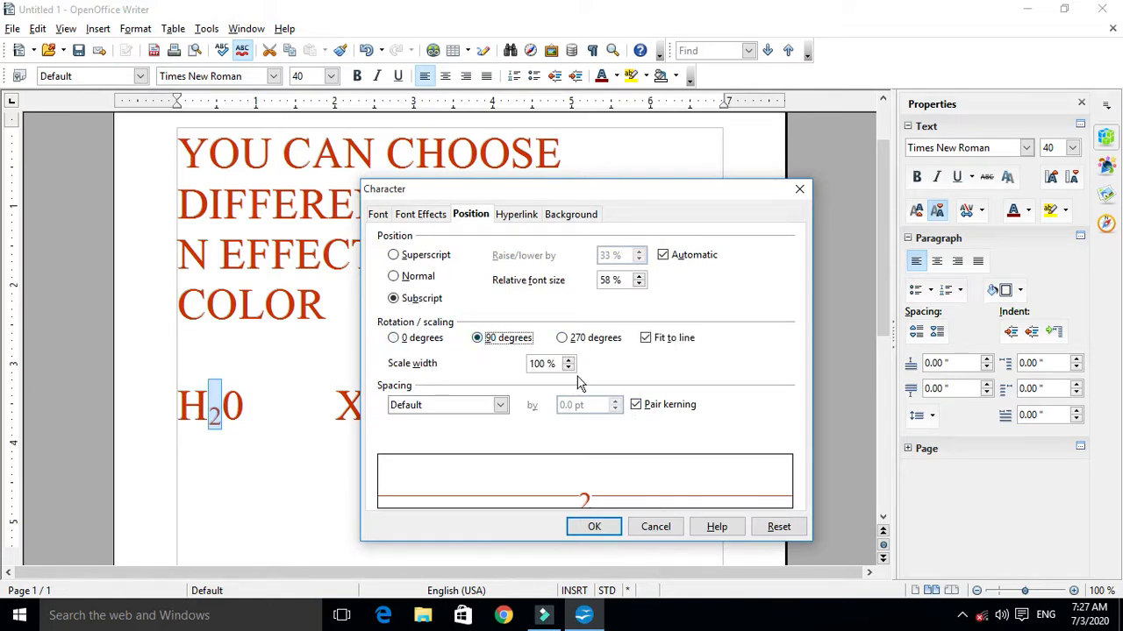
pyautogui.click(562, 338)
pyautogui.doubleClick(539, 363)
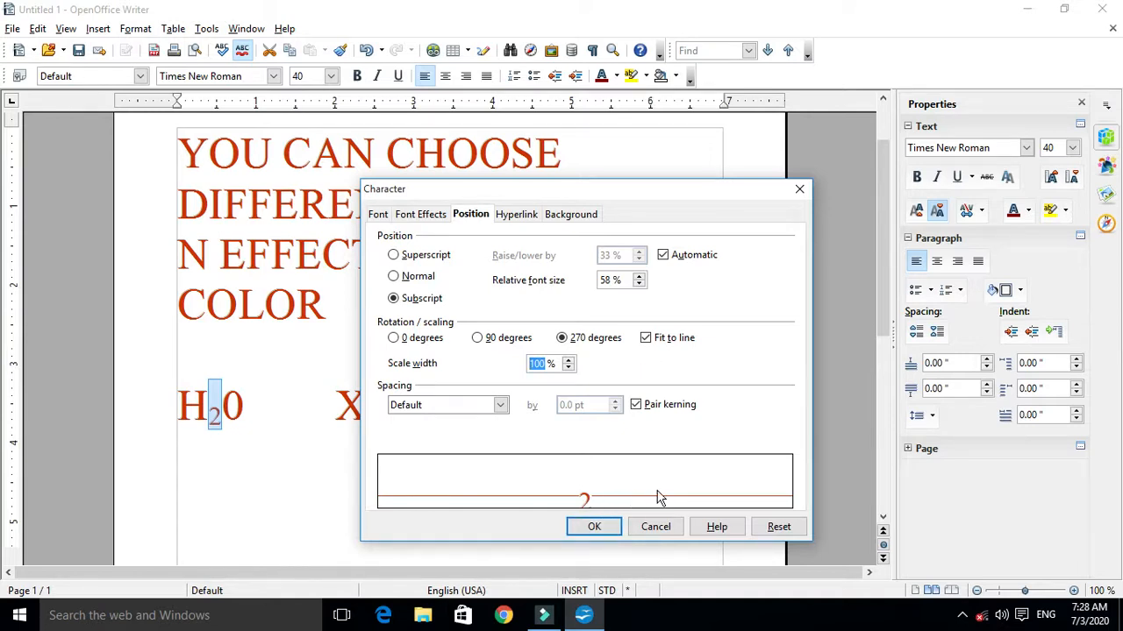
pyautogui.write('400')
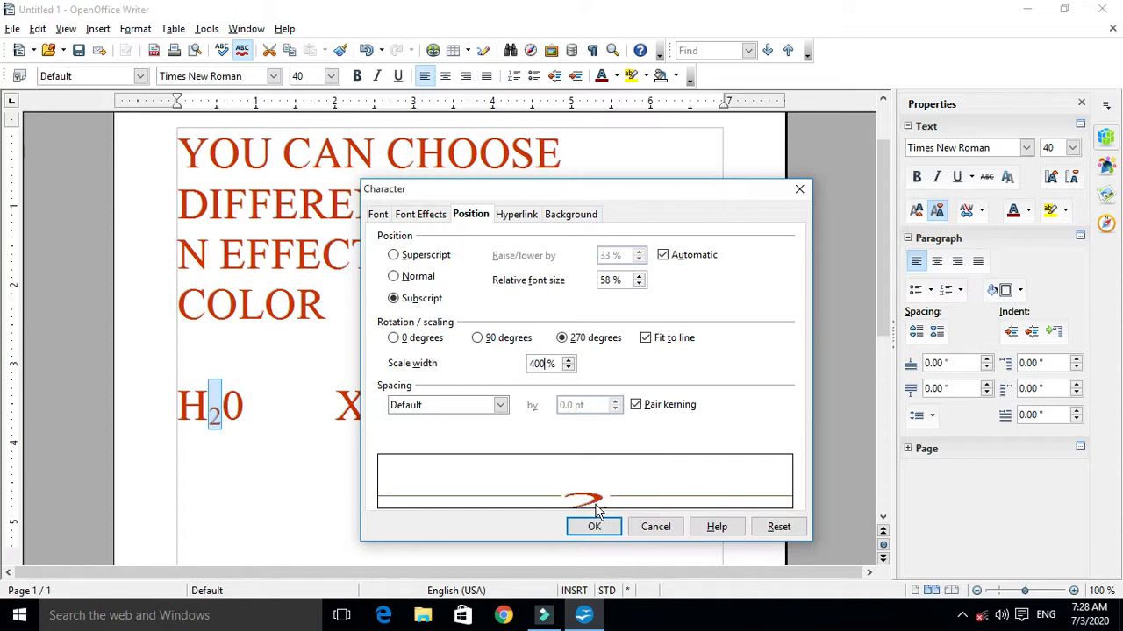
# Clear Fit to line, return the subscript 2 to 0 degrees rotation and 100% scale width, and apply the settings
pyautogui.click(648, 339)
pyautogui.click(647, 339)
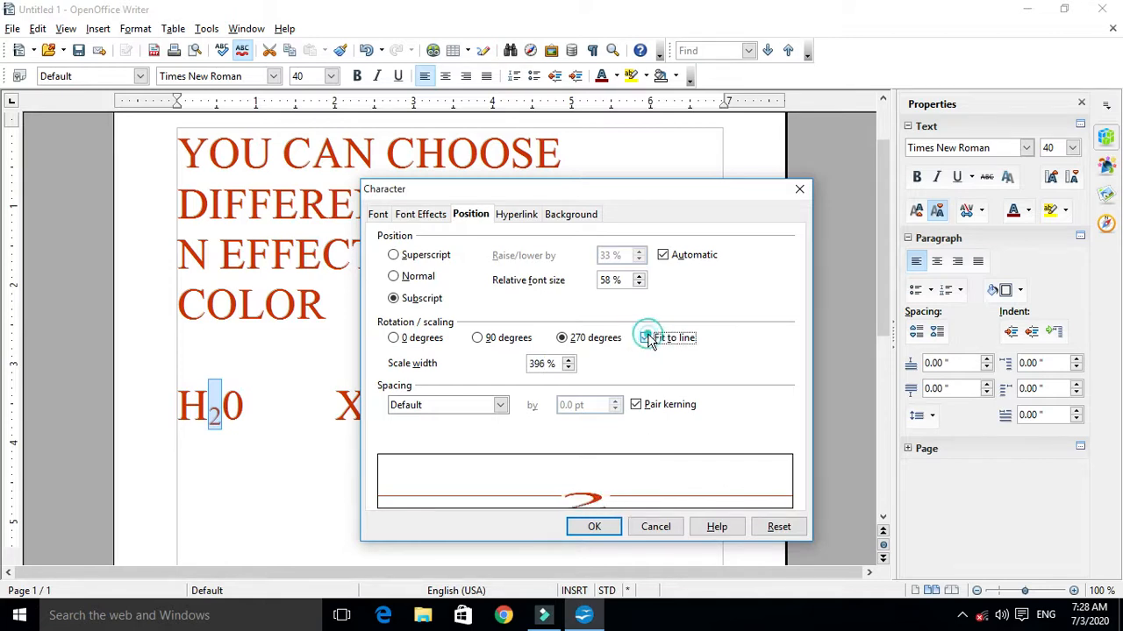
pyautogui.click(647, 338)
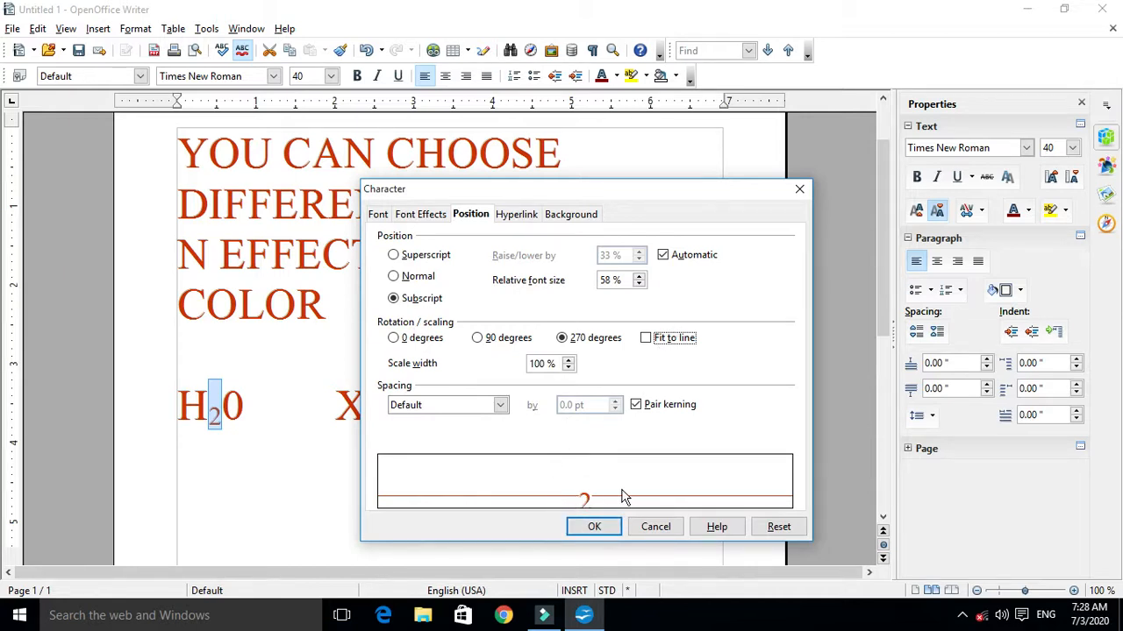
pyautogui.click(393, 338)
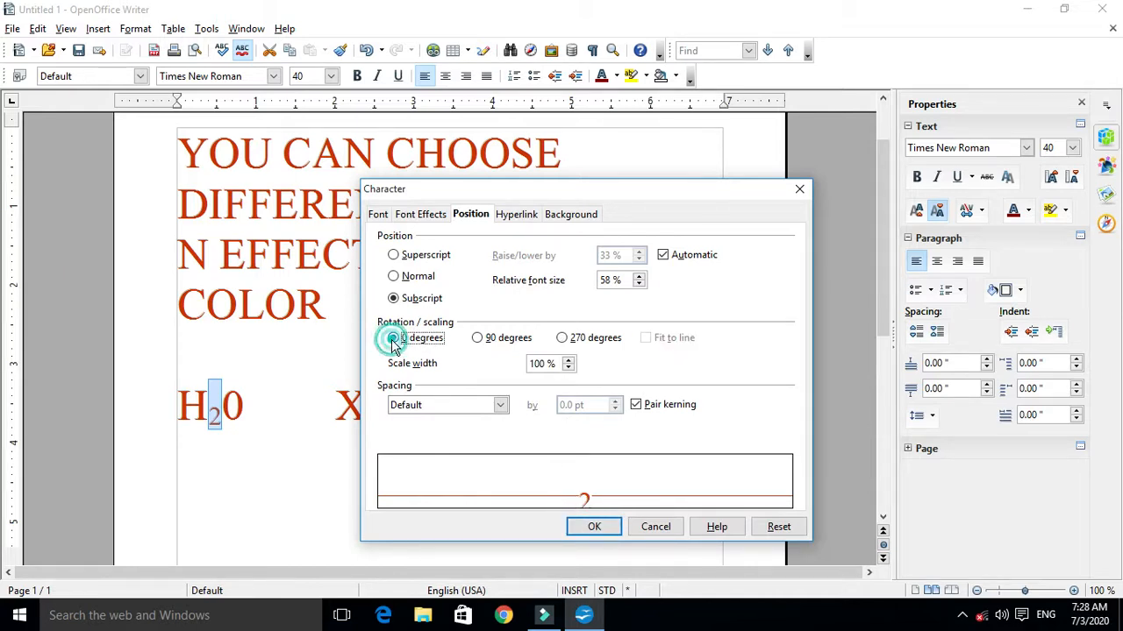
pyautogui.click(594, 526)
pyautogui.click(284, 410)
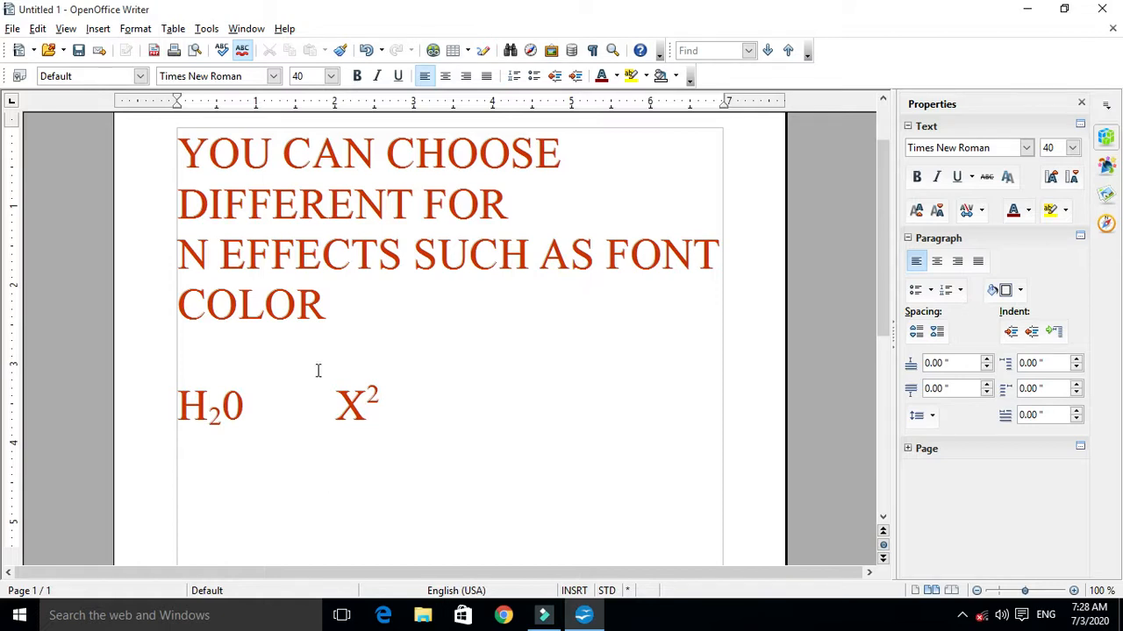
# Select the text above H20 and check which case effect is set in its font effects
pyautogui.moveTo(355, 306); pyautogui.dragTo(182, 143)
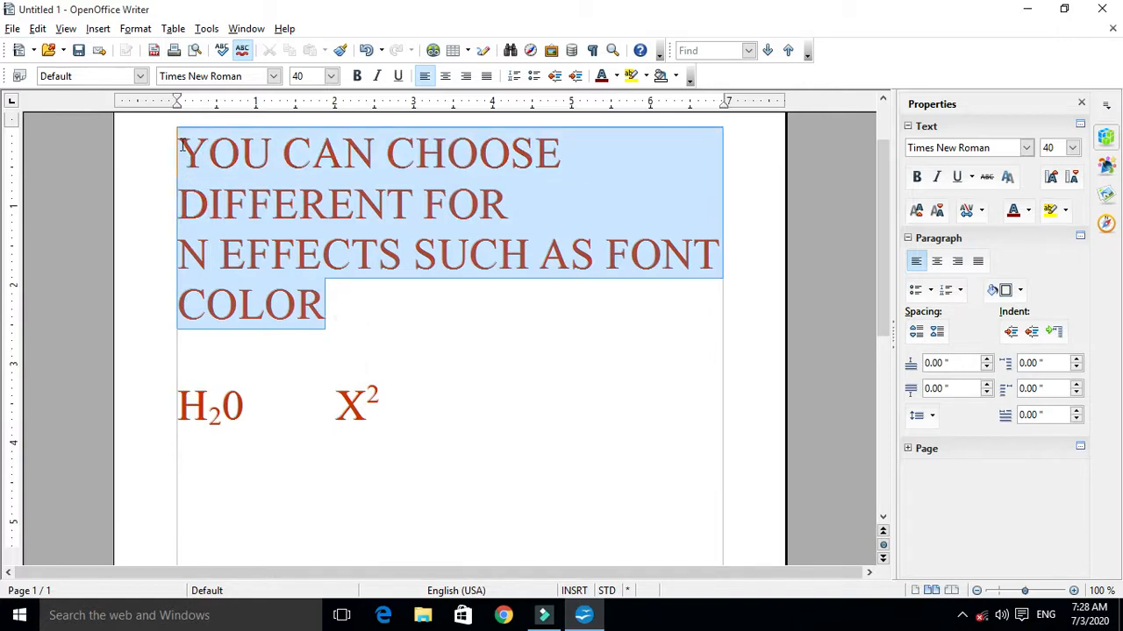
pyautogui.click(136, 29)
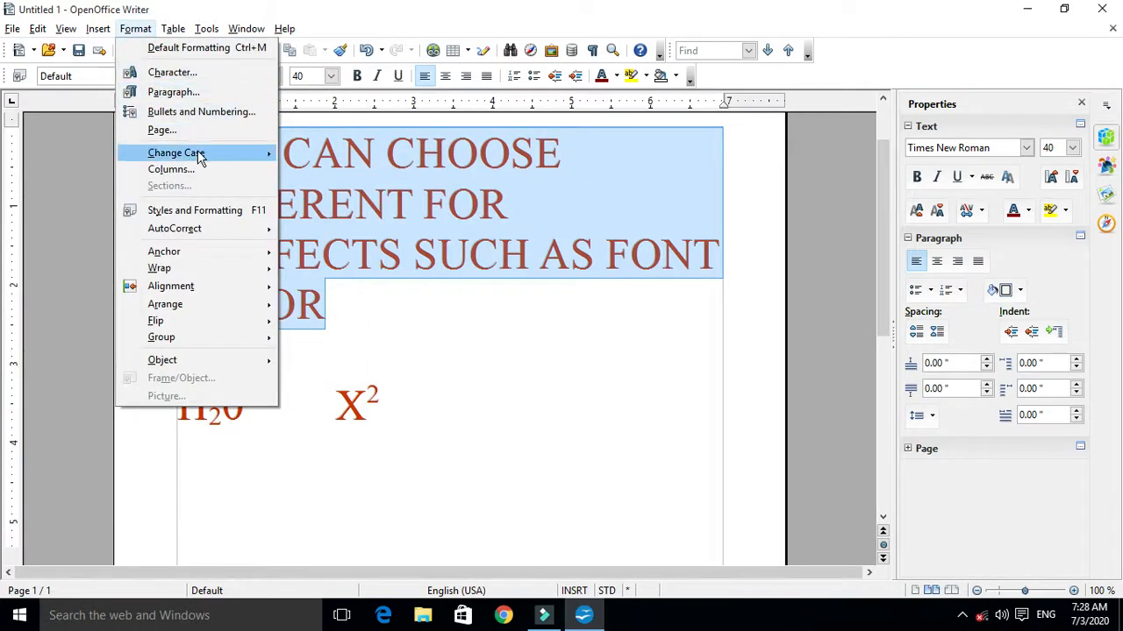
pyautogui.moveTo(200, 156)
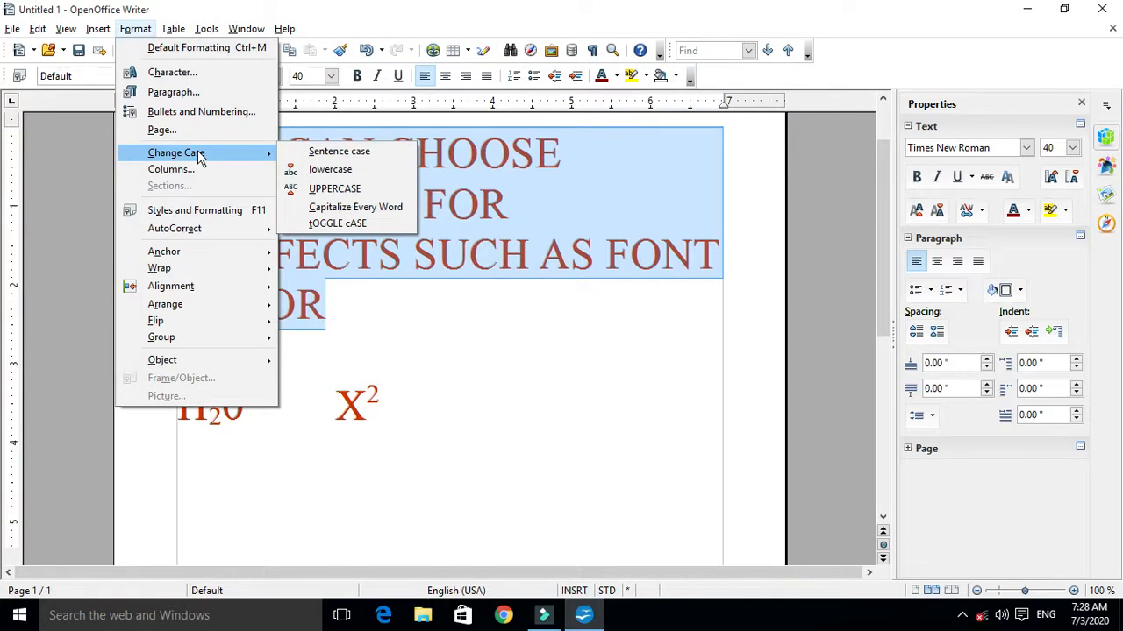
pyautogui.click(172, 72)
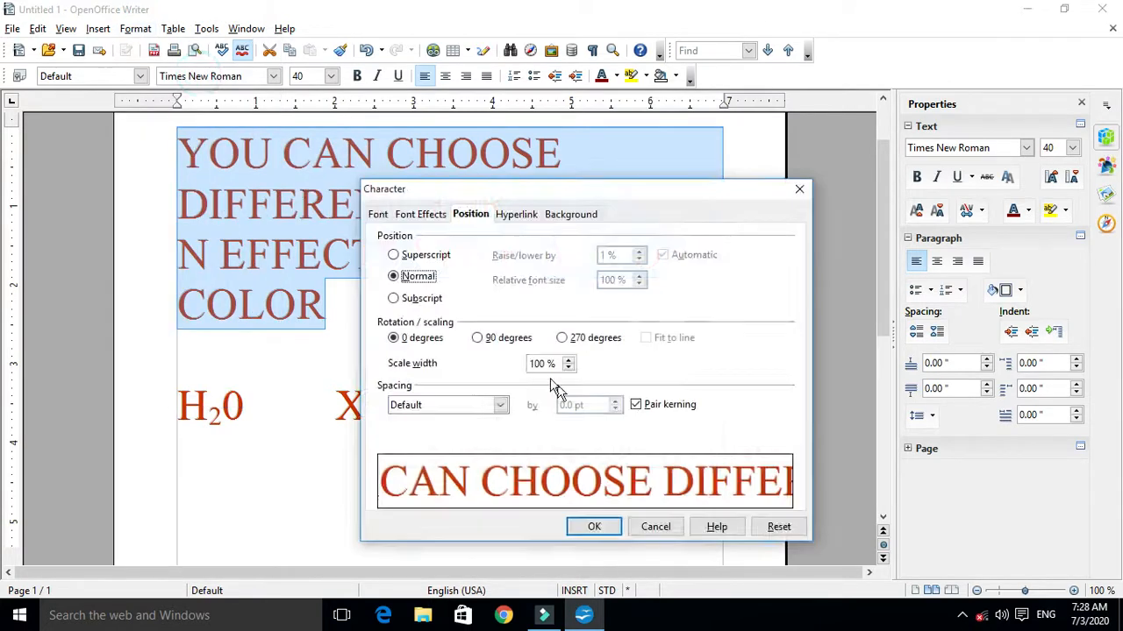
pyautogui.click(420, 217)
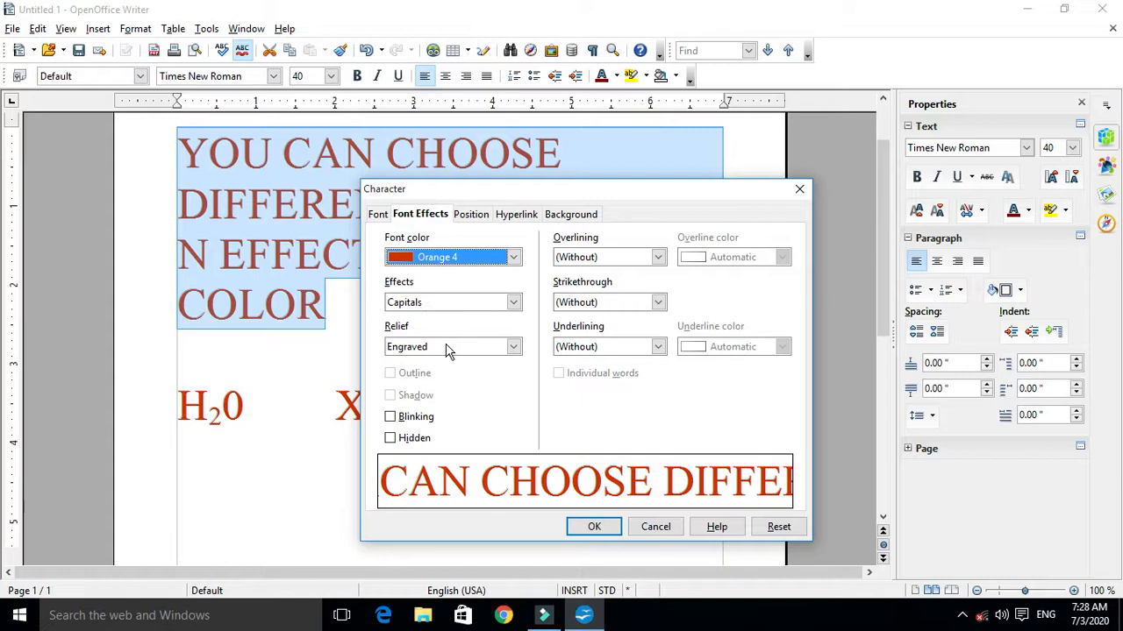
pyautogui.click(463, 303)
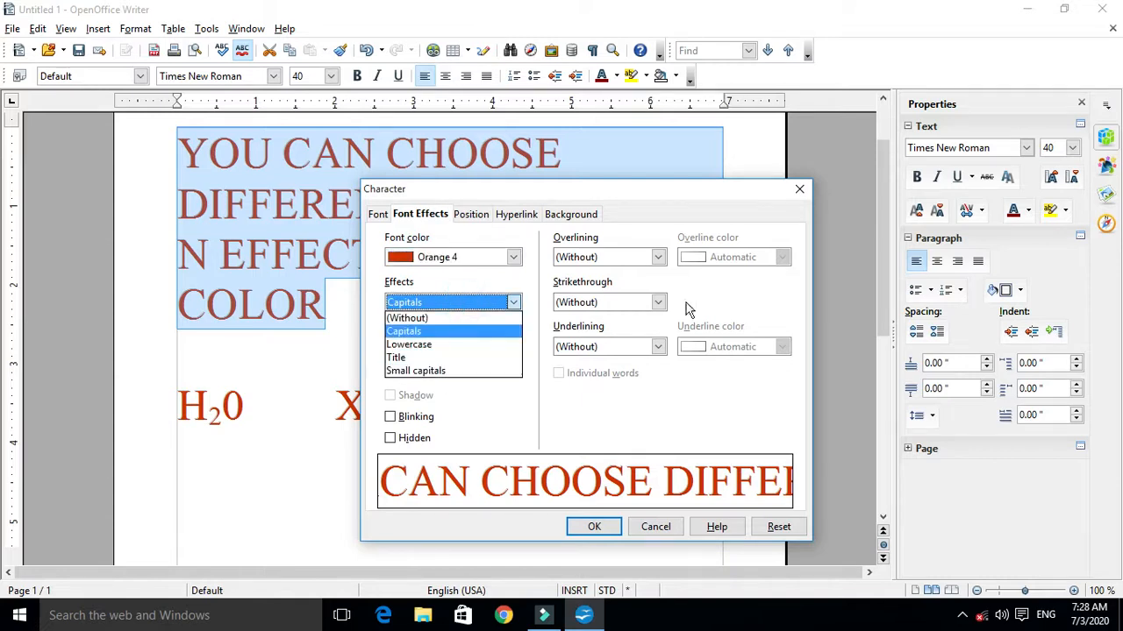
pyautogui.click(799, 191)
# Try changing the selected text above H20 to Sentence case and to lowercase
pyautogui.click(136, 29)
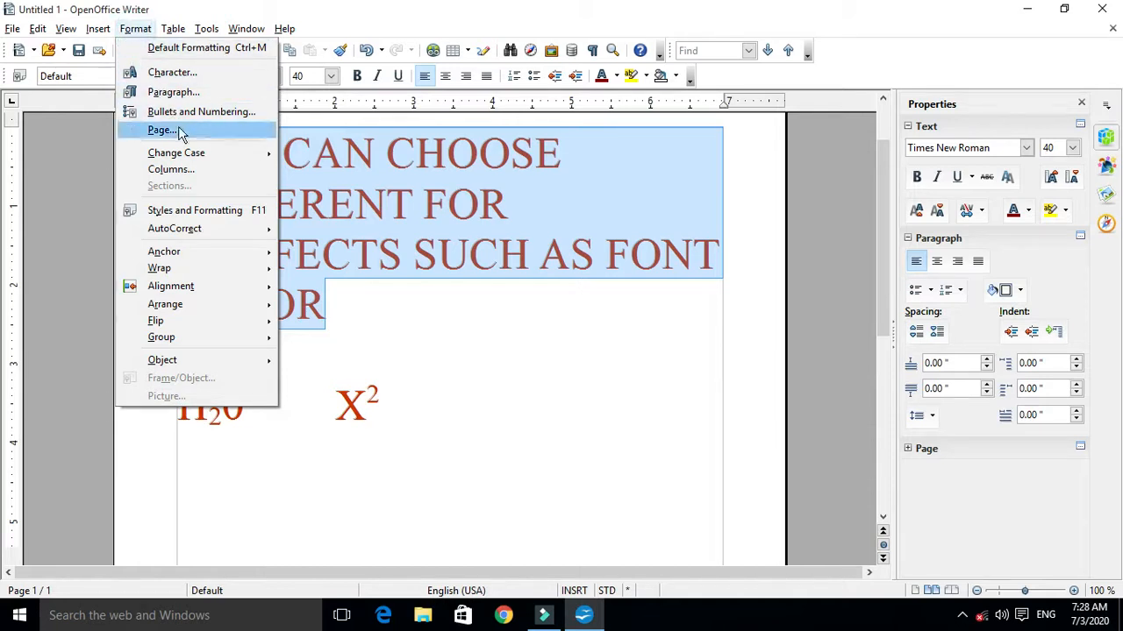
pyautogui.moveTo(190, 159)
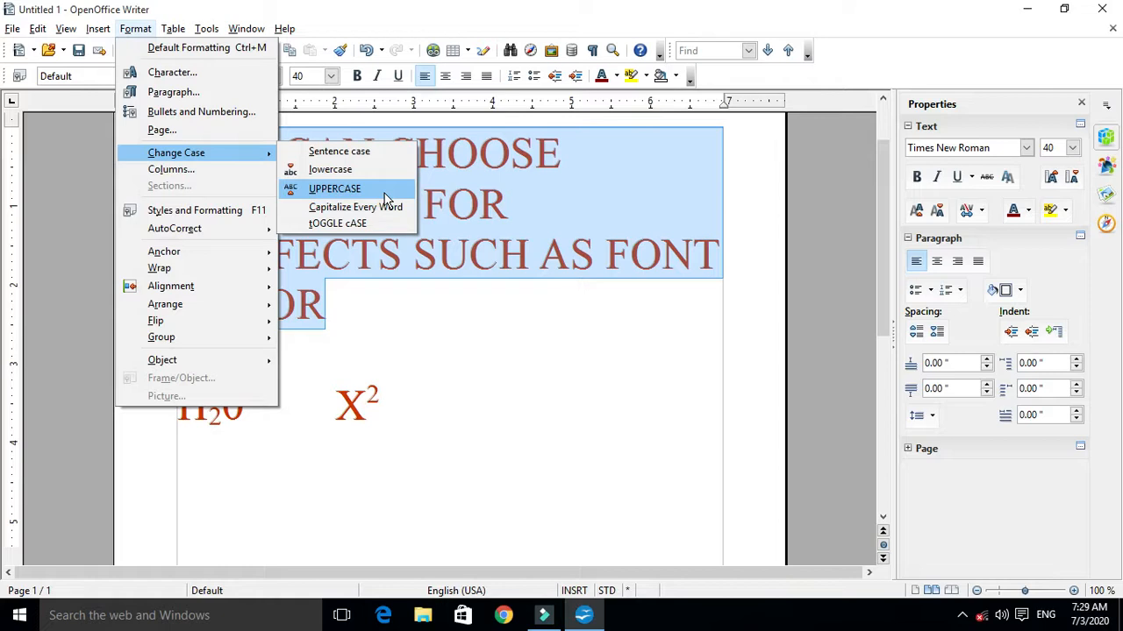
pyautogui.click(355, 153)
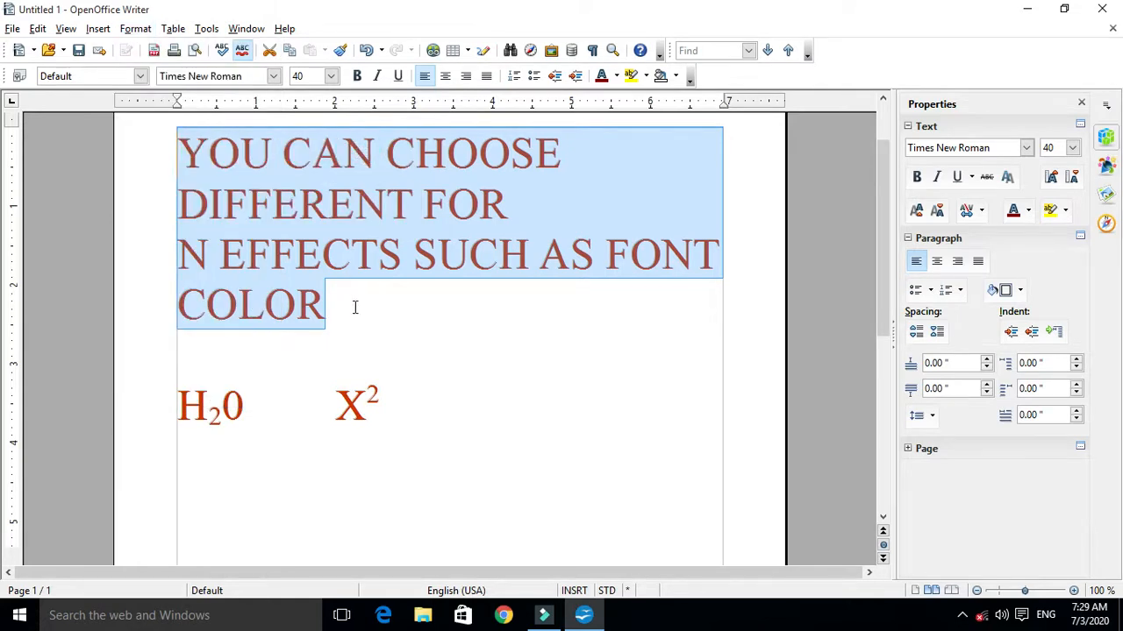
pyautogui.click(135, 28)
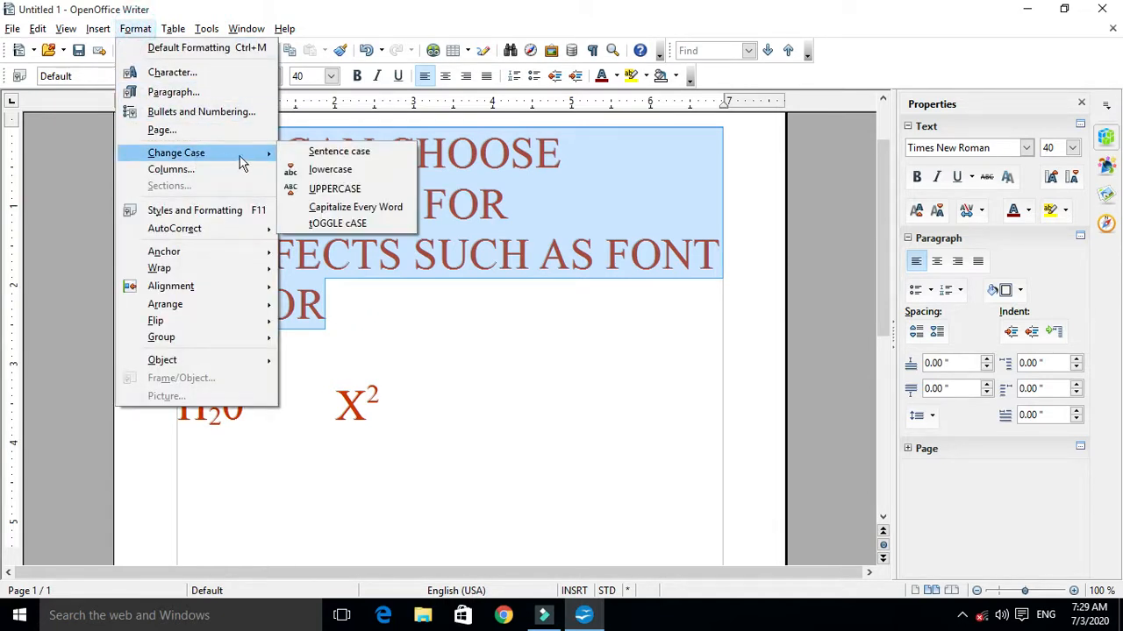
pyautogui.click(346, 173)
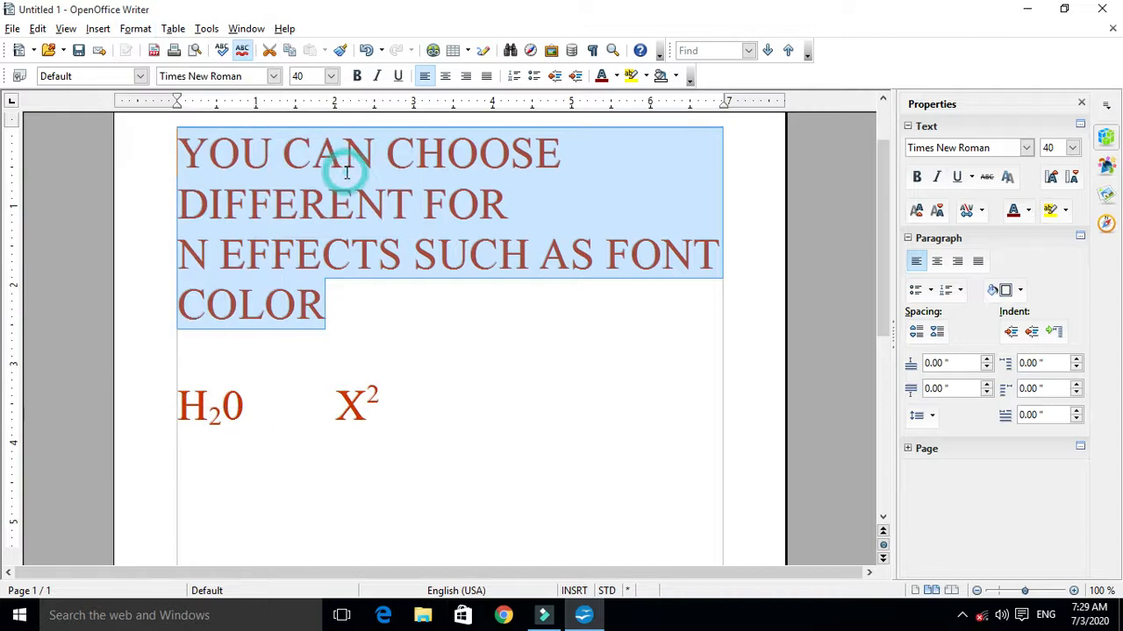
# Remove the Capitals font effect from the selected text by setting its effect to (Without)
pyautogui.click(136, 29)
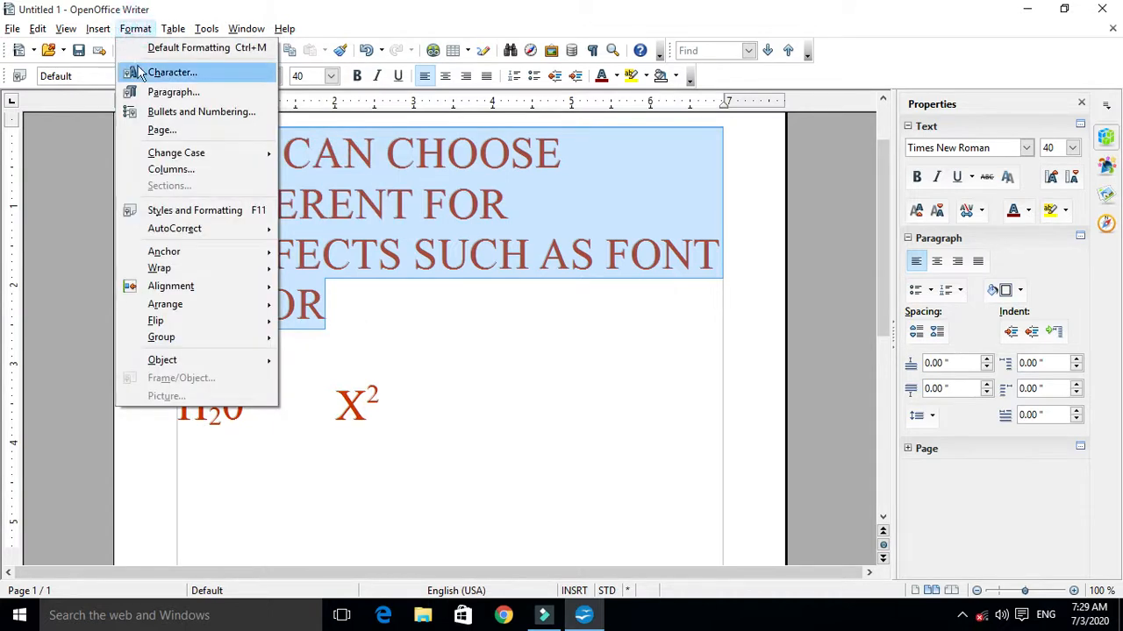
pyautogui.click(150, 70)
pyautogui.click(497, 304)
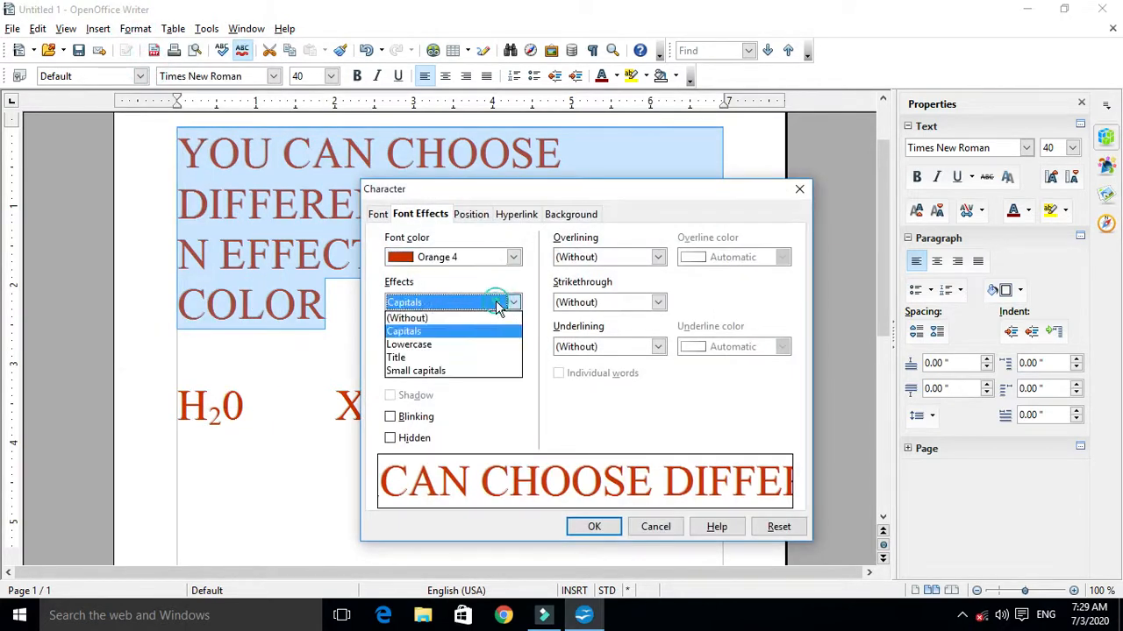
pyautogui.click(438, 317)
pyautogui.click(594, 527)
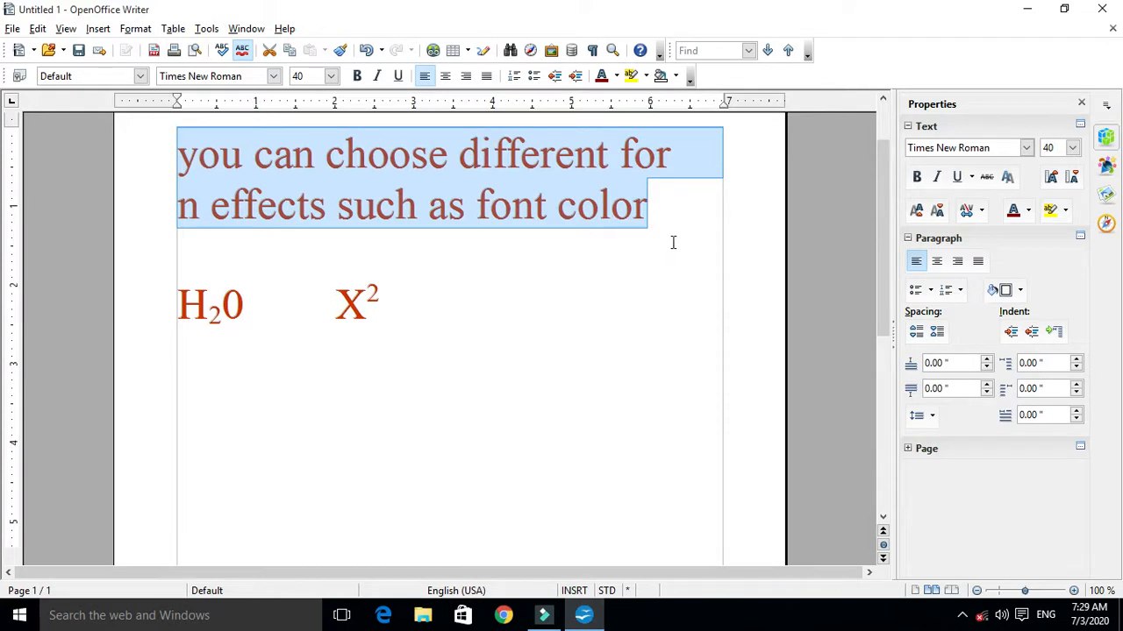
# Change the selected text above H20 to Sentence case
pyautogui.click(133, 29)
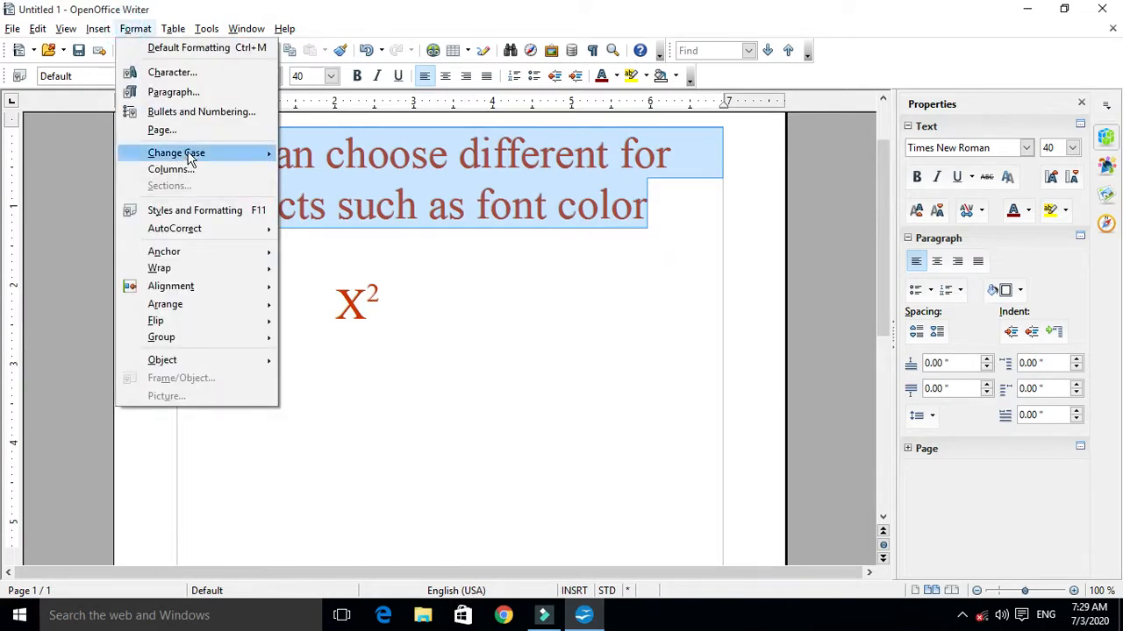
pyautogui.moveTo(188, 158)
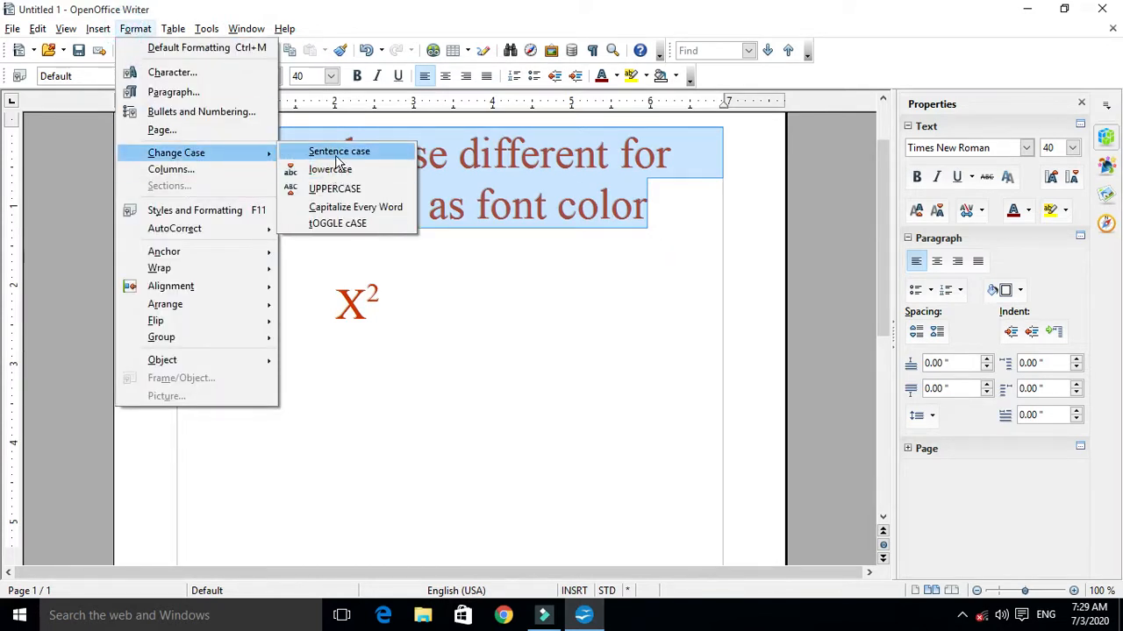
pyautogui.click(336, 154)
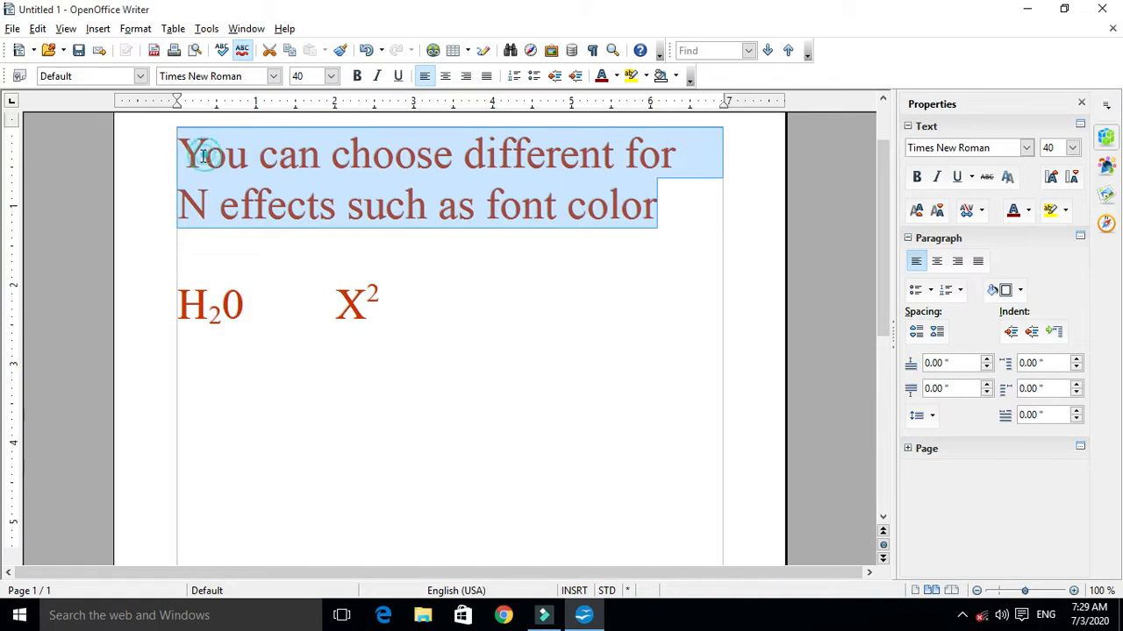
pyautogui.click(251, 205)
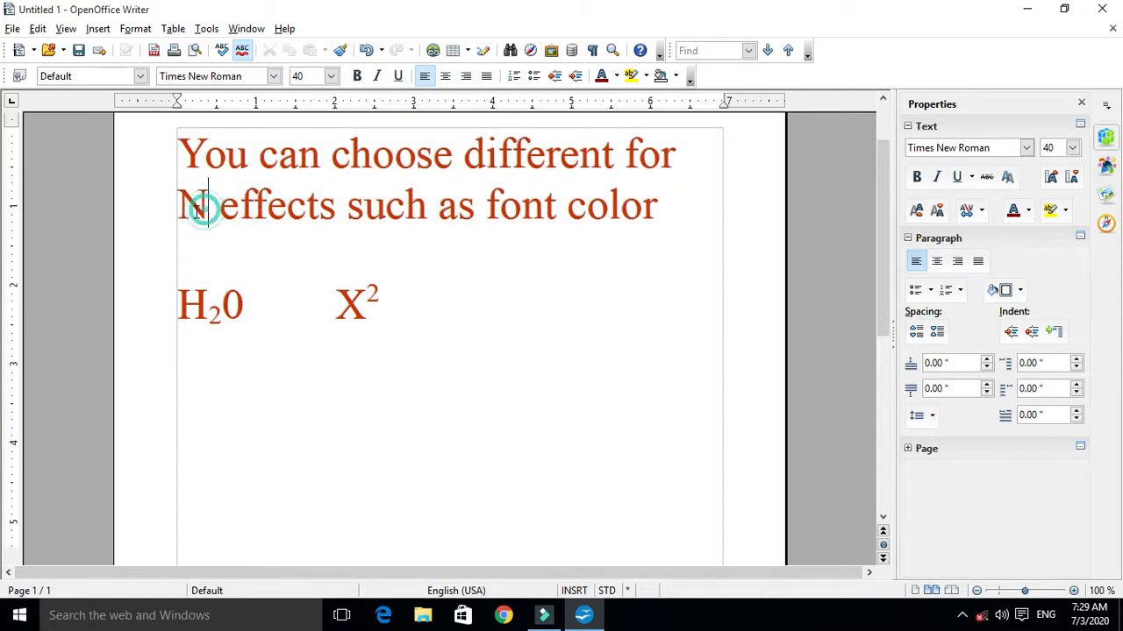
pyautogui.moveTo(205, 205); pyautogui.dragTo(178, 217)
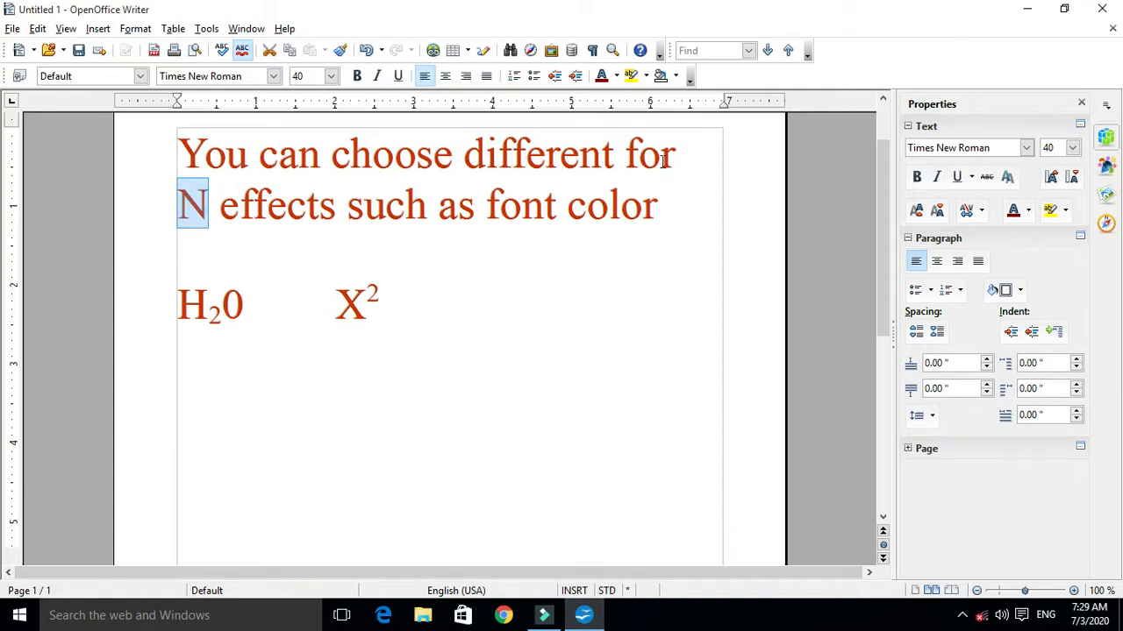
pyautogui.click(674, 158)
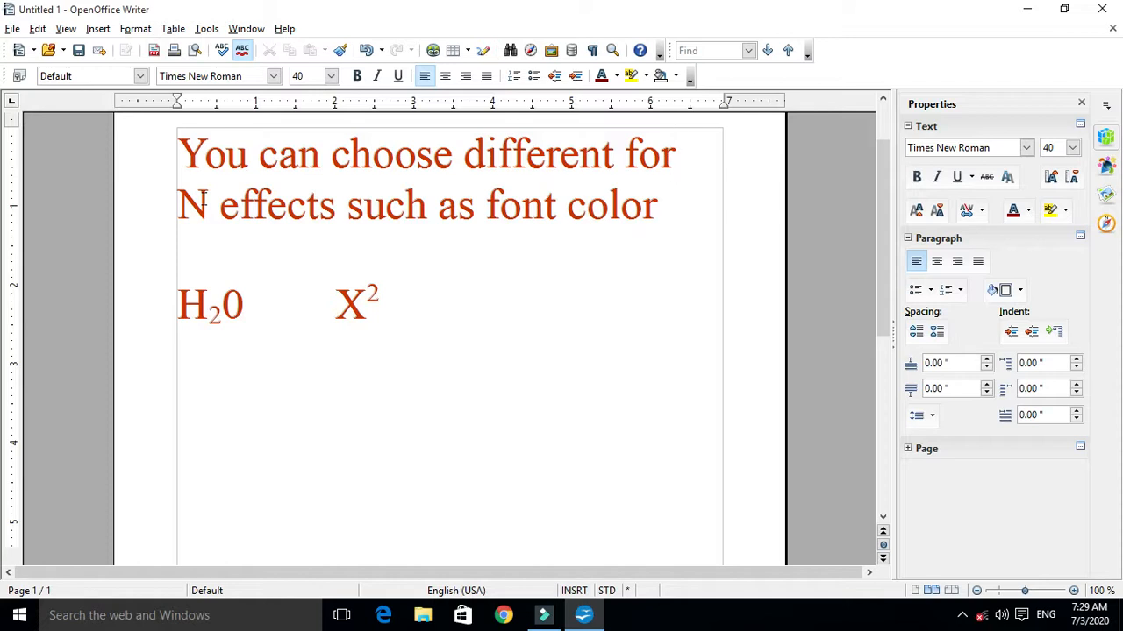
pyautogui.moveTo(218, 200); pyautogui.dragTo(176, 201)
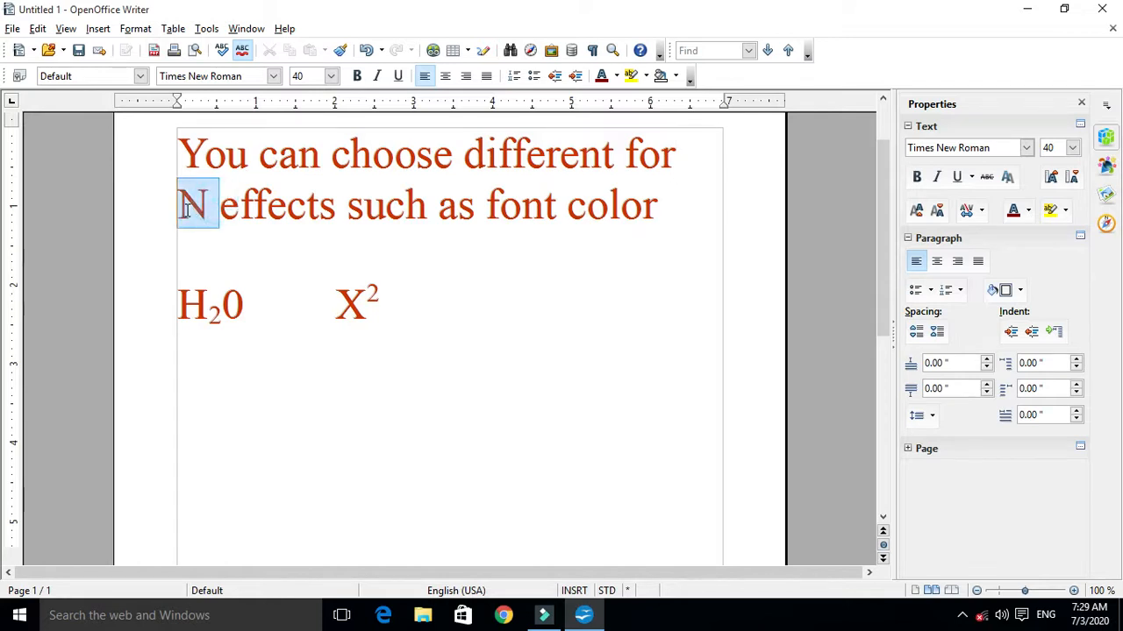
# Highlight the initial letters N and Y of the two lines above H20 to examine their sentence-case capitals
pyautogui.click(242, 247)
pyautogui.click(207, 203)
pyautogui.moveTo(207, 204); pyautogui.dragTo(170, 211)
pyautogui.moveTo(206, 154); pyautogui.dragTo(180, 156)
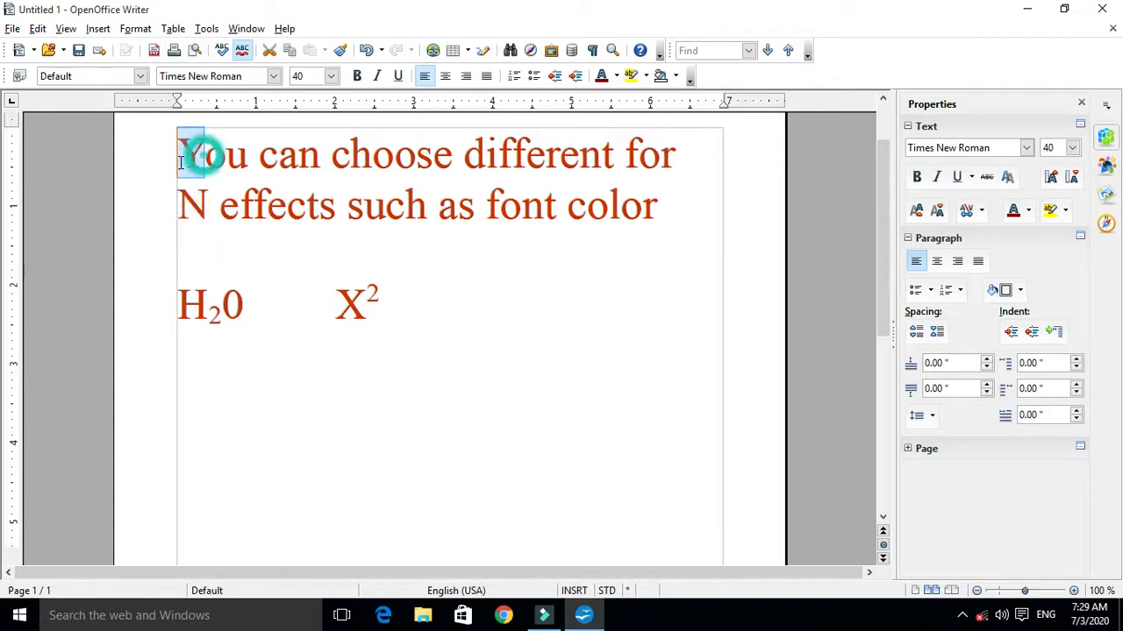
# Select both lines of text above H20 and change their case to lowercase
pyautogui.moveTo(683, 223); pyautogui.dragTo(138, 161)
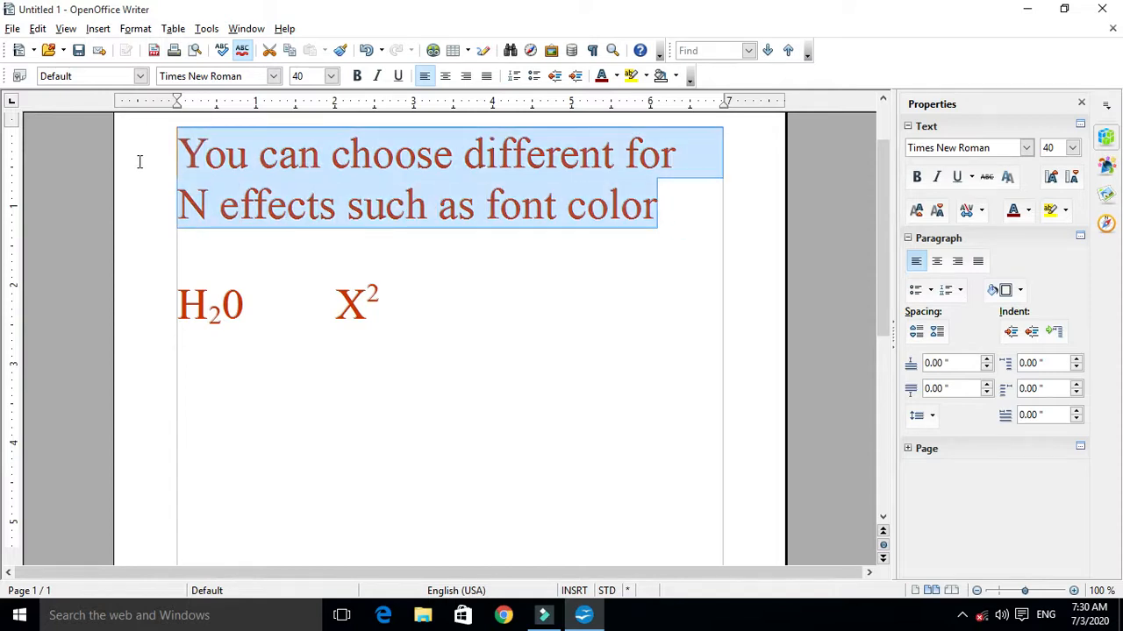
pyautogui.click(136, 29)
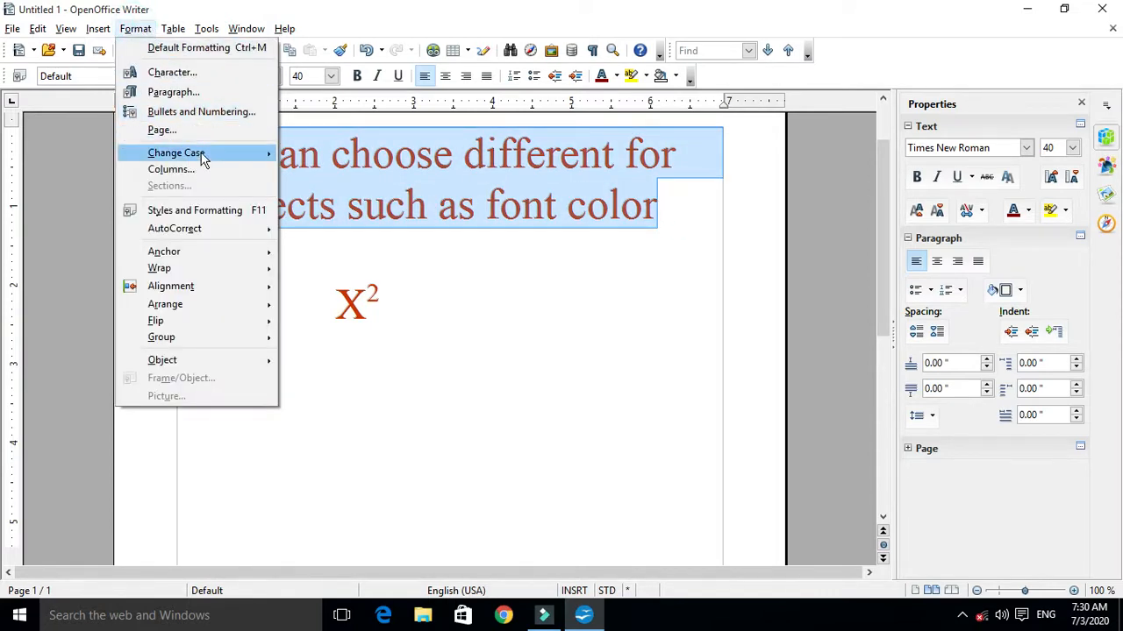
pyautogui.moveTo(202, 161)
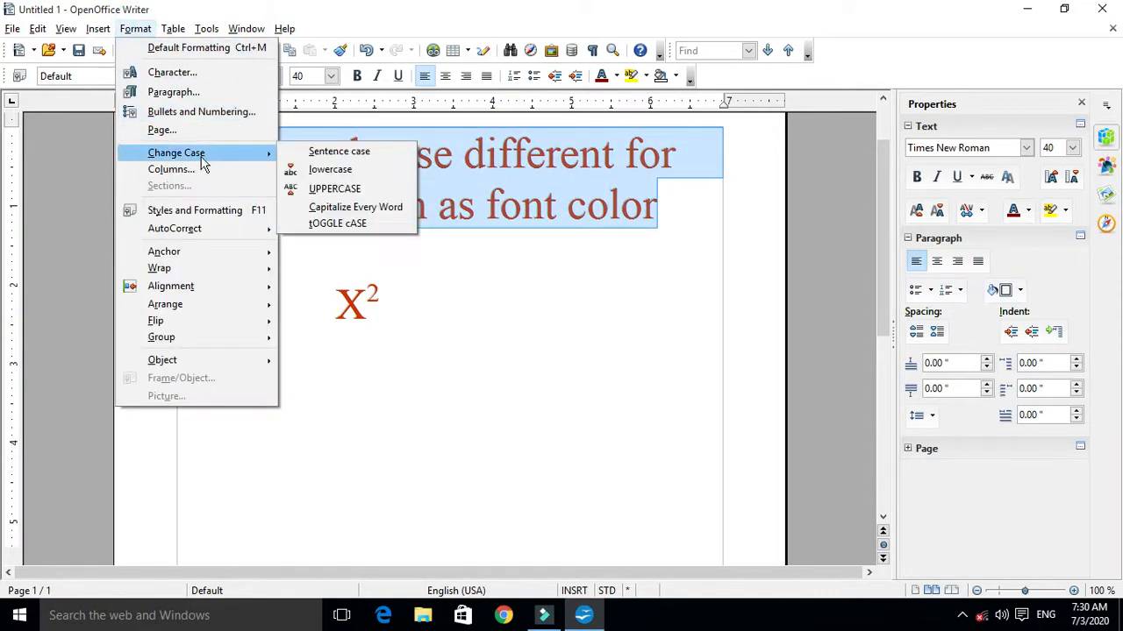
pyautogui.click(331, 170)
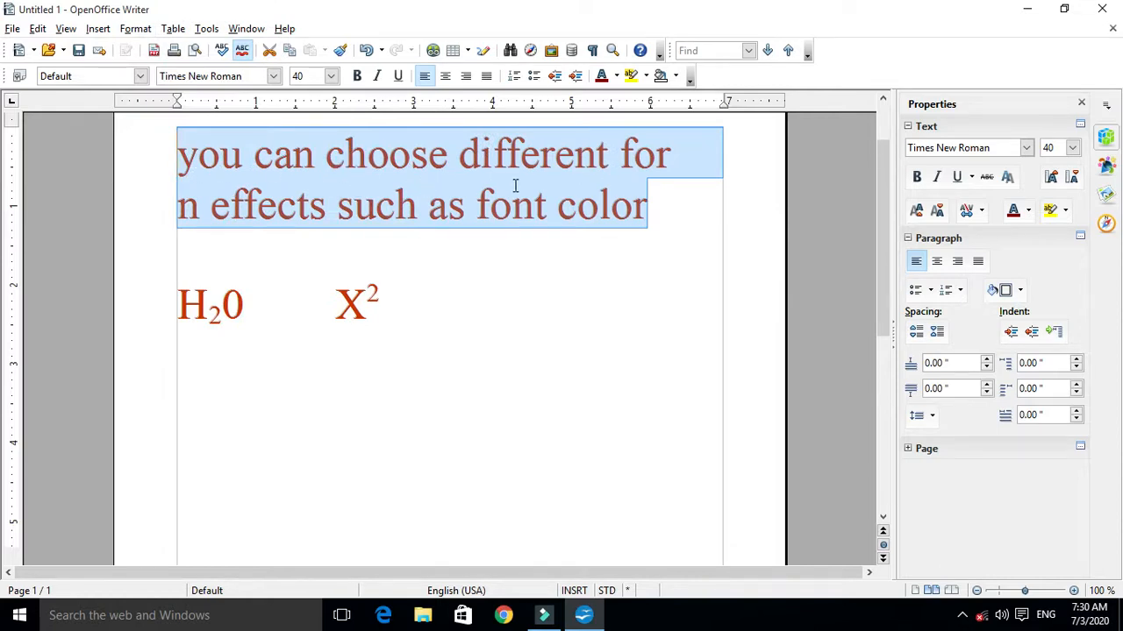
# Change the selected two lines above H20 to UPPERCASE
pyautogui.click(132, 29)
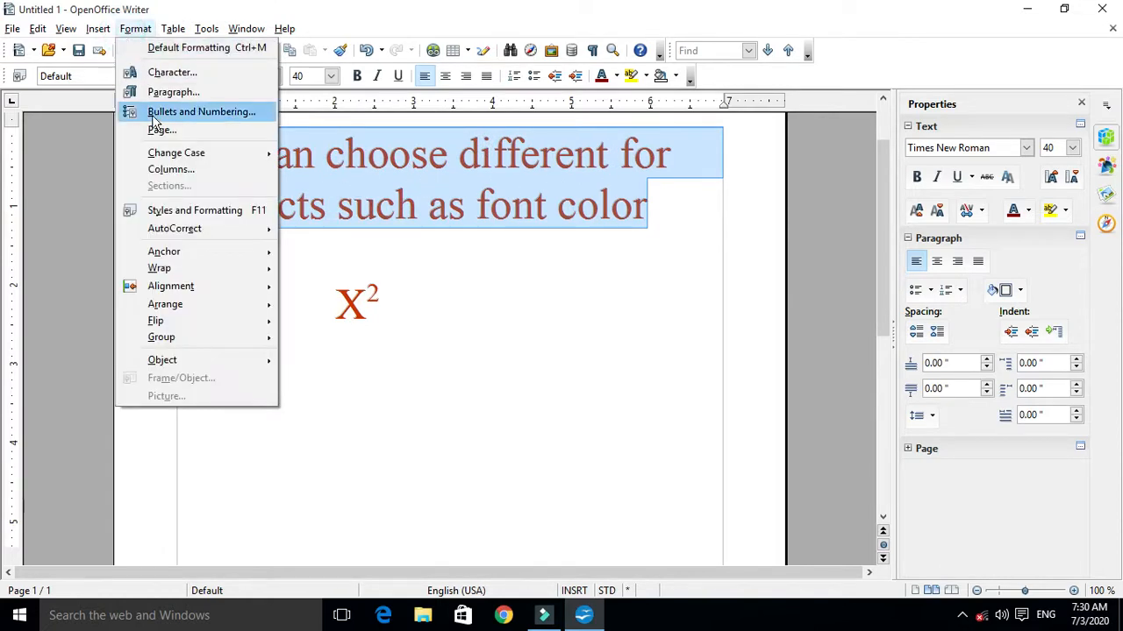
pyautogui.moveTo(242, 158)
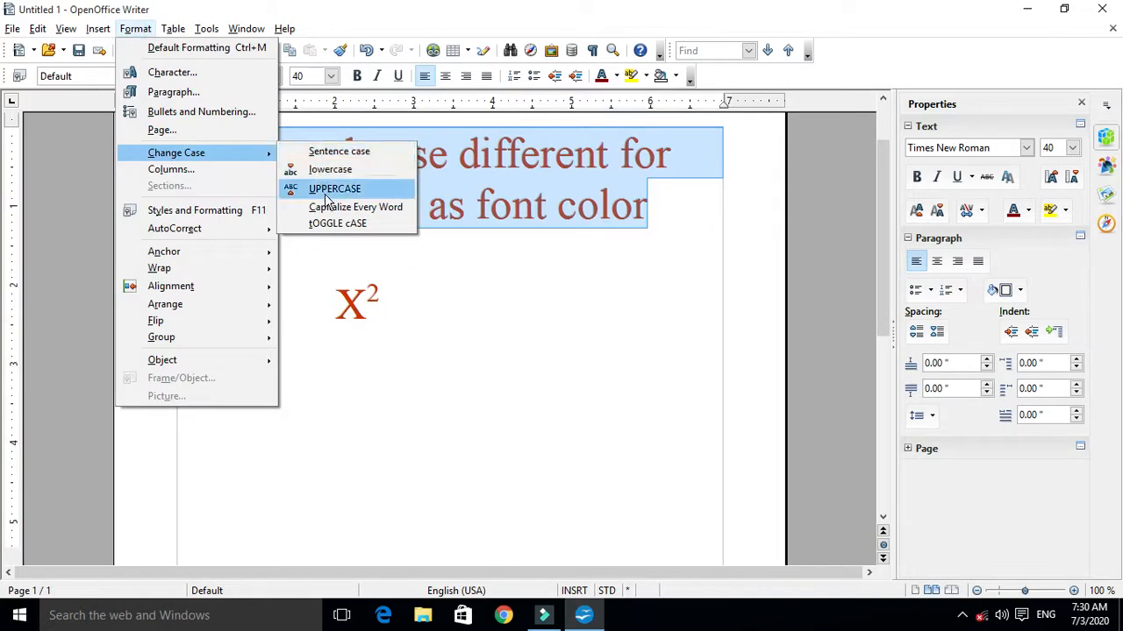
pyautogui.click(326, 193)
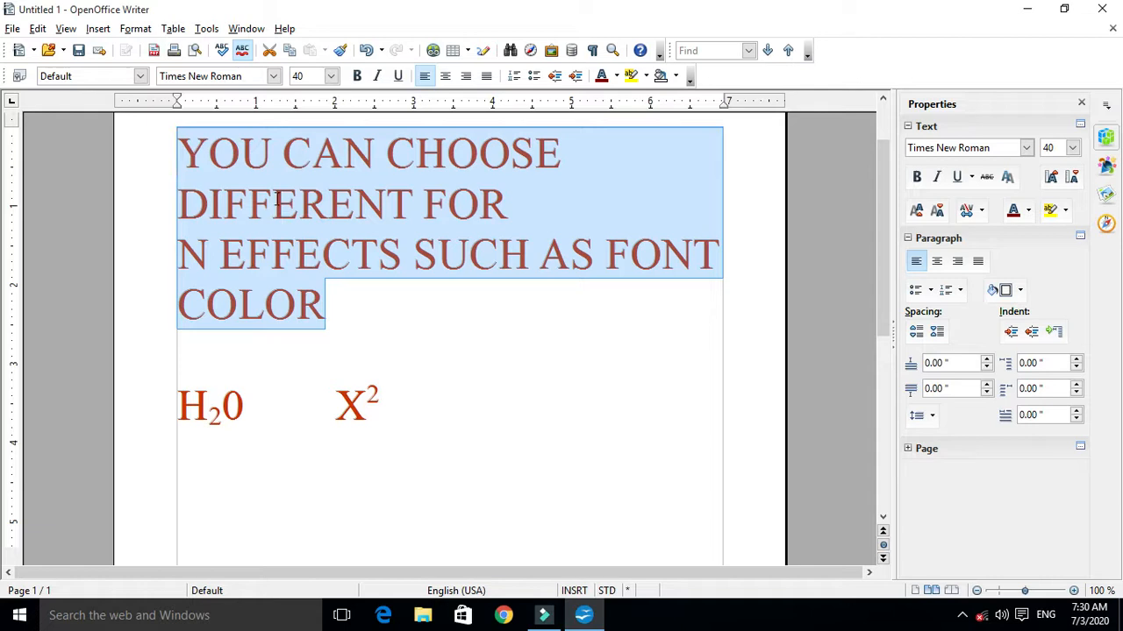
# Change the case of the selected heading text to Capitalize Every Word
pyautogui.click(135, 28)
pyautogui.moveTo(175, 156)
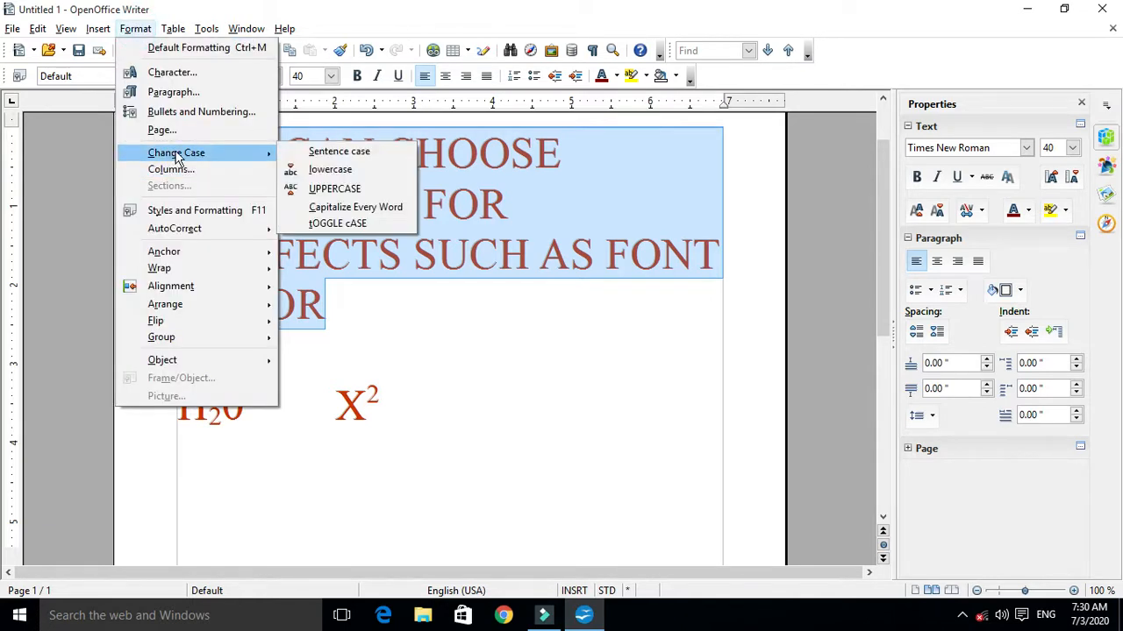
pyautogui.click(389, 213)
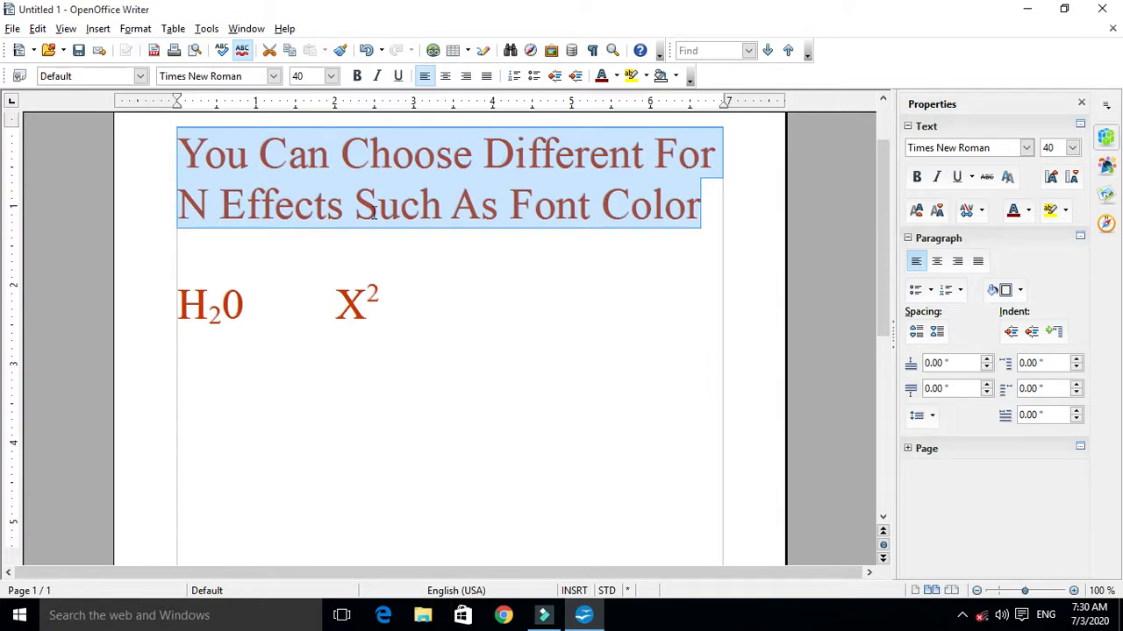
# Change the case of the selected heading text to tOGGLE cASE
pyautogui.click(136, 30)
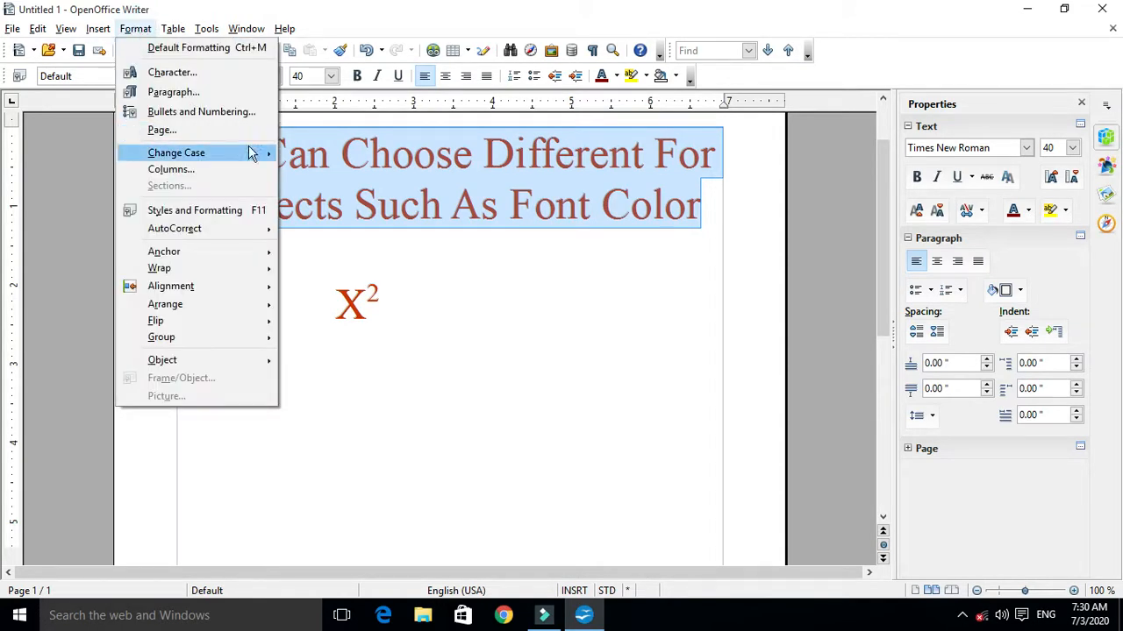
pyautogui.moveTo(259, 158)
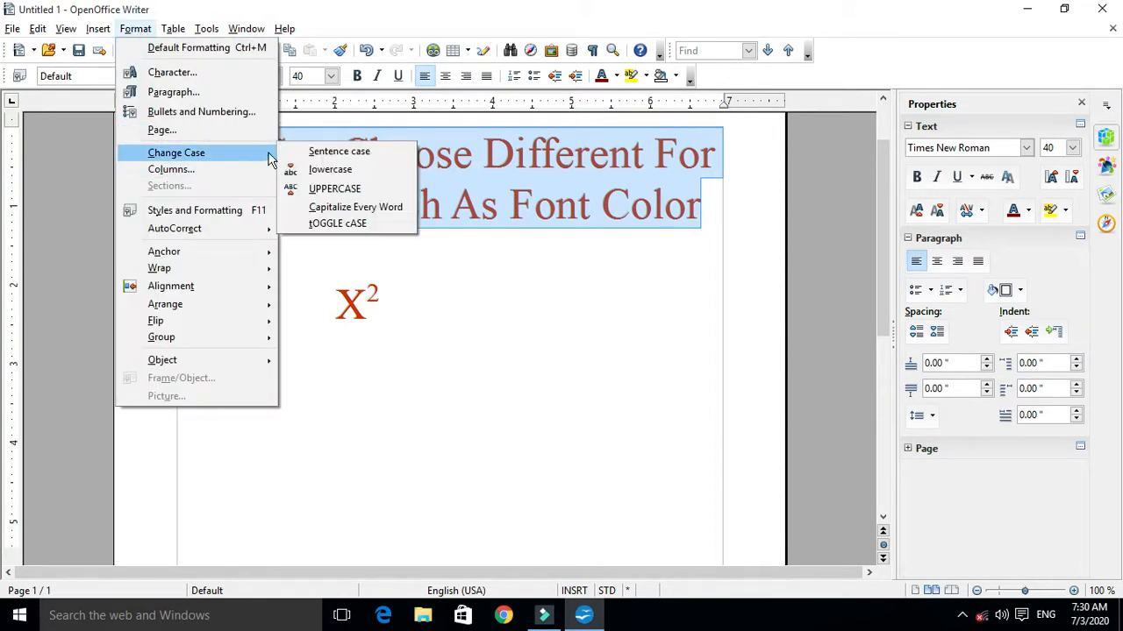
pyautogui.click(350, 226)
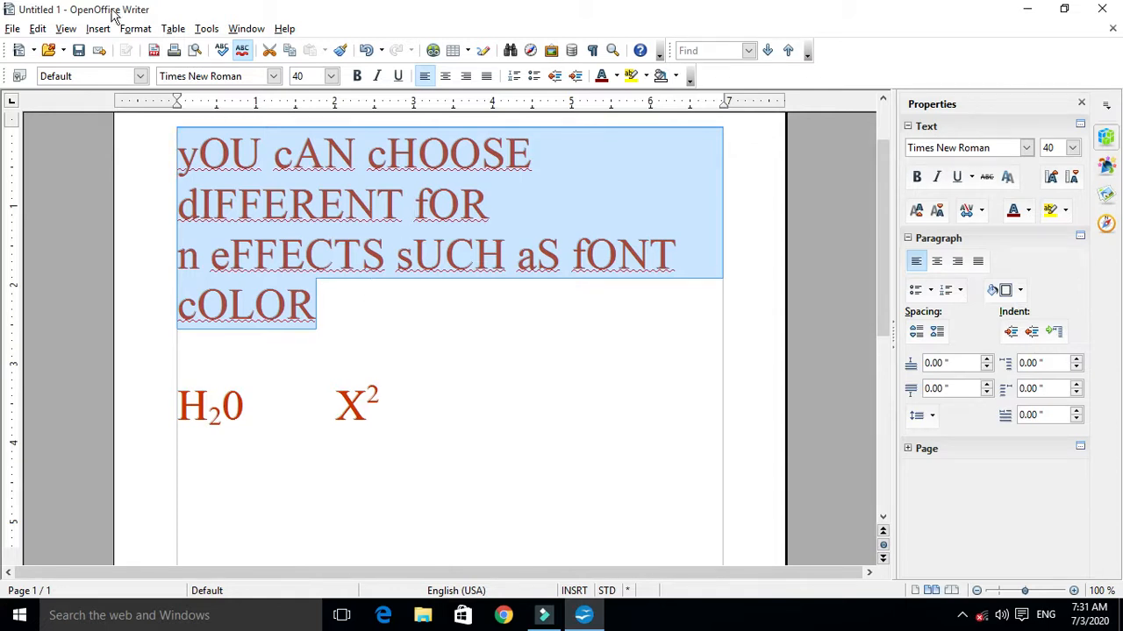
# Change the case of the selected heading text to Sentence case and deselect it
pyautogui.click(129, 34)
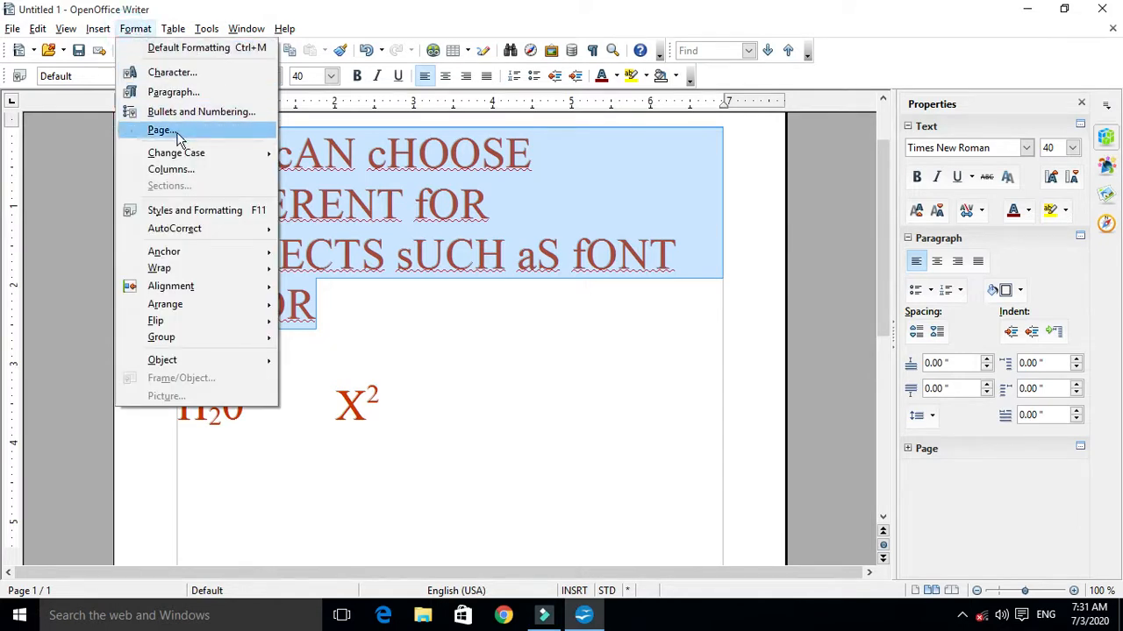
pyautogui.moveTo(268, 155)
pyautogui.click(335, 154)
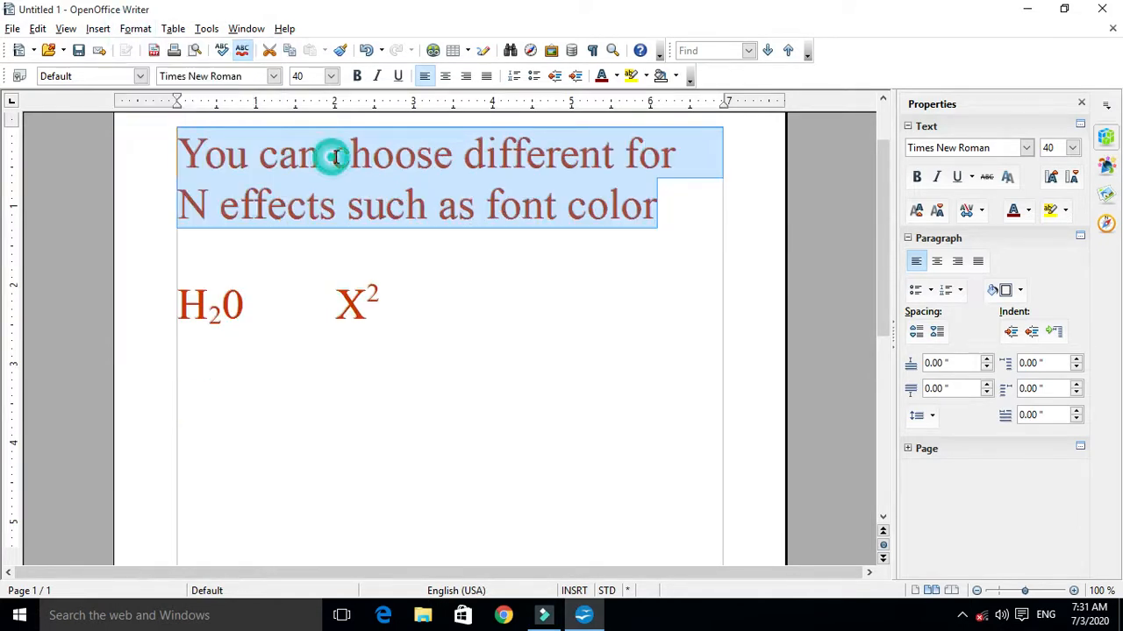
pyautogui.click(471, 221)
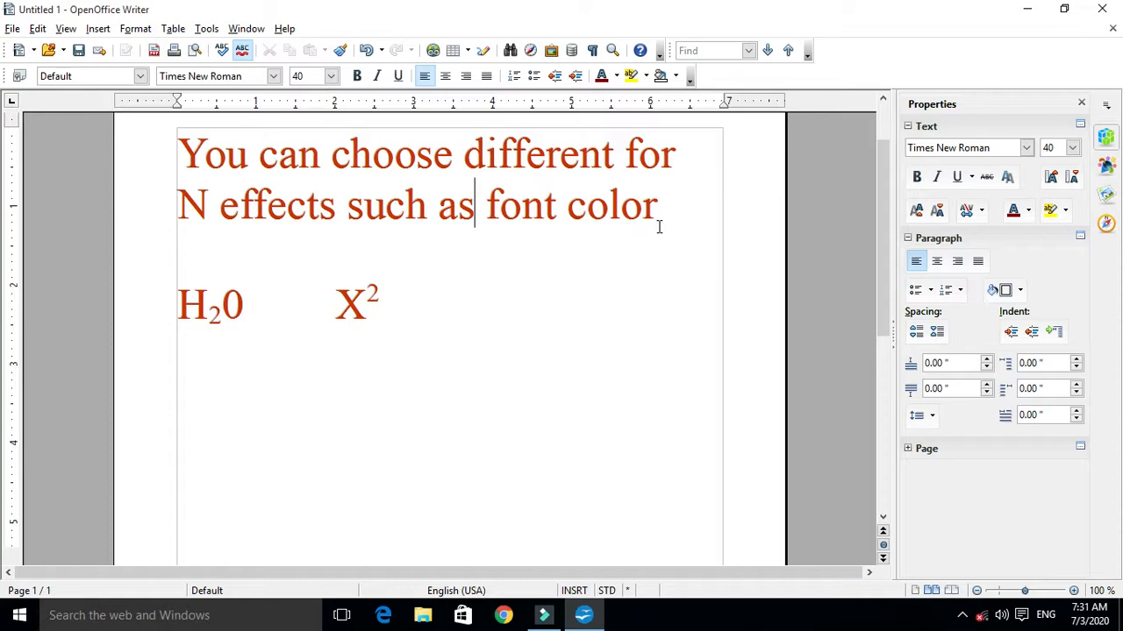
# Examine the font and font effects options in the Character settings for the two-line heading, and close them without changes
pyautogui.moveTo(661, 208); pyautogui.dragTo(176, 145)
pyautogui.click(136, 28)
pyautogui.click(149, 73)
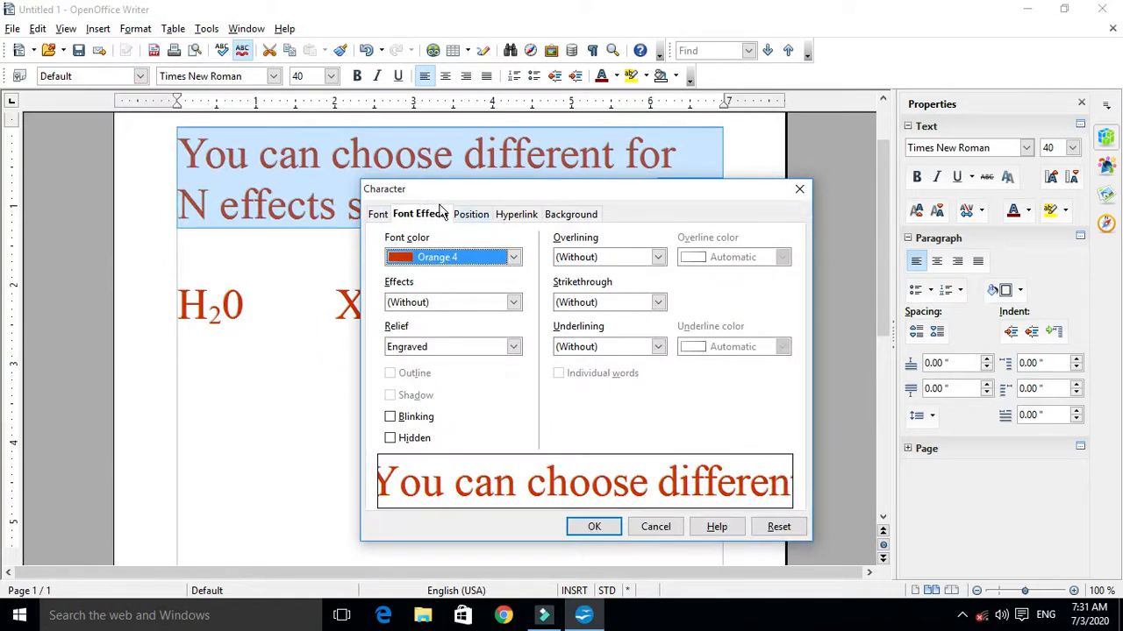
pyautogui.click(377, 214)
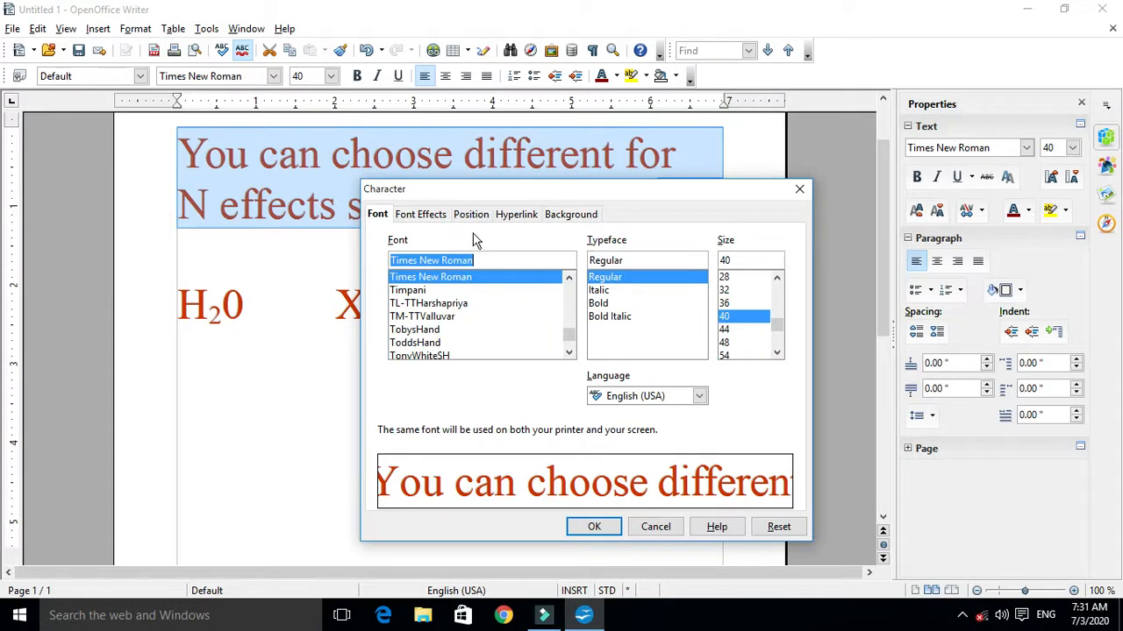
pyautogui.click(434, 215)
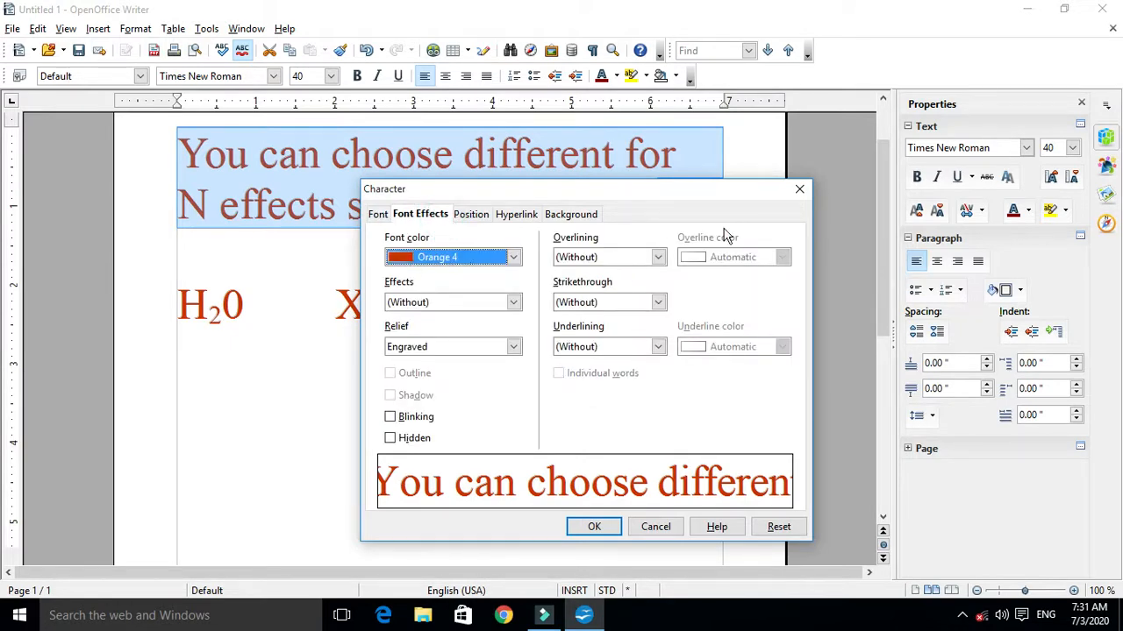
pyautogui.click(799, 188)
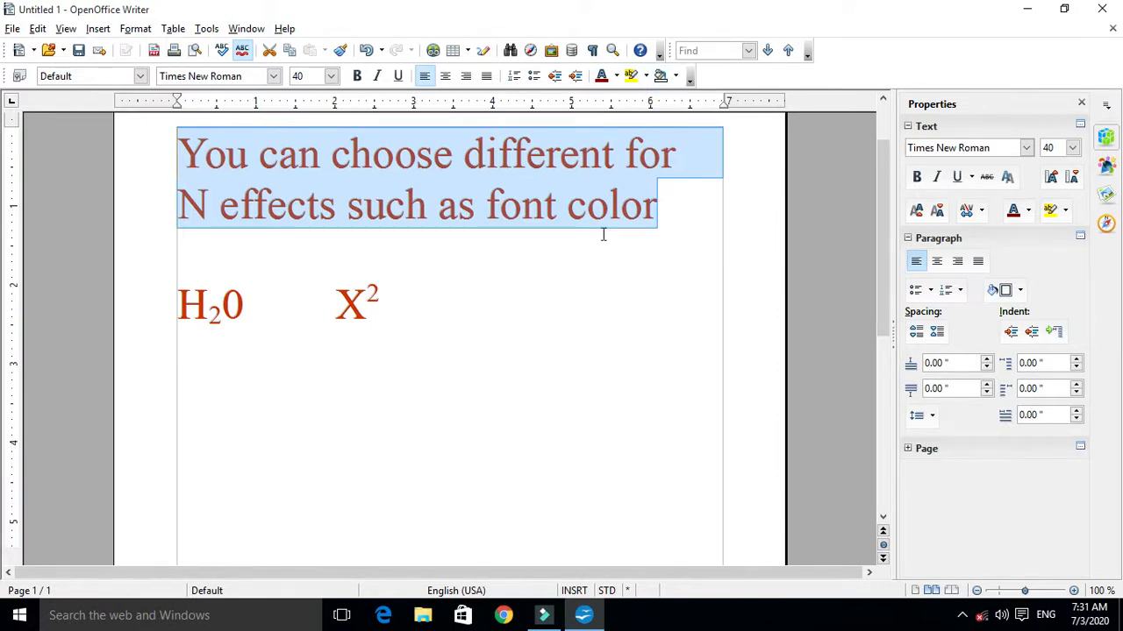
# Try bright purple and dark purple paragraph backgrounds on all the text, and settle on light pink
pyautogui.moveTo(408, 325); pyautogui.dragTo(188, 167)
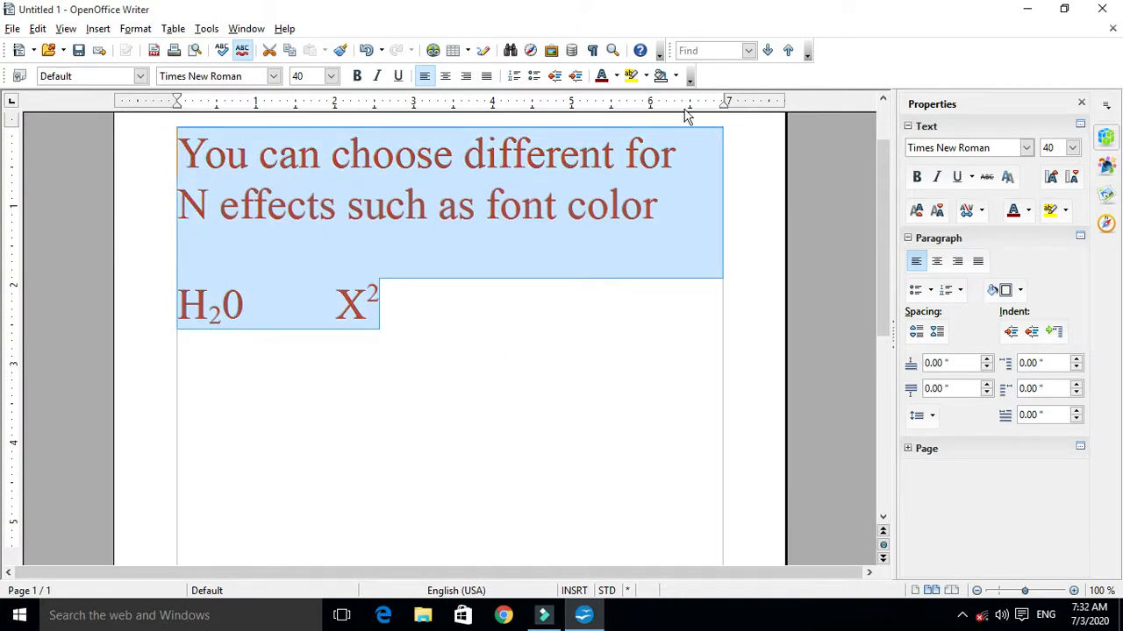
pyautogui.click(677, 76)
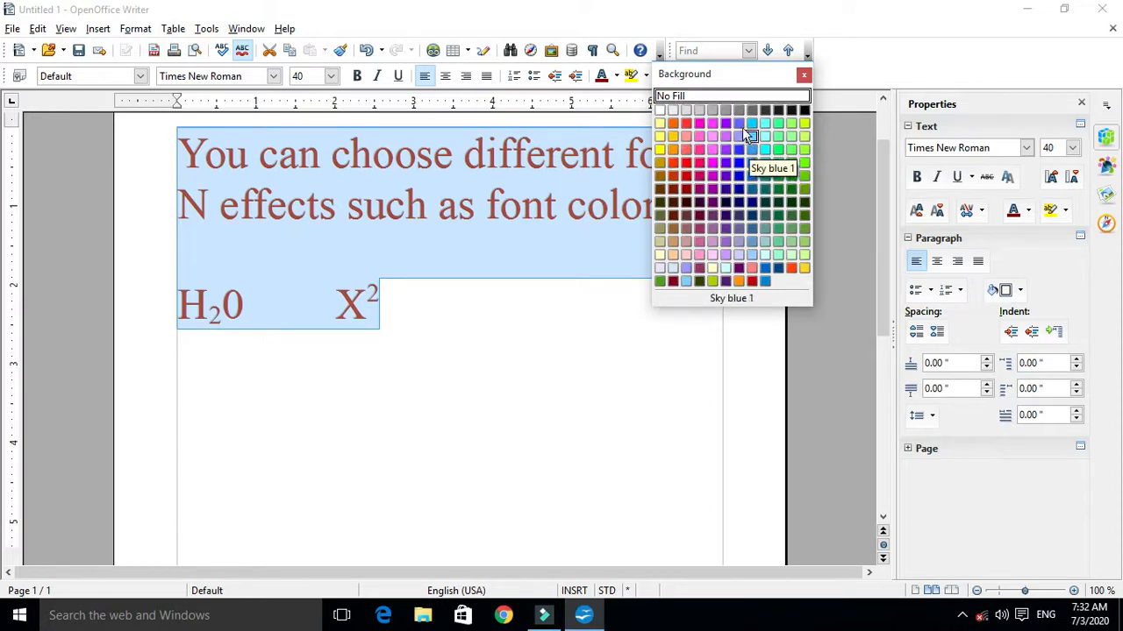
pyautogui.click(726, 123)
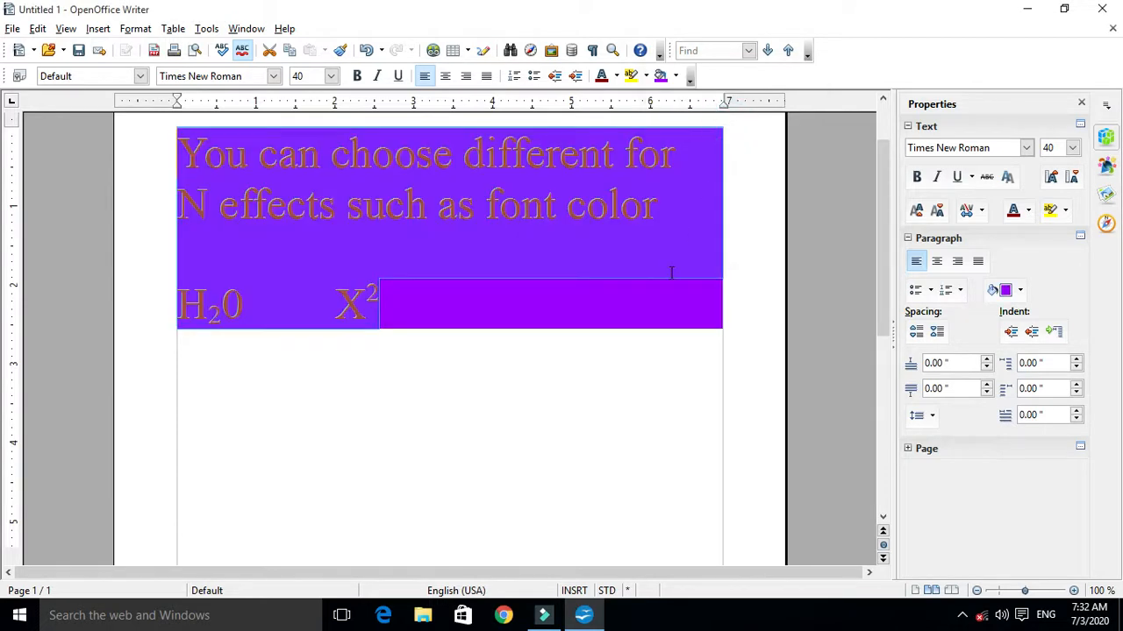
pyautogui.click(676, 76)
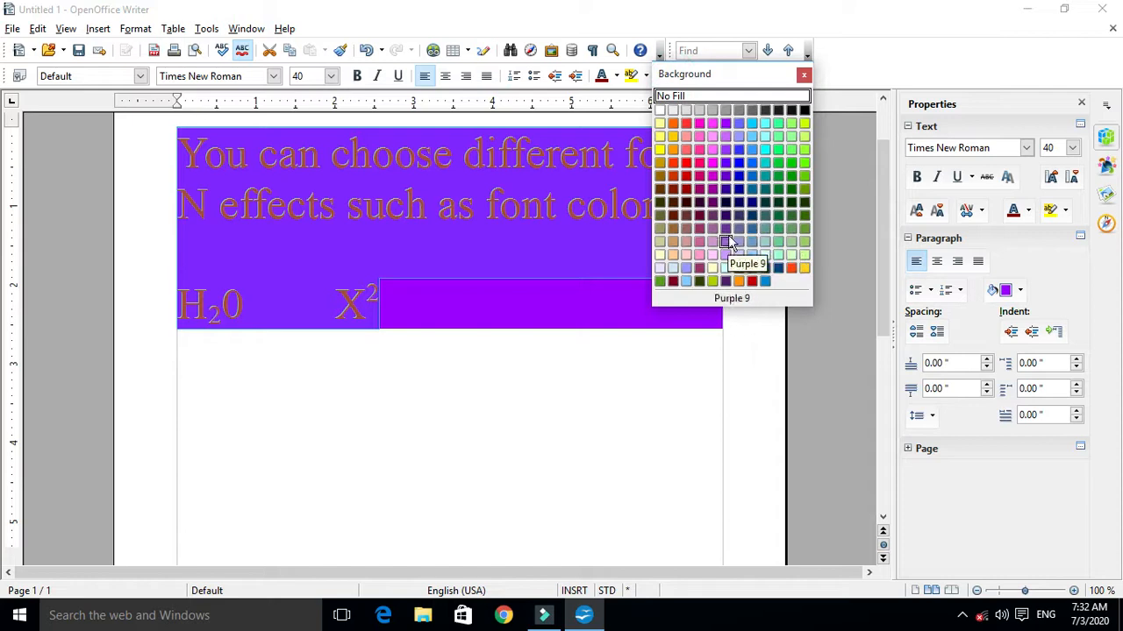
pyautogui.click(726, 254)
pyautogui.click(675, 76)
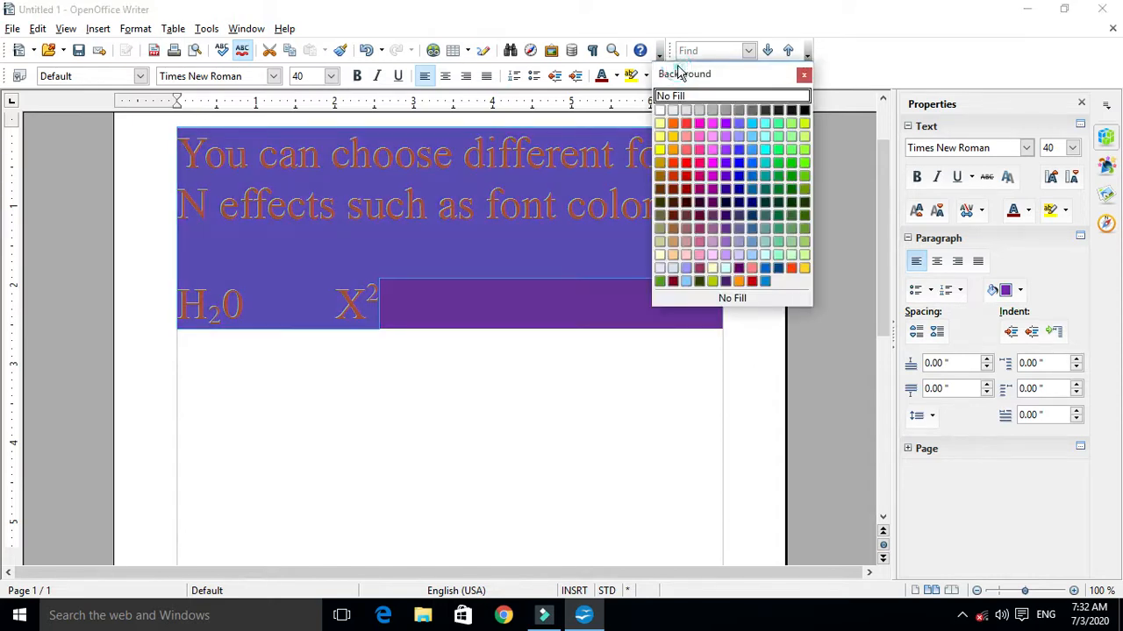
pyautogui.click(686, 256)
pyautogui.click(526, 364)
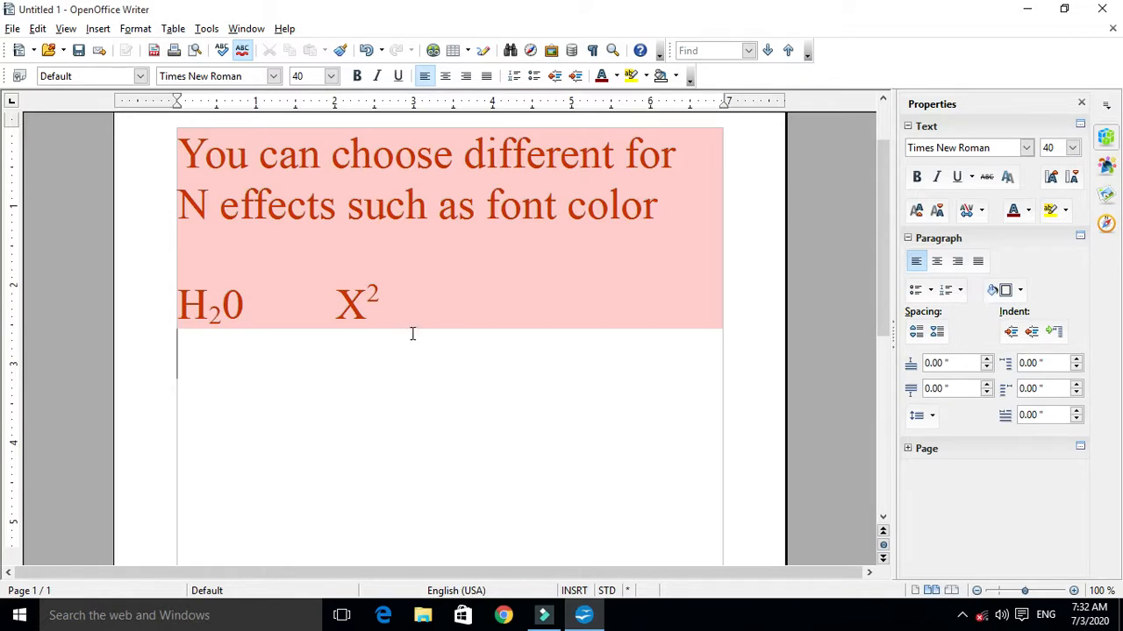
# Undo the background color and letter case changes, back to the sentence-case heading without a background
pyautogui.hotkey('ctrl', 'z')
pyautogui.hotkey('ctrl', 'z')
pyautogui.hotkey('ctrl', 'z')
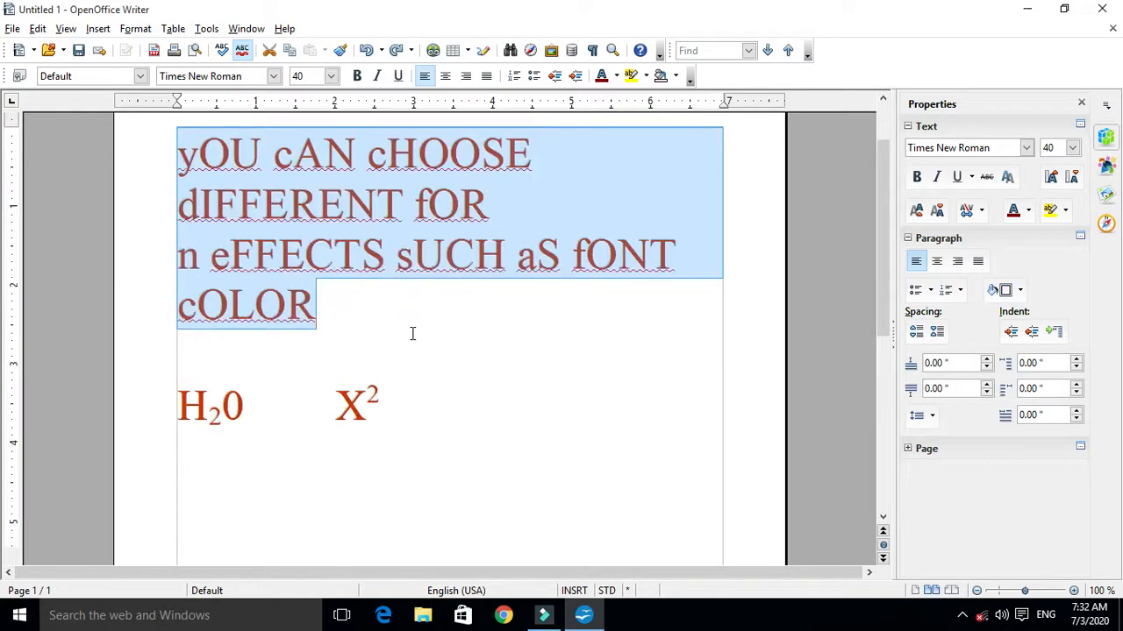
pyautogui.hotkey('ctrl', 'z')
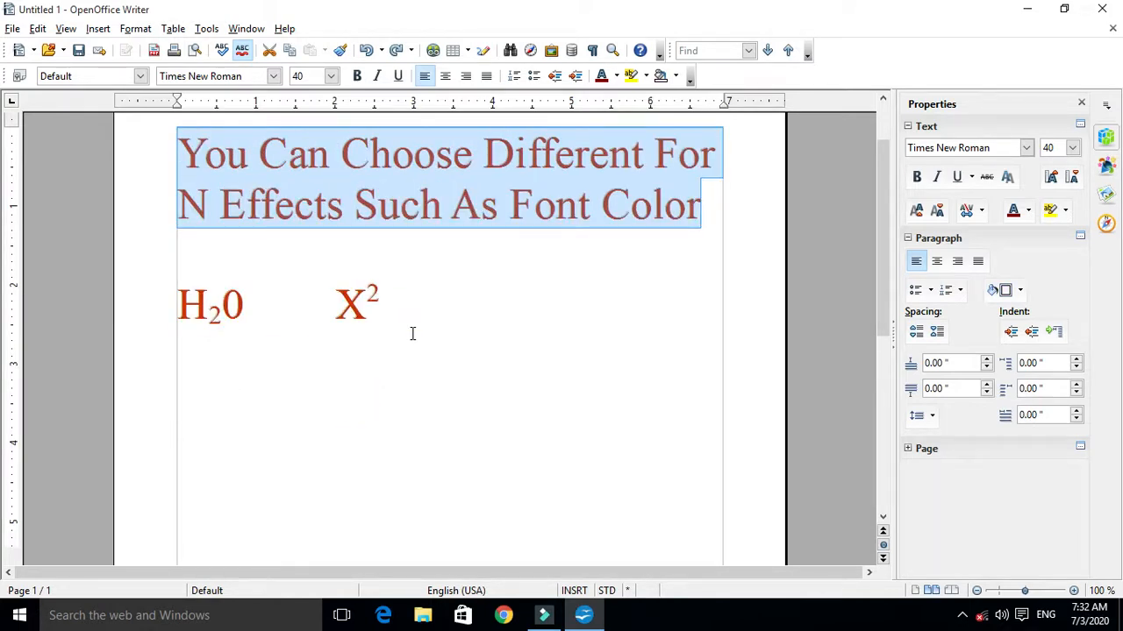
pyautogui.hotkey('ctrl', 'z')
pyautogui.hotkey('ctrl', 'z')
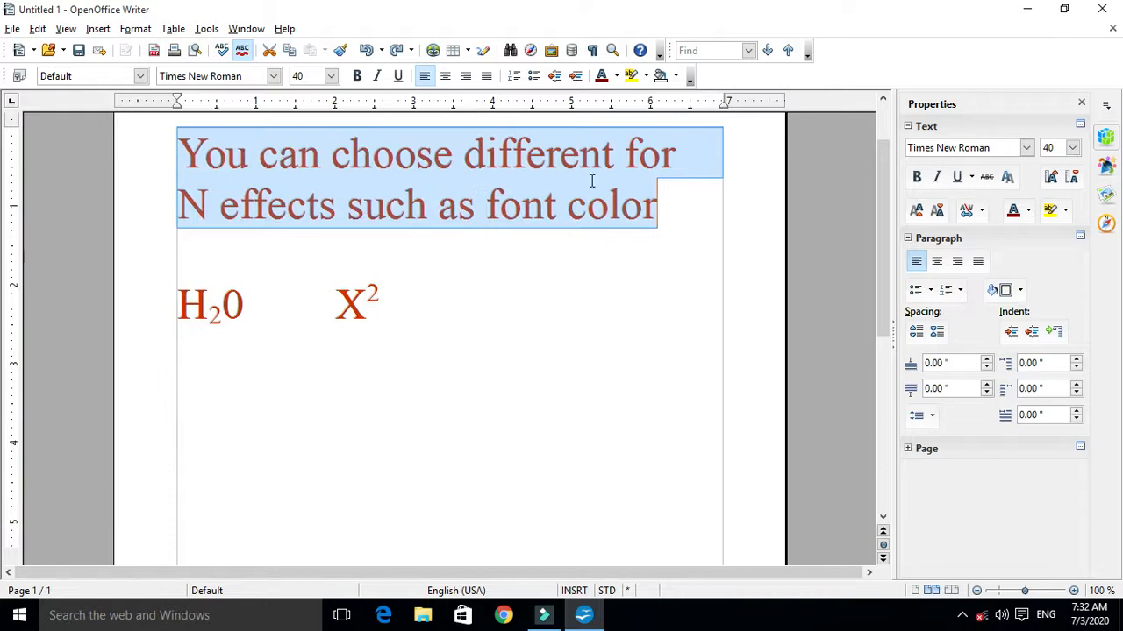
# Highlight the two-line heading text in light yellow
pyautogui.click(588, 179)
pyautogui.moveTo(690, 208); pyautogui.dragTo(169, 163)
pyautogui.click(647, 79)
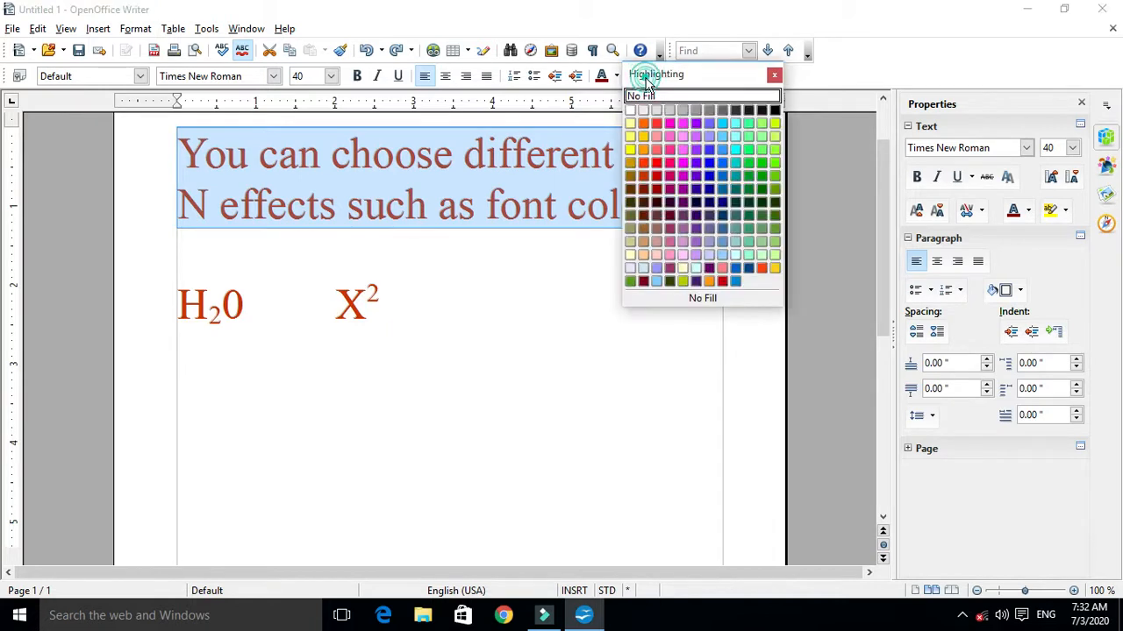
pyautogui.click(629, 126)
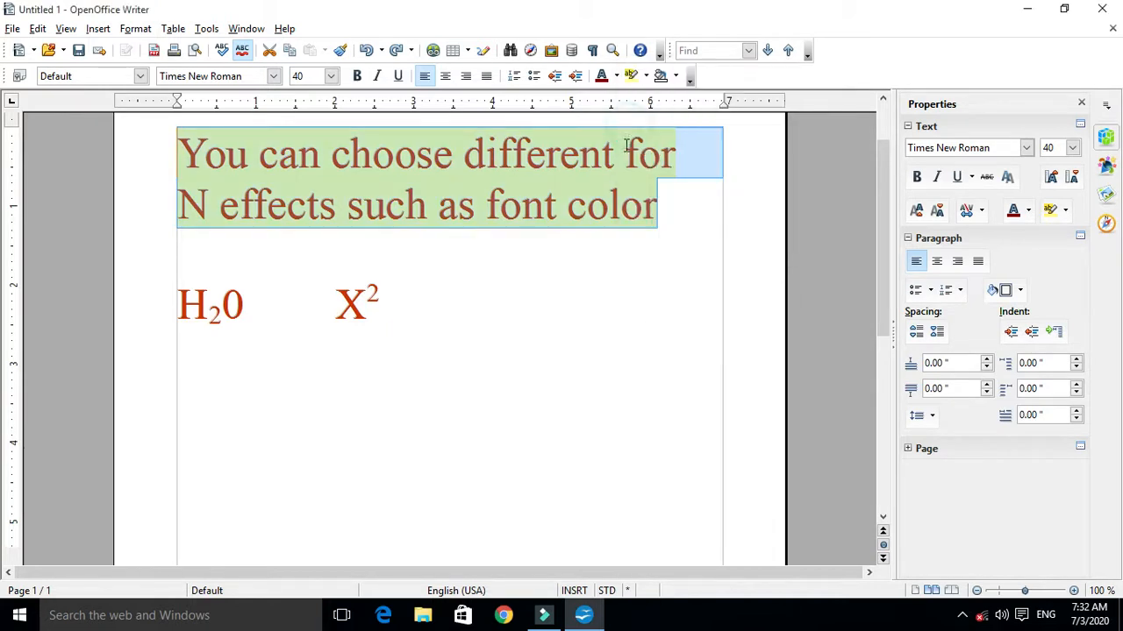
pyautogui.click(539, 263)
# Highlight the line with the H20 and X² formulas in the same light yellow
pyautogui.moveTo(395, 304); pyautogui.dragTo(178, 307)
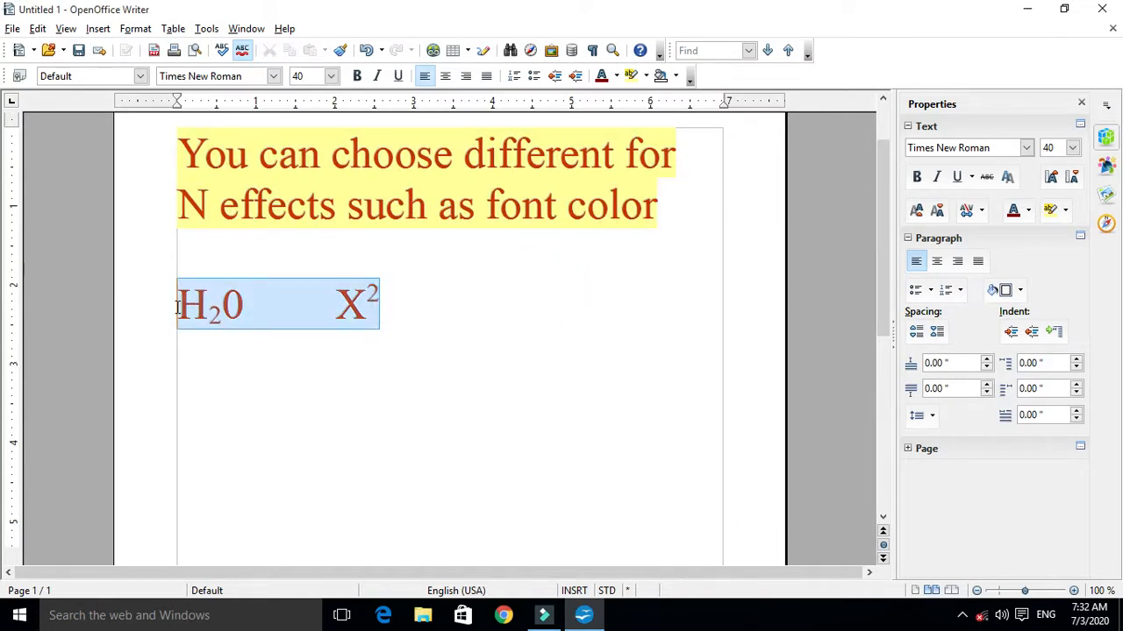
pyautogui.click(631, 76)
pyautogui.click(423, 313)
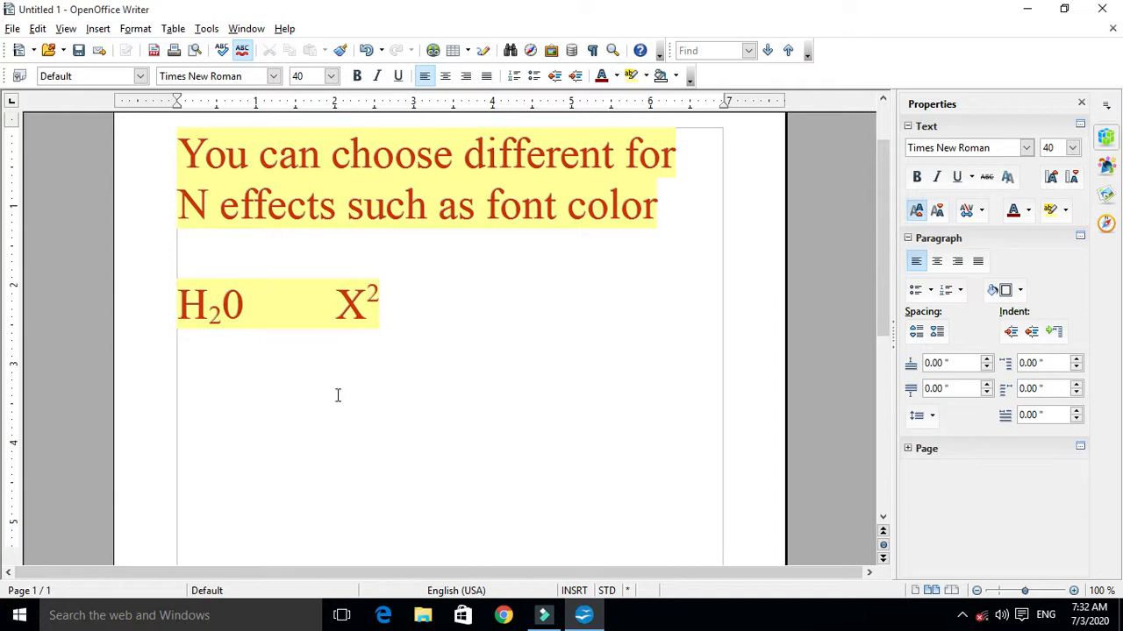
# Undo the yellow highlighting on the formula line and the heading
pyautogui.click(203, 244)
pyautogui.hotkey('ctrl', 'z')
pyautogui.hotkey('ctrl', 'z')
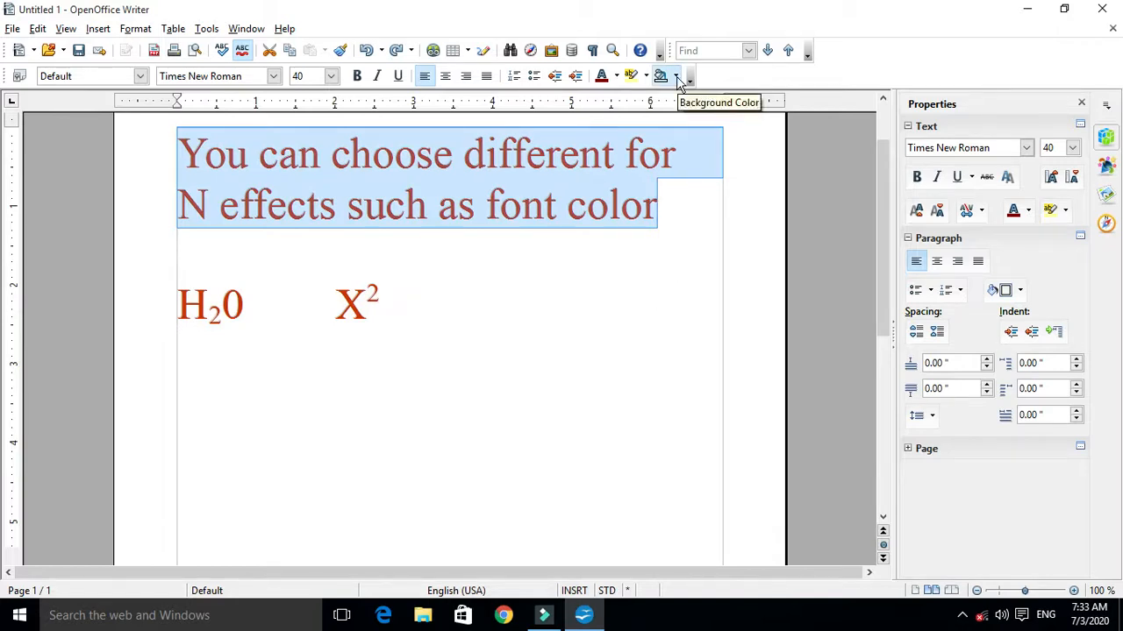
# Highlight the heading and formula lines together in light yellow, and clear the highlighting with No Fill
pyautogui.moveTo(391, 333); pyautogui.dragTo(184, 153)
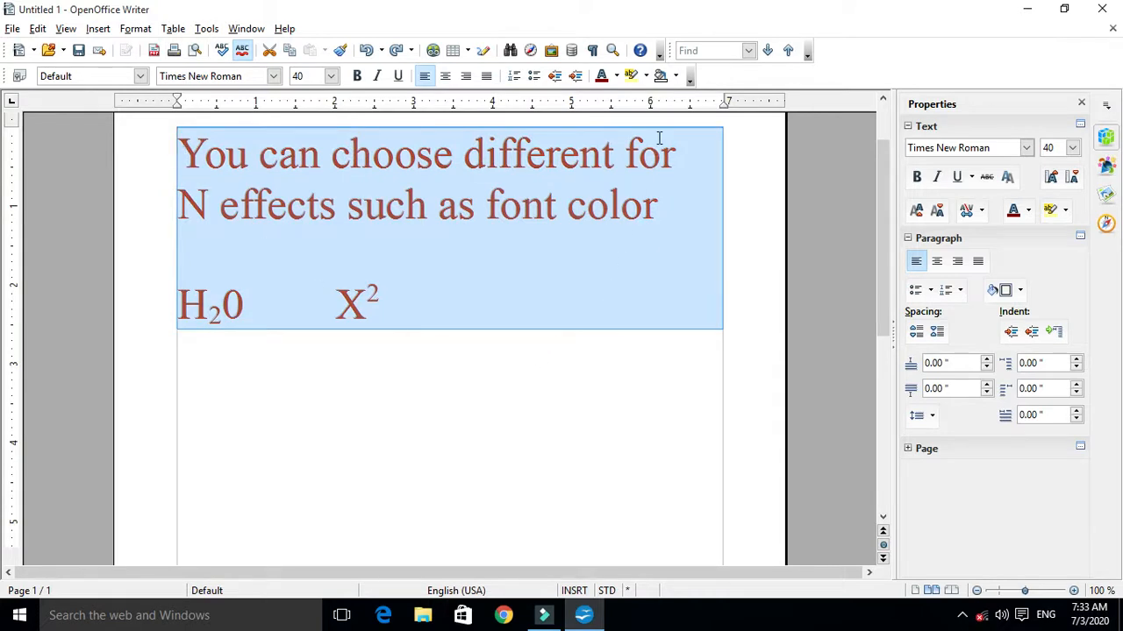
pyautogui.click(633, 76)
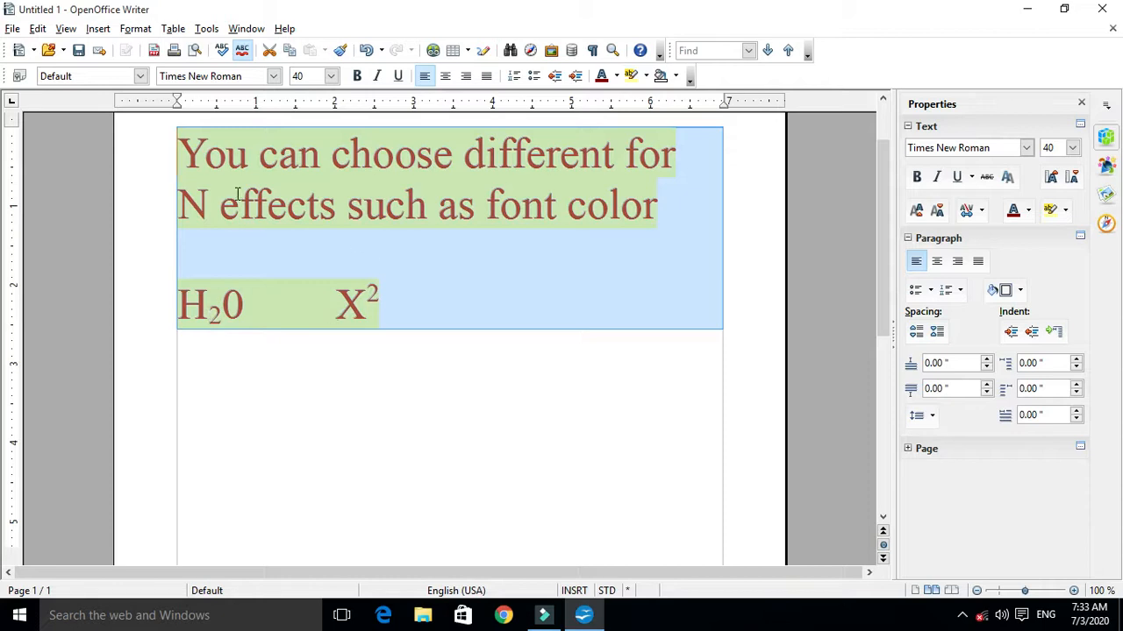
pyautogui.click(646, 76)
pyautogui.click(642, 92)
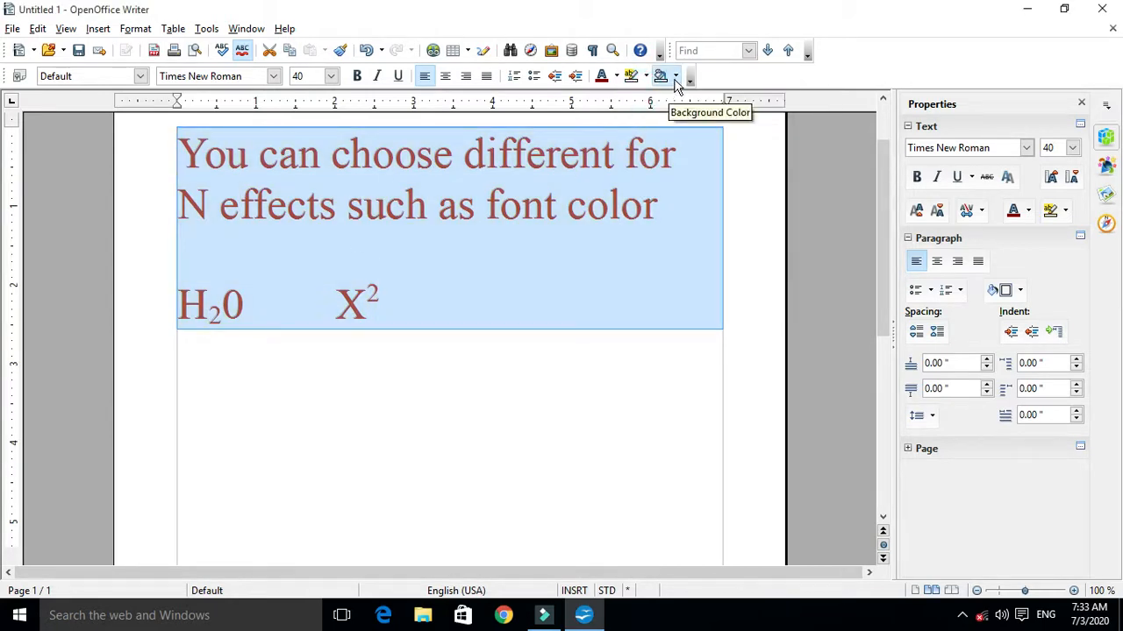
# Apply a light pink background color to the selected heading and formula paragraphs
pyautogui.click(677, 78)
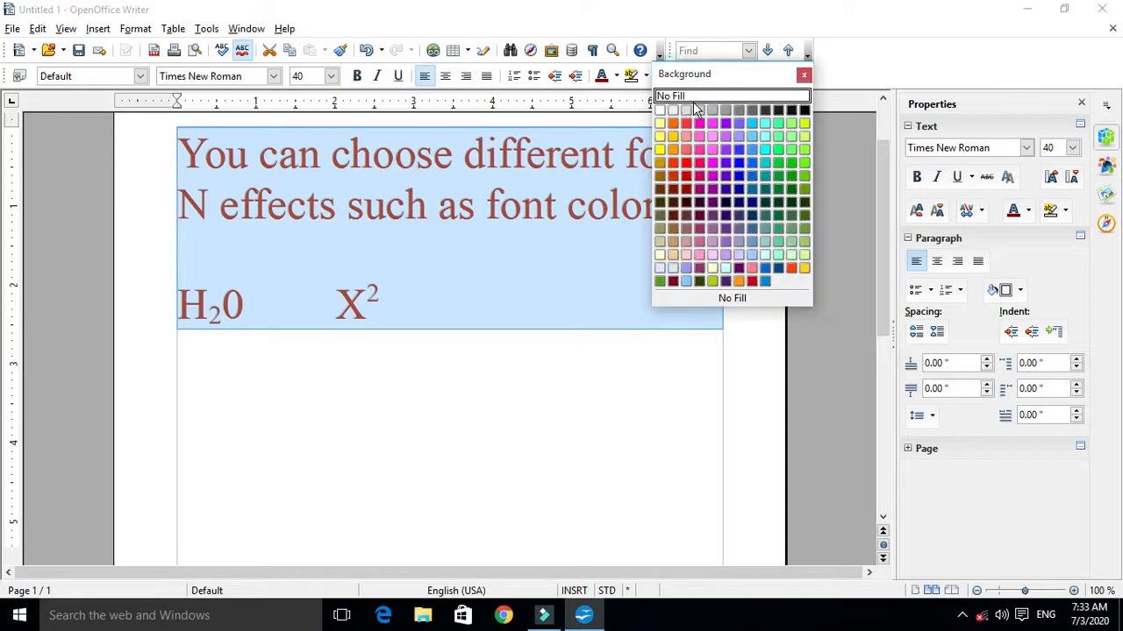
pyautogui.click(713, 258)
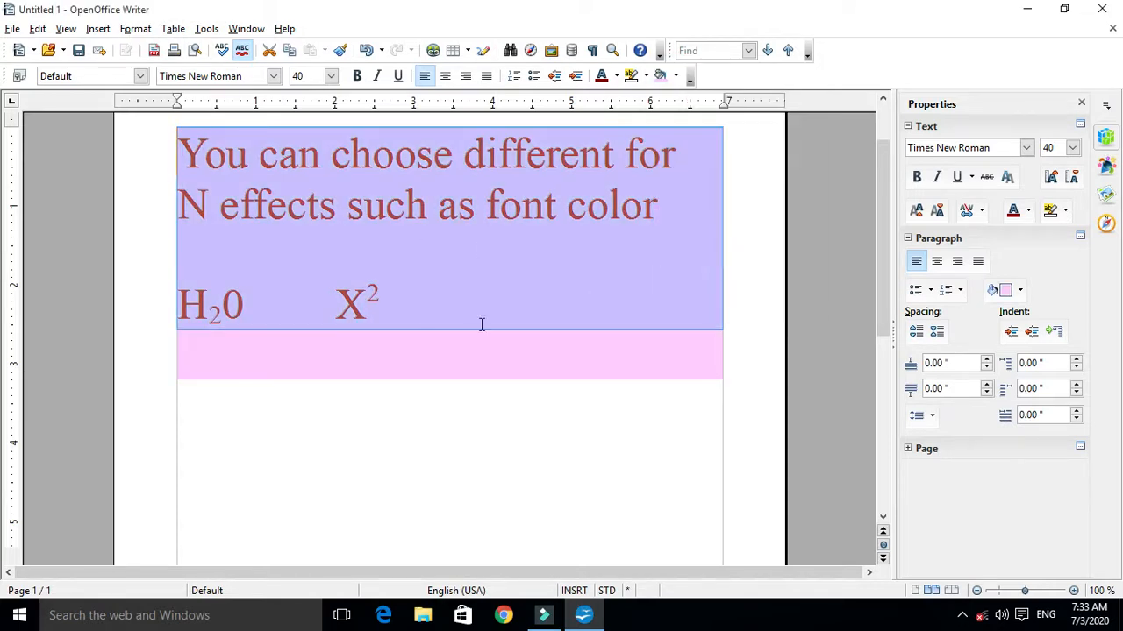
pyautogui.click(399, 403)
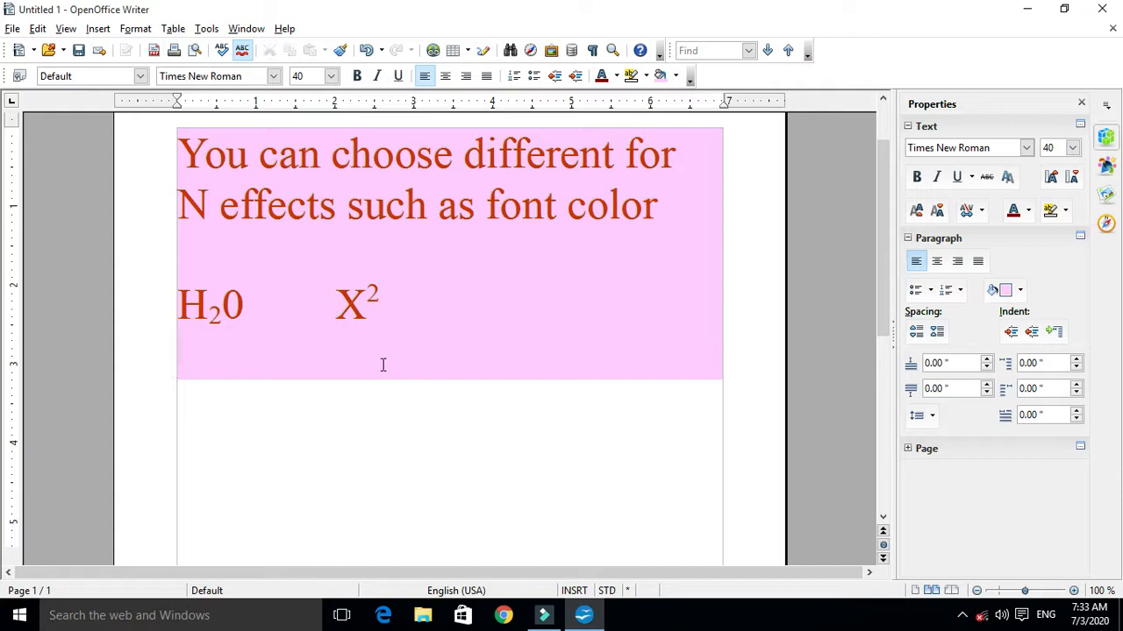
# Extend the pink background down the page by adding a run of blank paragraphs below the formula line
pyautogui.press('Return')
pyautogui.press('Return')
pyautogui.press('Return')
pyautogui.press('Return')
pyautogui.press('Return')
pyautogui.press('Return')
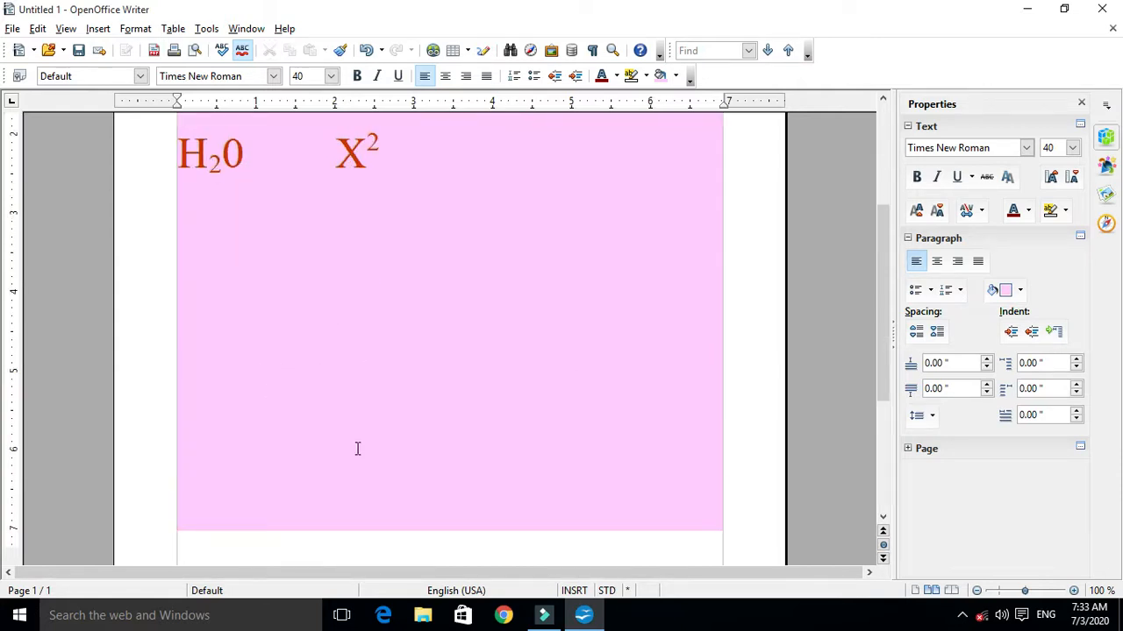
pyautogui.scroll(3, 357, 449)
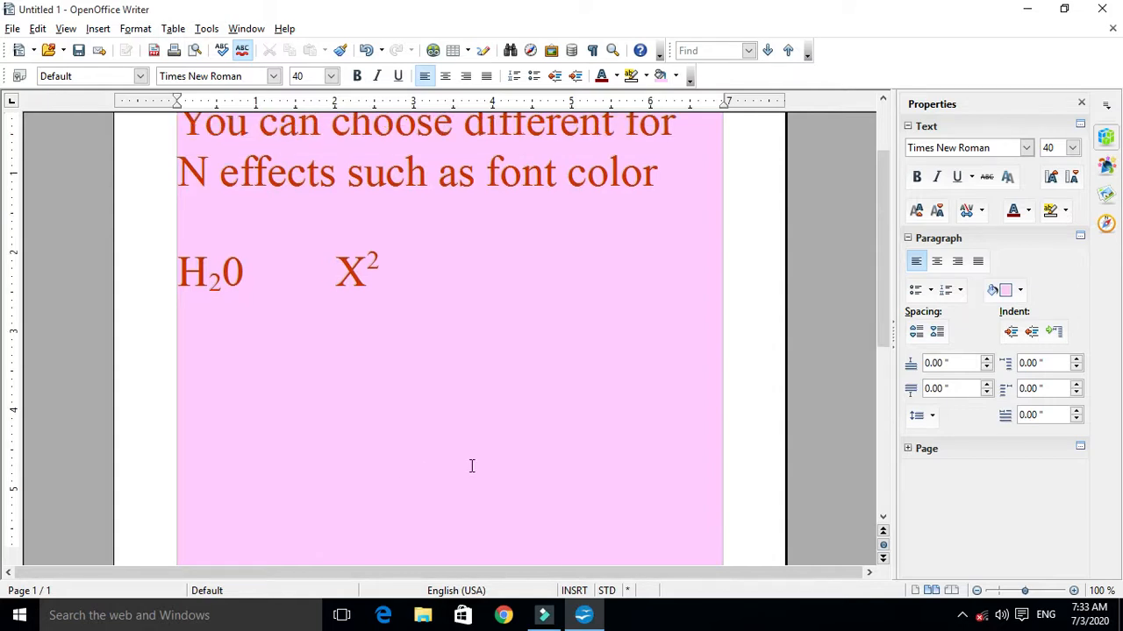
pyautogui.scroll(-6, 471, 466)
pyautogui.press('Return')
pyautogui.press('Return')
pyautogui.press('Return')
pyautogui.press('Return')
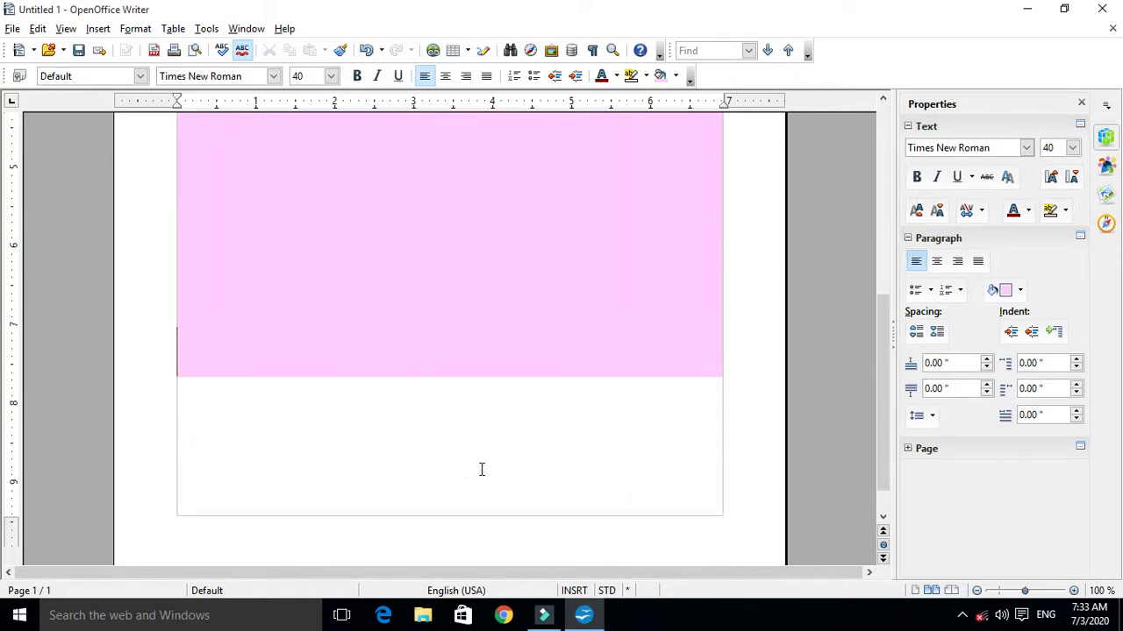
pyautogui.scroll(15, 491, 452)
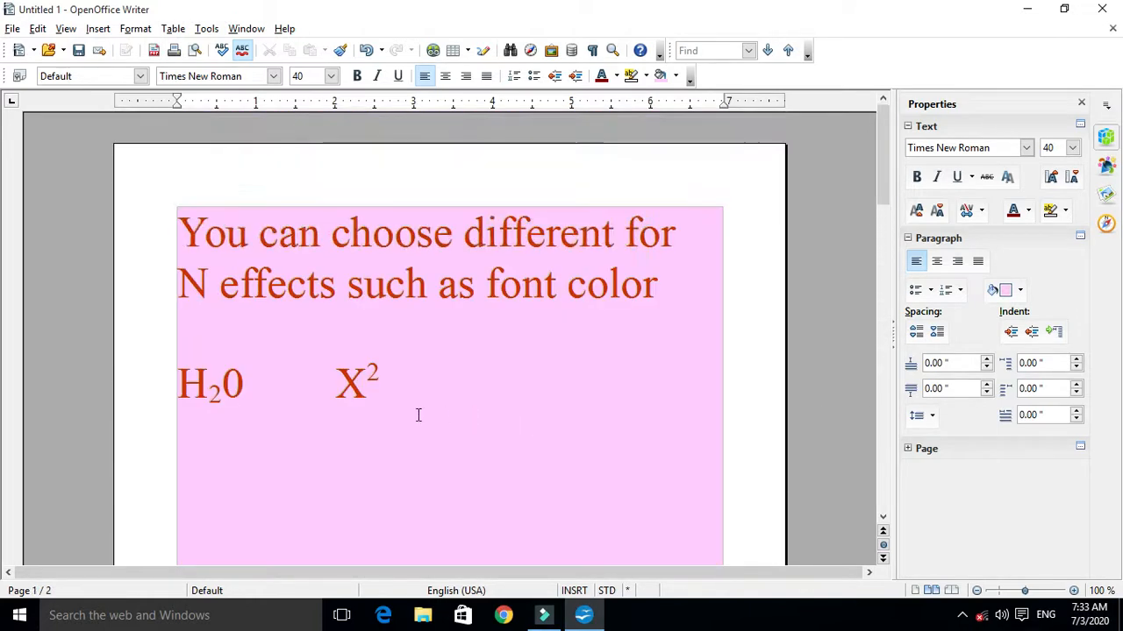
pyautogui.moveTo(413, 388); pyautogui.dragTo(183, 252)
pyautogui.moveTo(254, 441); pyautogui.dragTo(465, 570)
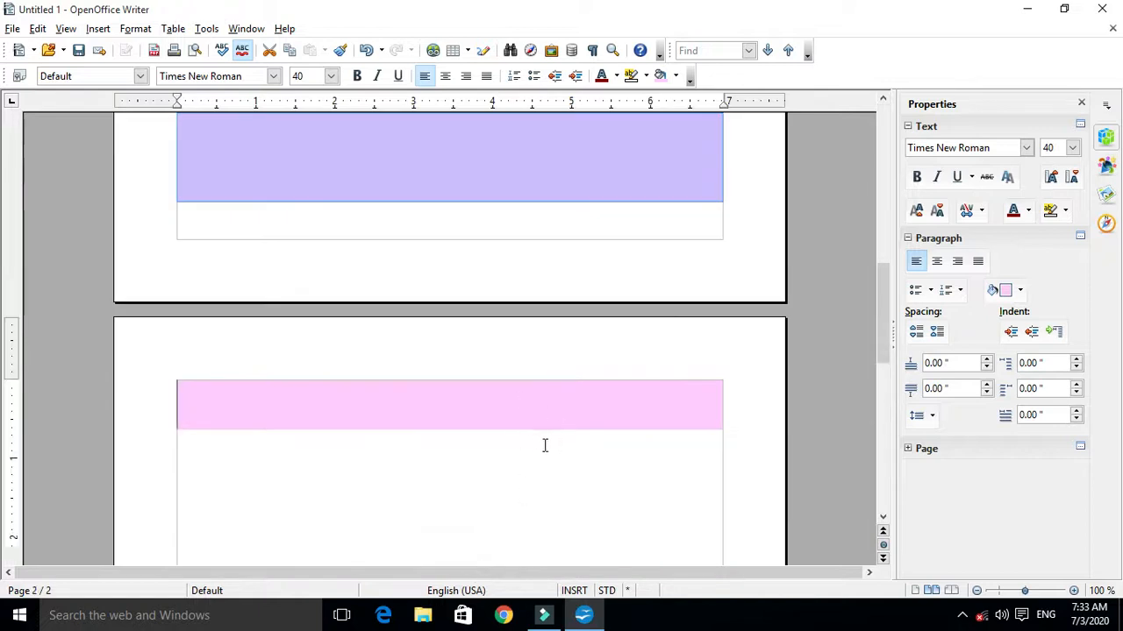
pyautogui.scroll(12, 544, 445)
pyautogui.click(471, 392)
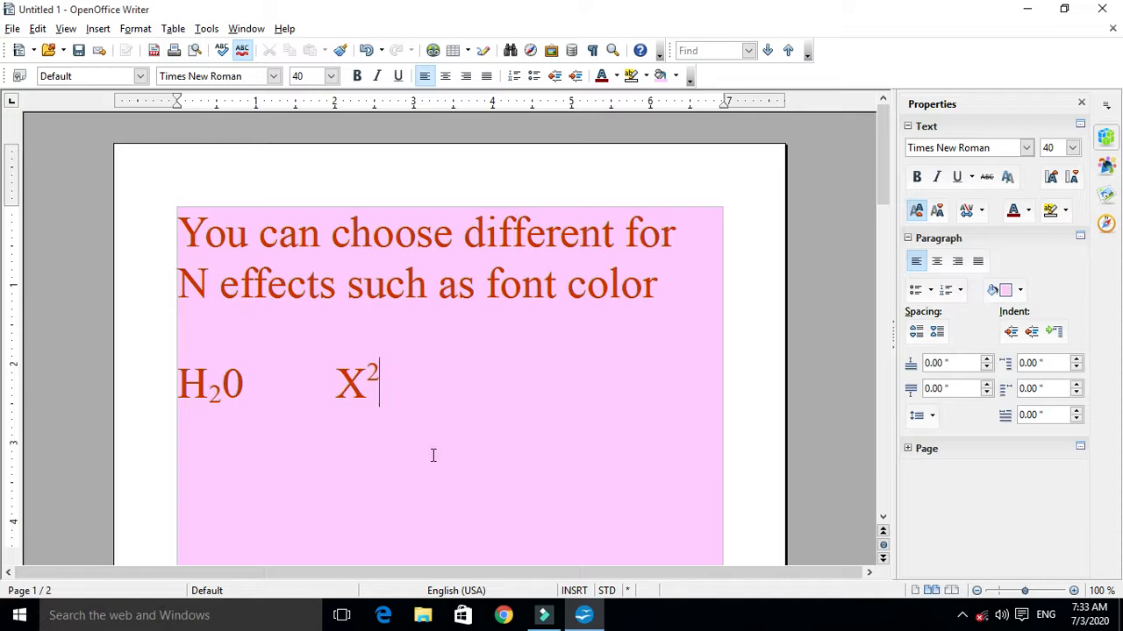
# Change the font color of the heading and formula lines to blue, settling on a slightly lighter blue
pyautogui.moveTo(409, 380); pyautogui.dragTo(176, 250)
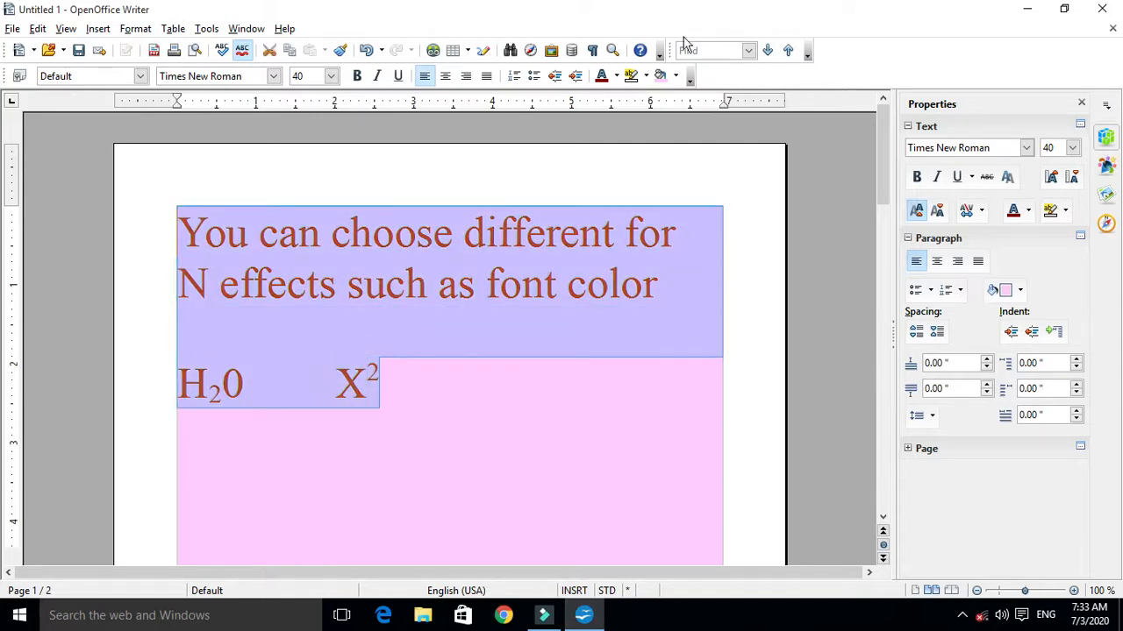
pyautogui.click(617, 76)
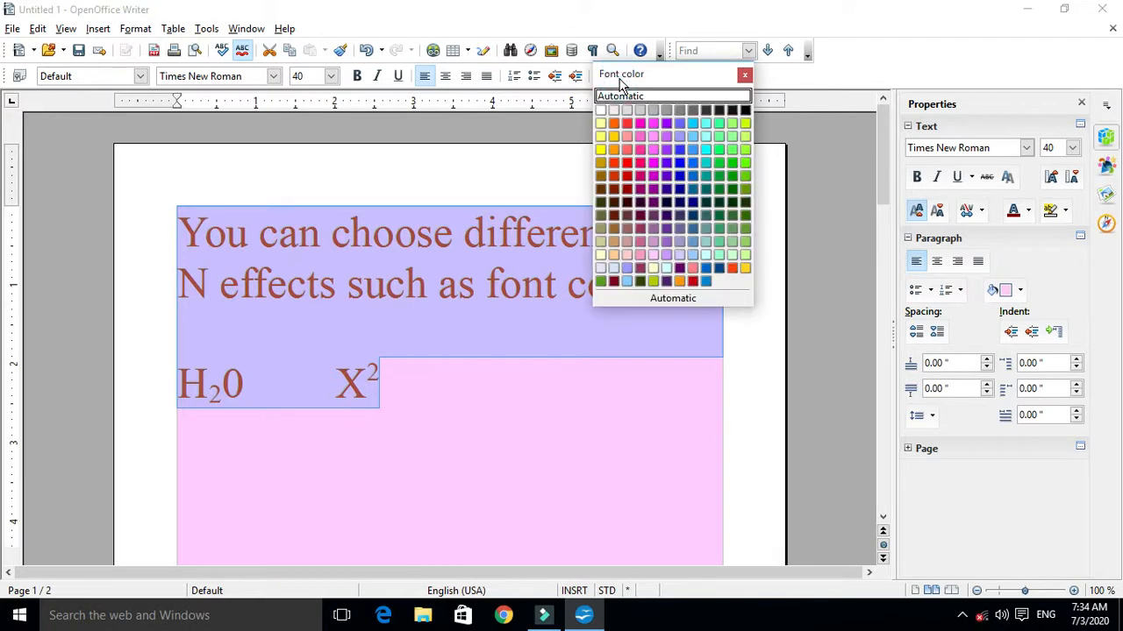
pyautogui.click(680, 165)
pyautogui.click(615, 77)
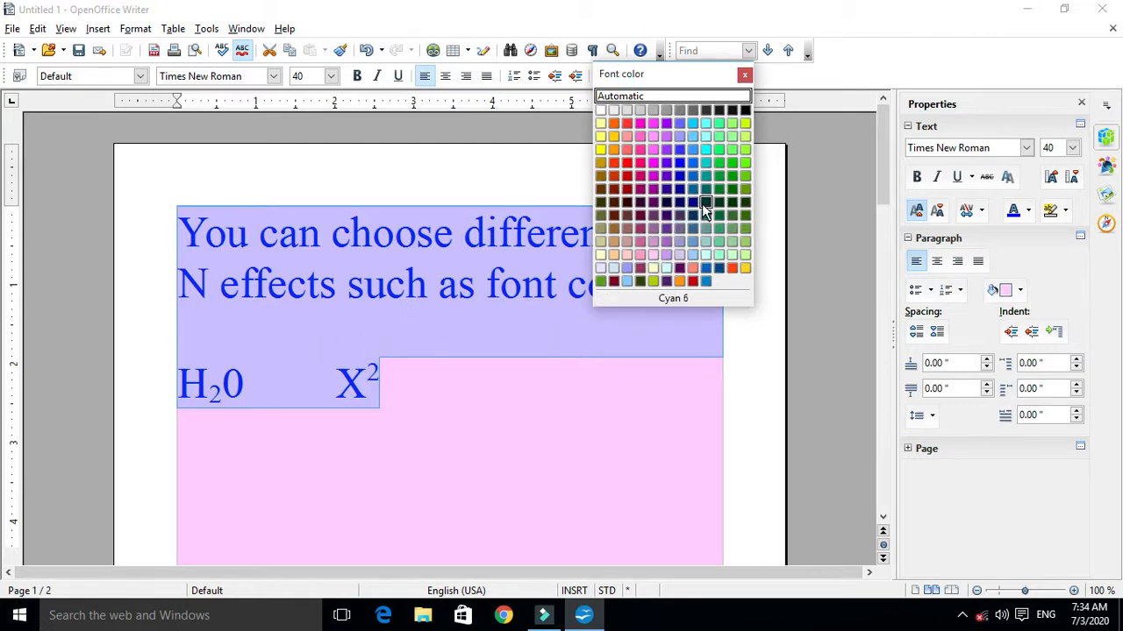
pyautogui.click(680, 151)
pyautogui.click(538, 394)
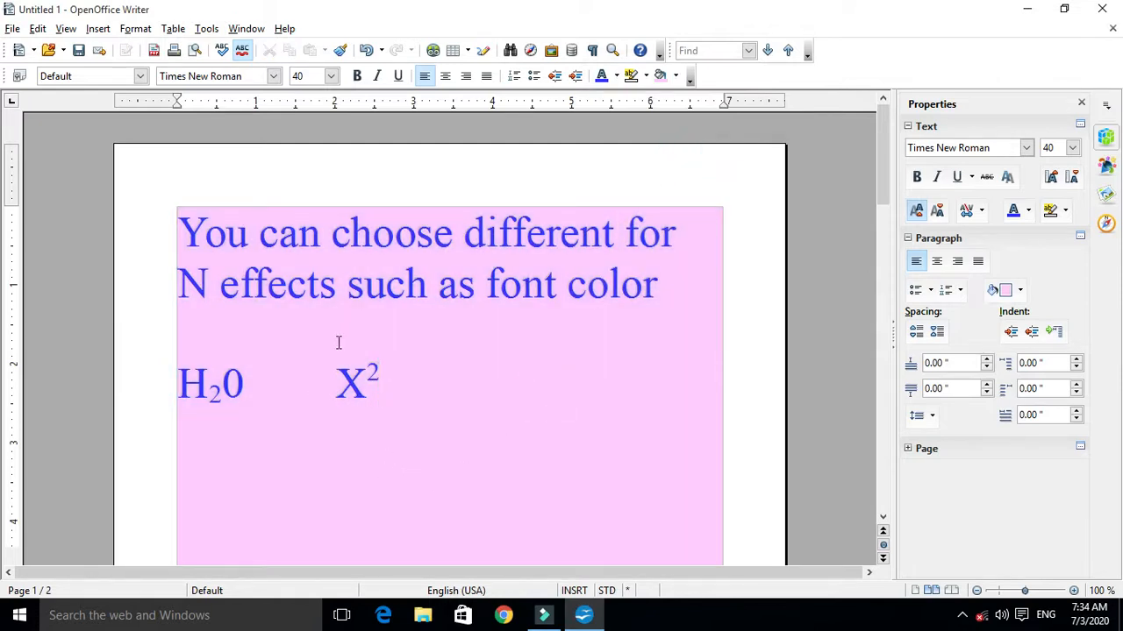
pyautogui.click(617, 77)
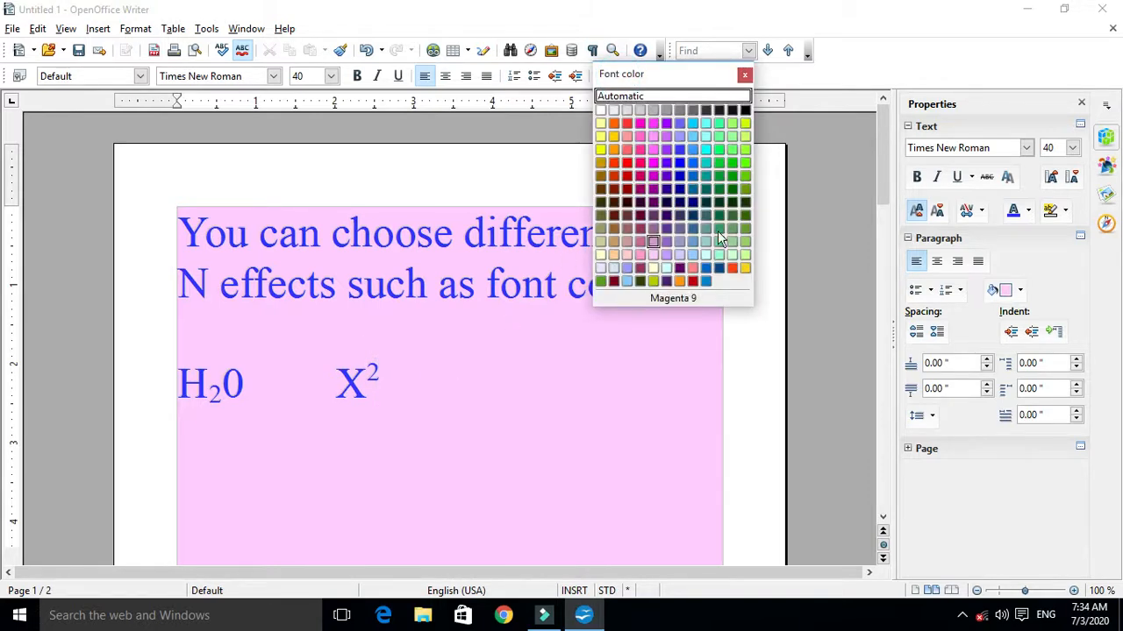
pyautogui.click(370, 427)
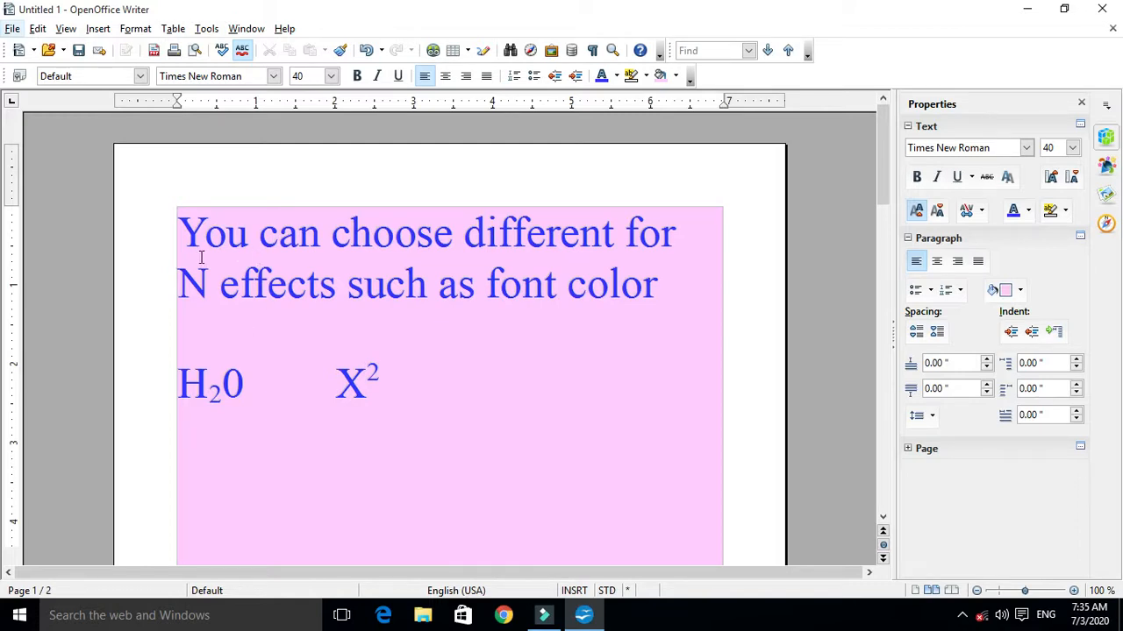
# Set the H20 and X2 formula line's font color to yellow and its font to TobysHand
pyautogui.moveTo(391, 386); pyautogui.dragTo(209, 395)
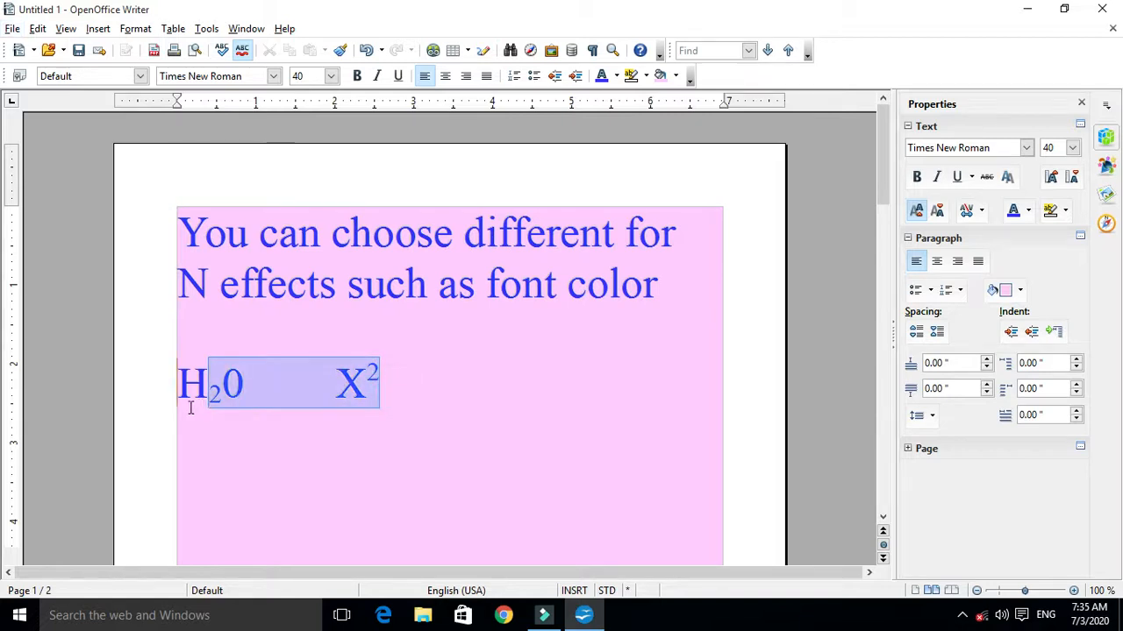
pyautogui.click(386, 386)
pyautogui.moveTo(391, 386); pyautogui.dragTo(160, 392)
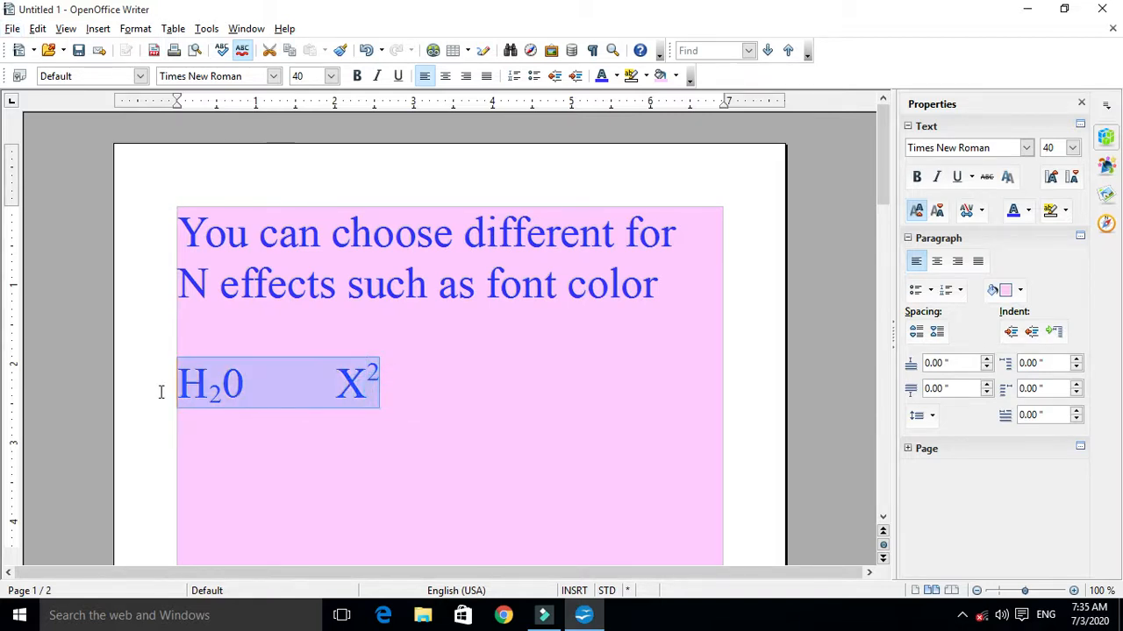
pyautogui.click(616, 76)
pyautogui.click(598, 140)
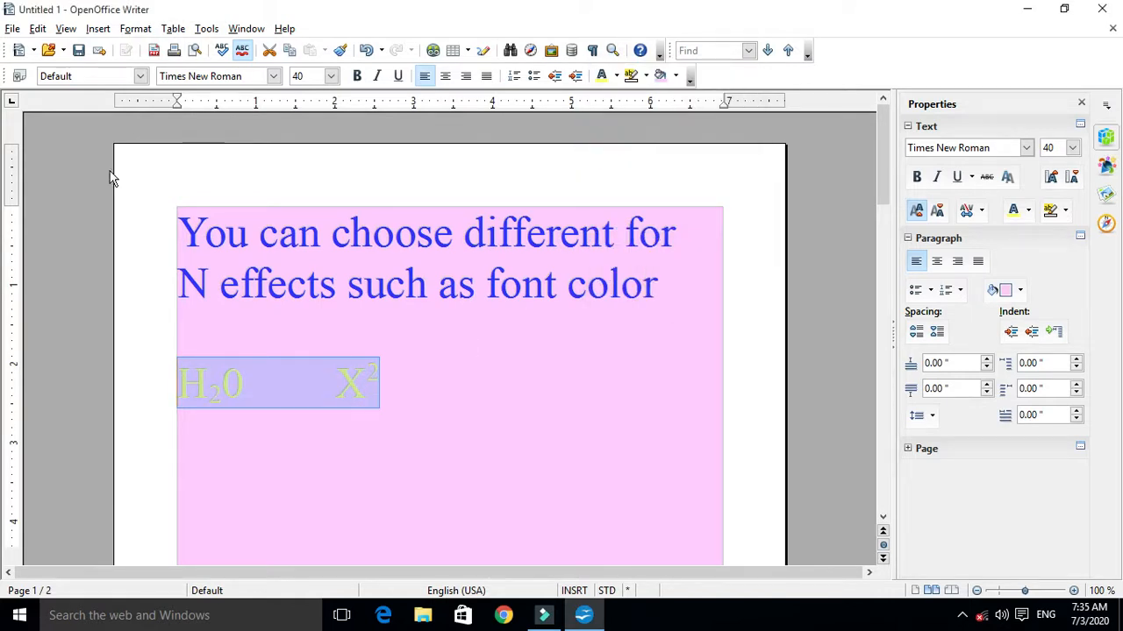
pyautogui.click(272, 77)
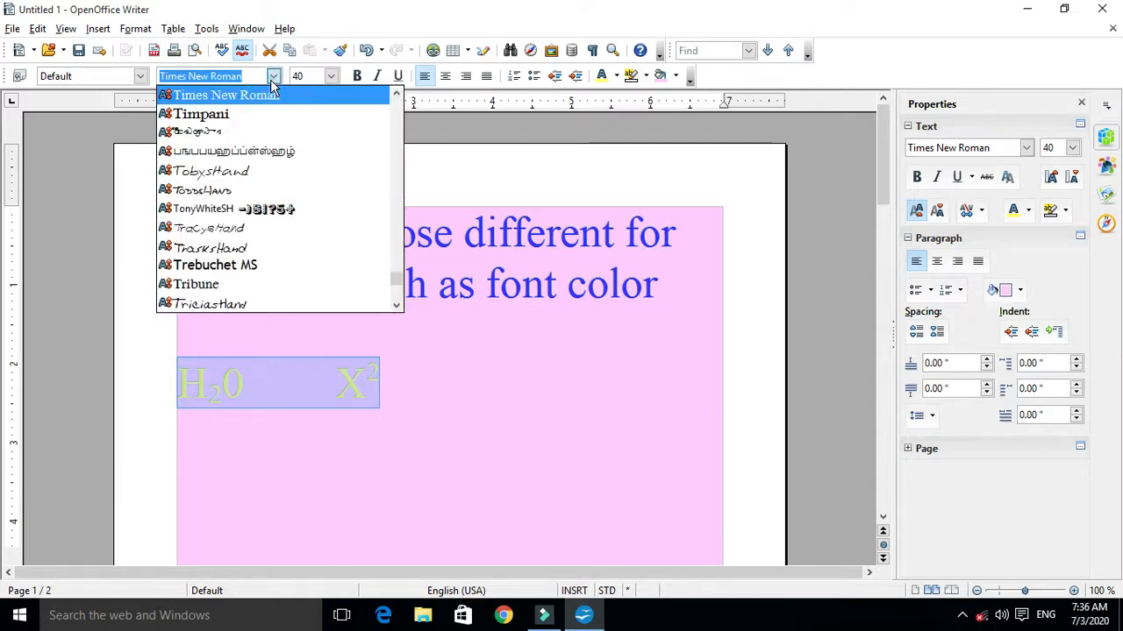
pyautogui.click(219, 171)
pyautogui.click(388, 392)
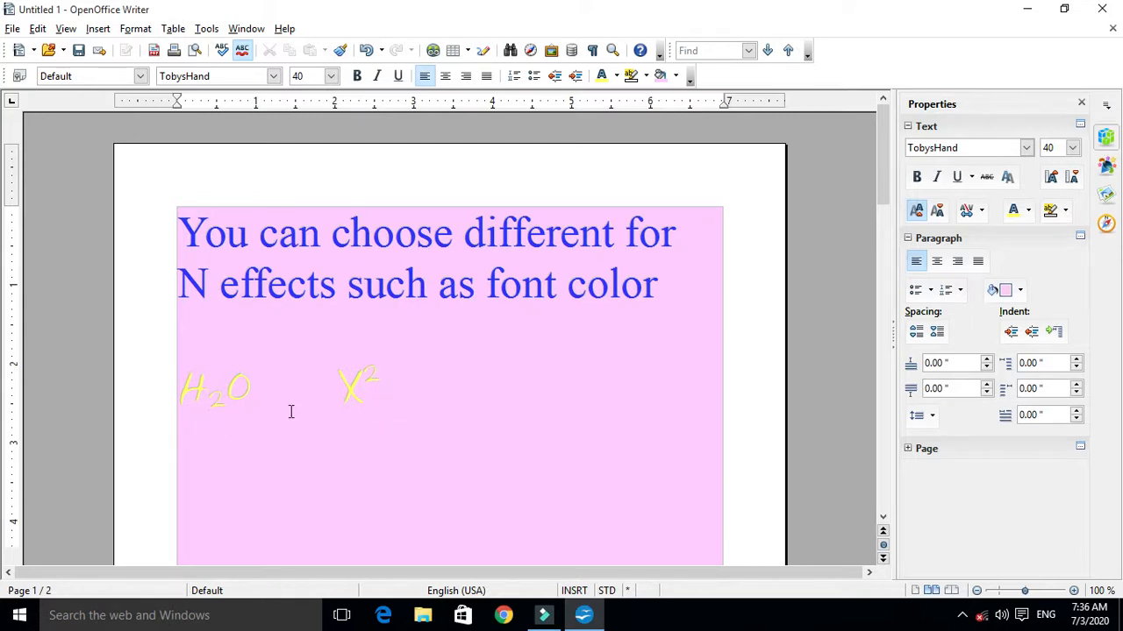
# Copy the formula line's formatting onto the heading word "different" with Format Paintbrush, and undo the copied formatting
pyautogui.click(685, 278)
pyautogui.moveTo(685, 278); pyautogui.dragTo(178, 219)
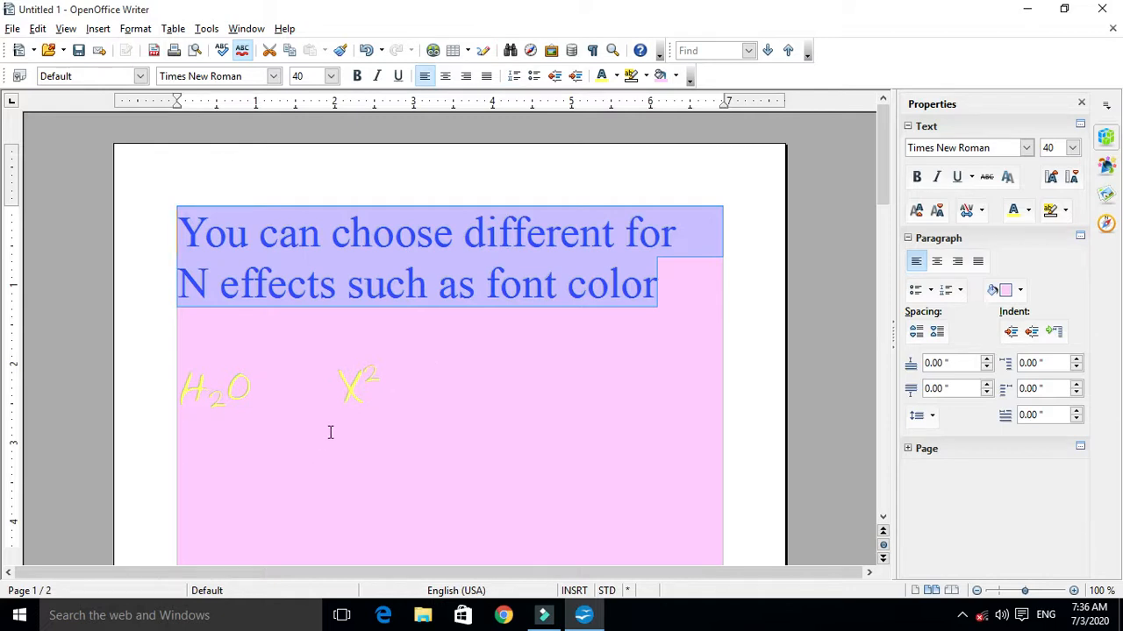
pyautogui.moveTo(382, 392); pyautogui.dragTo(170, 394)
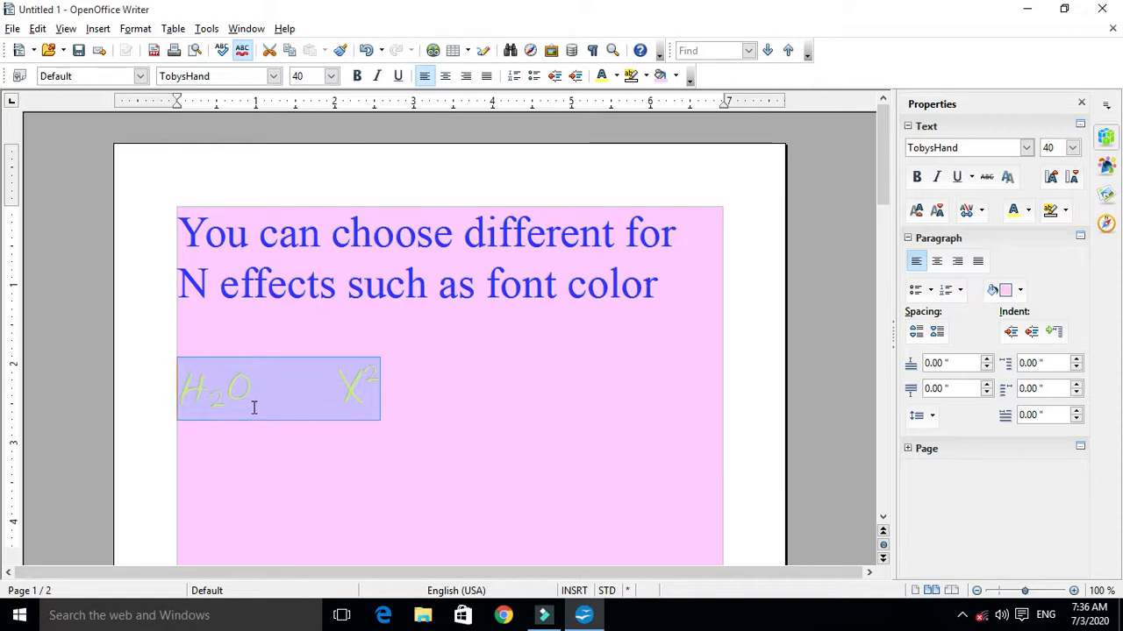
pyautogui.click(342, 51)
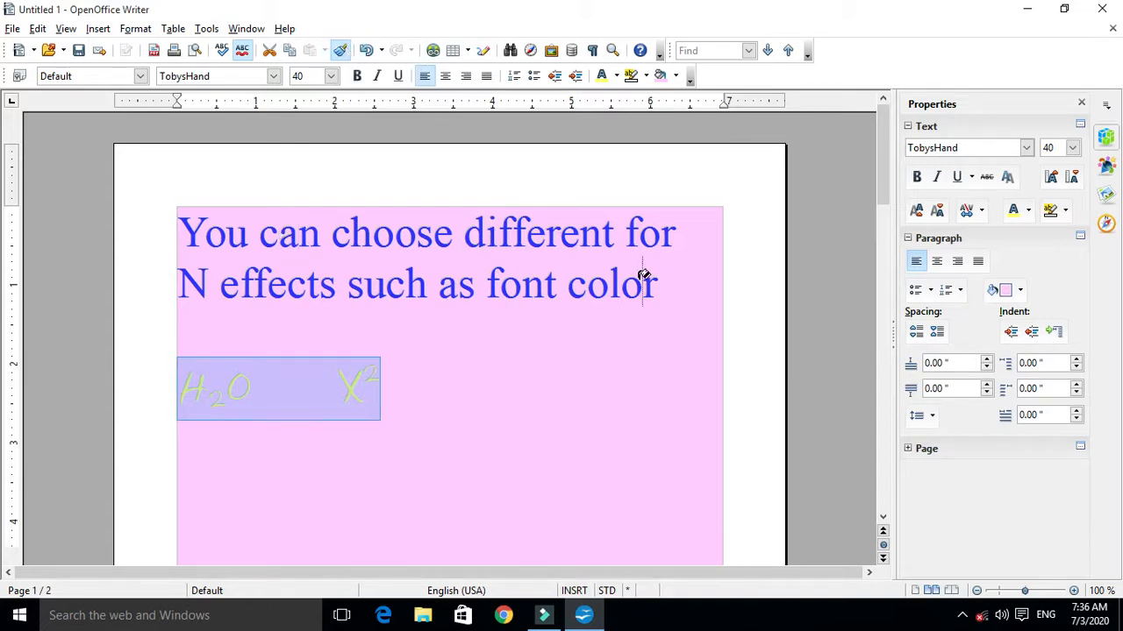
pyautogui.click(547, 237)
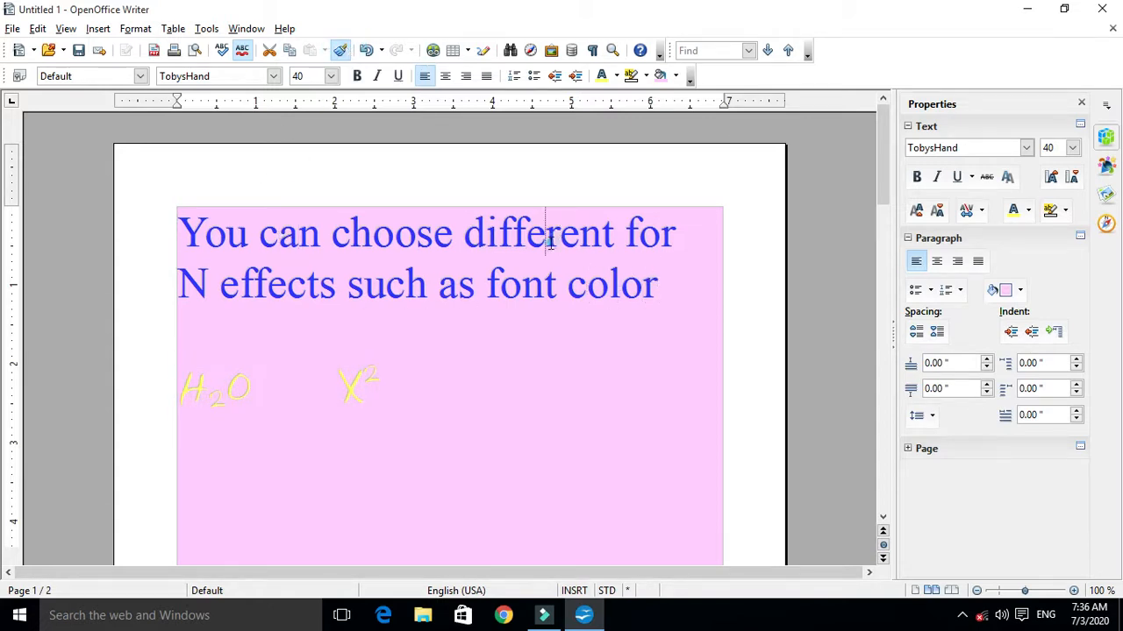
pyautogui.click(550, 243)
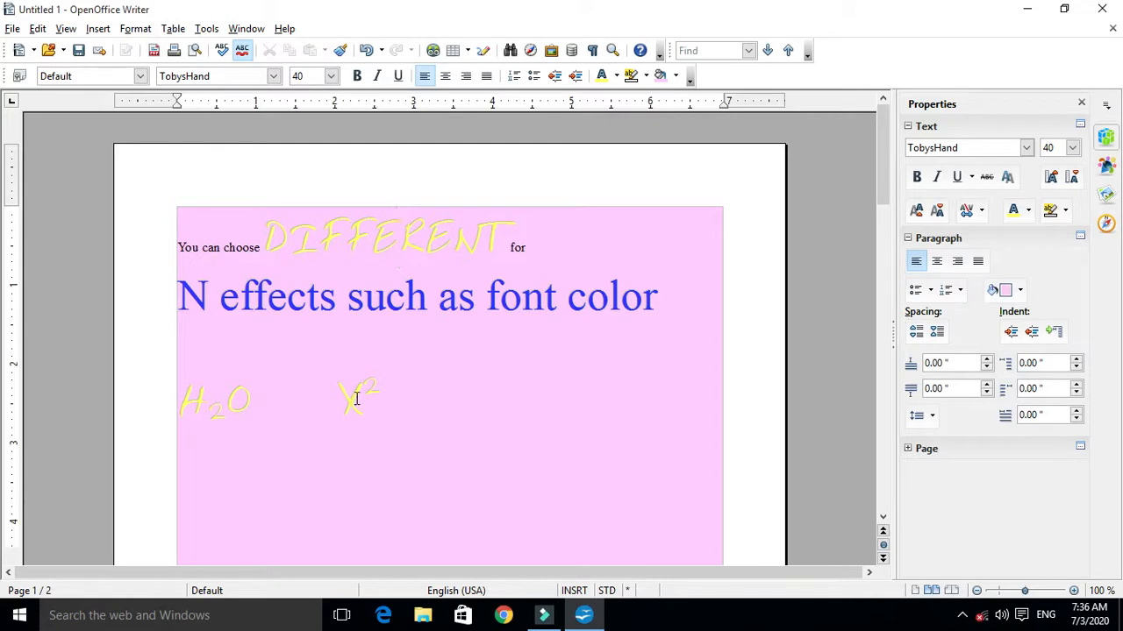
pyautogui.hotkey('ctrl', 'z')
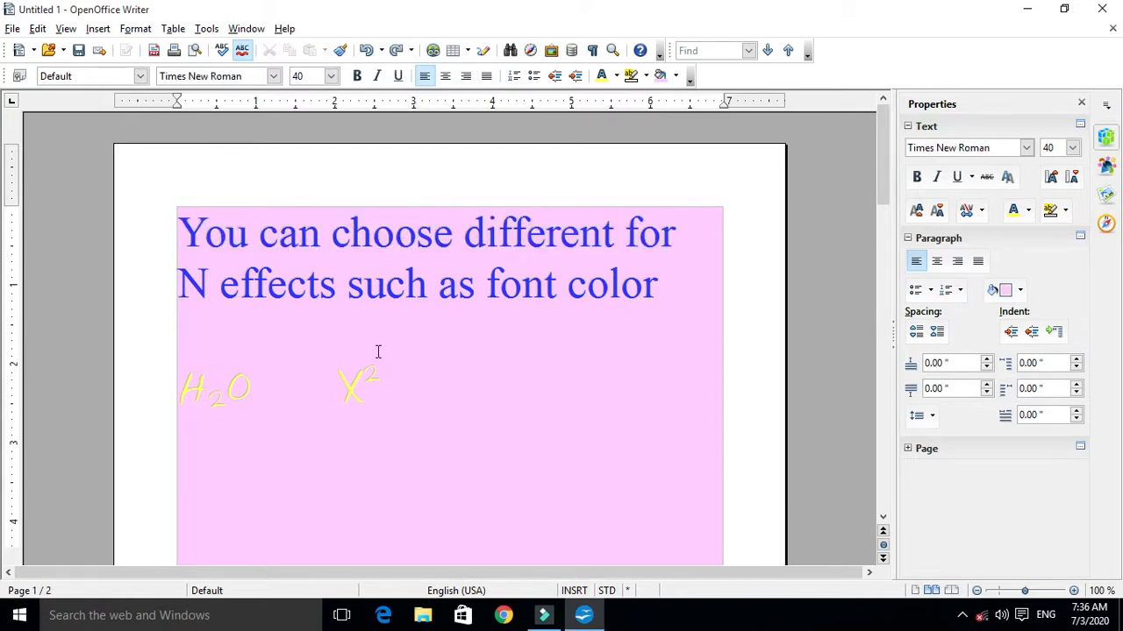
# Copy the formula line's formatting onto both lines of the heading with Format Paintbrush, and undo it
pyautogui.moveTo(380, 386); pyautogui.dragTo(188, 399)
pyautogui.click(340, 50)
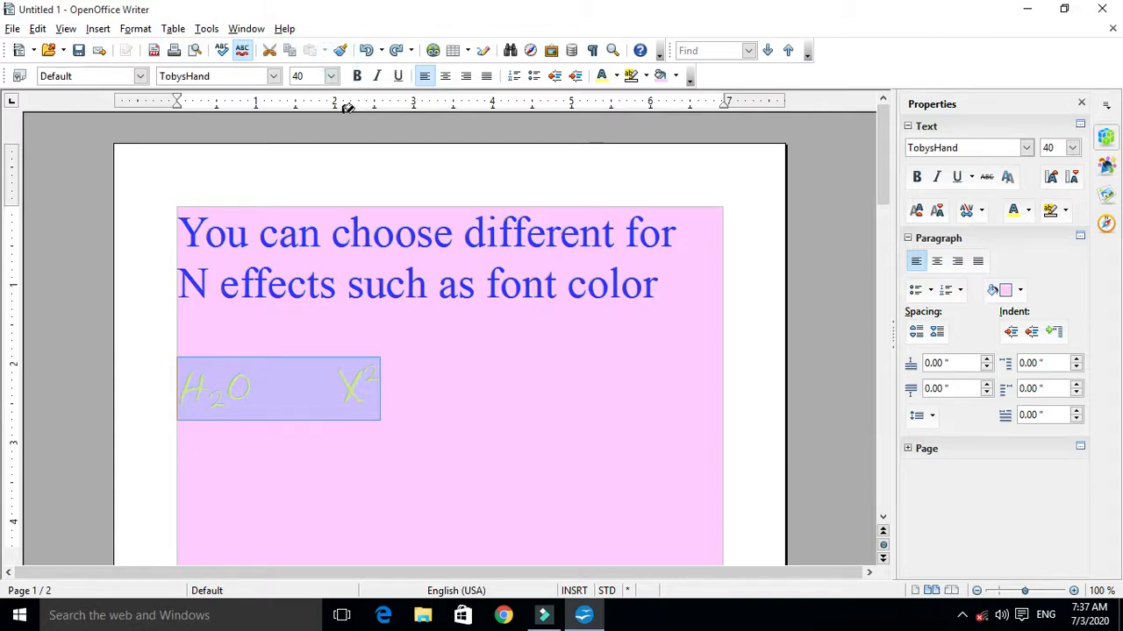
pyautogui.moveTo(671, 289)
pyautogui.mouseDown()
pyautogui.moveTo(268, 253)
pyautogui.moveTo(187, 224)
pyautogui.mouseUp()
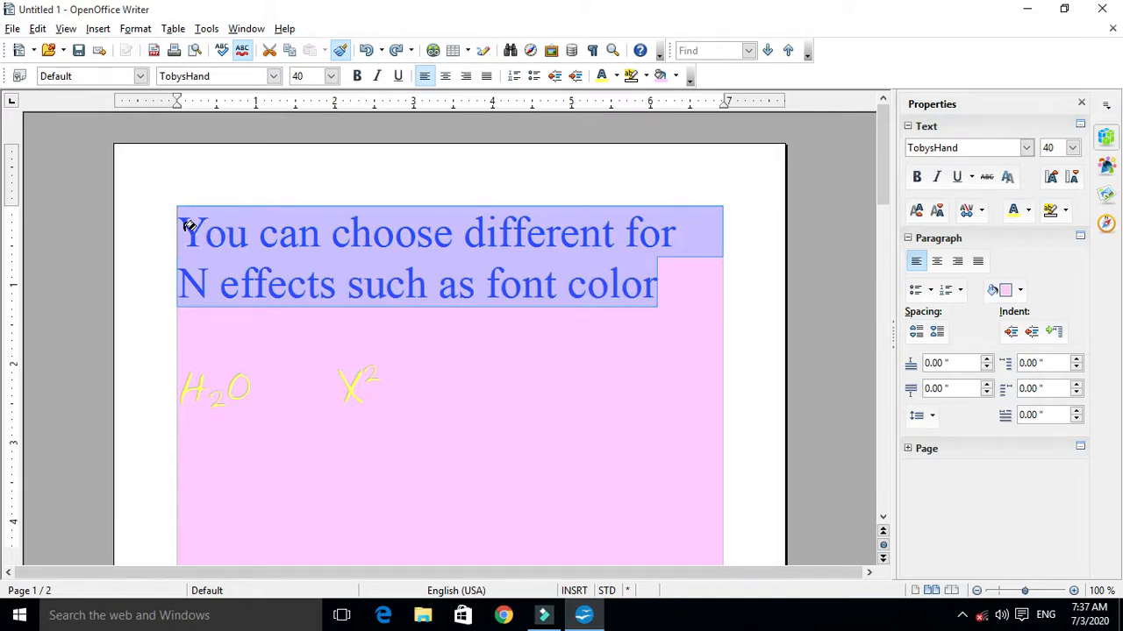
pyautogui.moveTo(188, 224); pyautogui.dragTo(187, 228)
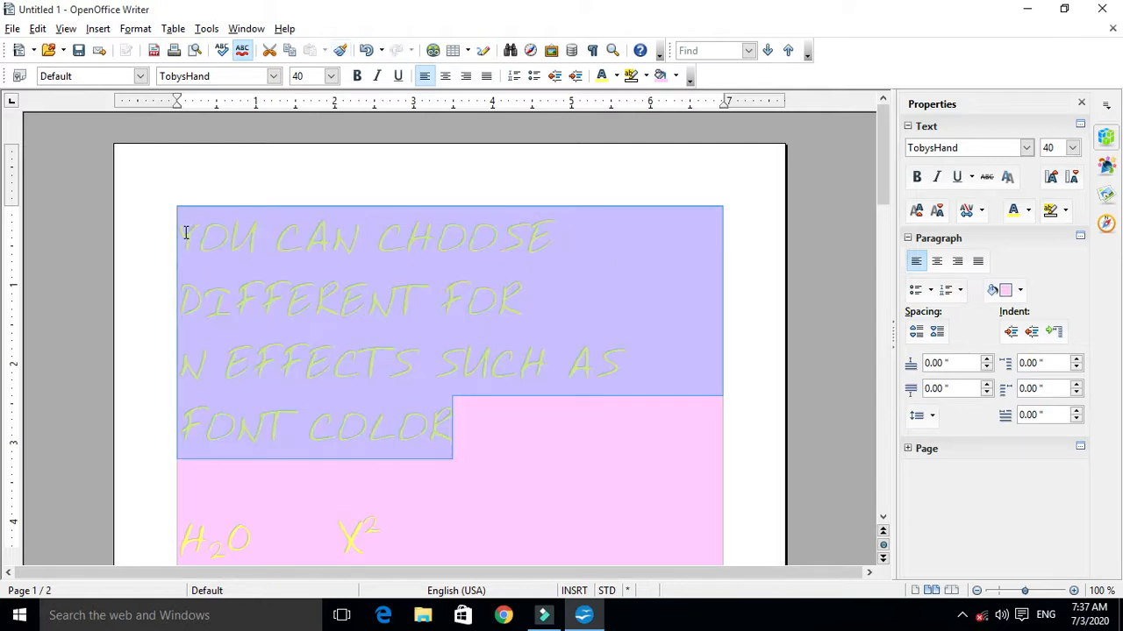
pyautogui.scroll(-2, 419, 302)
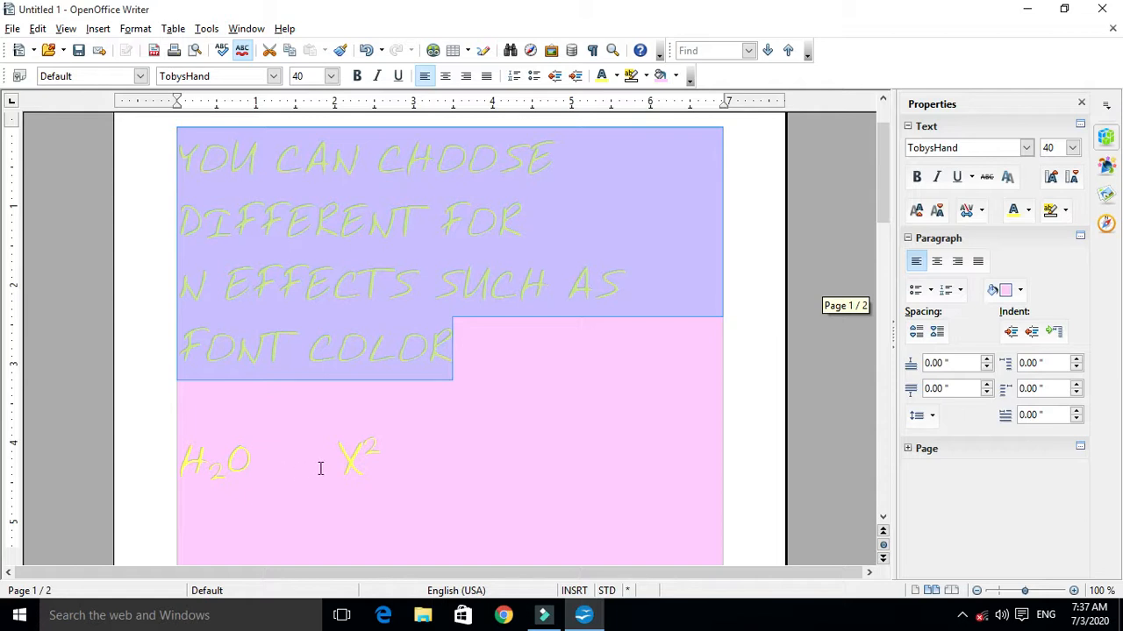
pyautogui.scroll(1, 358, 466)
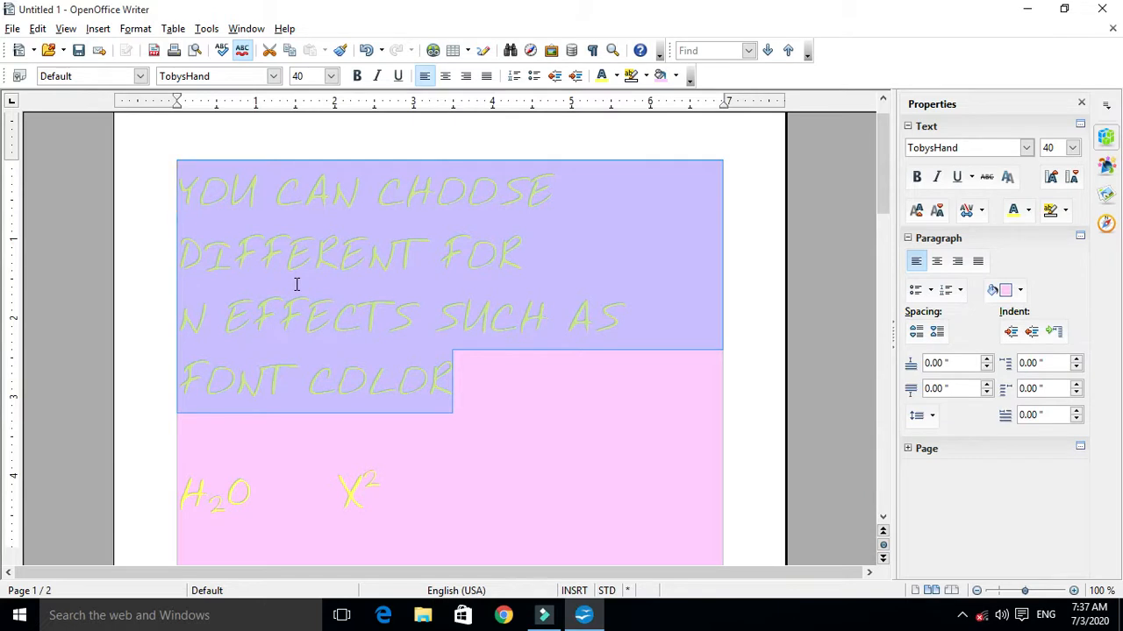
pyautogui.hotkey('ctrl', 'z')
pyautogui.click(426, 318)
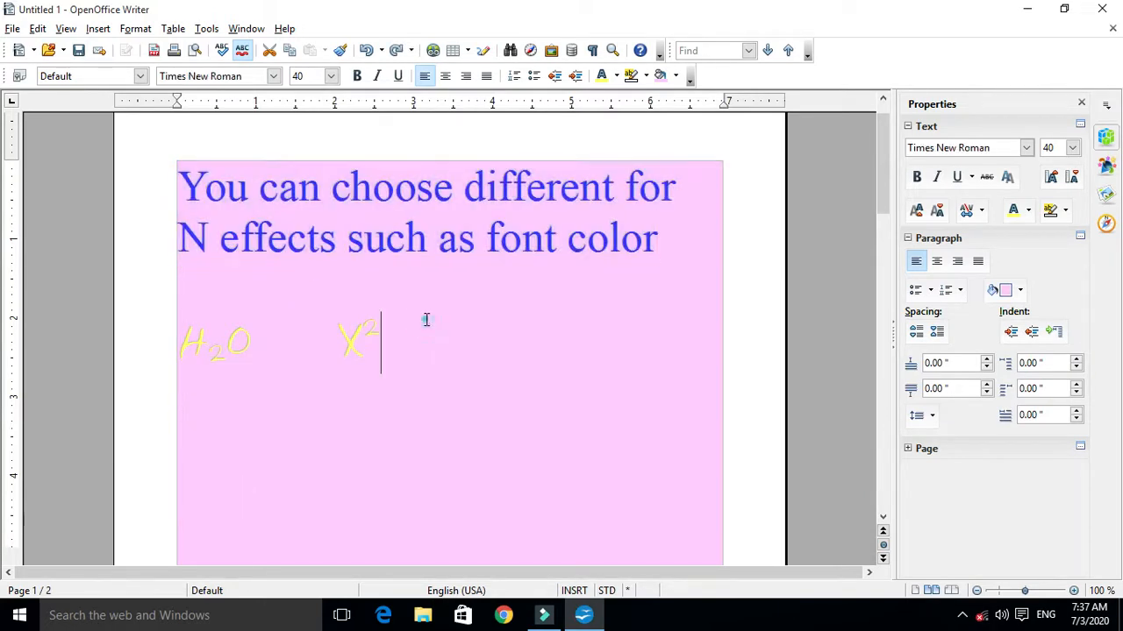
# Apply the formula line's formatting with Format Paintbrush to the heading from "choose" through "color", and compare it with "You can"
pyautogui.moveTo(389, 333); pyautogui.dragTo(179, 356)
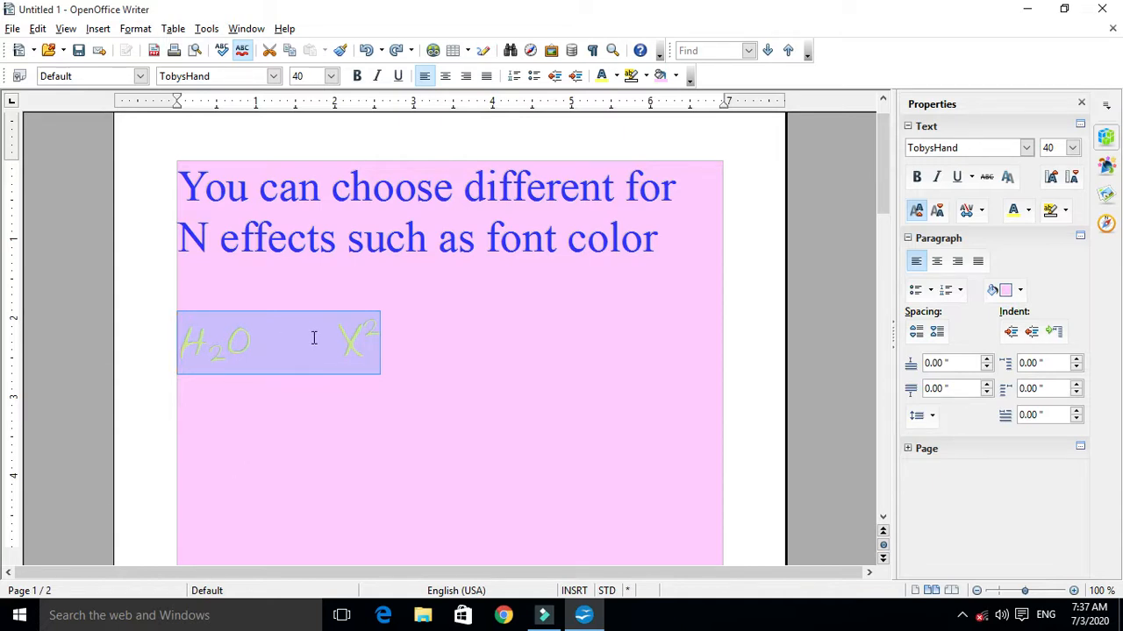
pyautogui.click(340, 51)
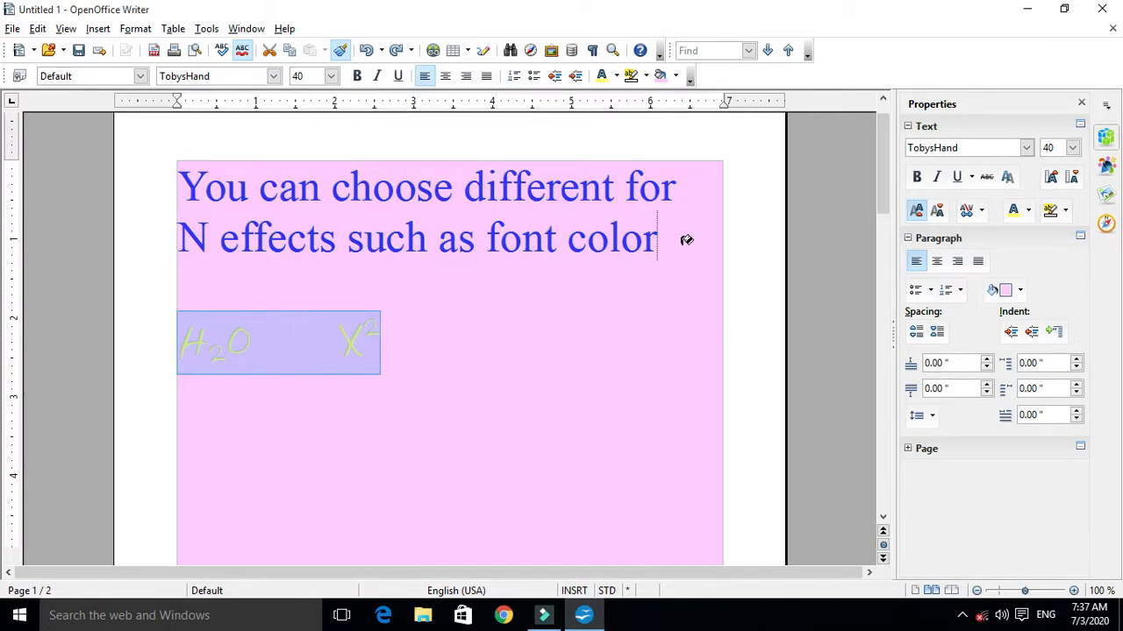
pyautogui.moveTo(667, 237)
pyautogui.mouseDown()
pyautogui.moveTo(547, 220)
pyautogui.moveTo(360, 243)
pyautogui.moveTo(251, 198)
pyautogui.moveTo(191, 182)
pyautogui.moveTo(186, 191)
pyautogui.moveTo(350, 195)
pyautogui.moveTo(337, 203)
pyautogui.mouseUp()
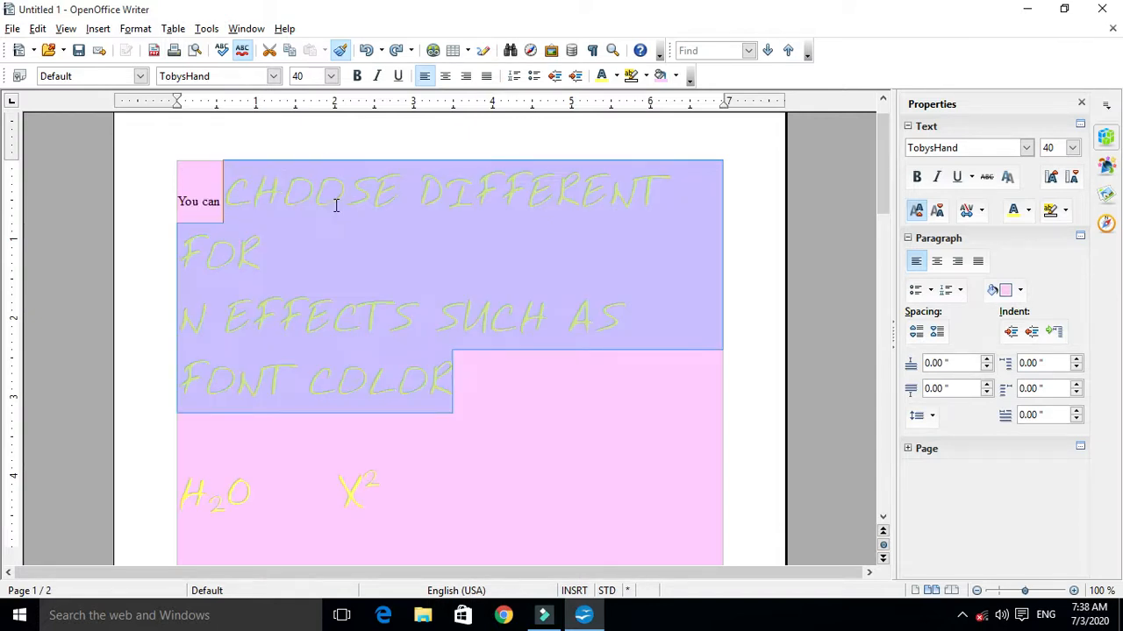
pyautogui.click(360, 265)
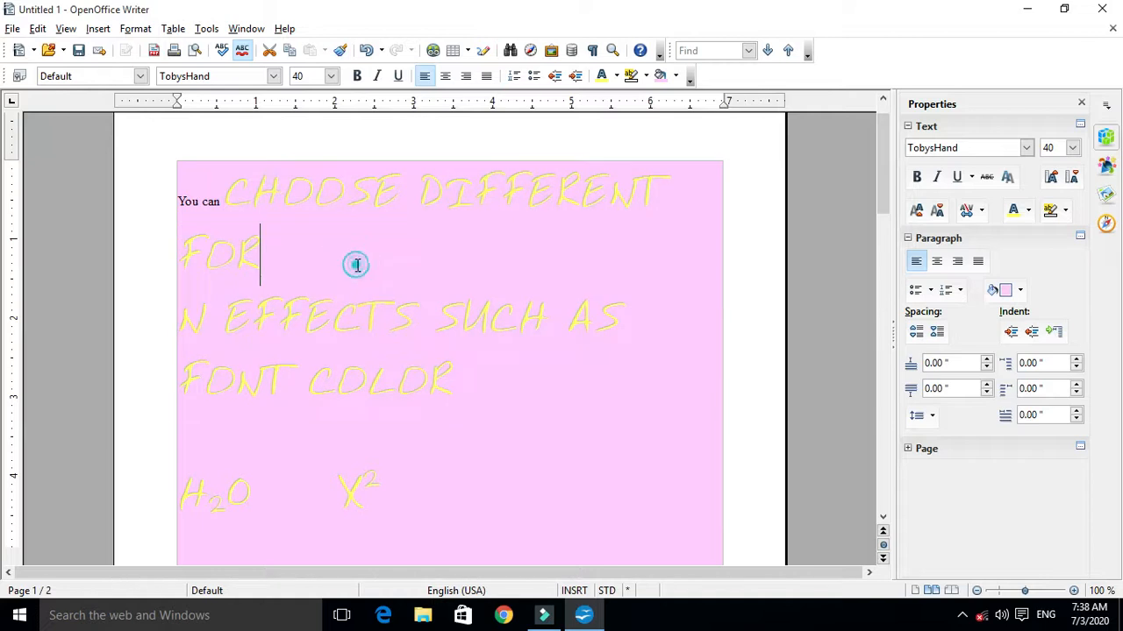
pyautogui.moveTo(220, 201); pyautogui.dragTo(172, 207)
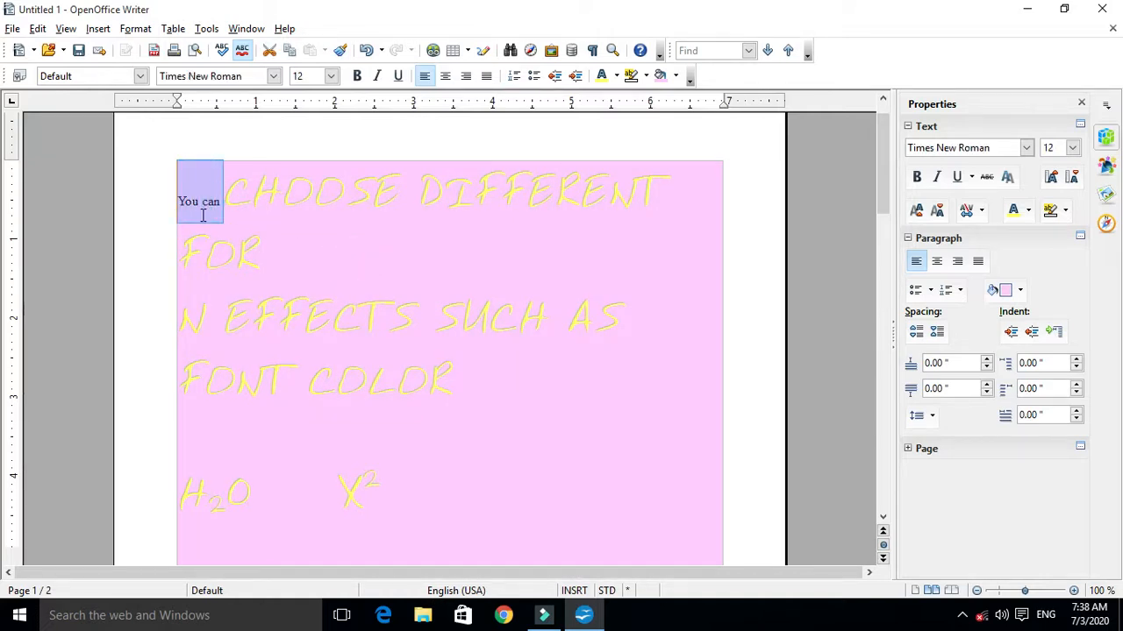
pyautogui.click(260, 230)
pyautogui.moveTo(230, 193); pyautogui.dragTo(346, 267)
pyautogui.moveTo(463, 359); pyautogui.dragTo(463, 375)
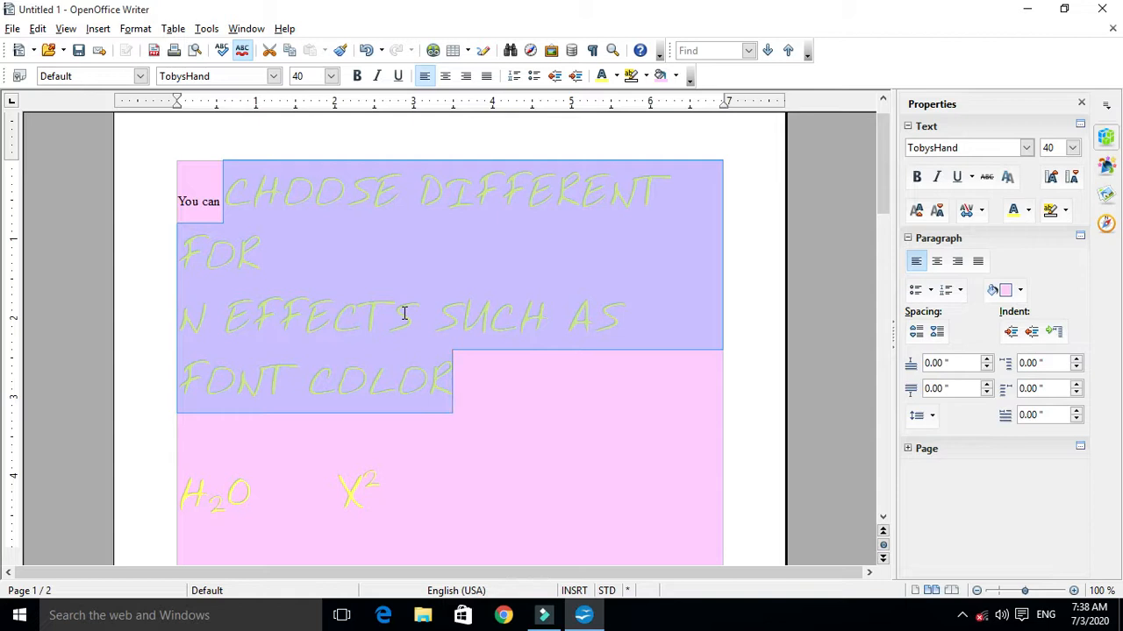
# Undo the formatting copied to the heading and the formula line's TobysHand font and yellow color
pyautogui.hotkey('ctrl', 'z')
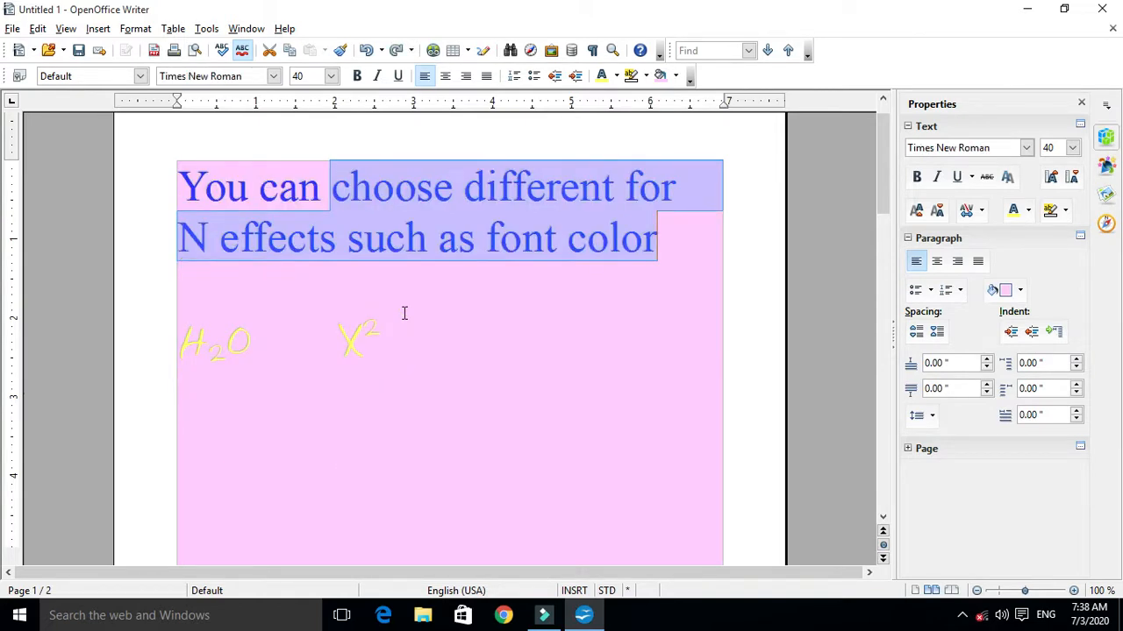
pyautogui.hotkey('ctrl', 'z')
pyautogui.hotkey('ctrl', 'z')
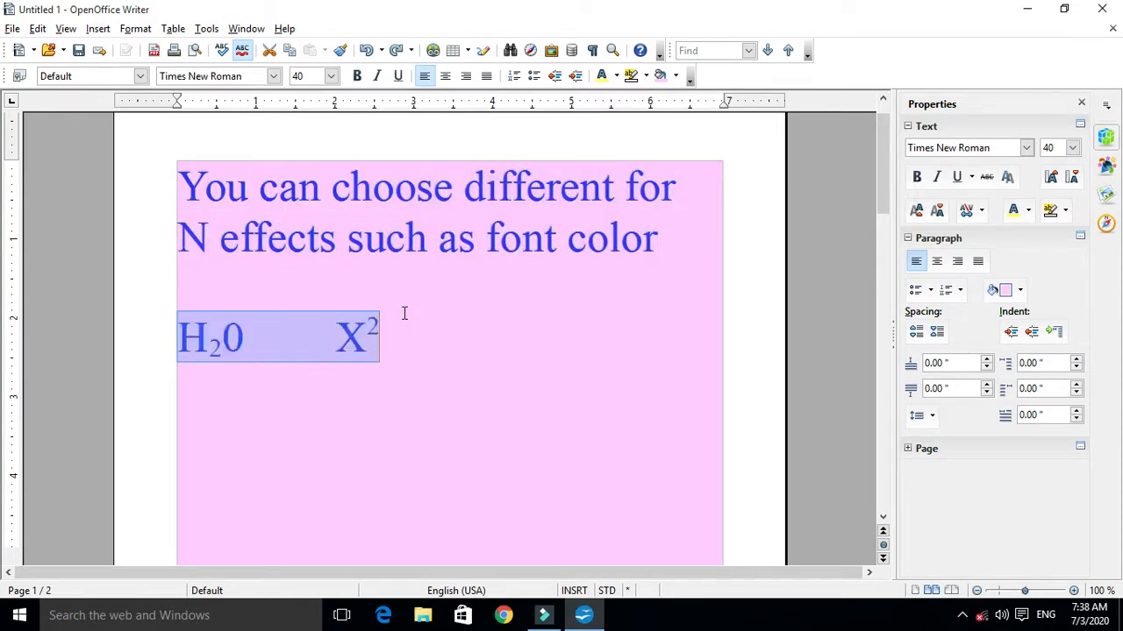
pyautogui.click(471, 355)
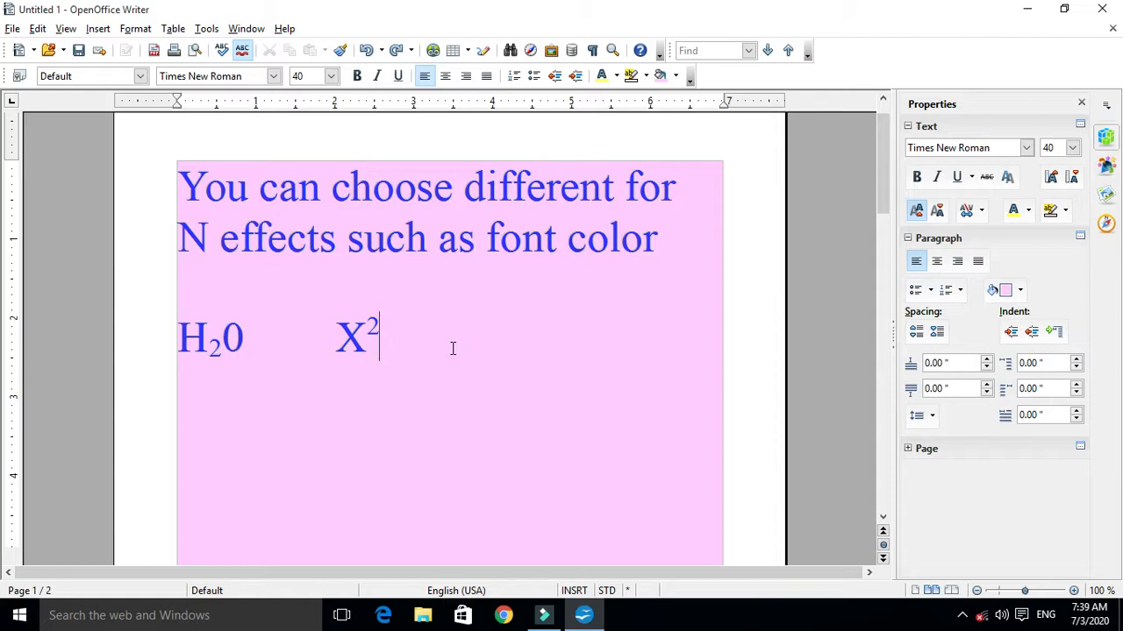
# Center both lines of the heading, and change their alignment to right
pyautogui.moveTo(659, 244); pyautogui.dragTo(170, 191)
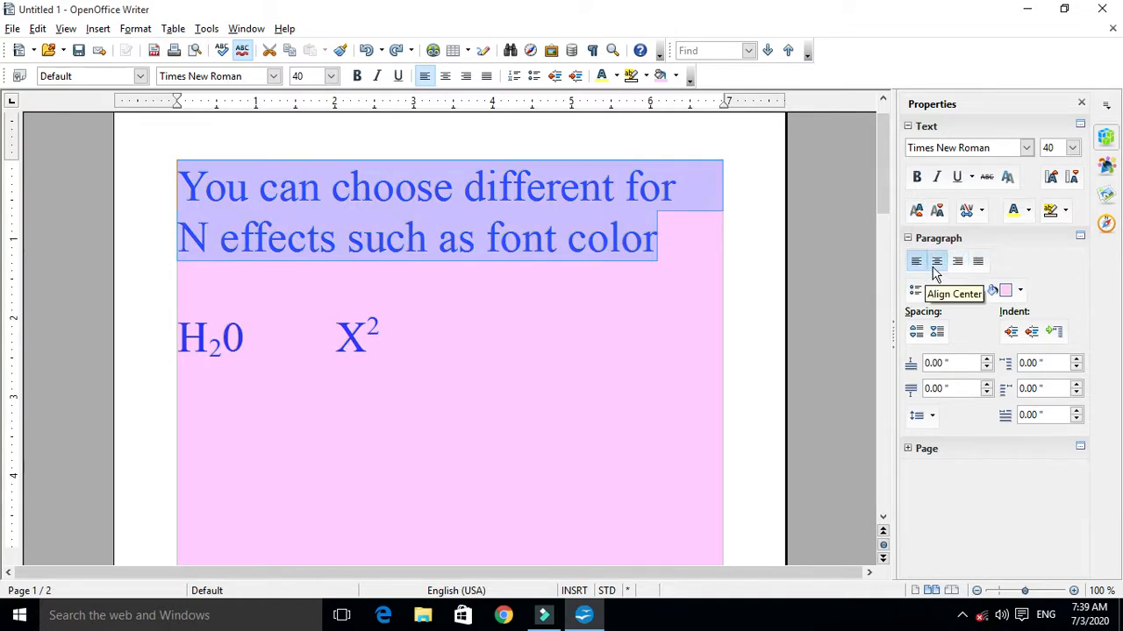
pyautogui.click(937, 268)
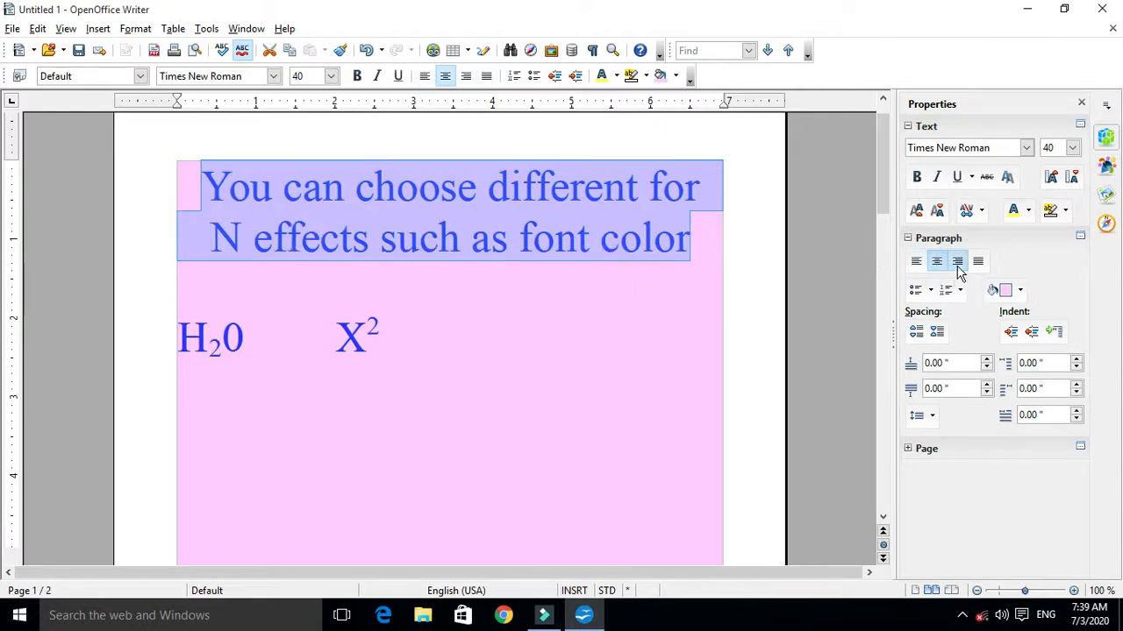
pyautogui.click(957, 261)
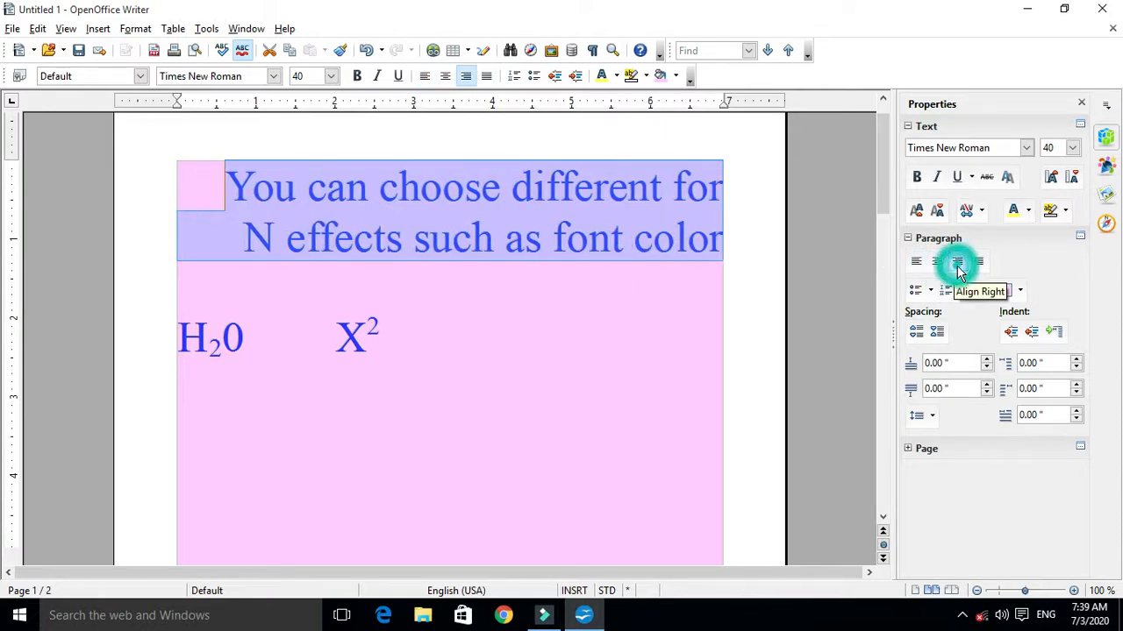
# Add a new line below the right-aligned heading, enter random sample letters on it, and delete those letters
pyautogui.click(682, 258)
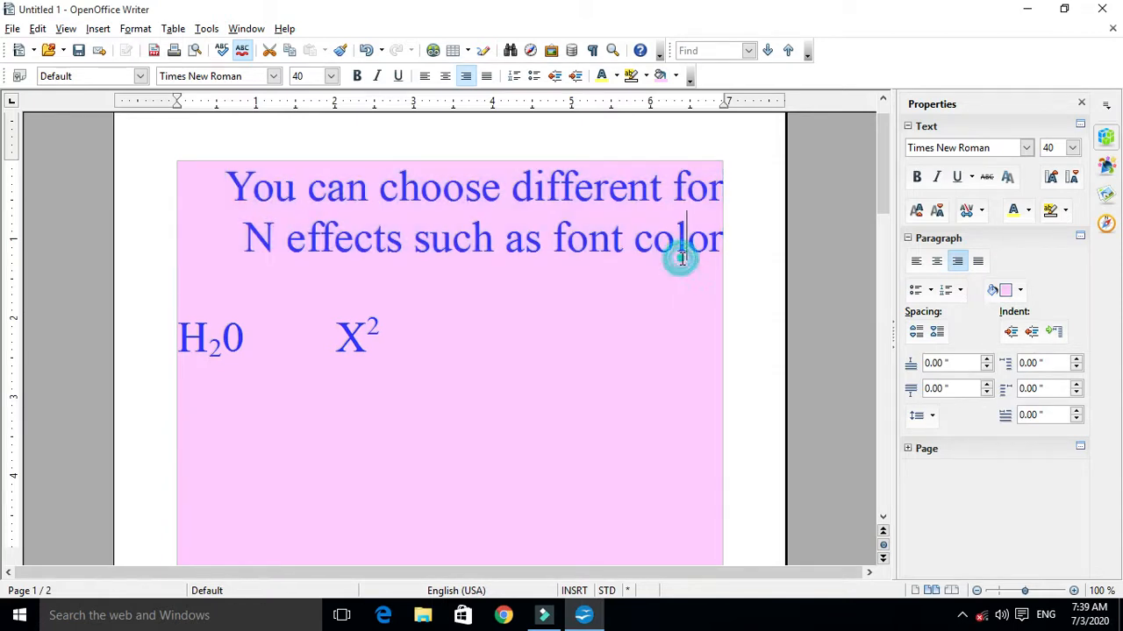
pyautogui.press('Return')
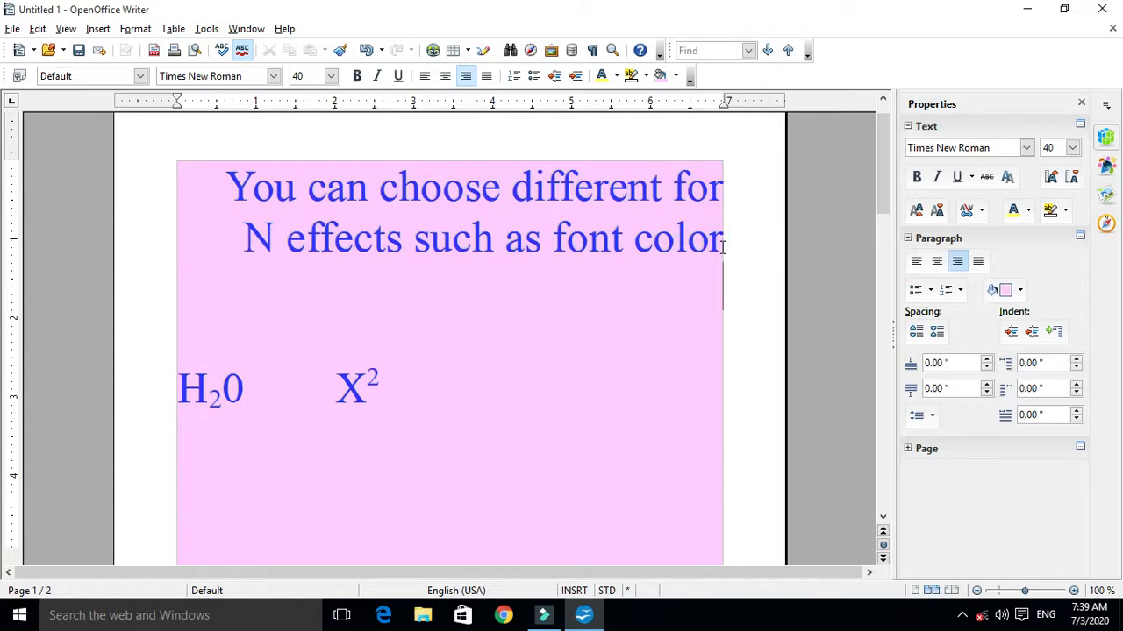
pyautogui.write('jhjkhjhjkjhjkhkjh')
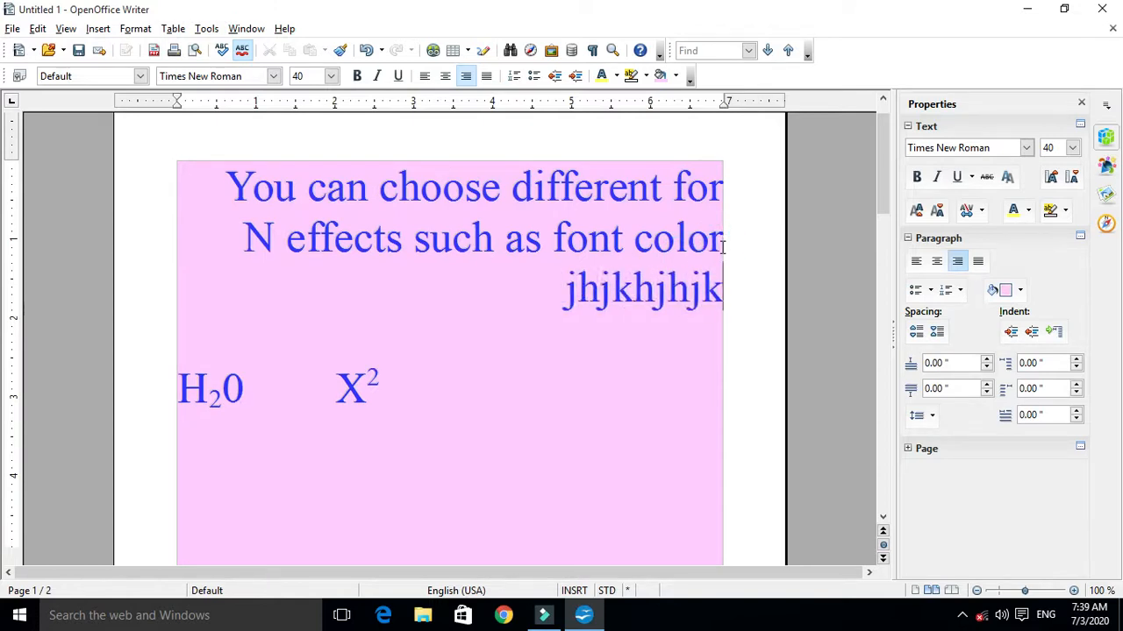
pyautogui.press('BackSpace')
pyautogui.press('BackSpace')
pyautogui.press('BackSpace')
pyautogui.press('BackSpace')
pyautogui.press('BackSpace')
pyautogui.press('BackSpace')
pyautogui.press('BackSpace')
pyautogui.press('BackSpace')
pyautogui.press('BackSpace')
pyautogui.press('BackSpace')
pyautogui.press('BackSpace')
pyautogui.press('BackSpace')
pyautogui.press('BackSpace')
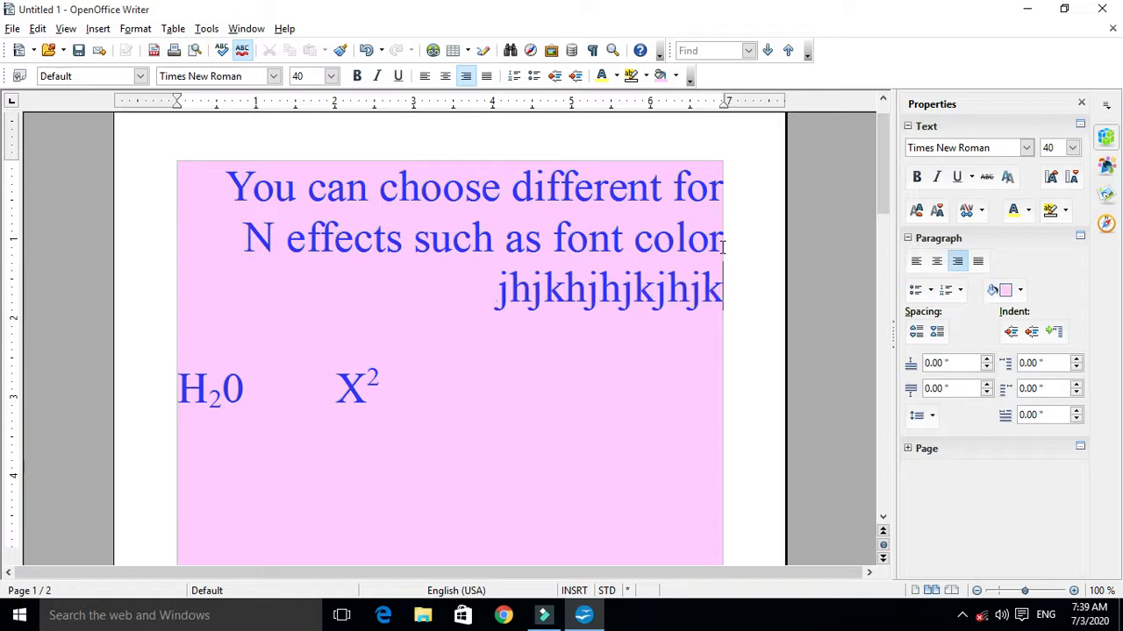
pyautogui.press('BackSpace')
pyautogui.press('BackSpace')
pyautogui.press('BackSpace')
pyautogui.press('BackSpace')
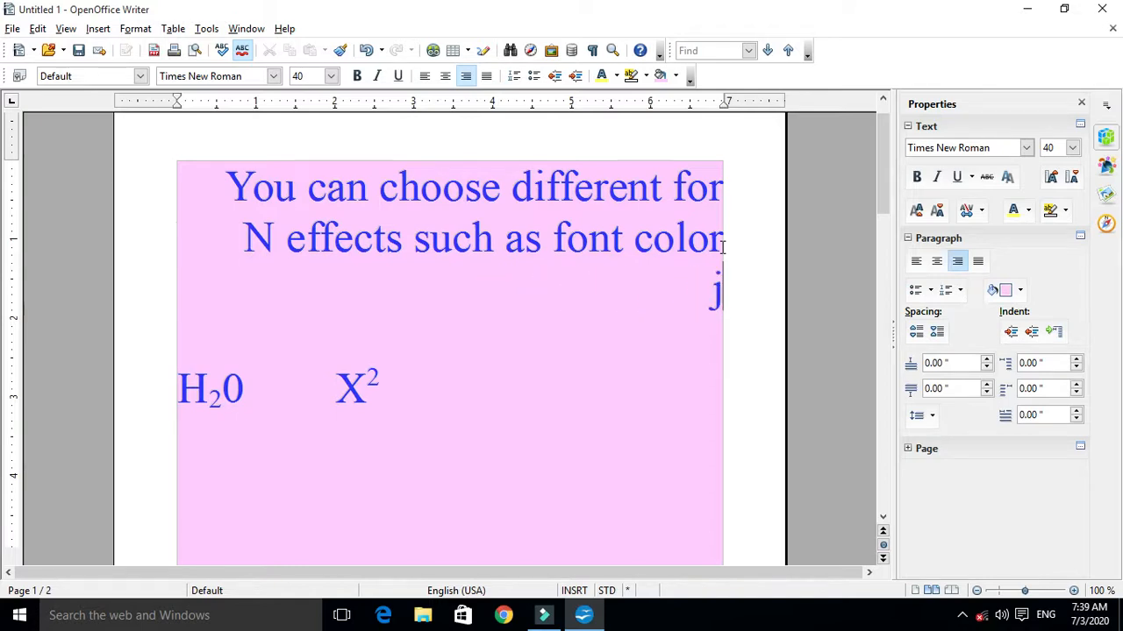
# Justify both heading lines and append random sample text directly after "color" to show the word spacing
pyautogui.moveTo(724, 255); pyautogui.dragTo(131, 204)
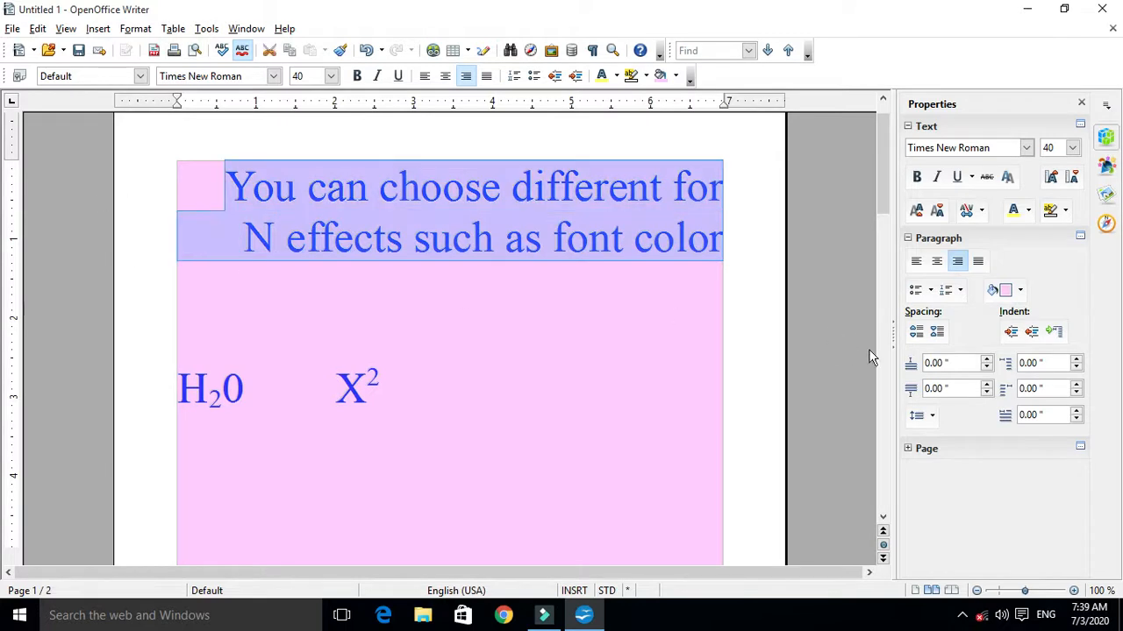
pyautogui.click(977, 261)
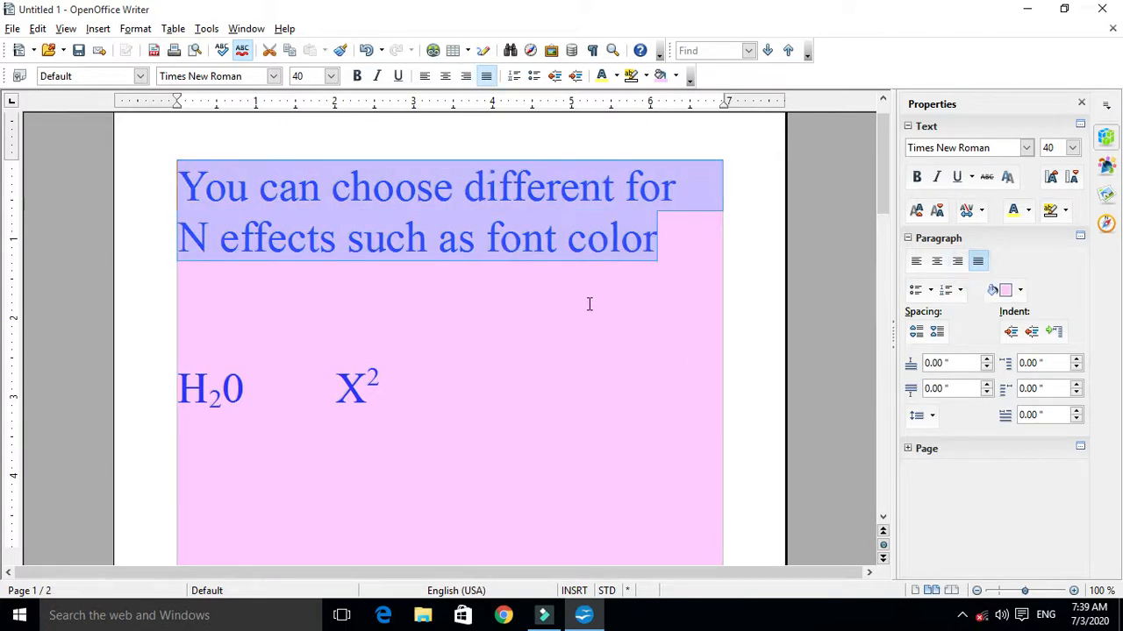
pyautogui.click(663, 254)
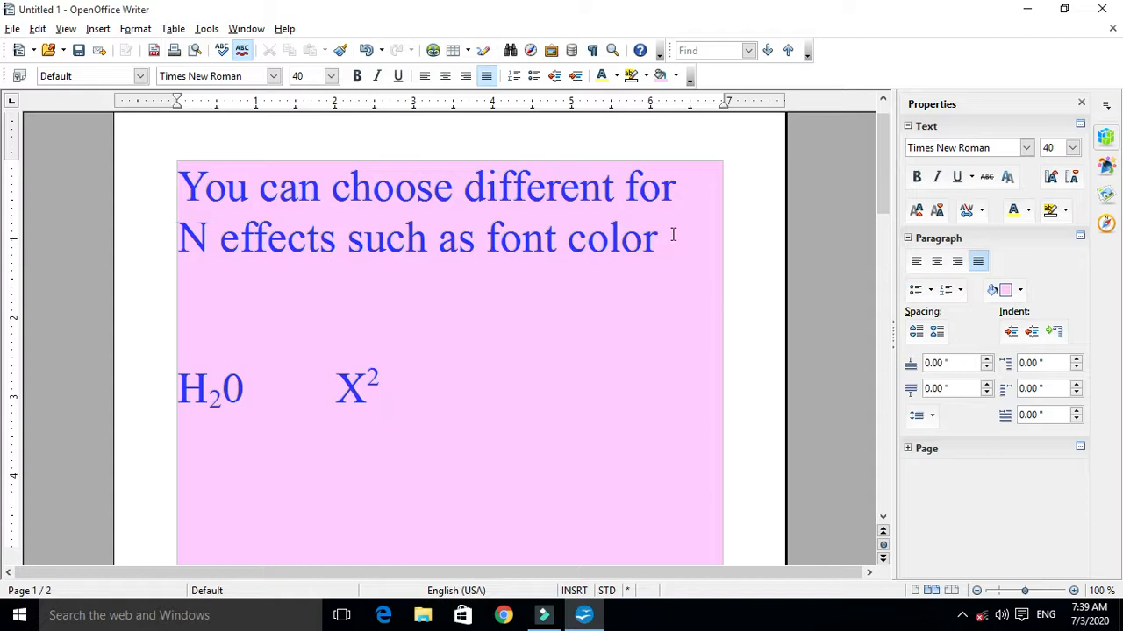
pyautogui.write('hkkhkjhkjhjk')
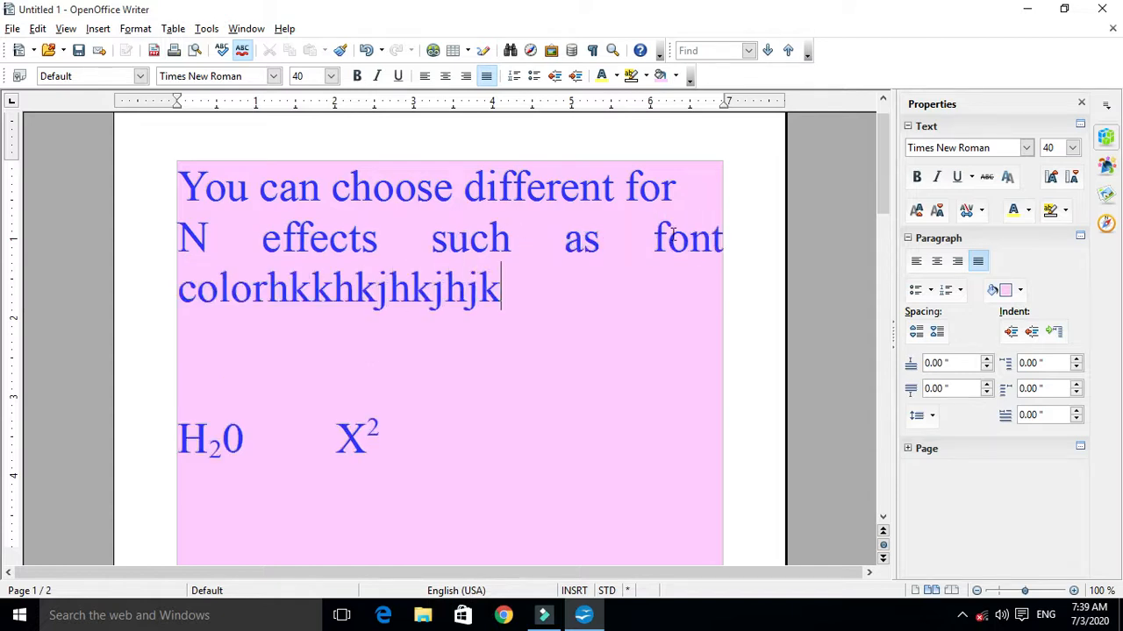
pyautogui.write('hkjhkjhk kjjhkj')
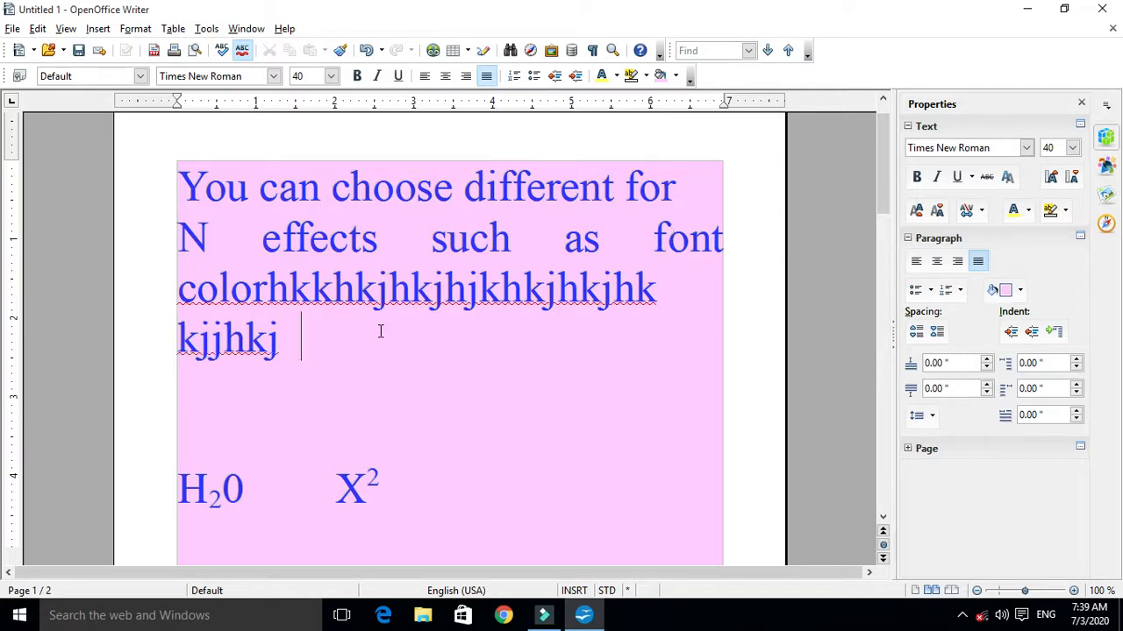
# Remove the sample text after "color" and set the heading back to left alignment
pyautogui.press('BackSpace')
pyautogui.press('BackSpace')
pyautogui.press('BackSpace')
pyautogui.press('BackSpace')
pyautogui.press('BackSpace')
pyautogui.press('BackSpace')
pyautogui.press('BackSpace')
pyautogui.press('BackSpace')
pyautogui.press('BackSpace')
pyautogui.press('BackSpace')
pyautogui.press('BackSpace')
pyautogui.press('BackSpace')
pyautogui.press('BackSpace')
pyautogui.press('BackSpace')
pyautogui.press('BackSpace')
pyautogui.press('BackSpace')
pyautogui.press('BackSpace')
pyautogui.press('BackSpace')
pyautogui.press('BackSpace')
pyautogui.press('BackSpace')
pyautogui.hotkey('ctrl', 'shift', 'Up')
pyautogui.hotkey('ctrl', 'r')
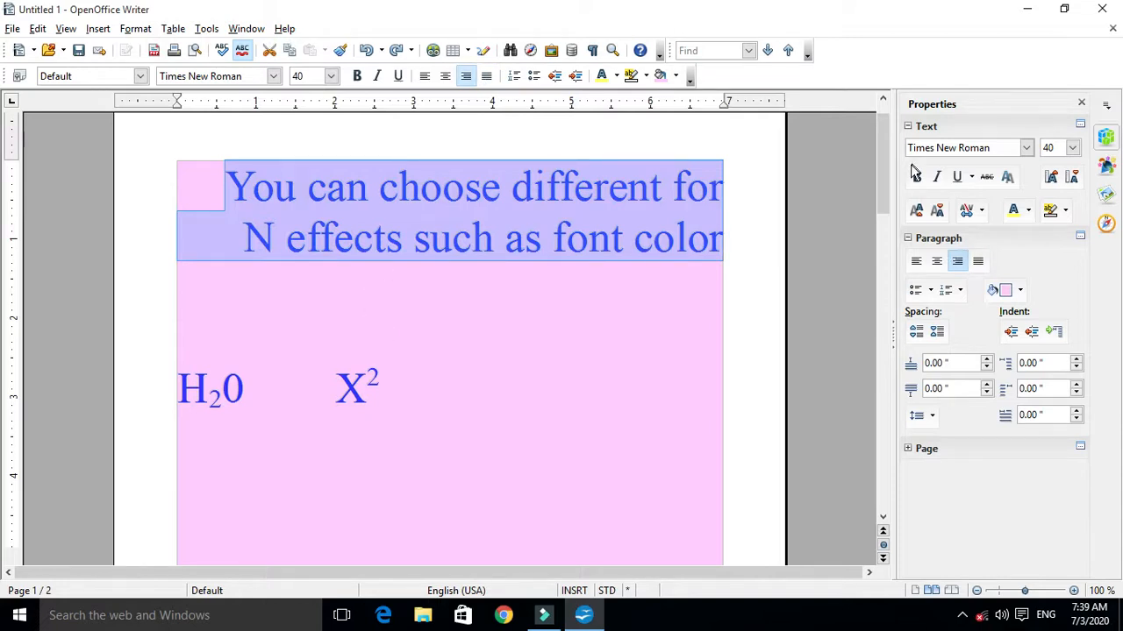
pyautogui.click(918, 261)
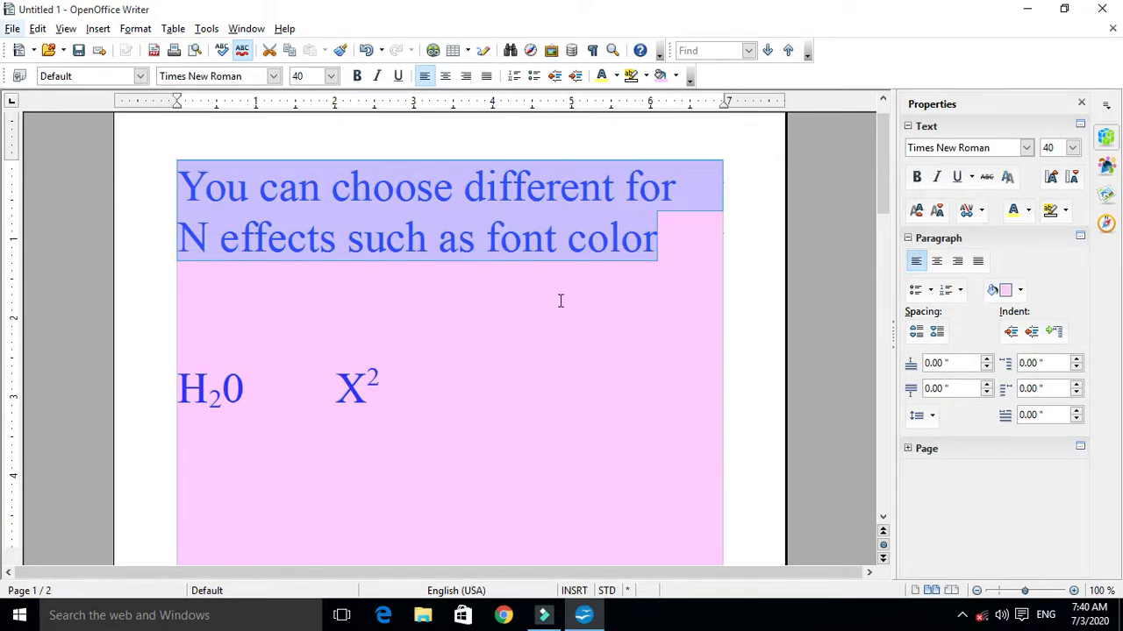
# Preview the Right, Center and Justified options in the heading's paragraph settings, and apply Center alignment
pyautogui.click(136, 28)
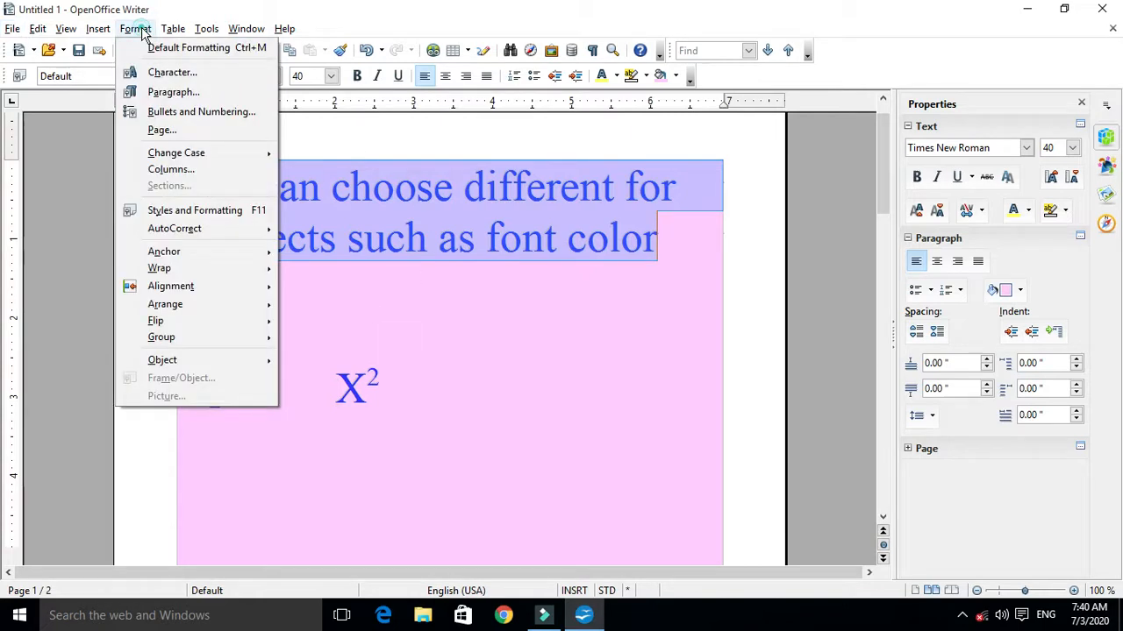
pyautogui.click(186, 94)
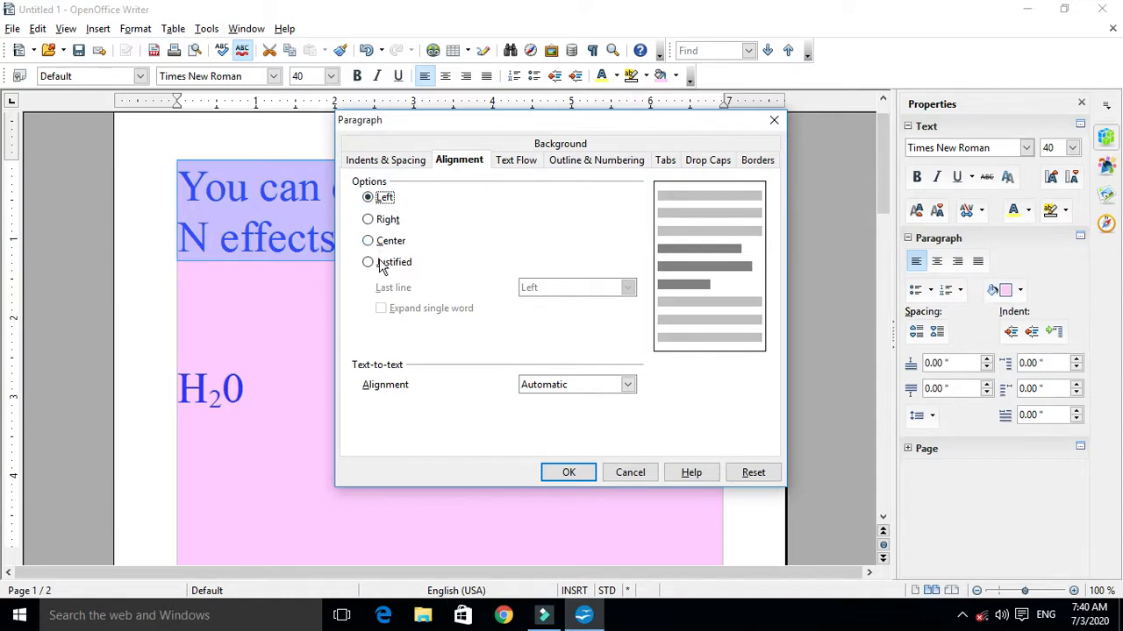
pyautogui.click(370, 220)
pyautogui.click(369, 241)
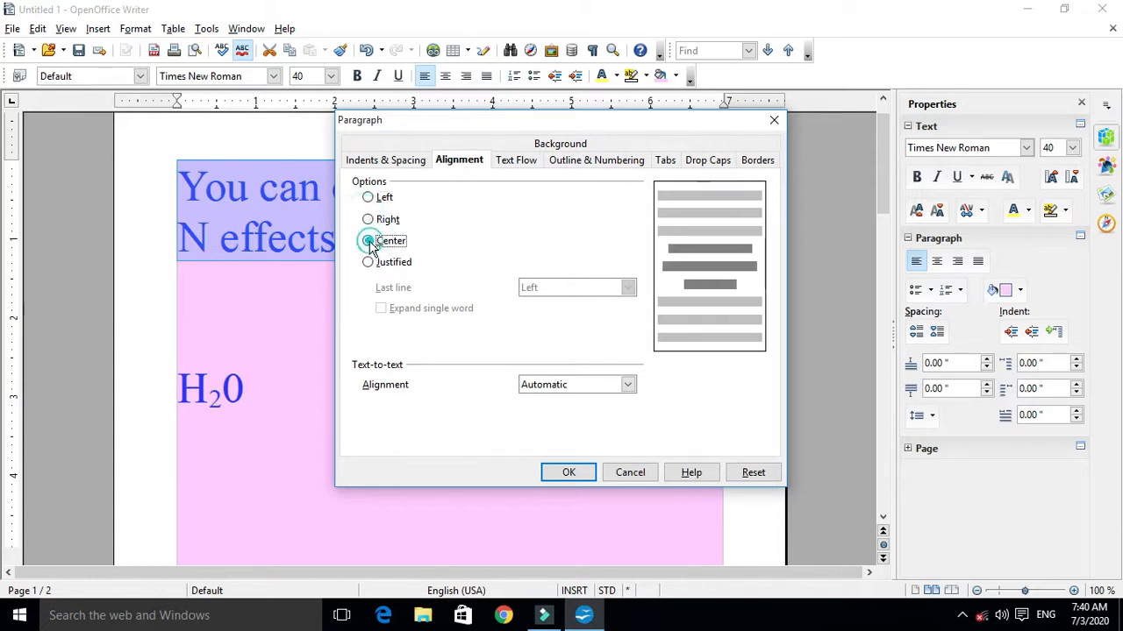
pyautogui.click(368, 263)
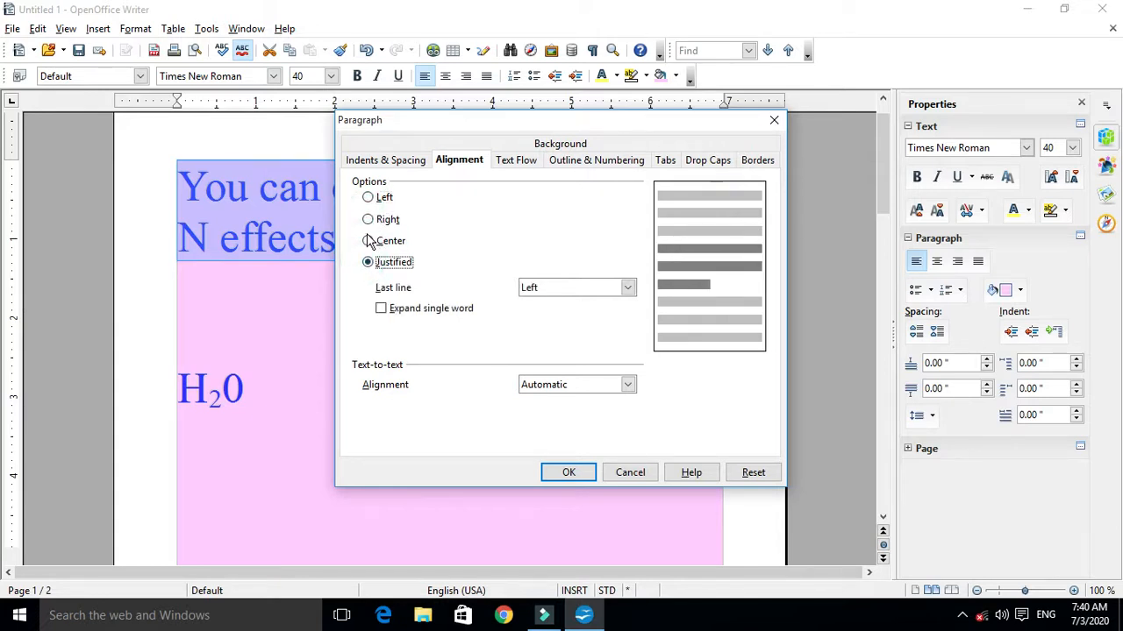
pyautogui.click(370, 242)
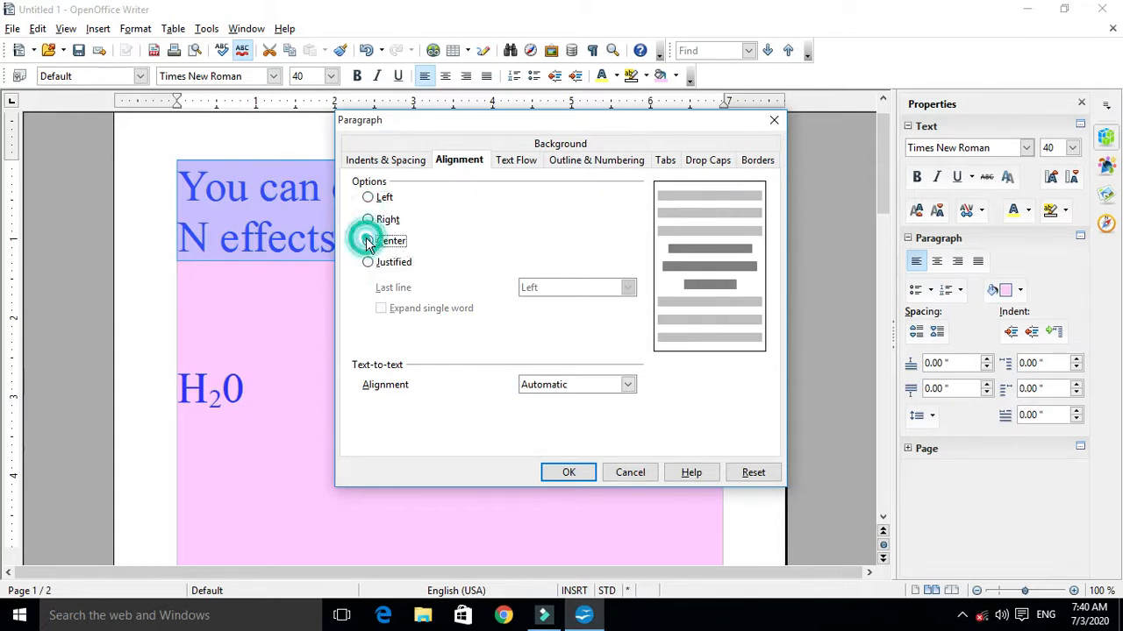
pyautogui.click(568, 473)
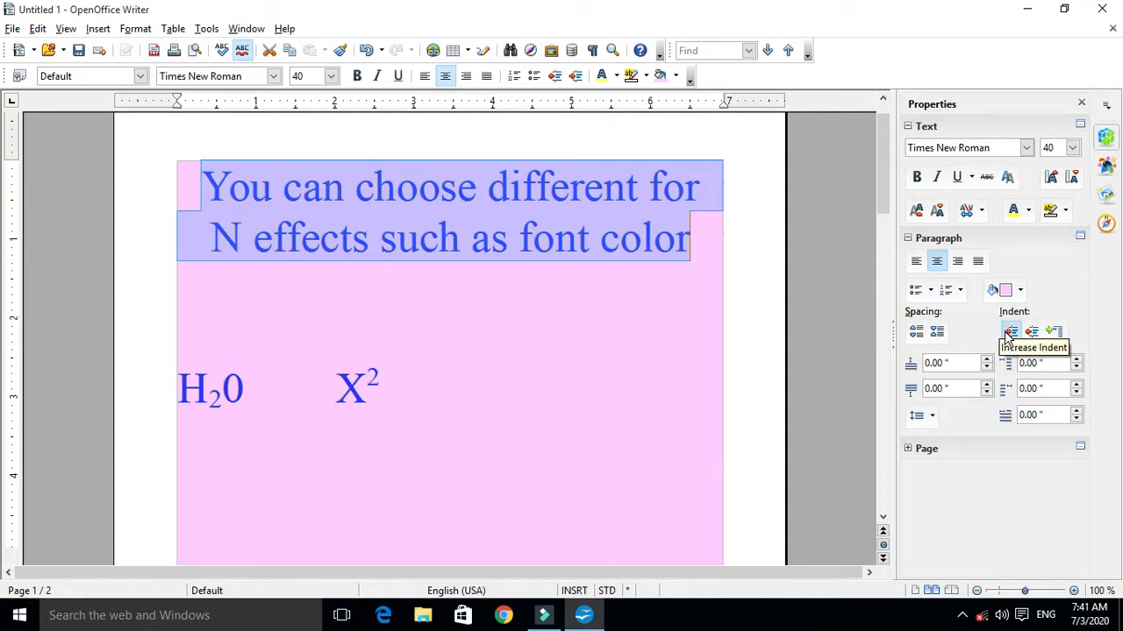
# Open the heading's paragraph indent settings and set the Before text indent to 1.38"
pyautogui.click(136, 28)
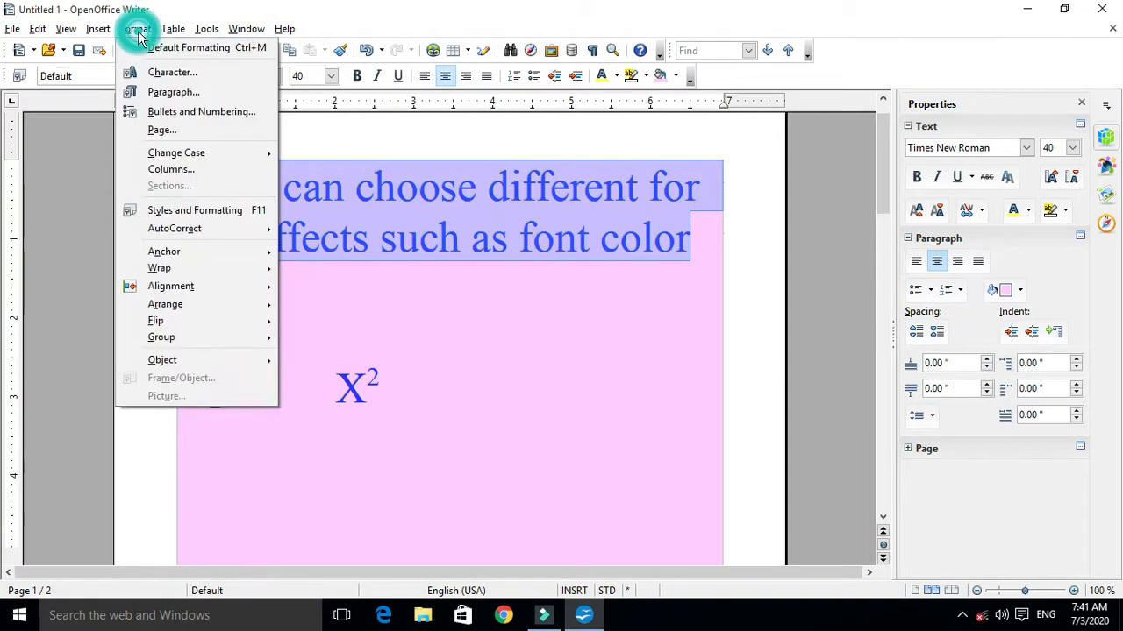
pyautogui.click(156, 94)
pyautogui.moveTo(526, 132); pyautogui.dragTo(569, 211)
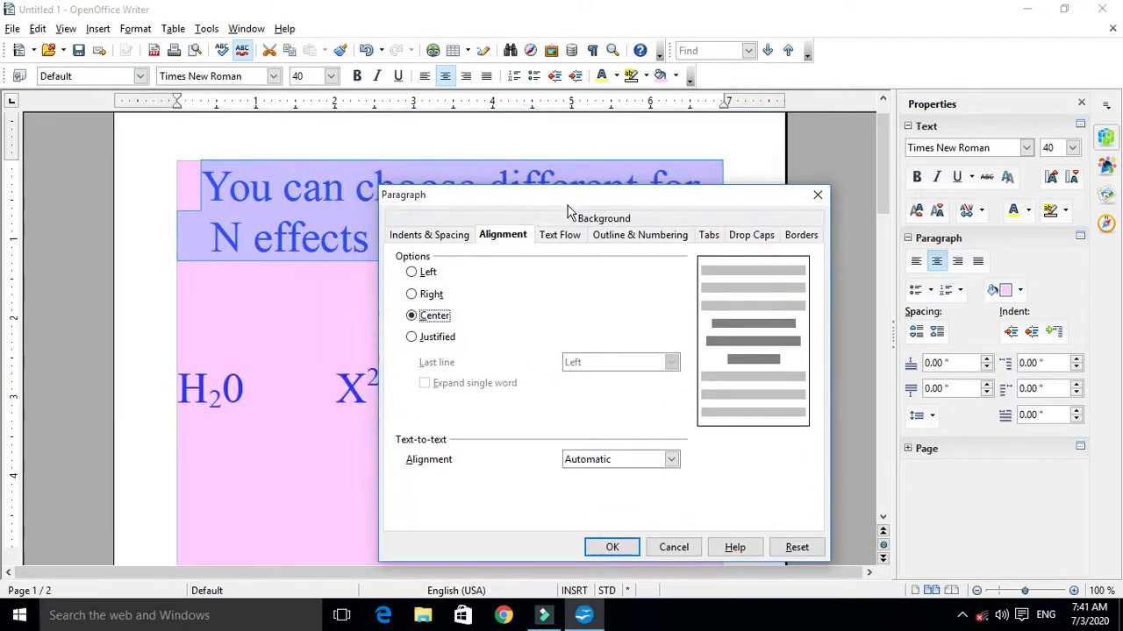
pyautogui.click(428, 236)
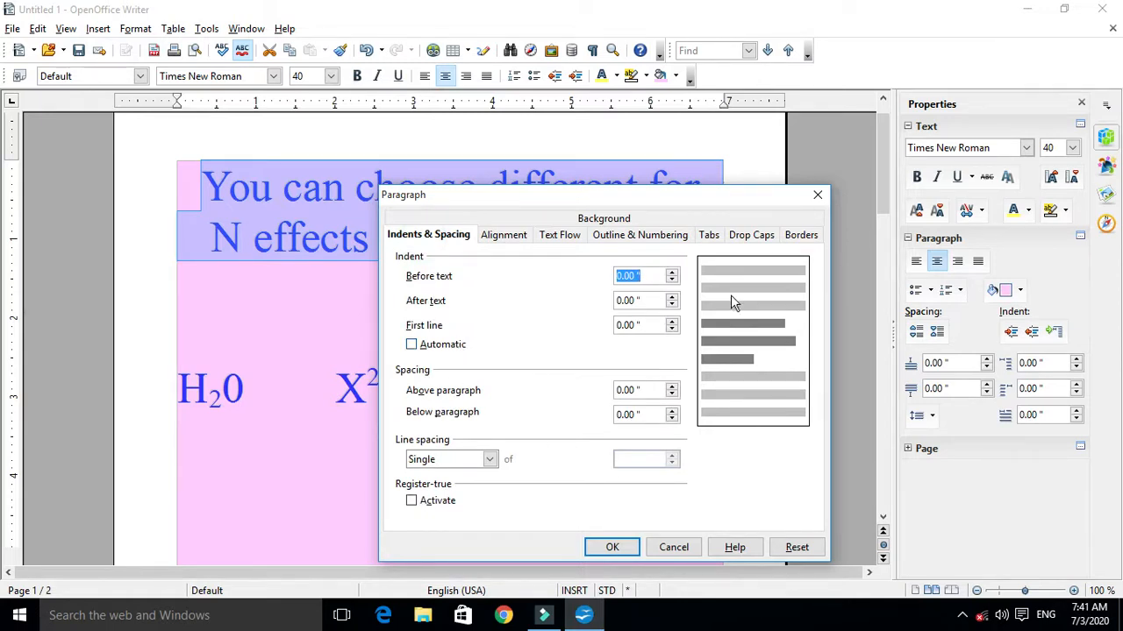
pyautogui.moveTo(576, 199); pyautogui.dragTo(687, 214)
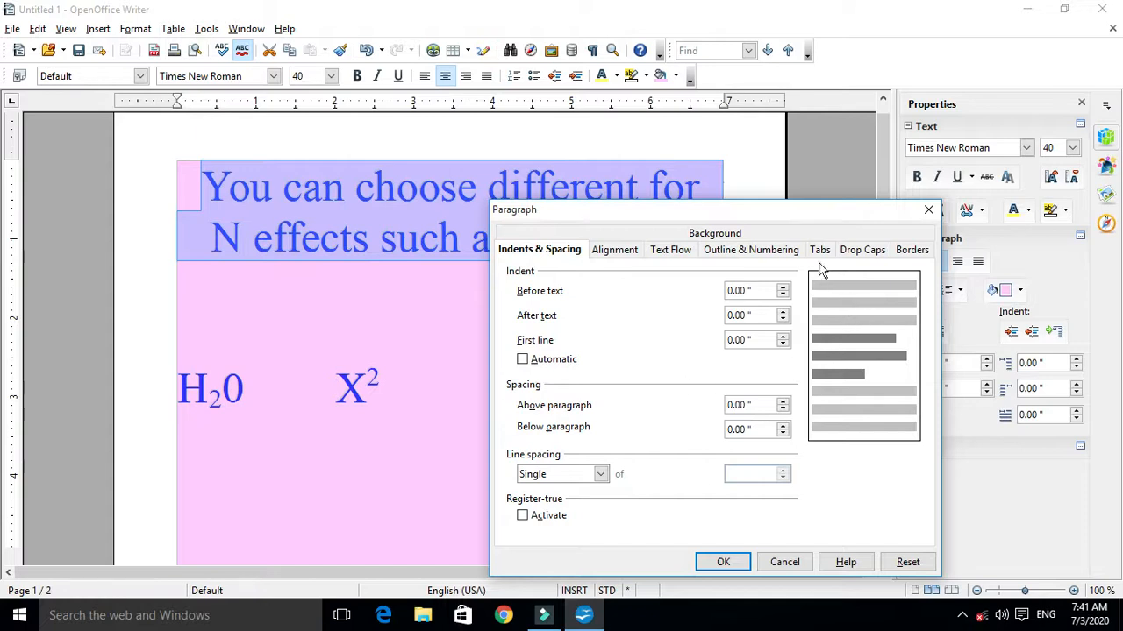
pyautogui.click(783, 290)
pyautogui.click(782, 290)
pyautogui.click(783, 291)
pyautogui.click(782, 290)
pyautogui.click(782, 290)
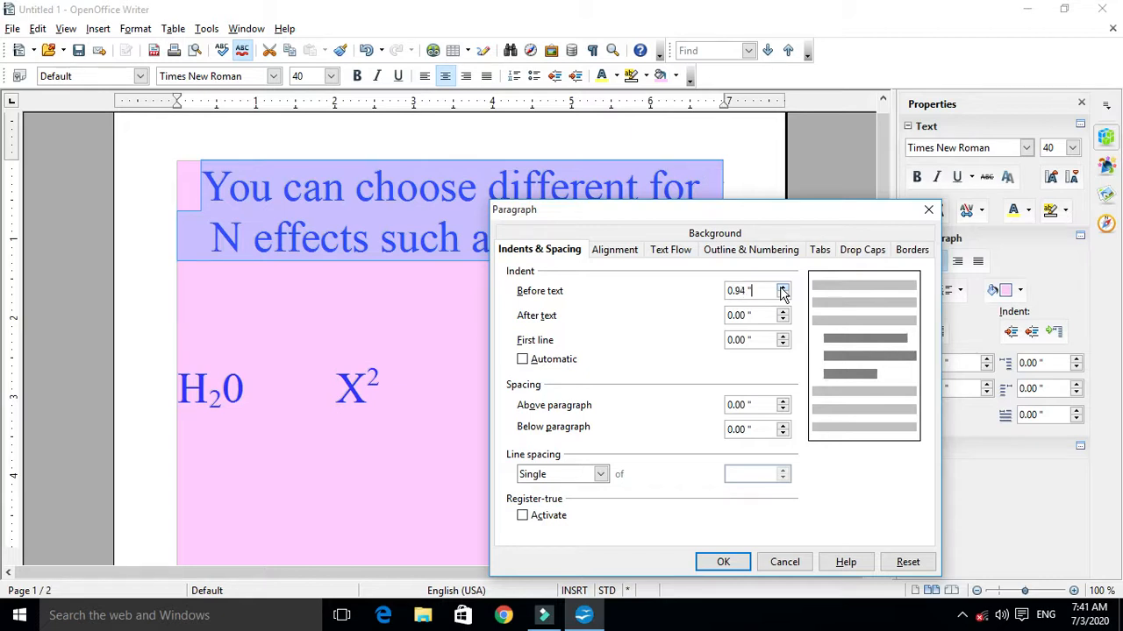
pyautogui.click(782, 290)
pyautogui.click(782, 291)
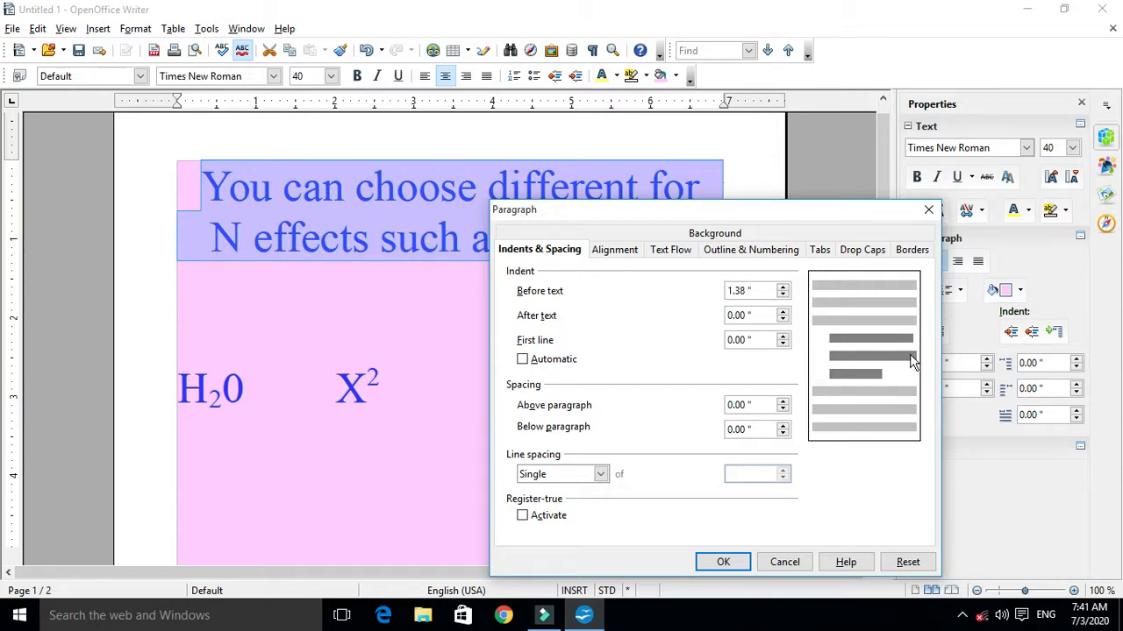
# Set the heading's After text indent to 0.98" and First line indent to 0.88", and apply the paragraph settings
pyautogui.click(783, 318)
pyautogui.click(784, 313)
pyautogui.click(783, 312)
pyautogui.click(784, 312)
pyautogui.click(783, 312)
pyautogui.click(783, 337)
pyautogui.click(783, 338)
pyautogui.click(783, 338)
pyautogui.click(723, 562)
pyautogui.click(534, 431)
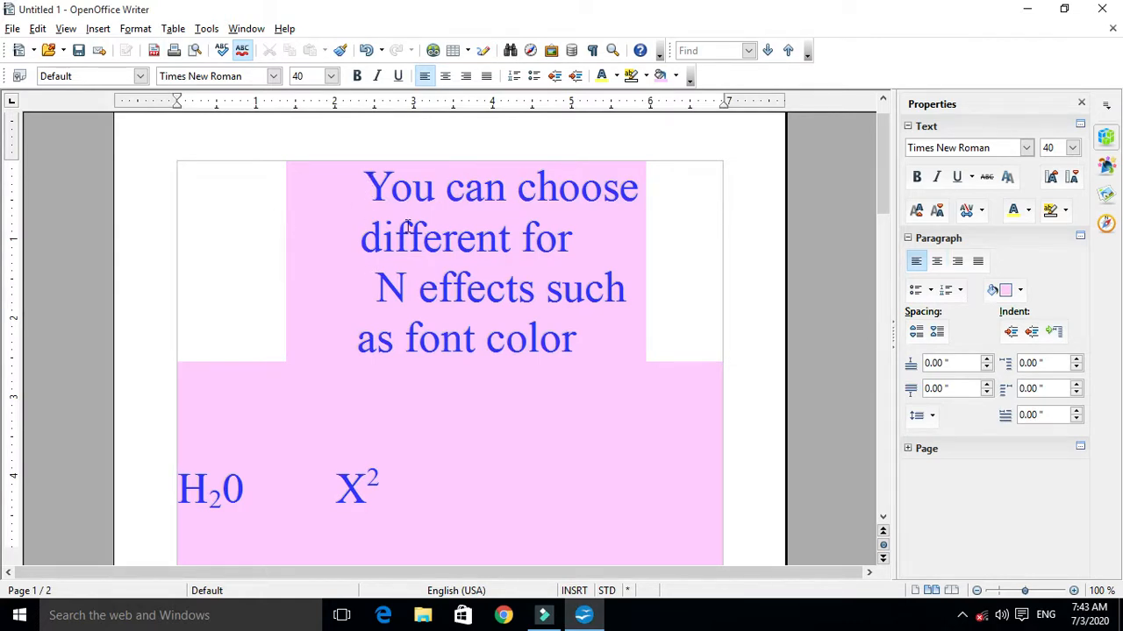
# Set the After text indent of the whole heading to 0.00" in its paragraph settings and apply the change
pyautogui.moveTo(369, 187); pyautogui.dragTo(221, 216)
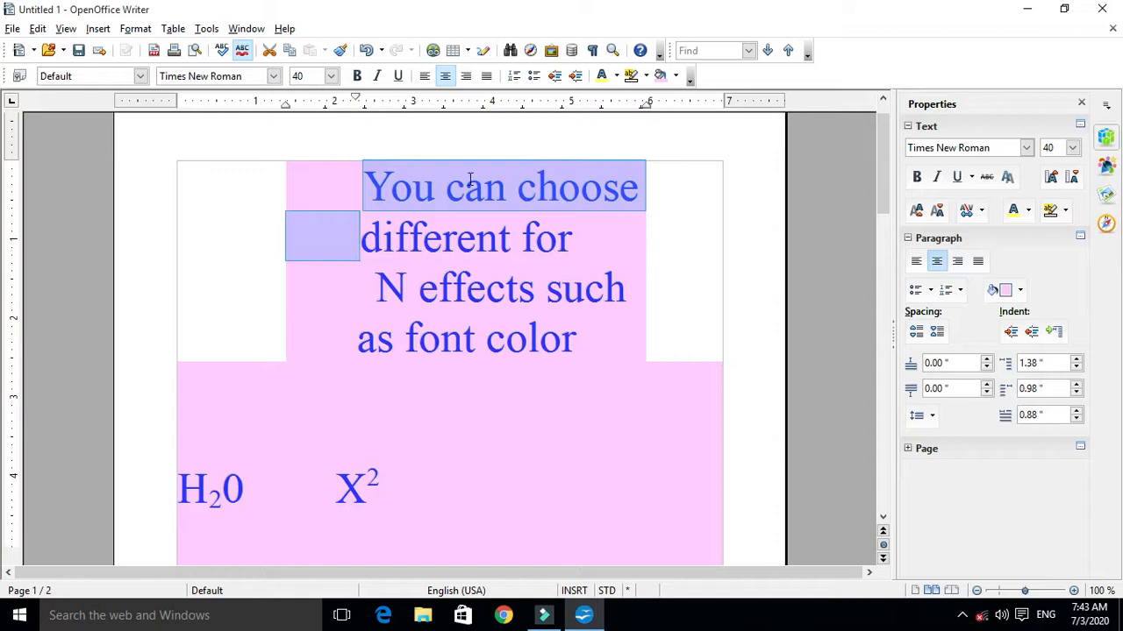
pyautogui.click(289, 292)
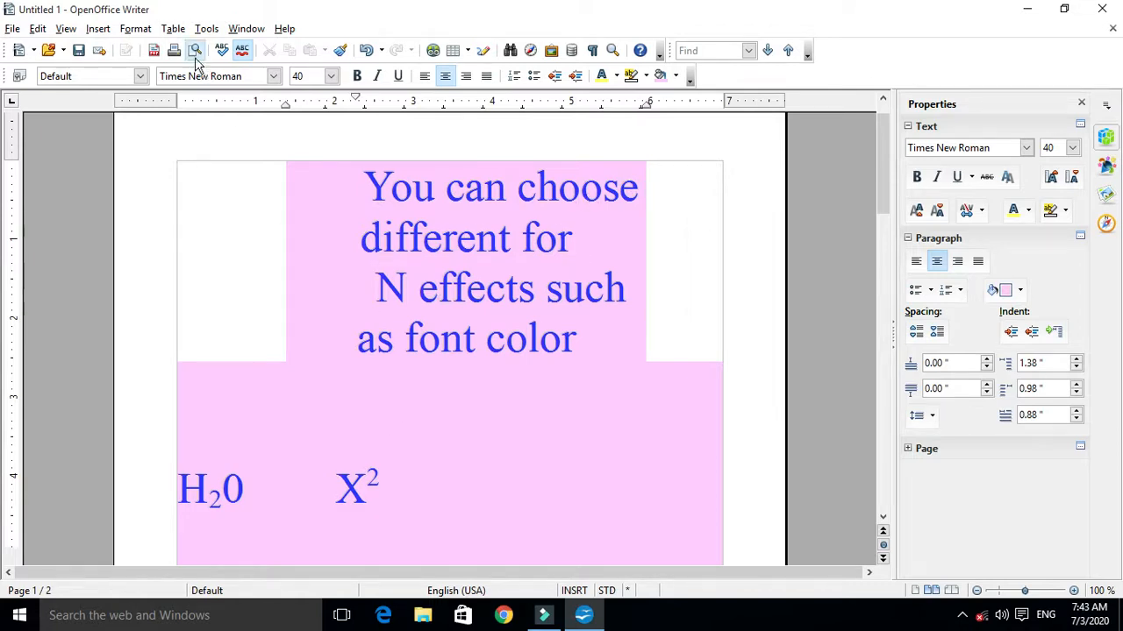
pyautogui.moveTo(581, 342); pyautogui.dragTo(278, 202)
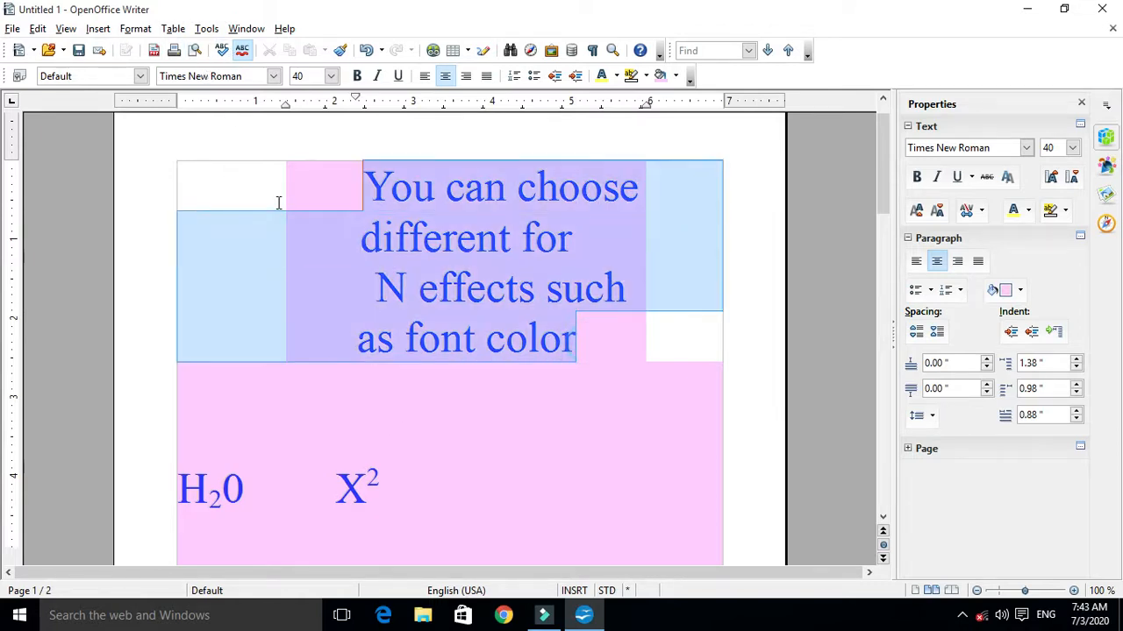
pyautogui.click(135, 28)
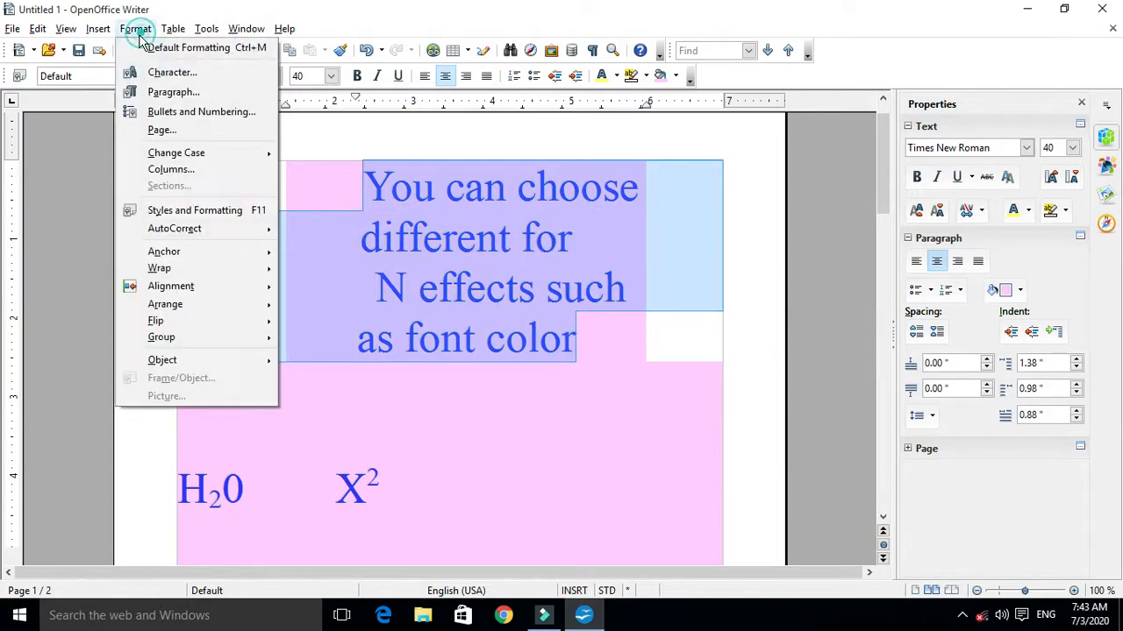
pyautogui.click(166, 91)
pyautogui.click(782, 321)
pyautogui.click(782, 321)
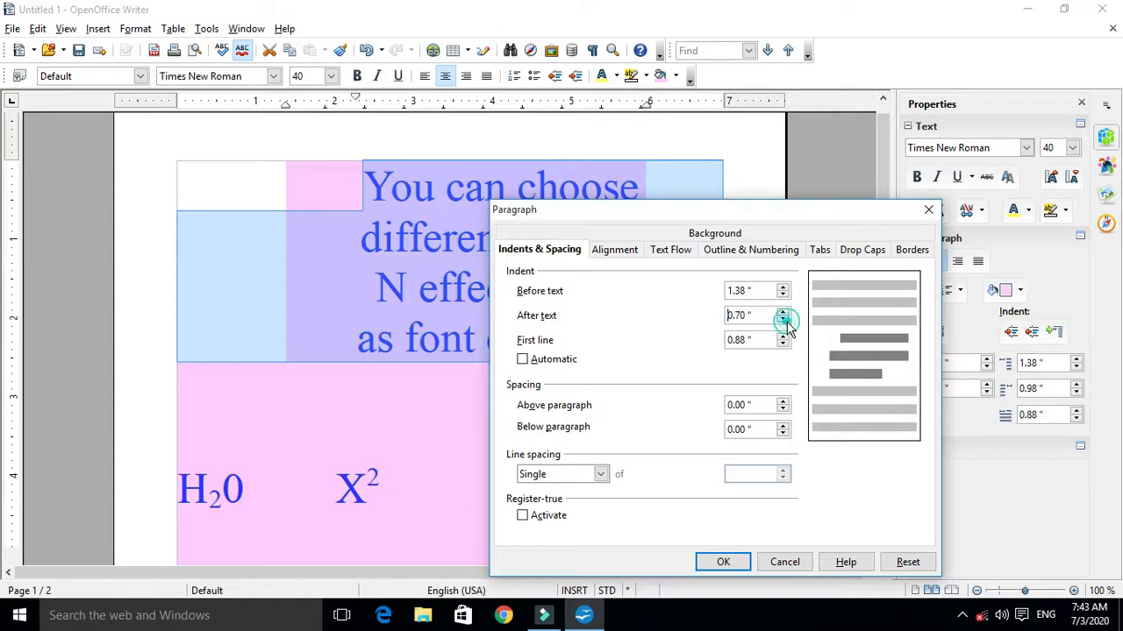
pyautogui.click(782, 321)
pyautogui.click(782, 321)
pyautogui.click(782, 321)
pyautogui.click(782, 321)
pyautogui.click(782, 321)
pyautogui.click(782, 309)
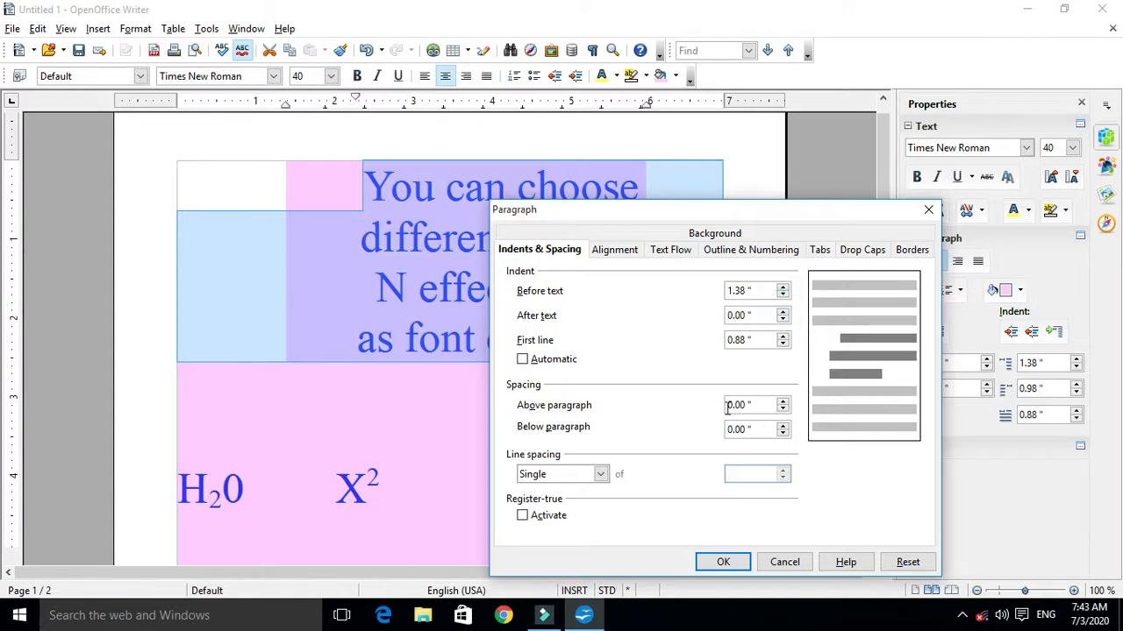
pyautogui.click(723, 562)
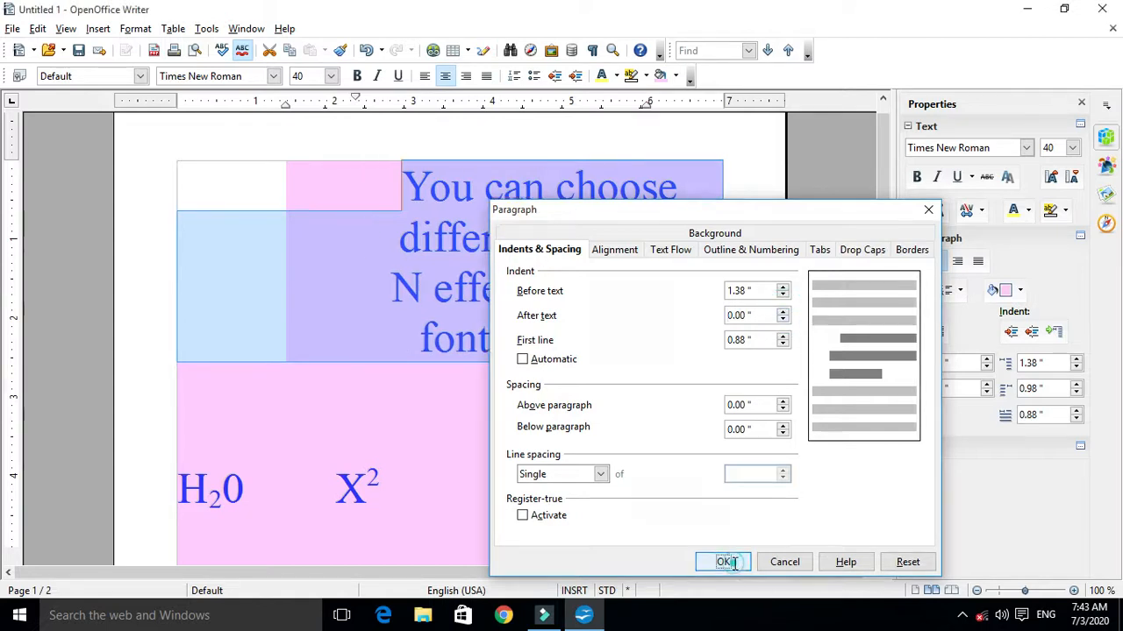
# Remove the first-line indent in front of "You can choose different for"
pyautogui.click(611, 314)
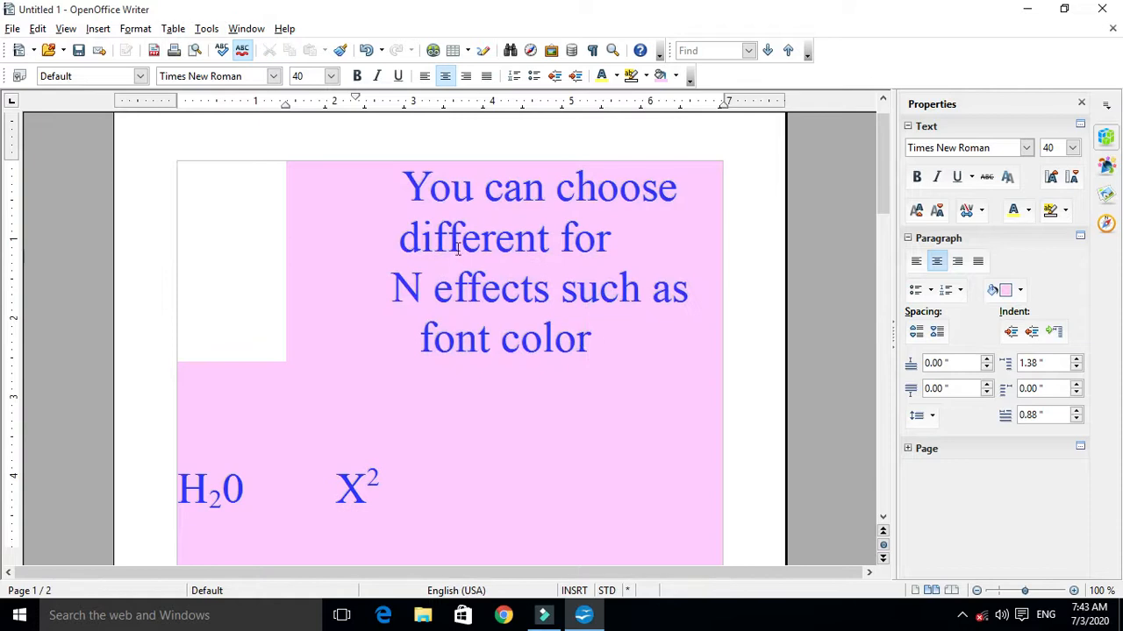
pyautogui.click(409, 187)
pyautogui.press('BackSpace')
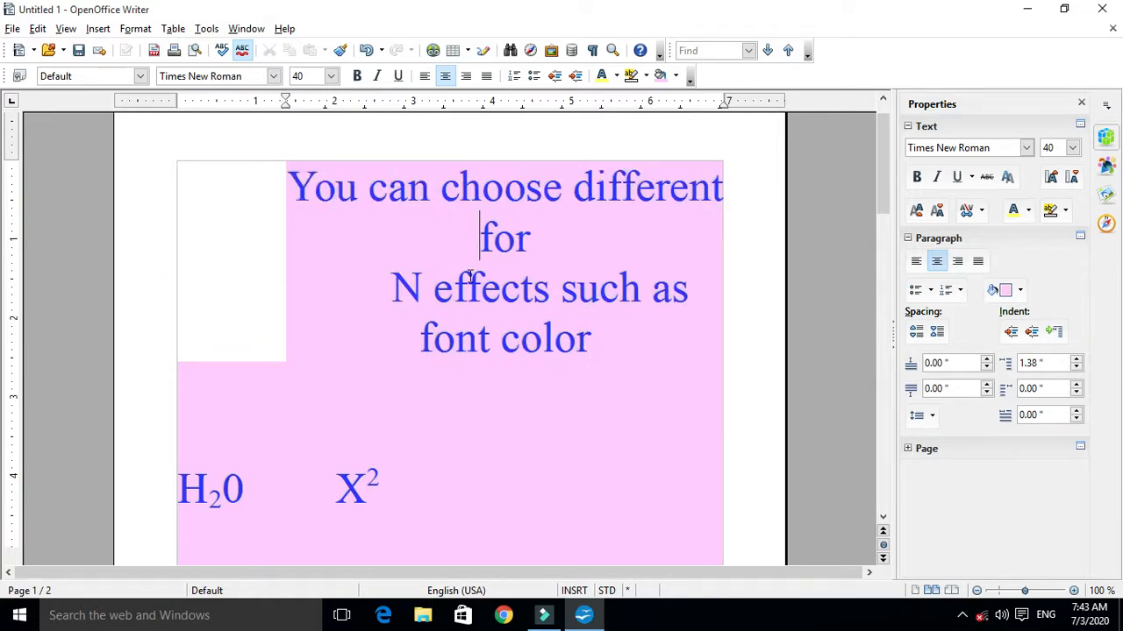
# Join the line "N effects such as font color" to the preceding heading line so it follows directly after "for"
pyautogui.press('Down')
pyautogui.press('BackSpace')
pyautogui.press('Left')
pyautogui.press('Left')
pyautogui.press('Left')
pyautogui.press('Left')
pyautogui.press('Left')
pyautogui.press('BackSpace')
pyautogui.press('BackSpace')
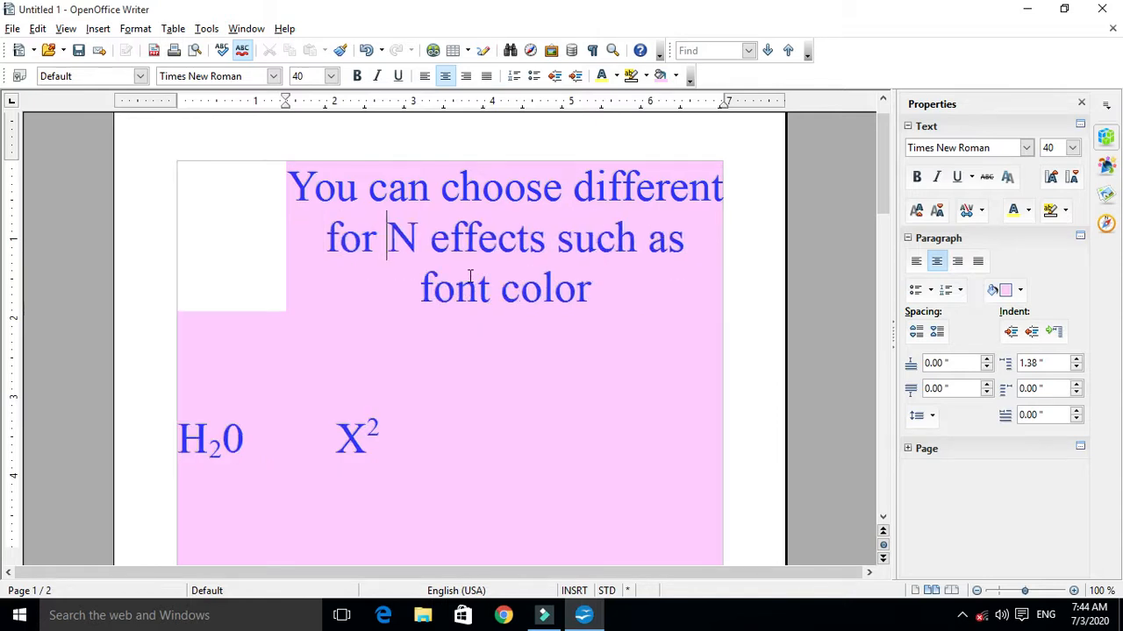
# Left-align the whole heading and set its Before text indent to 0.00" in the paragraph settings
pyautogui.moveTo(628, 293); pyautogui.dragTo(291, 187)
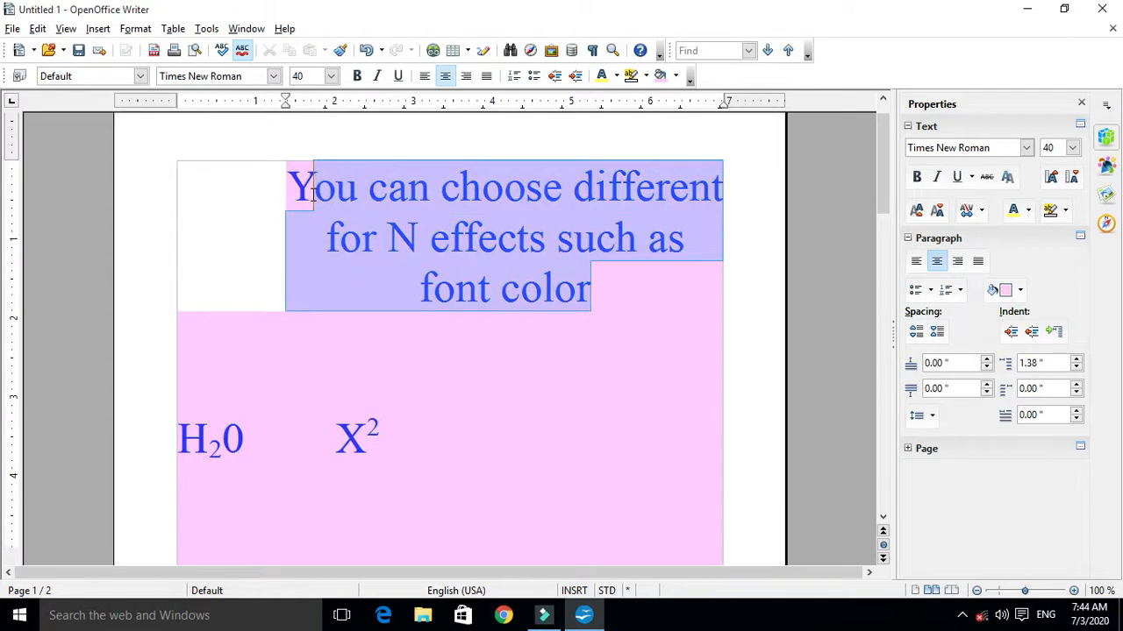
pyautogui.click(915, 261)
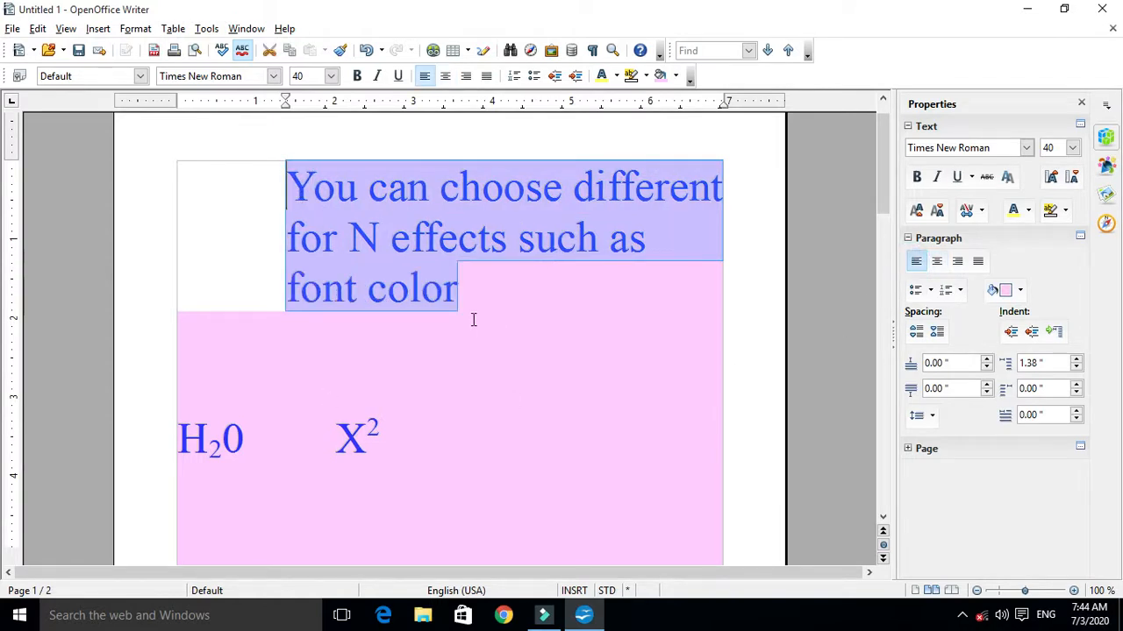
pyautogui.click(135, 28)
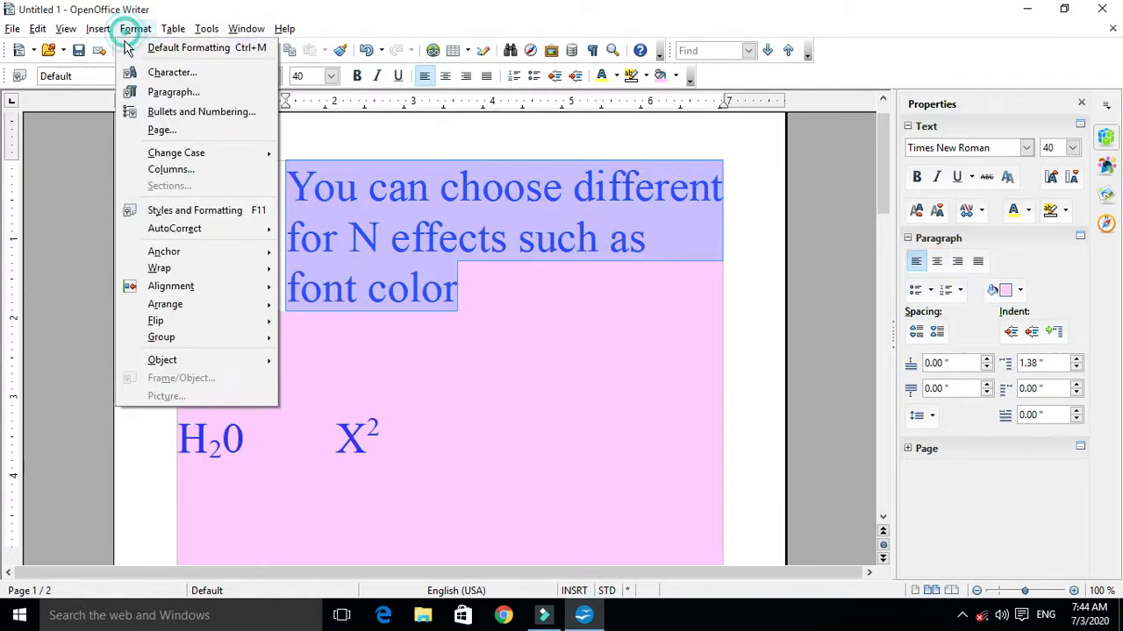
pyautogui.click(173, 92)
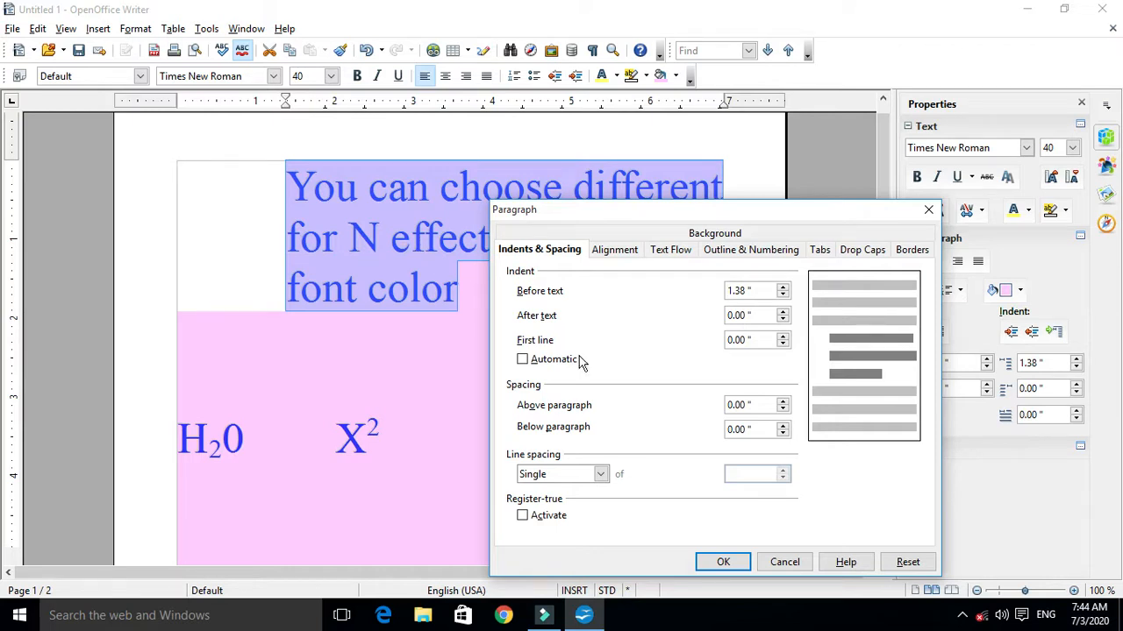
pyautogui.click(782, 296)
pyautogui.click(783, 296)
pyautogui.click(782, 296)
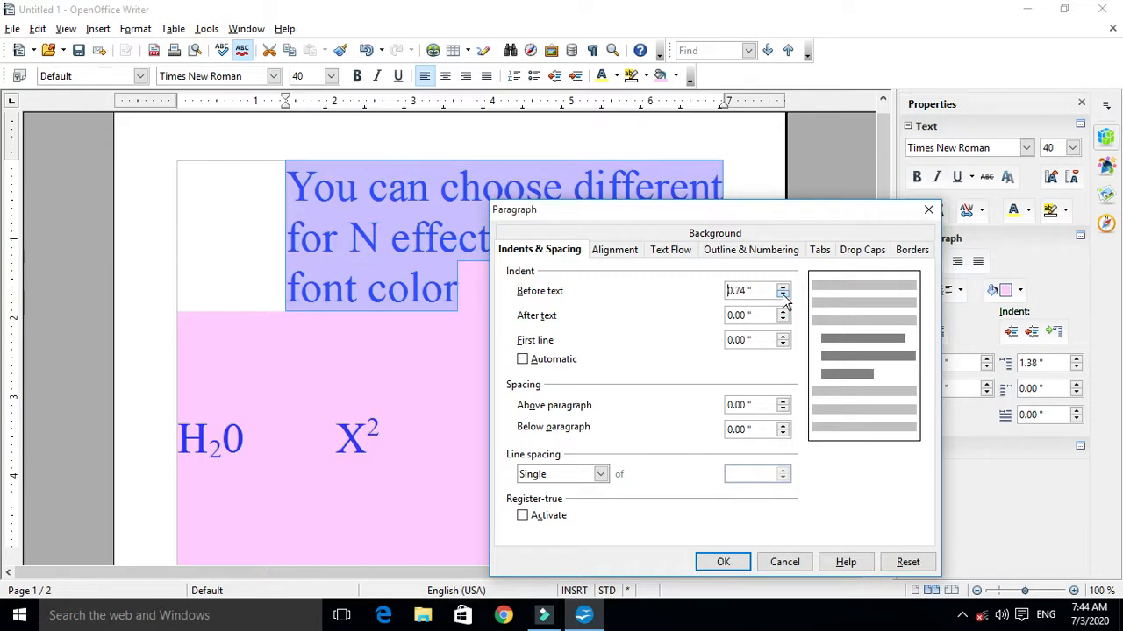
pyautogui.click(782, 296)
pyautogui.click(783, 297)
pyautogui.click(783, 296)
pyautogui.click(783, 297)
pyautogui.click(782, 297)
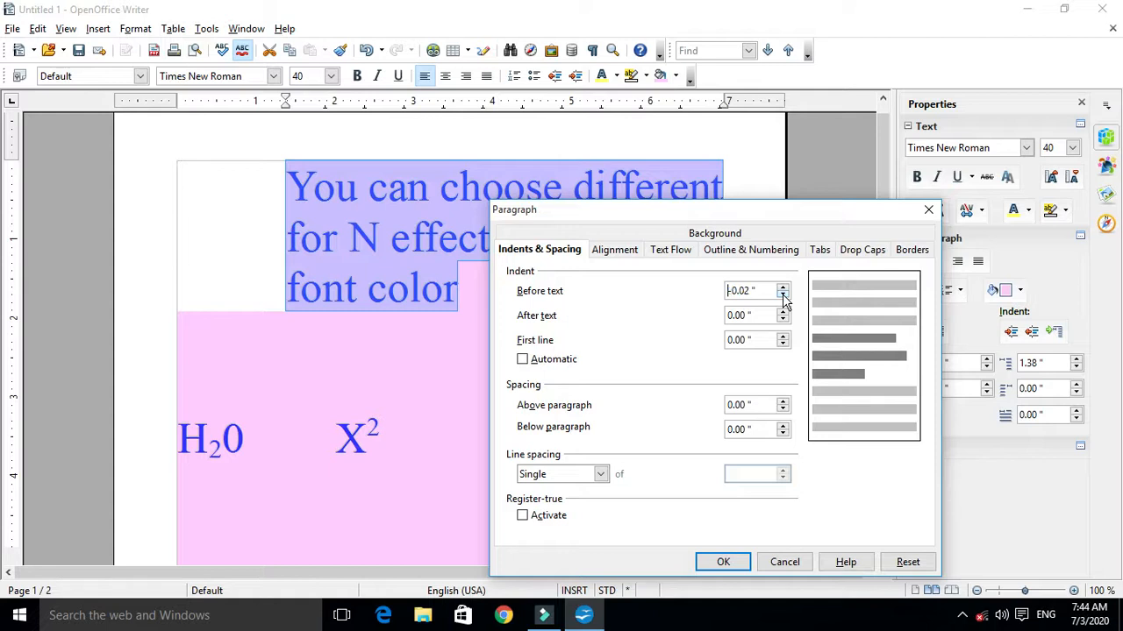
pyautogui.click(782, 288)
# Set the heading's First line indent to 0.90" and apply the paragraph settings
pyautogui.click(781, 336)
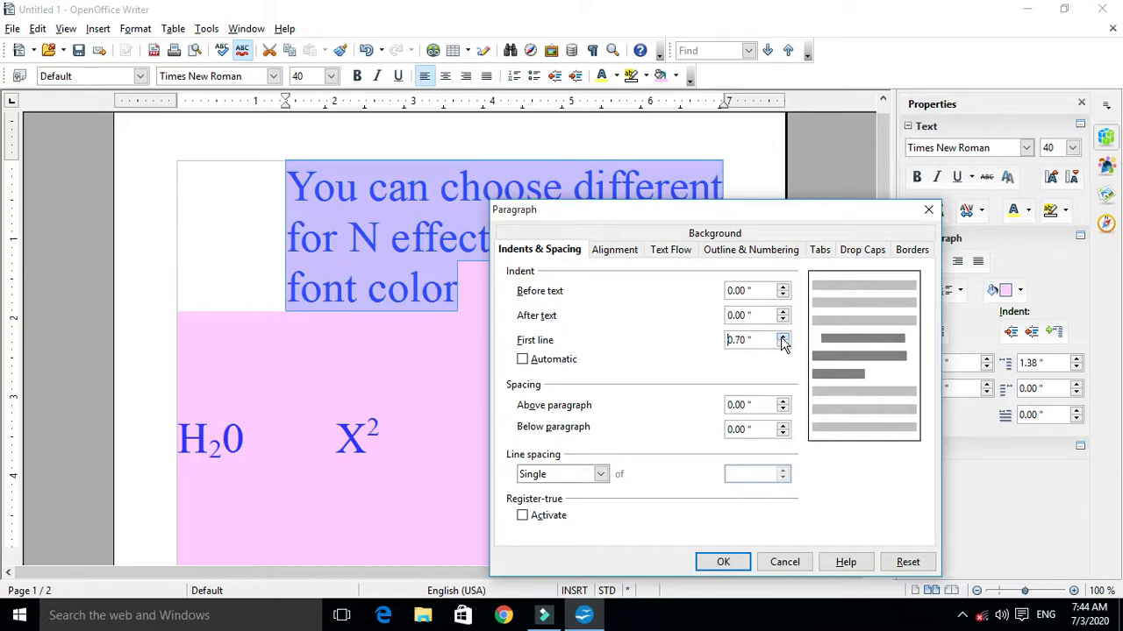
pyautogui.click(721, 561)
pyautogui.click(292, 239)
pyautogui.click(250, 186)
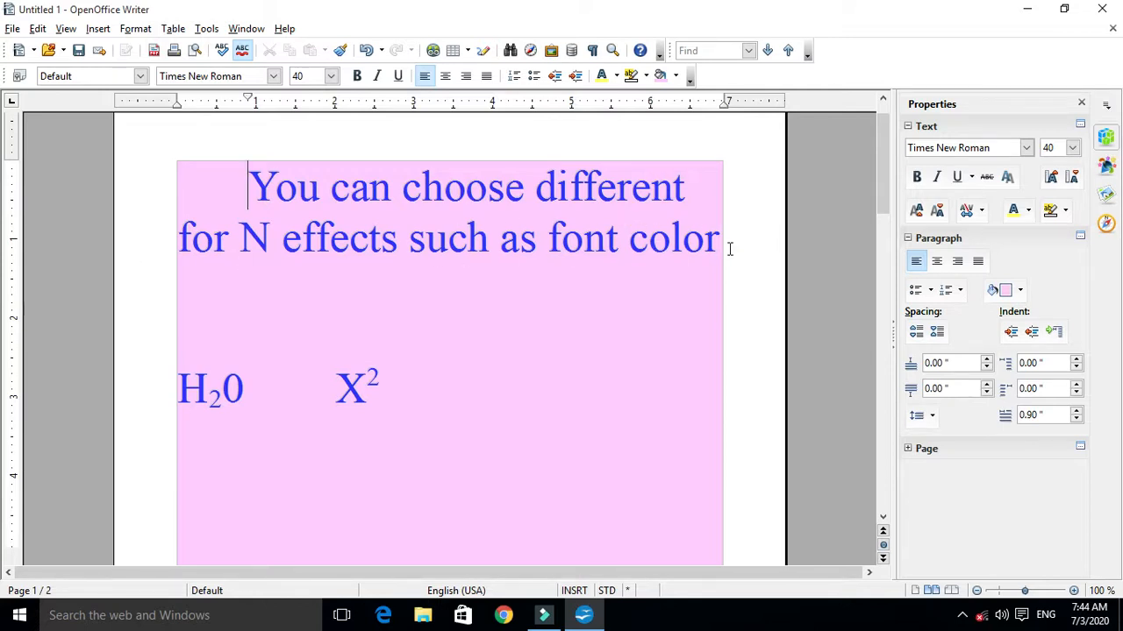
# Give the whole heading a hanging first line by setting its First line indent to -0.46", and apply the change
pyautogui.moveTo(717, 249); pyautogui.dragTo(230, 205)
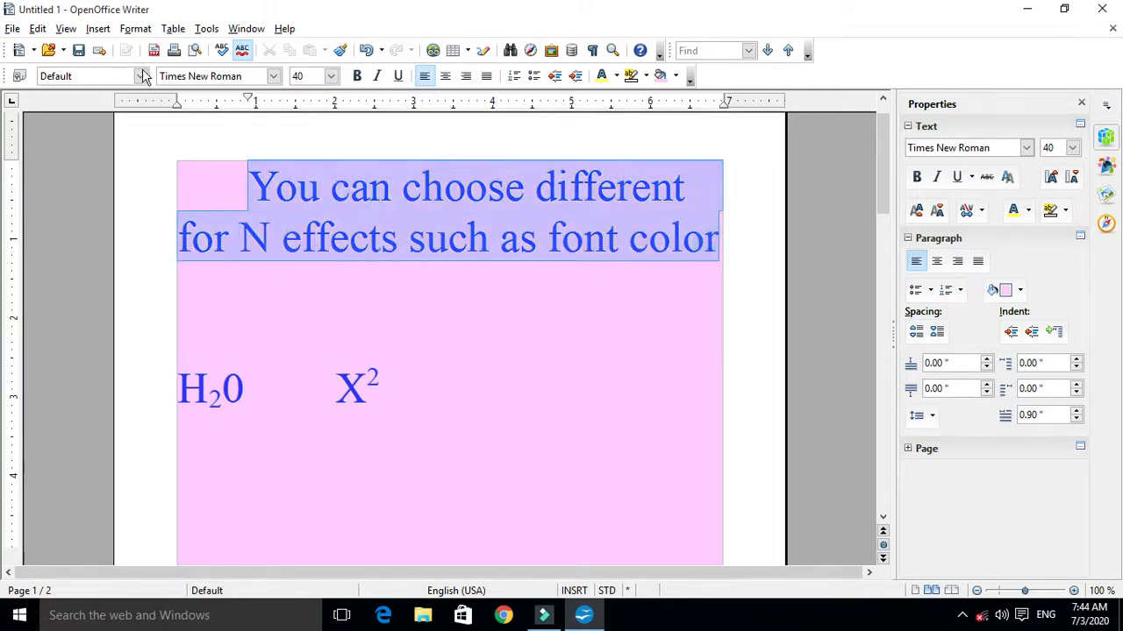
pyautogui.click(135, 29)
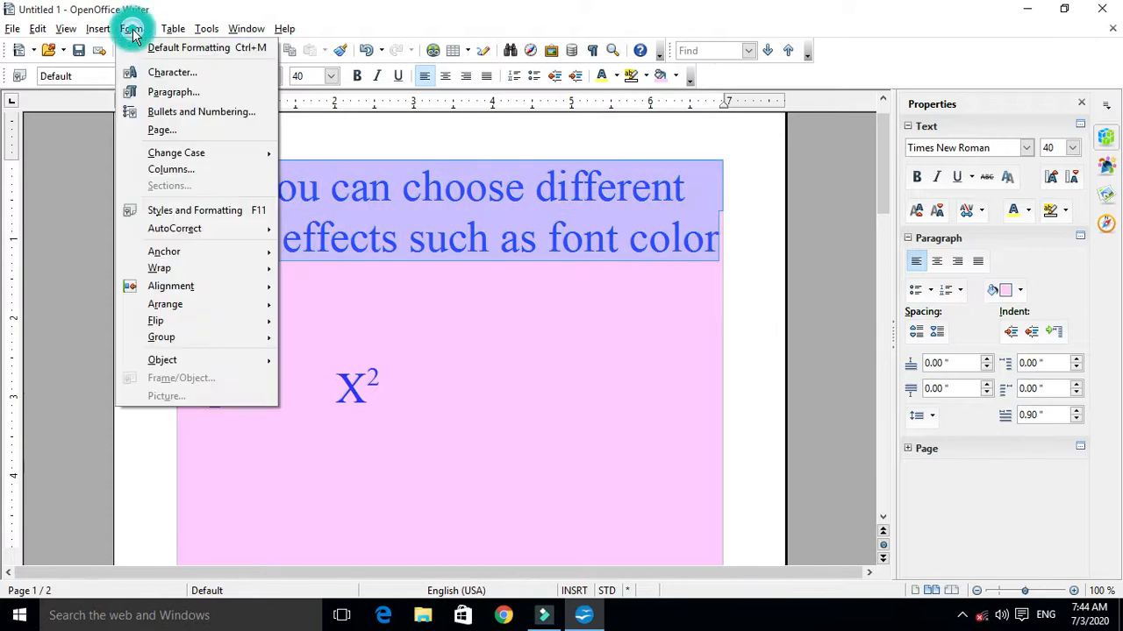
pyautogui.click(178, 93)
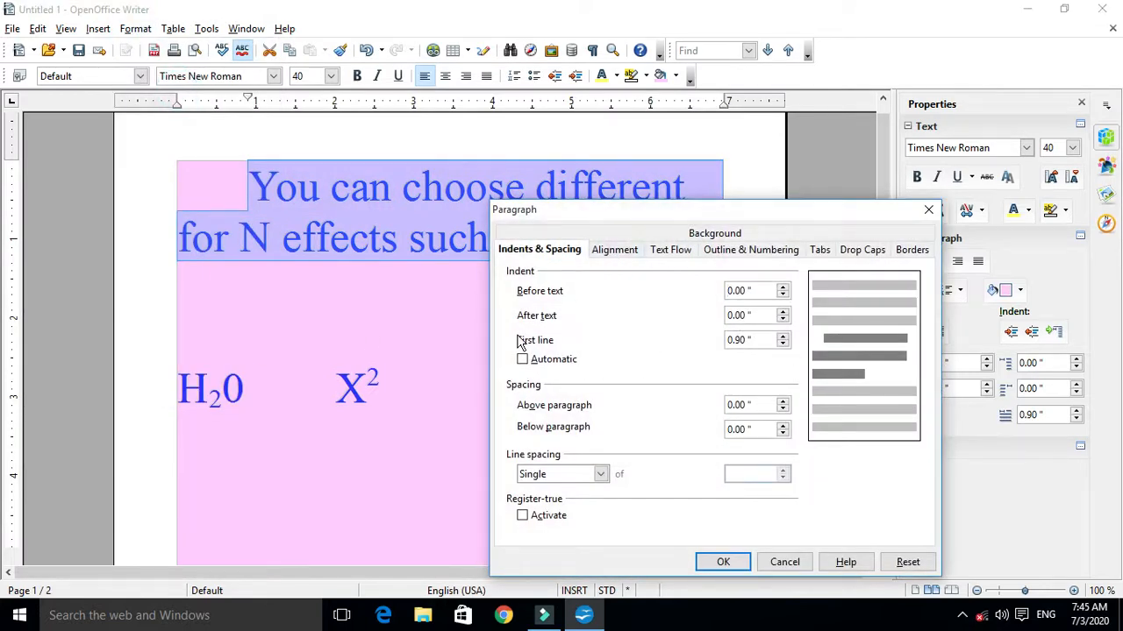
pyautogui.click(784, 348)
pyautogui.click(784, 347)
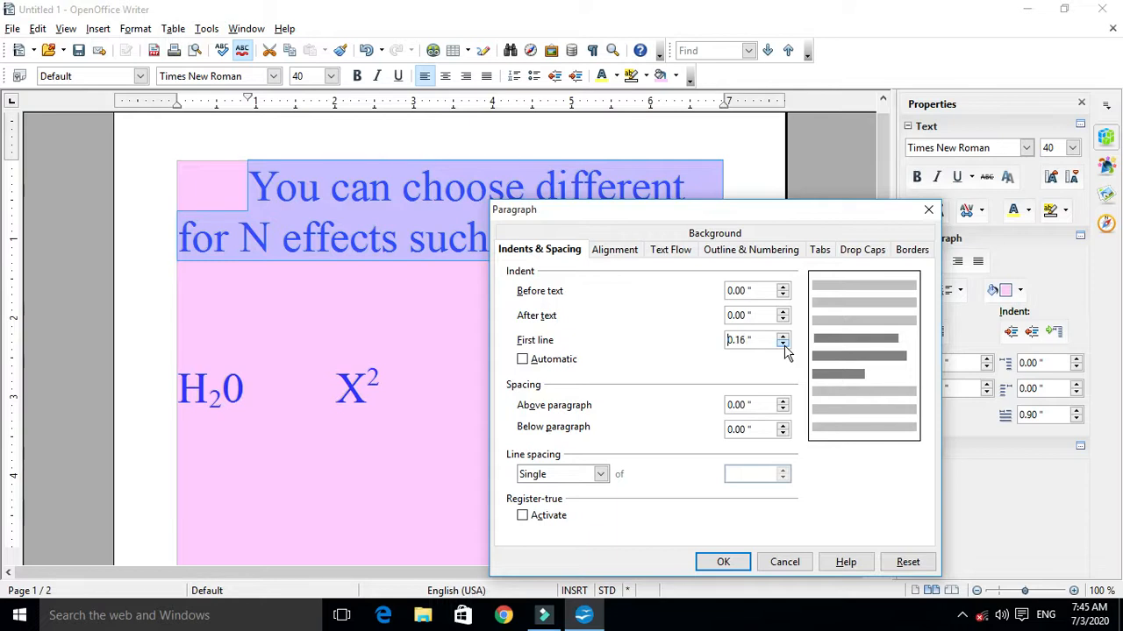
pyautogui.click(784, 348)
pyautogui.click(783, 345)
pyautogui.click(783, 345)
pyautogui.click(723, 563)
pyautogui.click(228, 326)
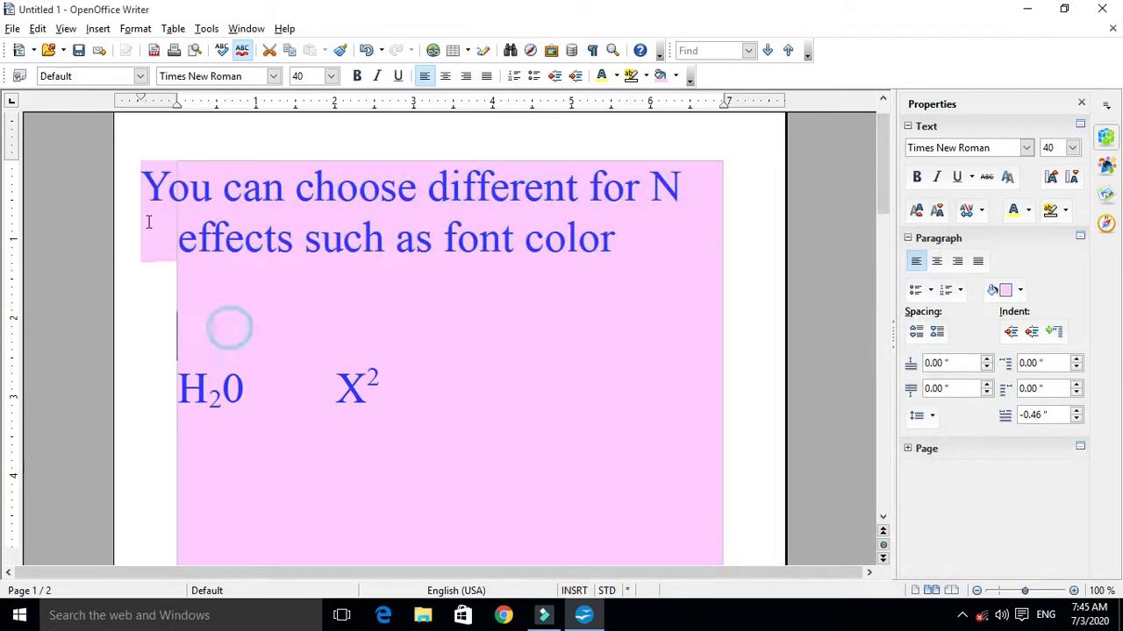
# Reopen the paragraph settings for the whole heading and set its First line indent to 0.00"
pyautogui.moveTo(145, 190); pyautogui.dragTo(176, 200)
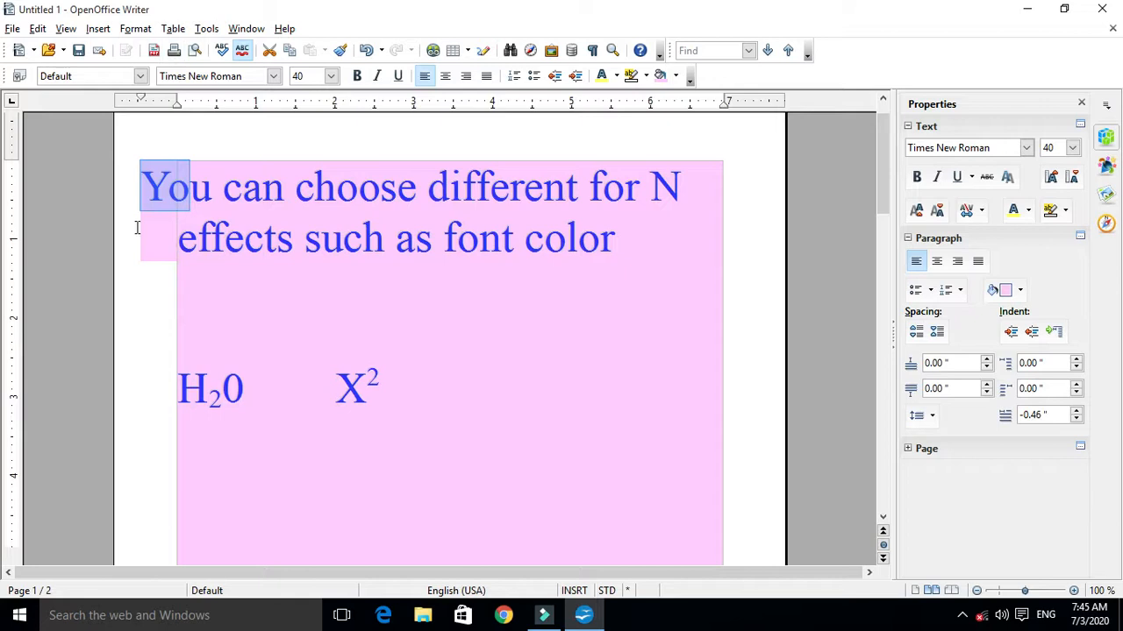
pyautogui.moveTo(618, 233); pyautogui.dragTo(119, 188)
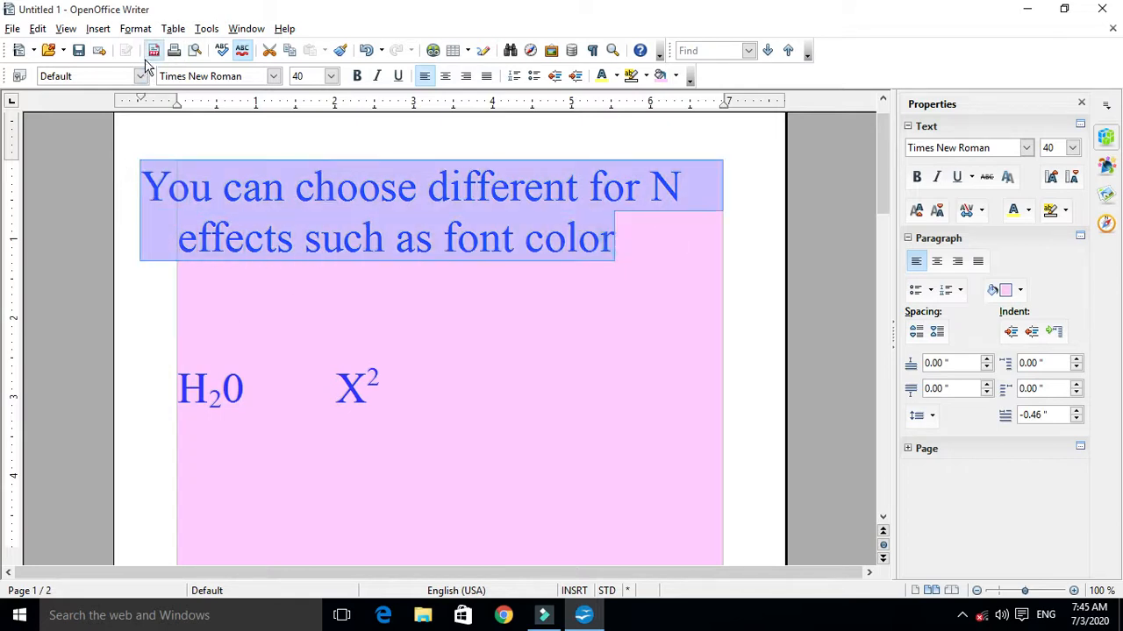
pyautogui.click(135, 28)
pyautogui.click(143, 94)
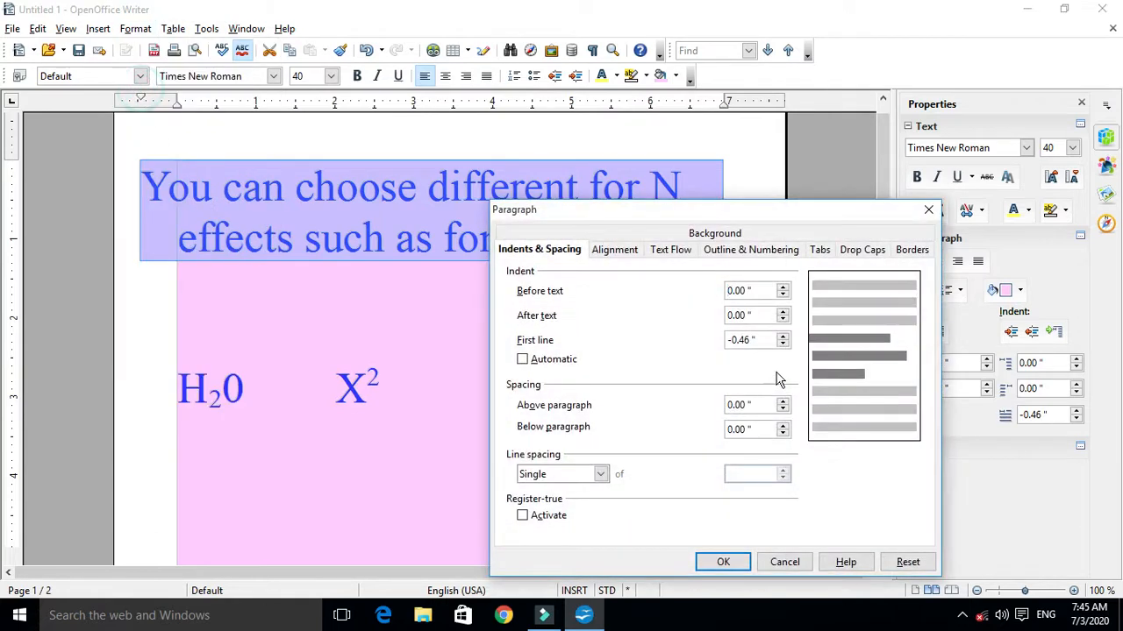
pyautogui.click(783, 339)
pyautogui.click(783, 339)
pyautogui.click(784, 339)
pyautogui.click(783, 338)
pyautogui.click(783, 339)
pyautogui.click(783, 338)
pyautogui.click(783, 339)
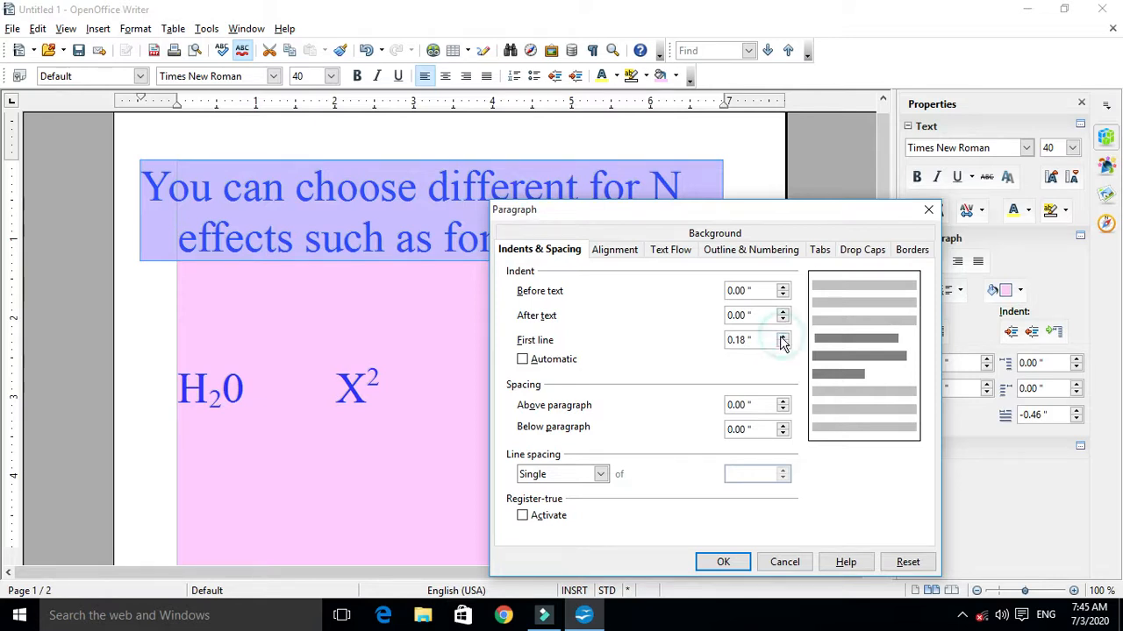
pyautogui.click(784, 346)
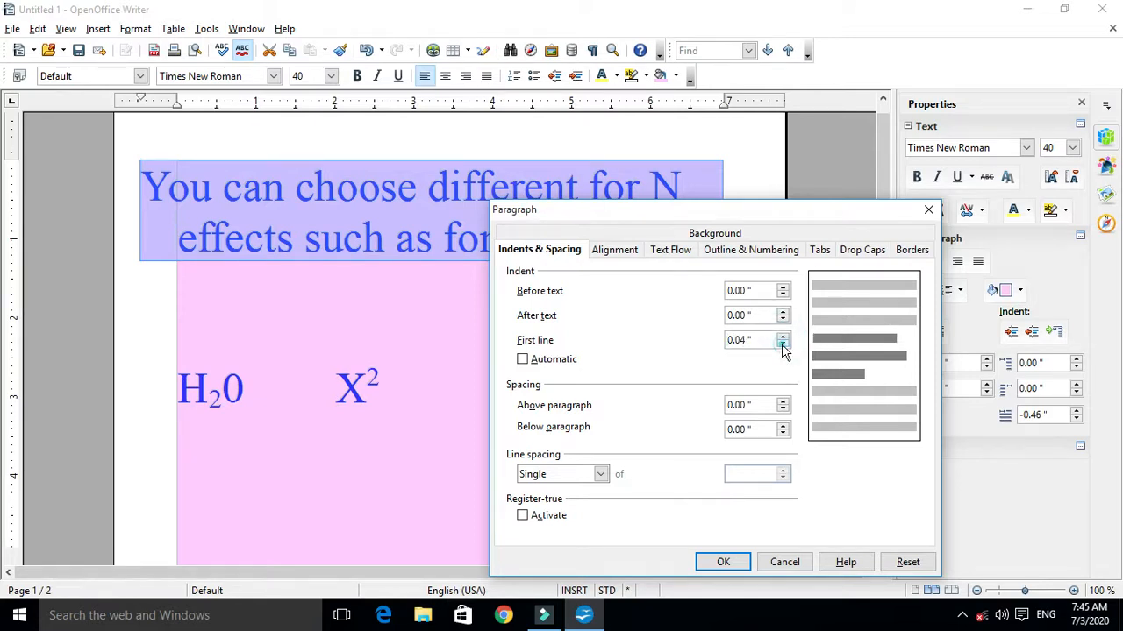
pyautogui.click(783, 344)
pyautogui.click(782, 344)
pyautogui.click(782, 337)
# Try an Above paragraph spacing of 0.54" for the heading and reset it to 0.00"
pyautogui.click(782, 401)
pyautogui.click(783, 401)
pyautogui.click(782, 401)
pyautogui.moveTo(782, 401); pyautogui.dragTo(782, 400)
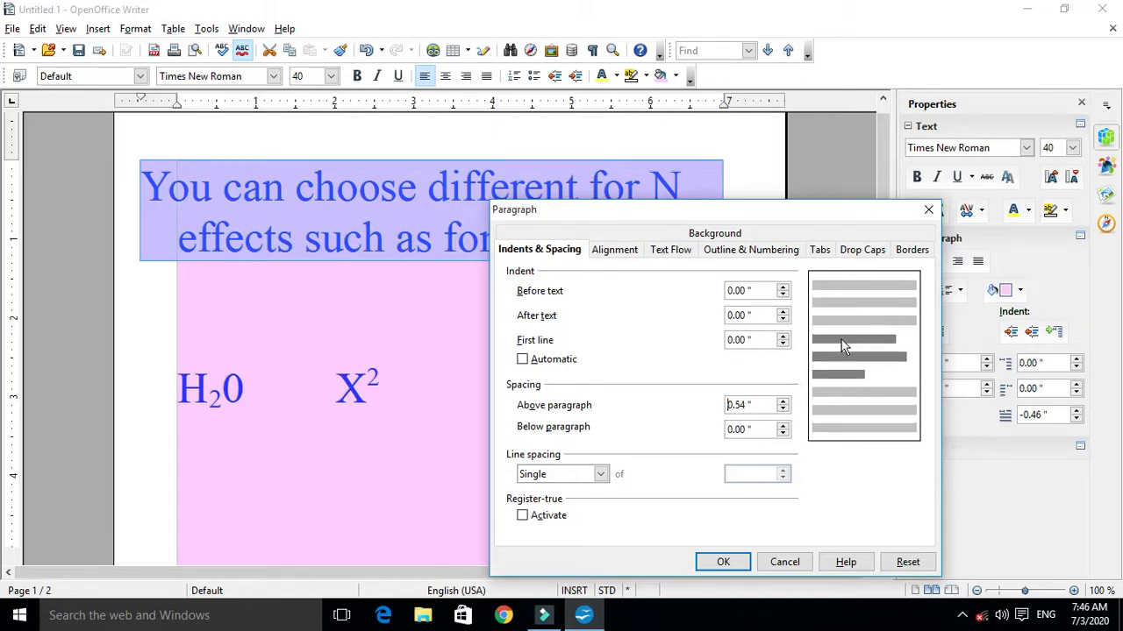
pyautogui.click(782, 409)
# Try Below paragraph spacings of 0.70" and 1.38" for the heading and reset the value to 0.00"
pyautogui.moveTo(783, 410); pyautogui.dragTo(784, 428)
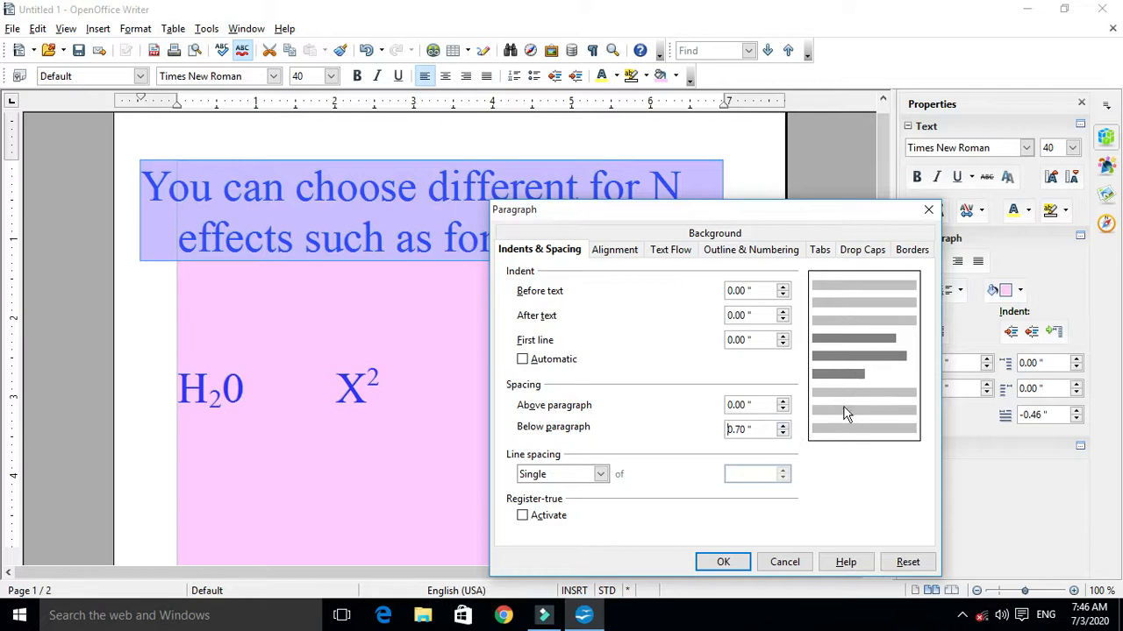
pyautogui.moveTo(783, 426); pyautogui.dragTo(783, 426)
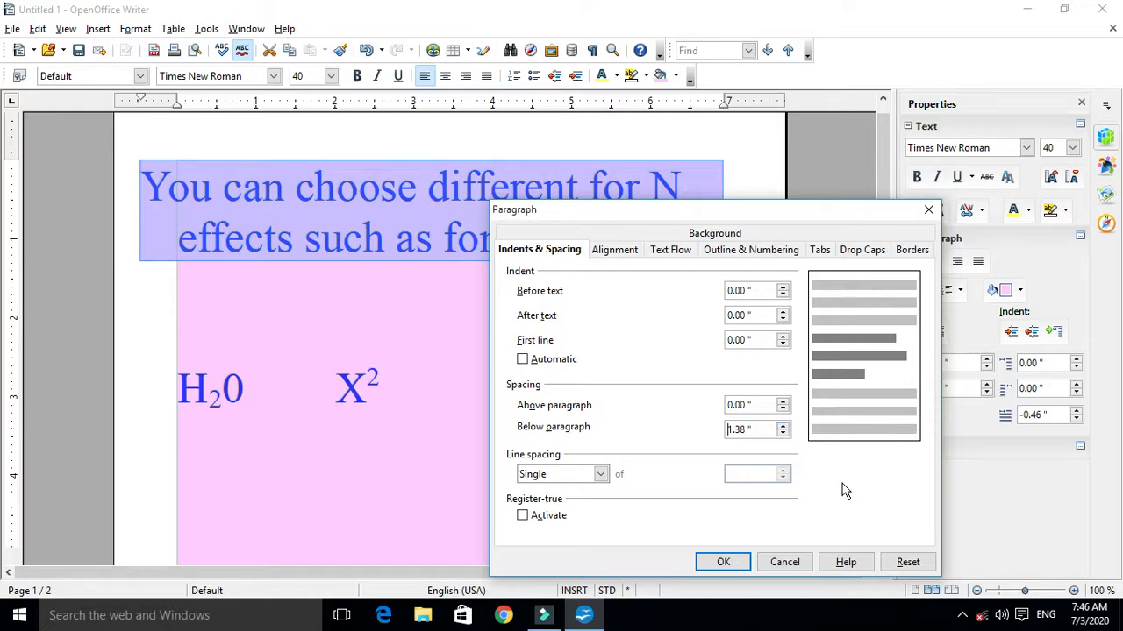
pyautogui.moveTo(745, 434); pyautogui.dragTo(713, 444)
pyautogui.write('0')
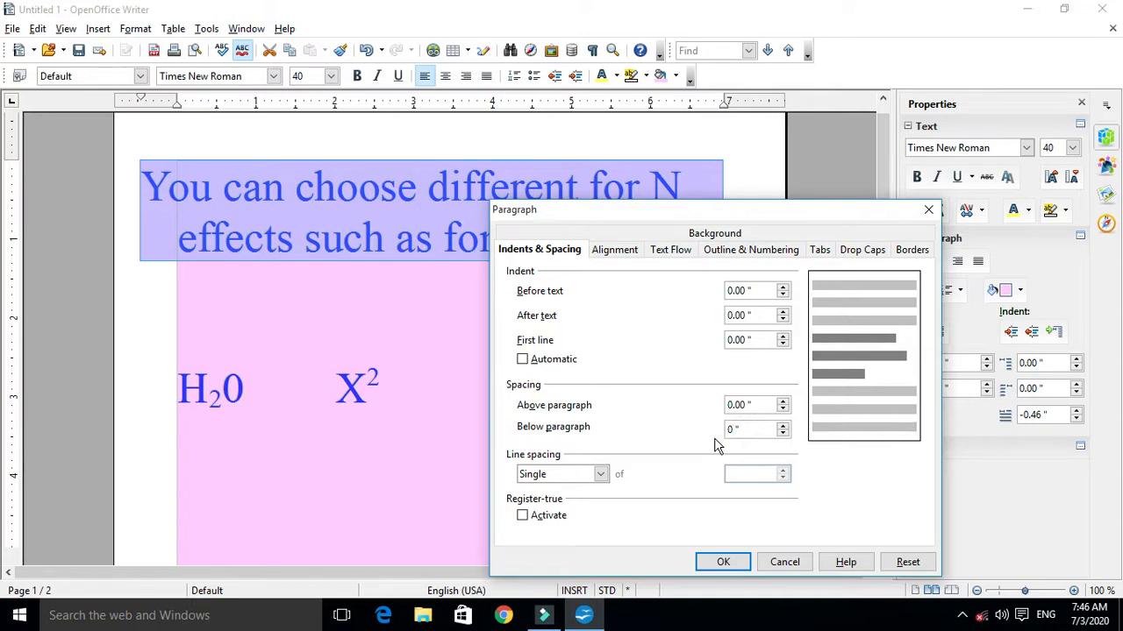
pyautogui.click(659, 444)
pyautogui.click(782, 434)
# Review the line spacing options for the heading and preview 1.5 lines
pyautogui.click(600, 474)
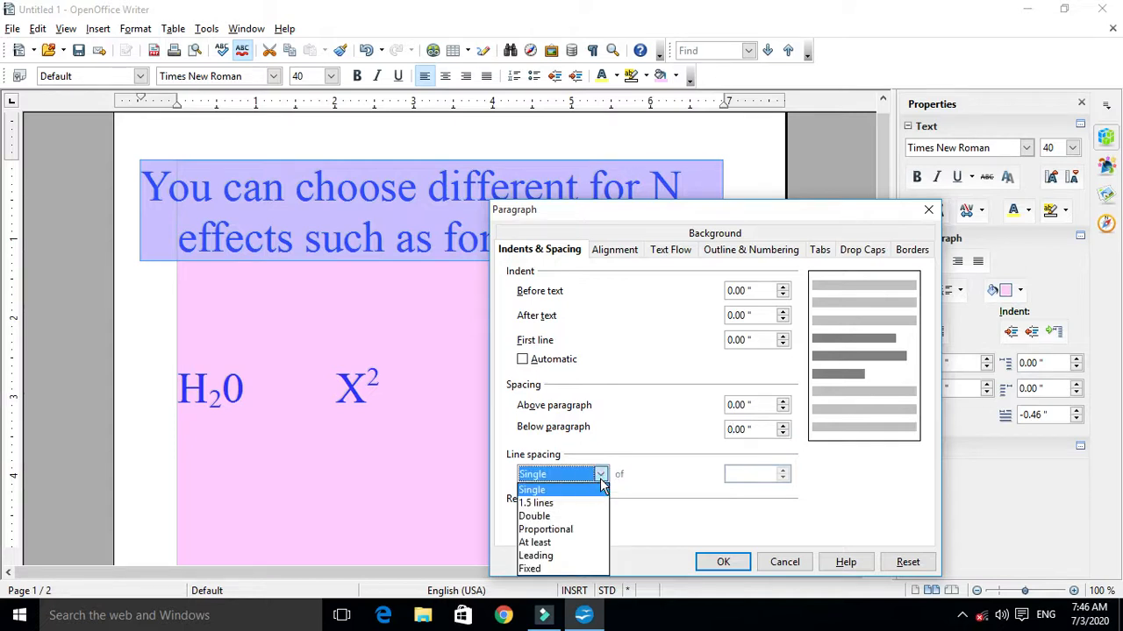
pyautogui.click(683, 476)
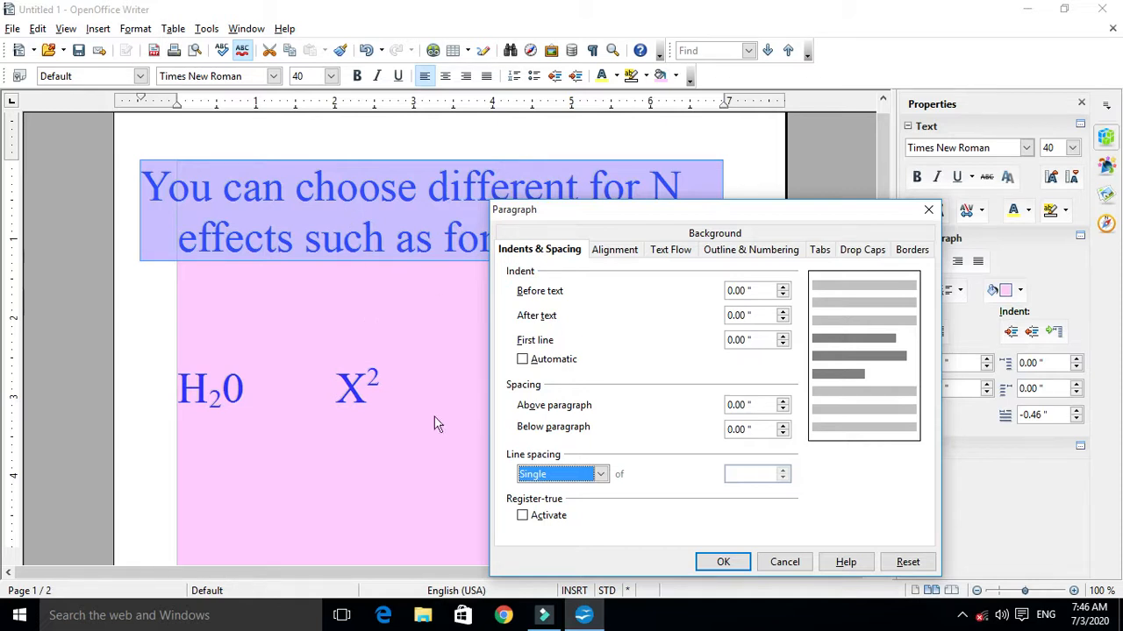
pyautogui.click(600, 476)
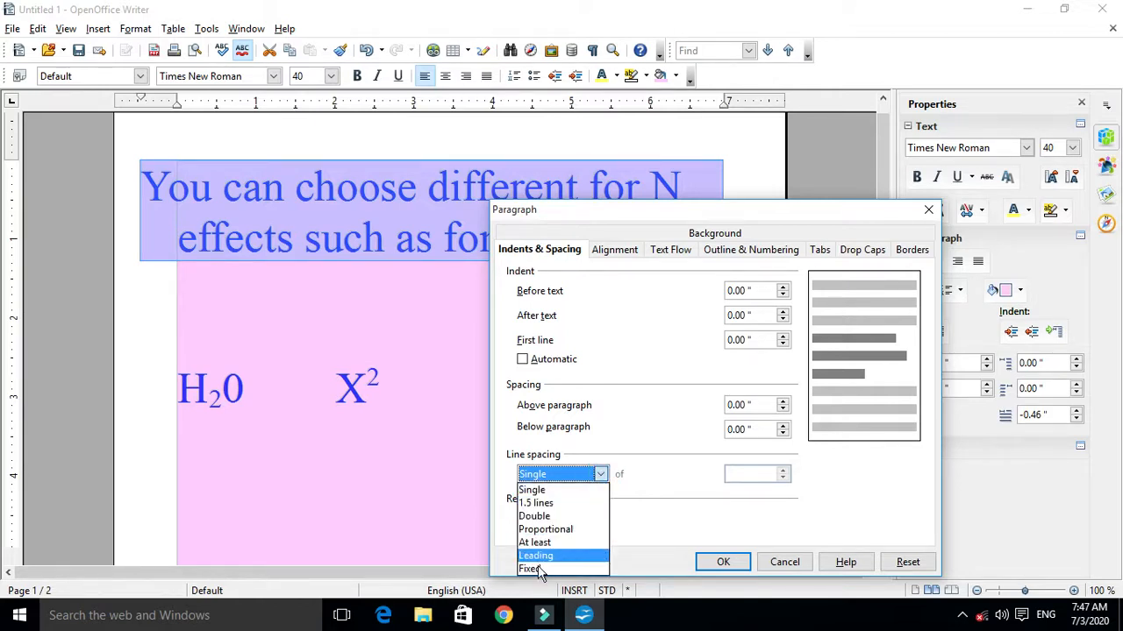
pyautogui.click(566, 497)
pyautogui.click(587, 478)
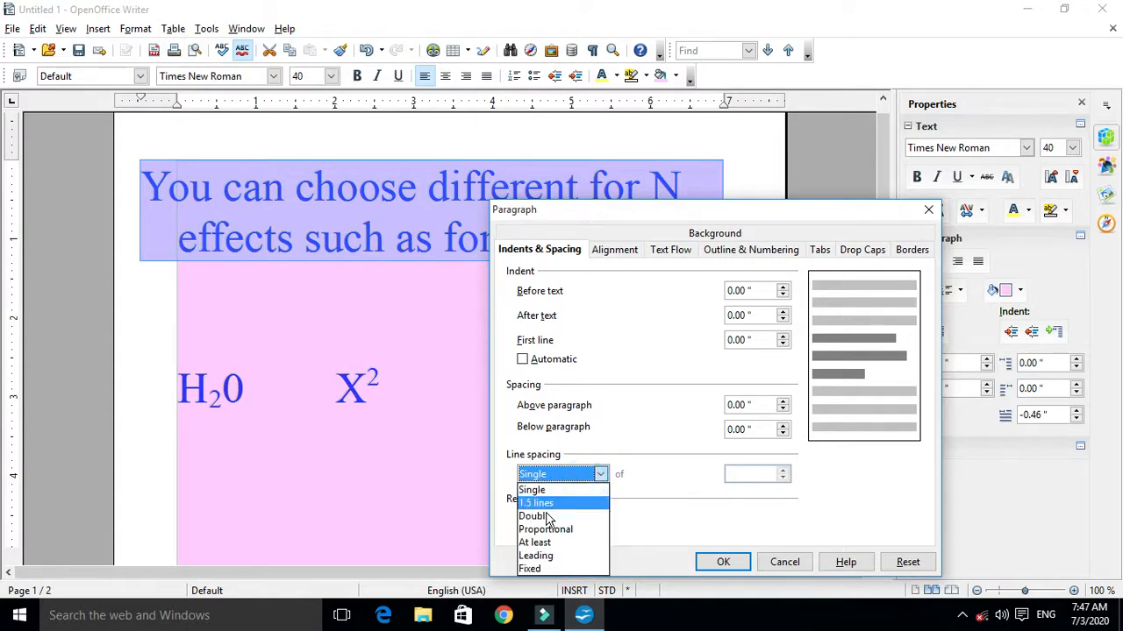
pyautogui.click(542, 504)
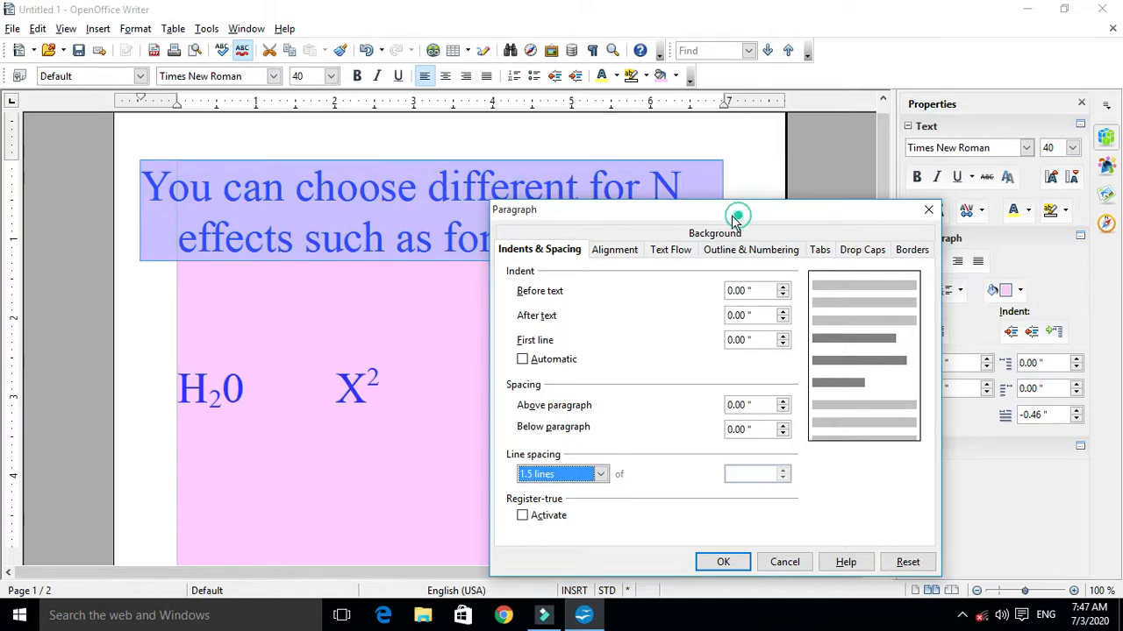
# Set the heading's line spacing to At least 0.68" and apply the paragraph settings
pyautogui.moveTo(728, 210); pyautogui.dragTo(500, 260)
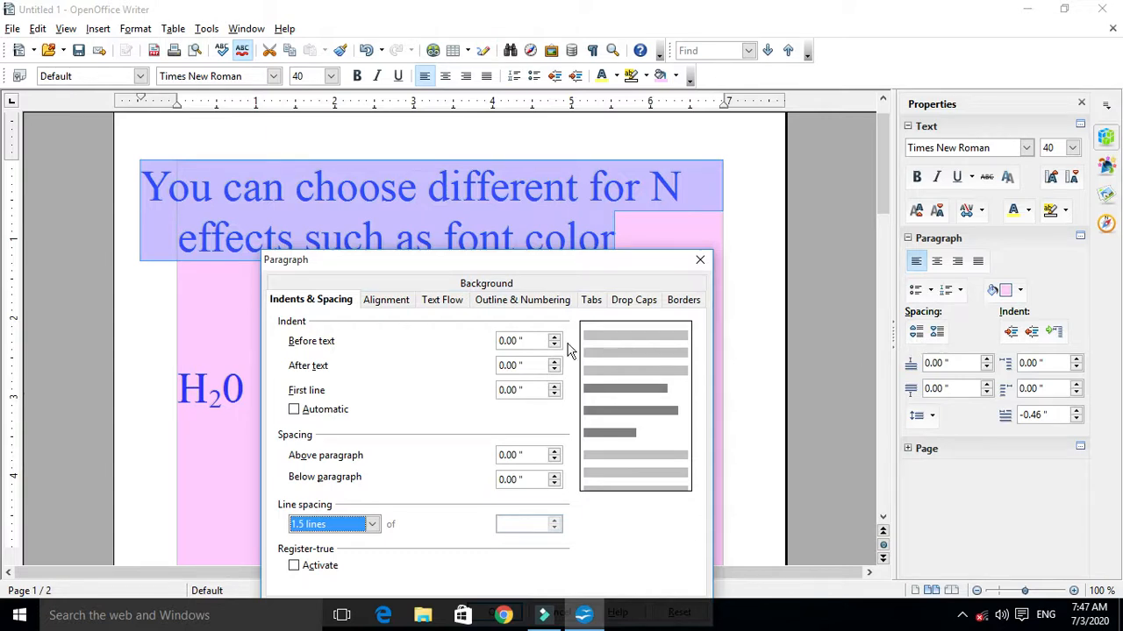
pyautogui.moveTo(567, 269); pyautogui.dragTo(579, 203)
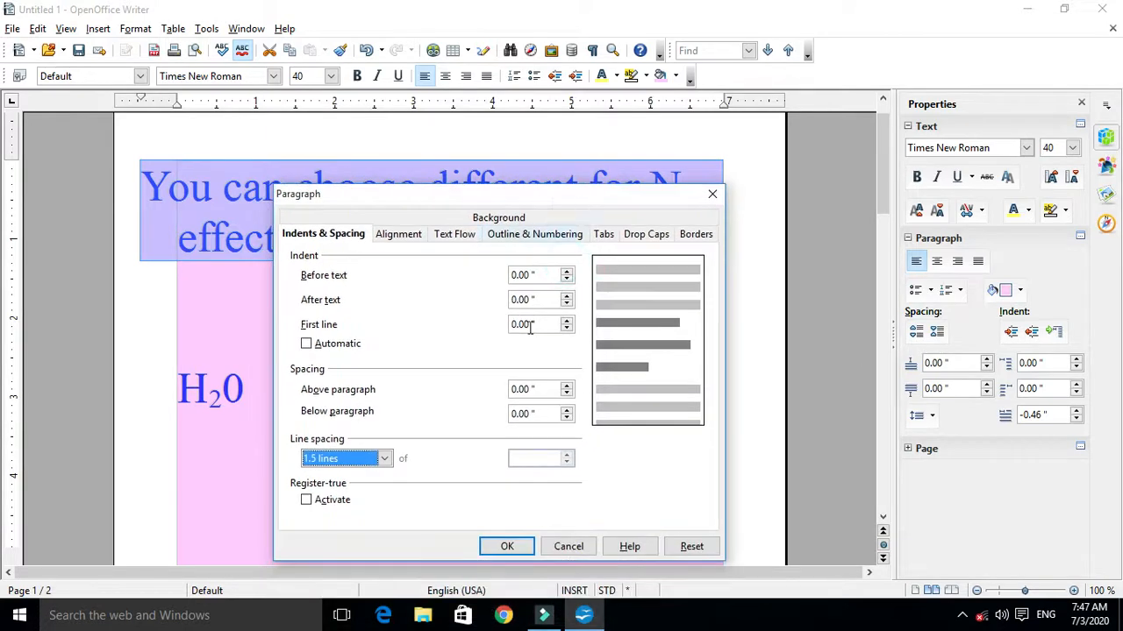
pyautogui.click(384, 460)
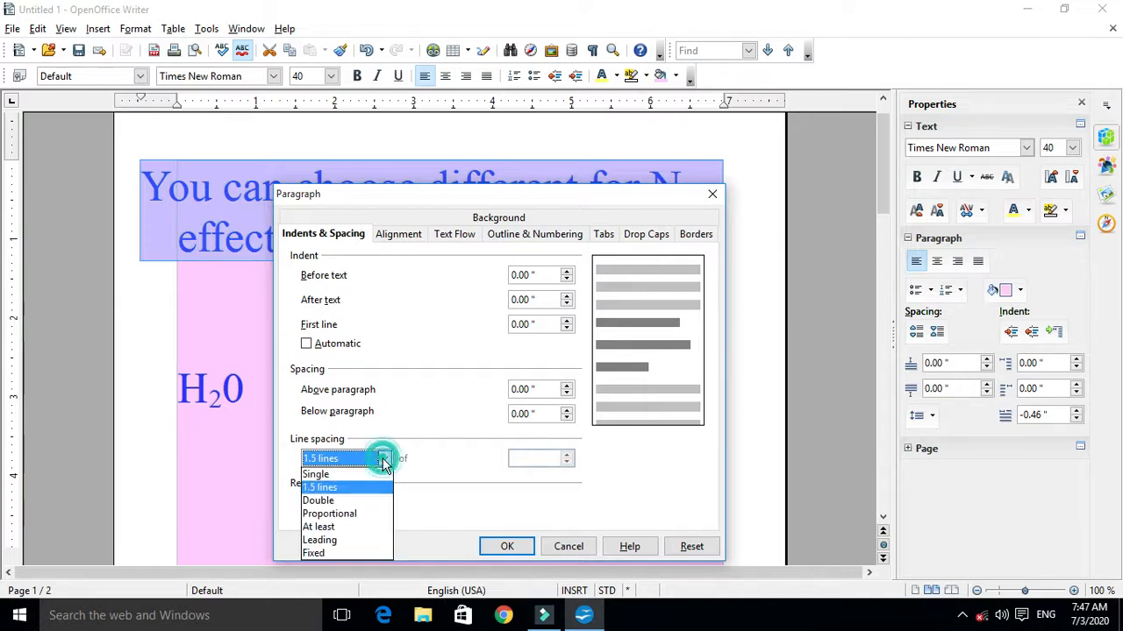
pyautogui.click(326, 528)
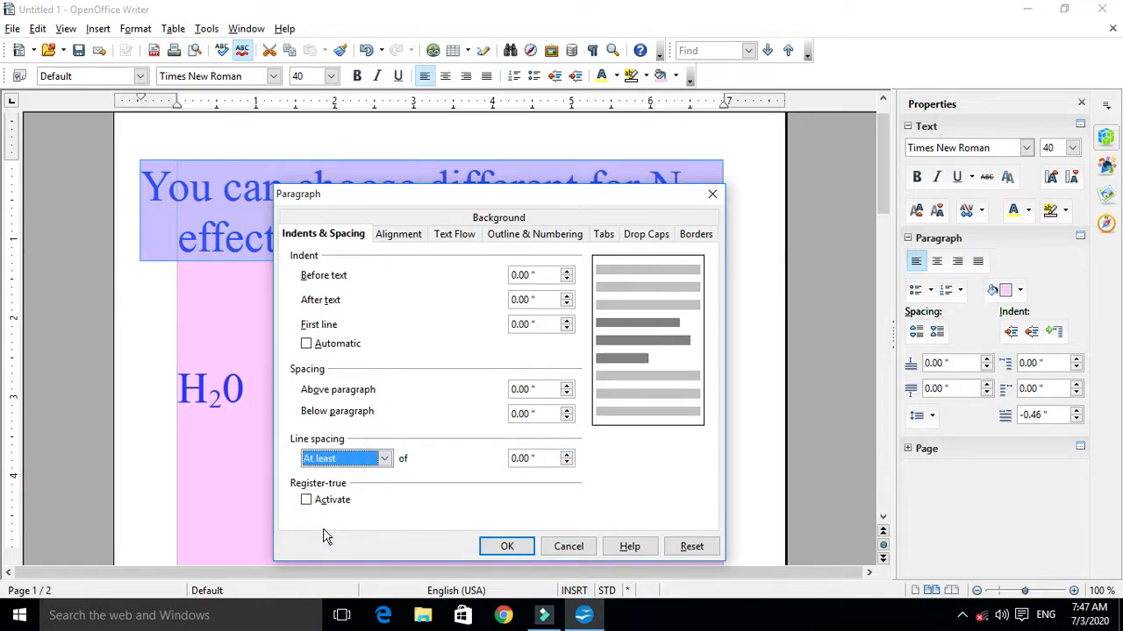
pyautogui.click(383, 459)
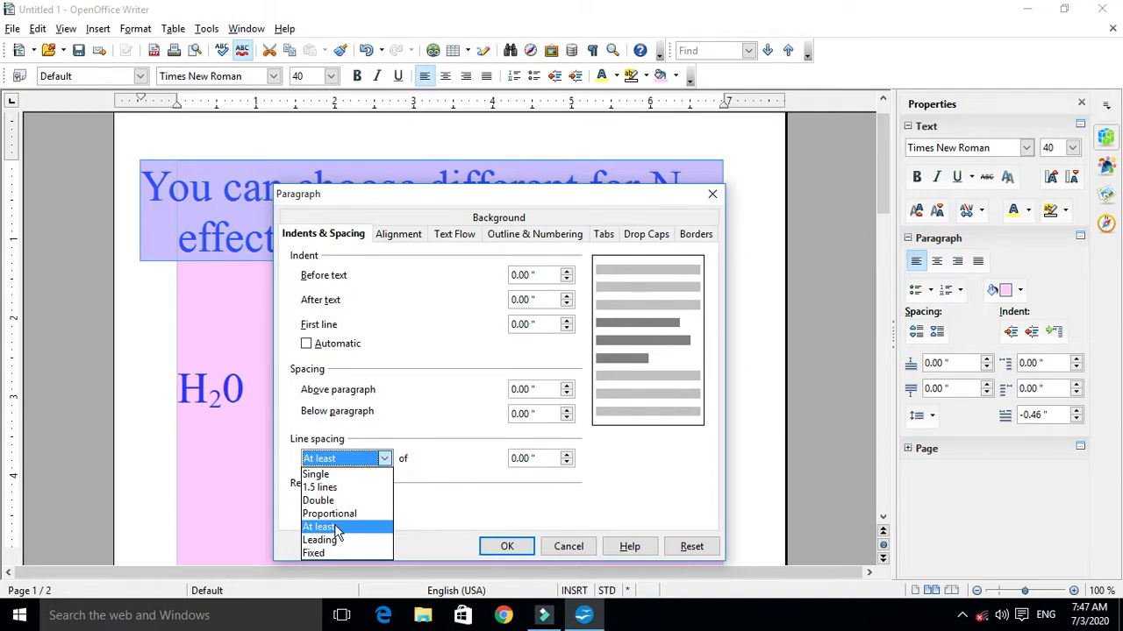
pyautogui.click(332, 528)
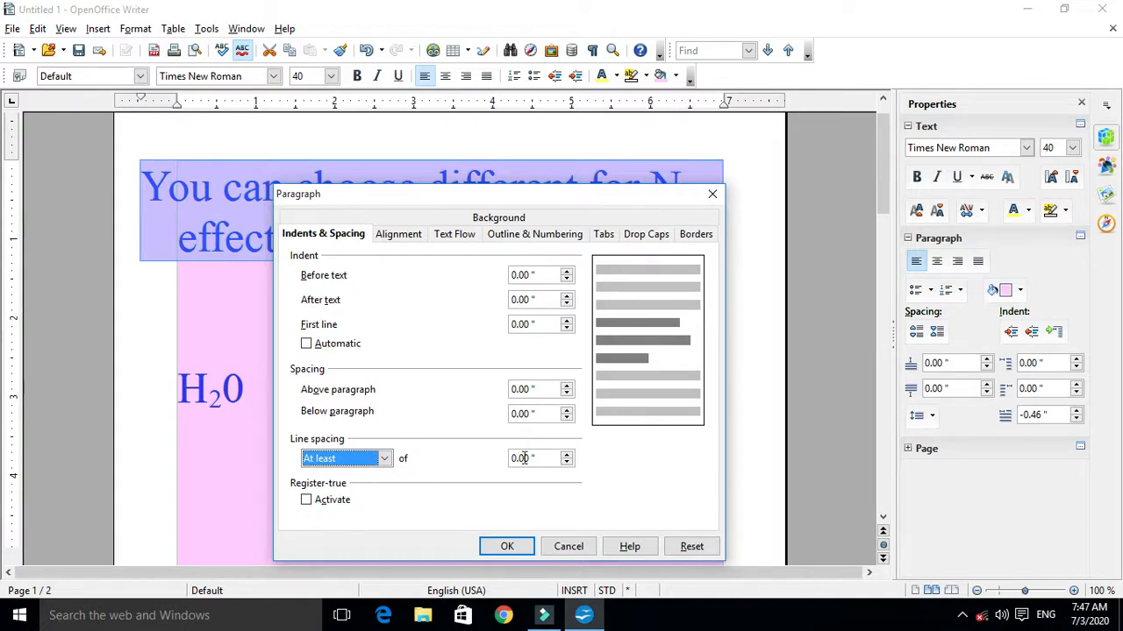
pyautogui.click(565, 456)
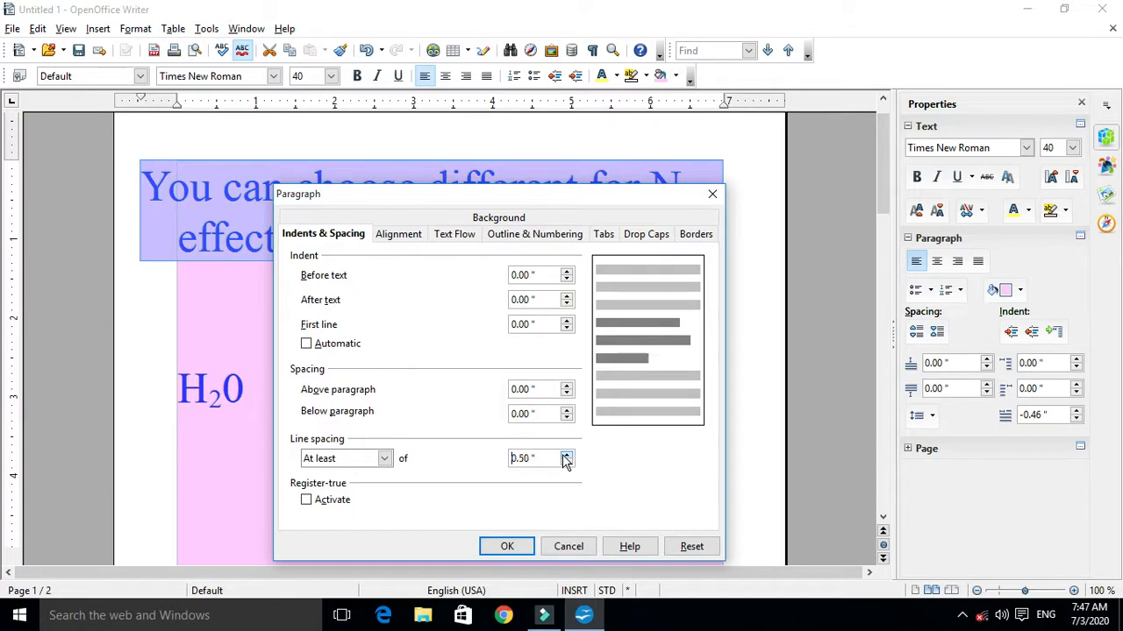
pyautogui.click(566, 455)
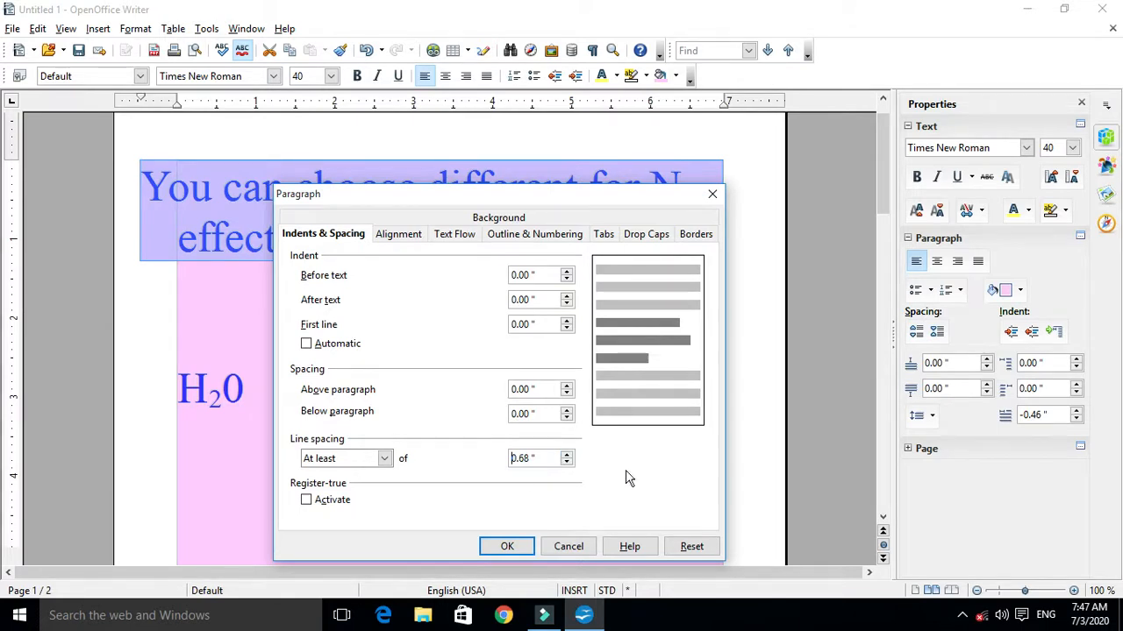
pyautogui.click(507, 546)
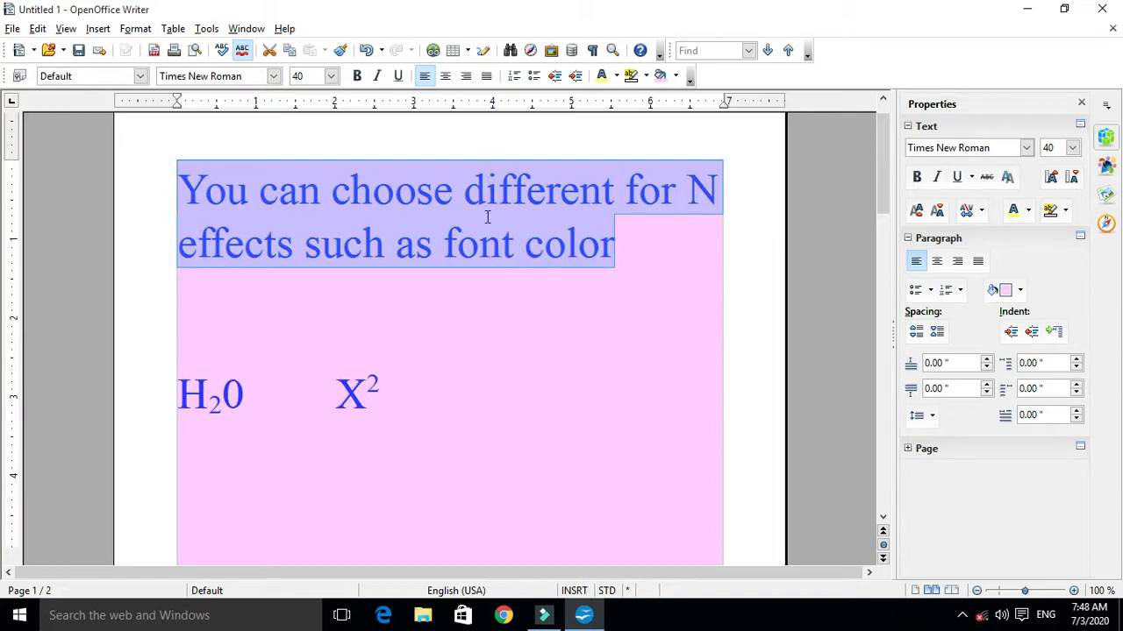
# Reopen the heading's paragraph settings and apply a line spacing of At least 1.68"
pyautogui.click(135, 28)
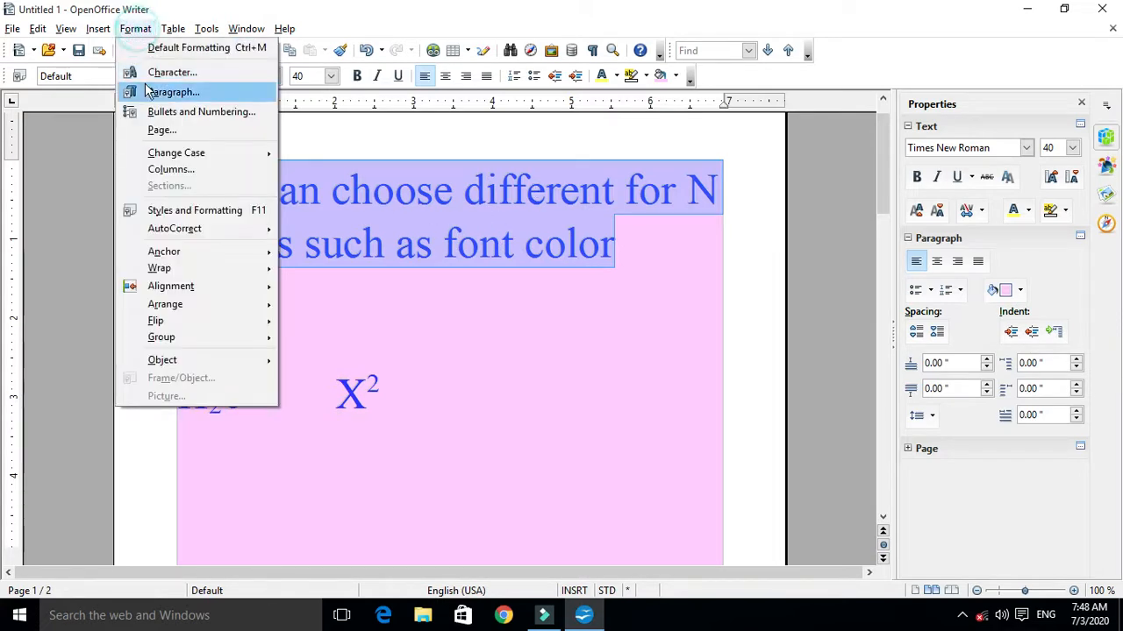
pyautogui.click(151, 90)
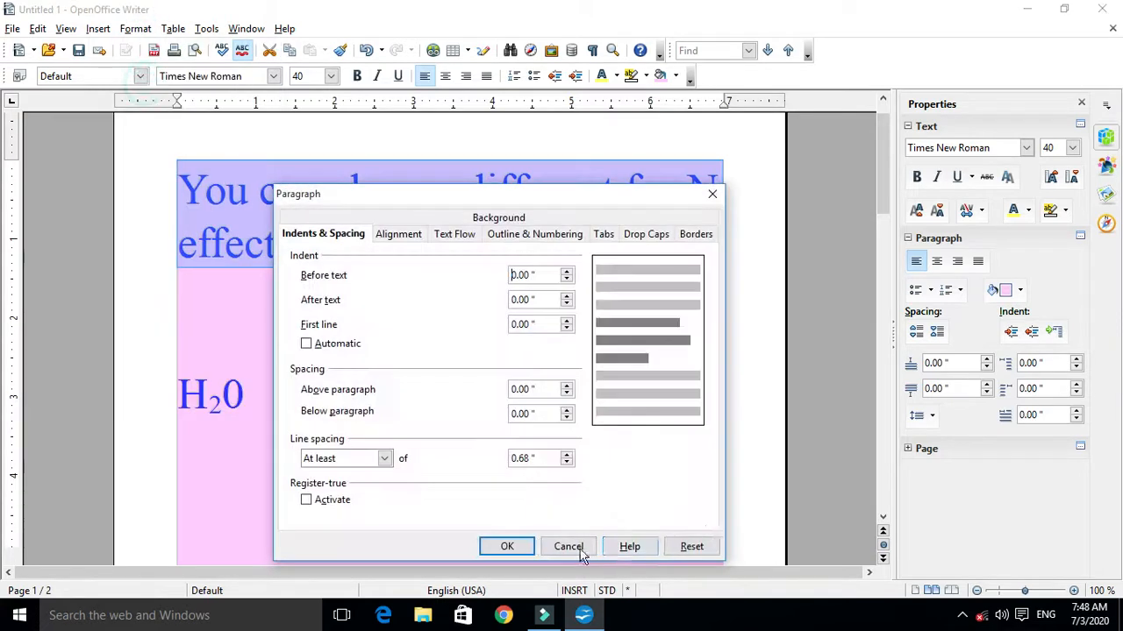
pyautogui.click(514, 459)
pyautogui.click(507, 548)
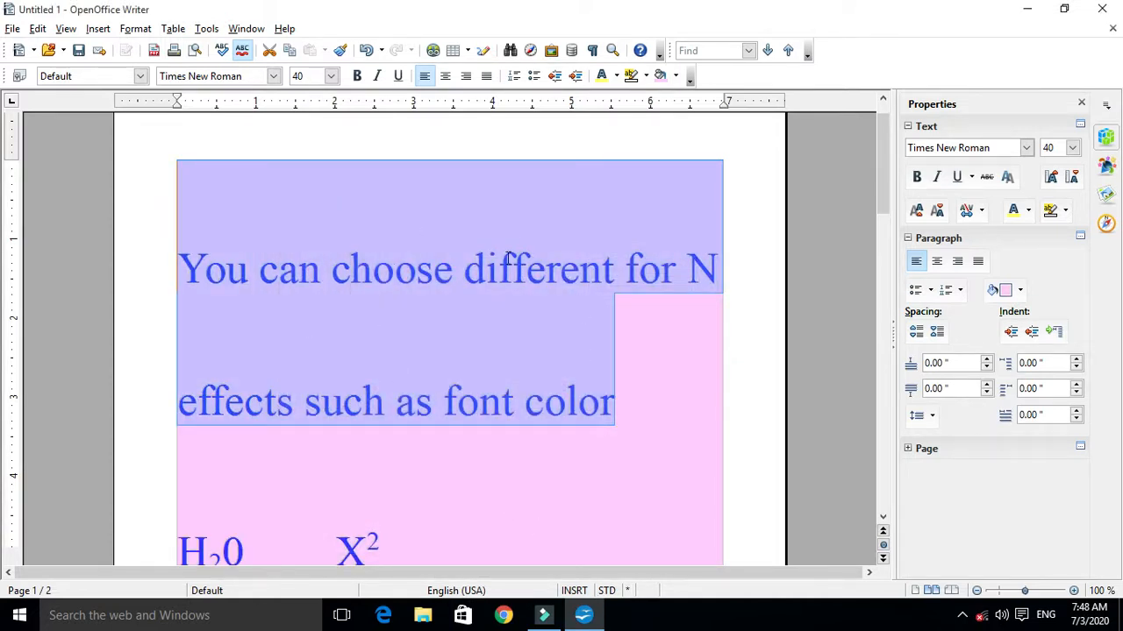
# Change the heading's line spacing to 1.5 lines in the paragraph settings and apply it
pyautogui.click(134, 31)
pyautogui.click(140, 92)
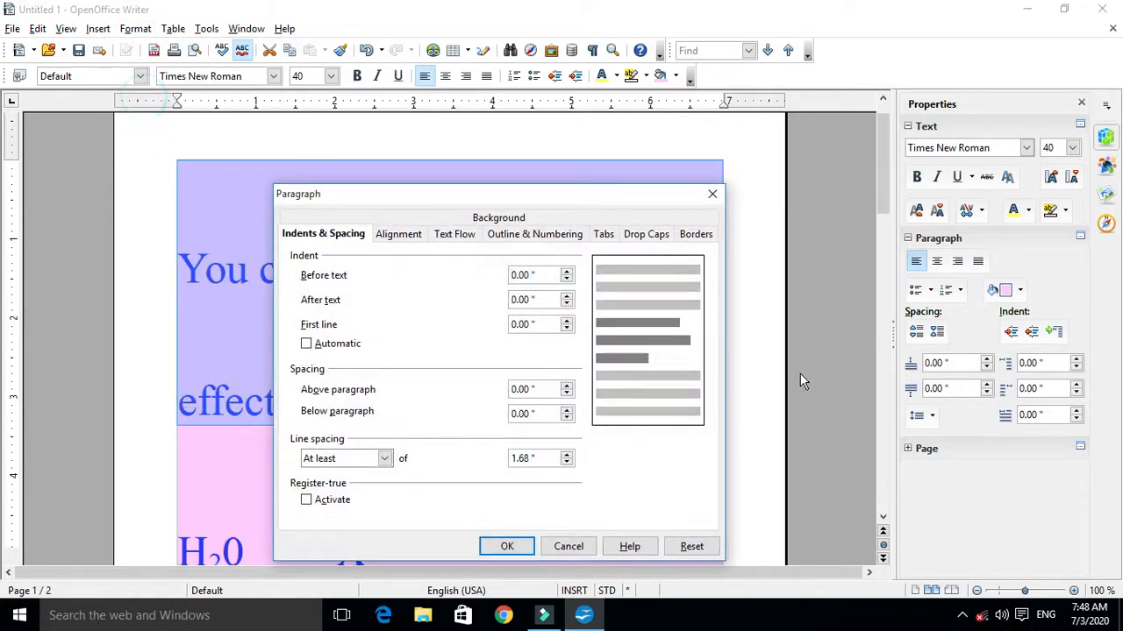
pyautogui.click(385, 459)
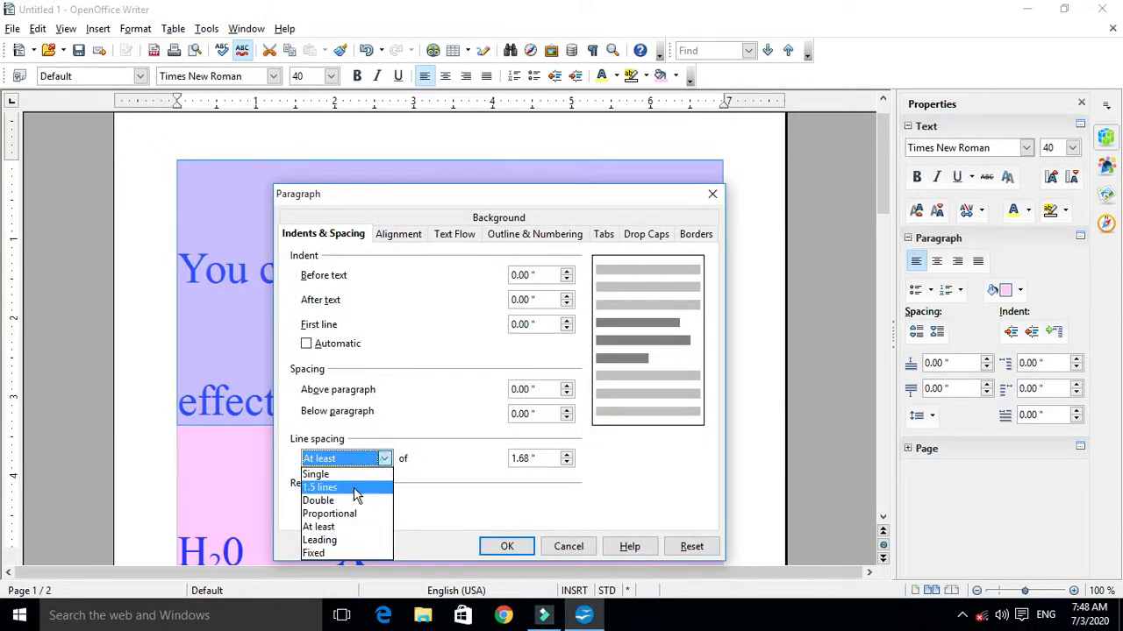
pyautogui.click(352, 487)
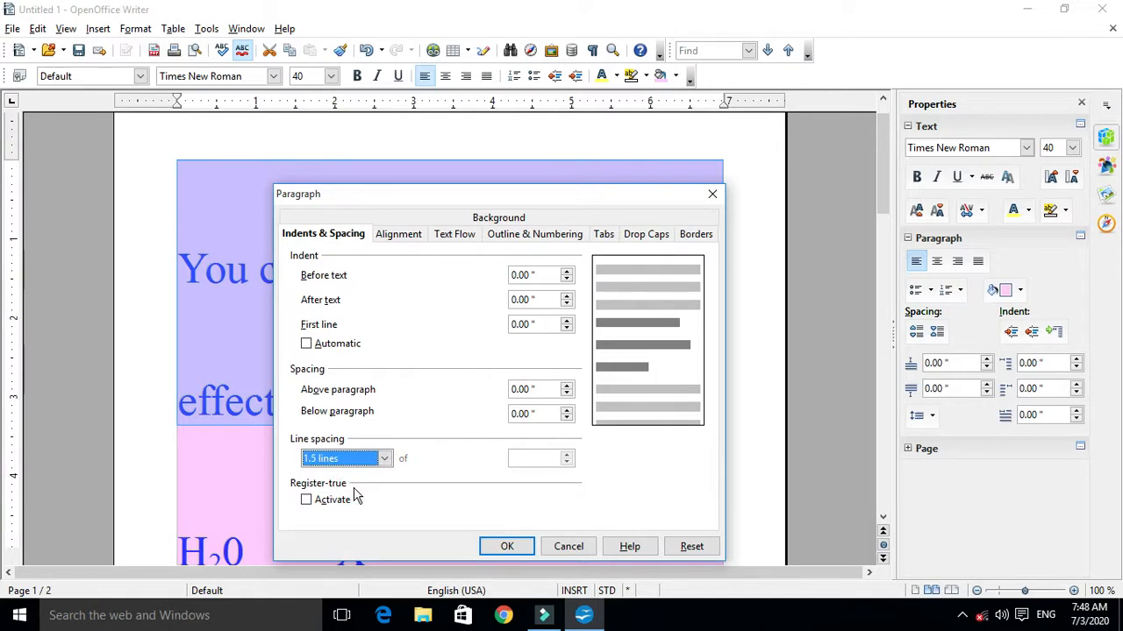
pyautogui.click(507, 546)
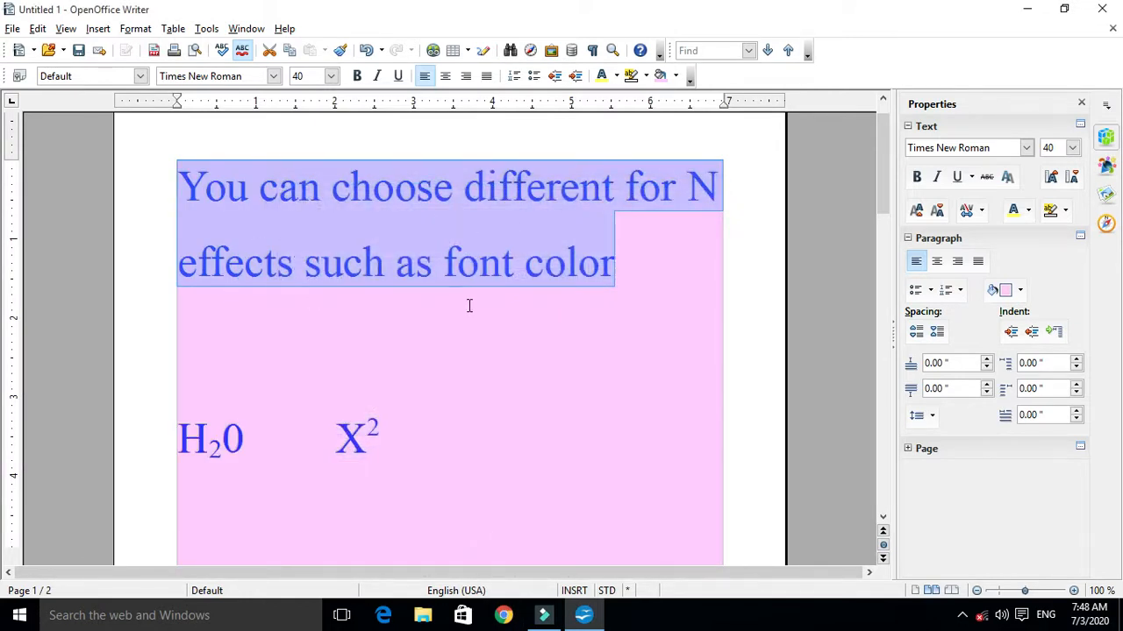
# Apply Double line spacing to the heading through the paragraph settings
pyautogui.click(135, 28)
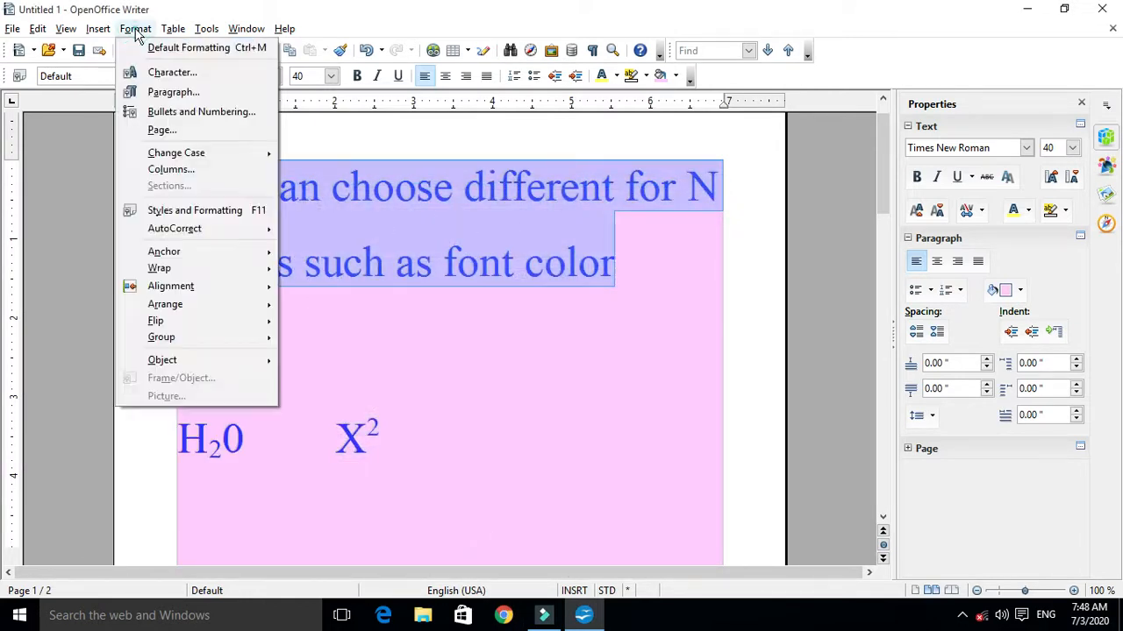
pyautogui.click(137, 90)
pyautogui.click(383, 459)
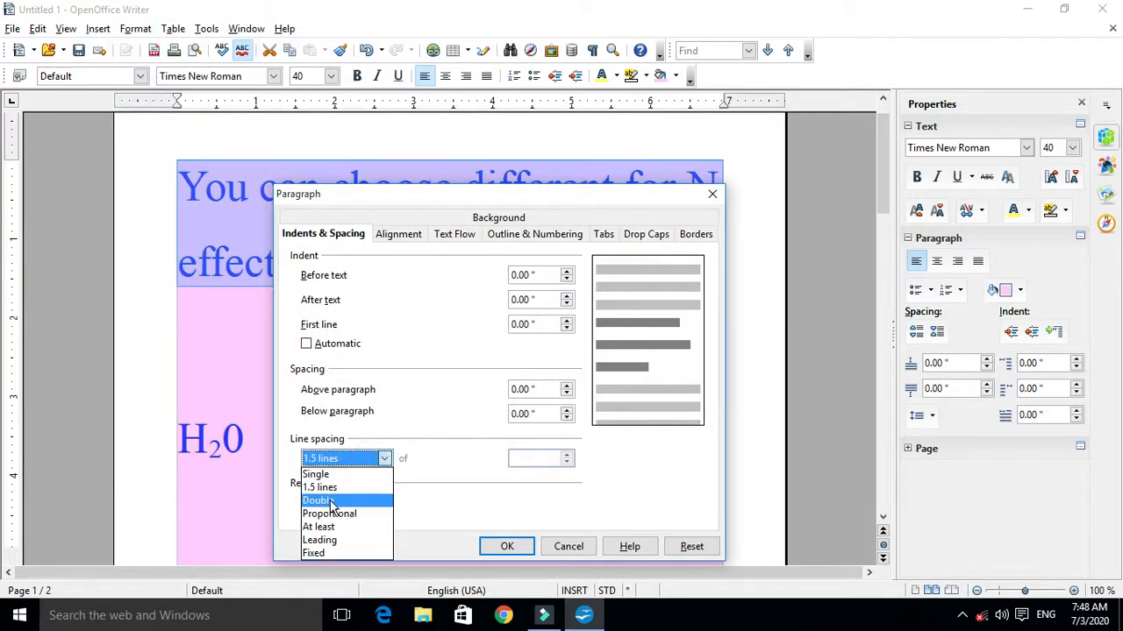
pyautogui.click(330, 501)
pyautogui.click(507, 547)
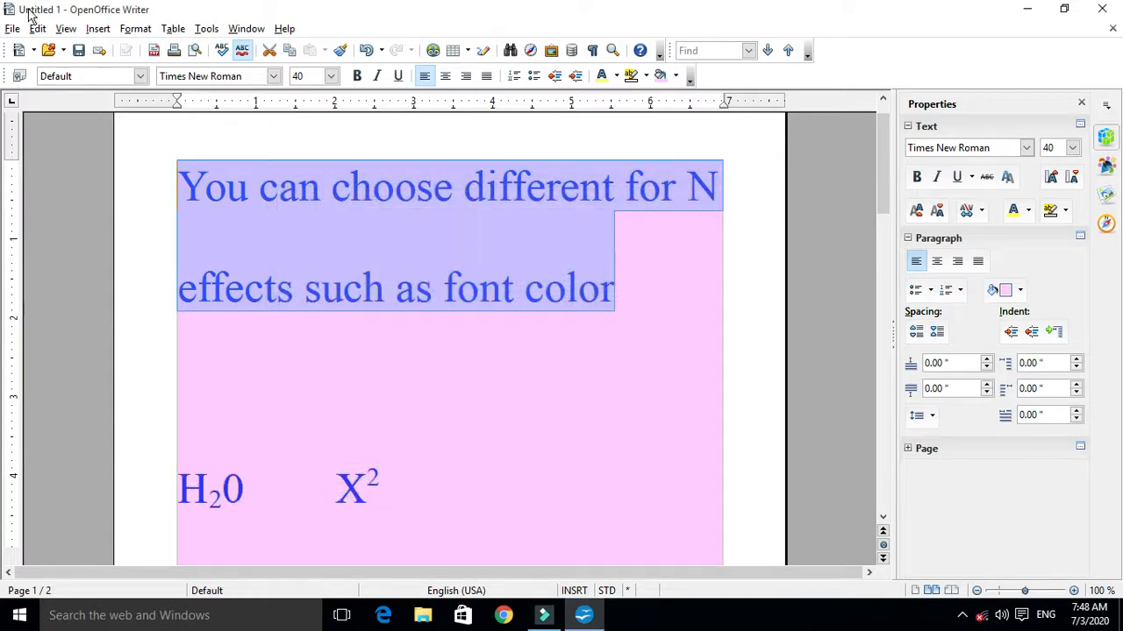
# Review the line spacing options and the border settings for the heading, closing the paragraph settings without changes
pyautogui.click(138, 29)
pyautogui.click(162, 94)
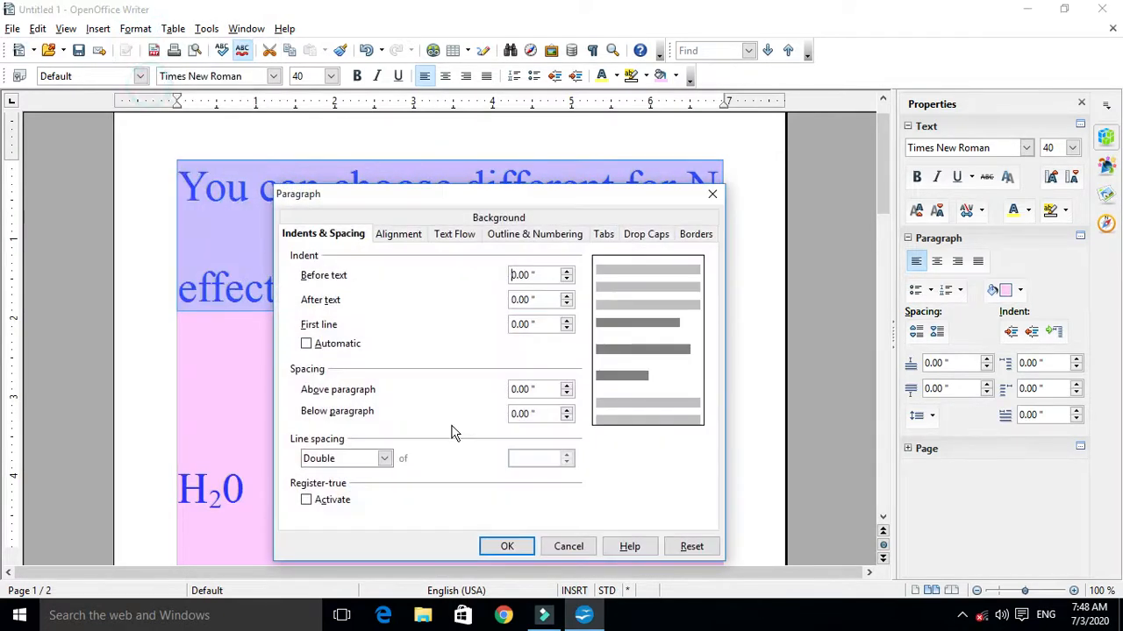
pyautogui.click(386, 459)
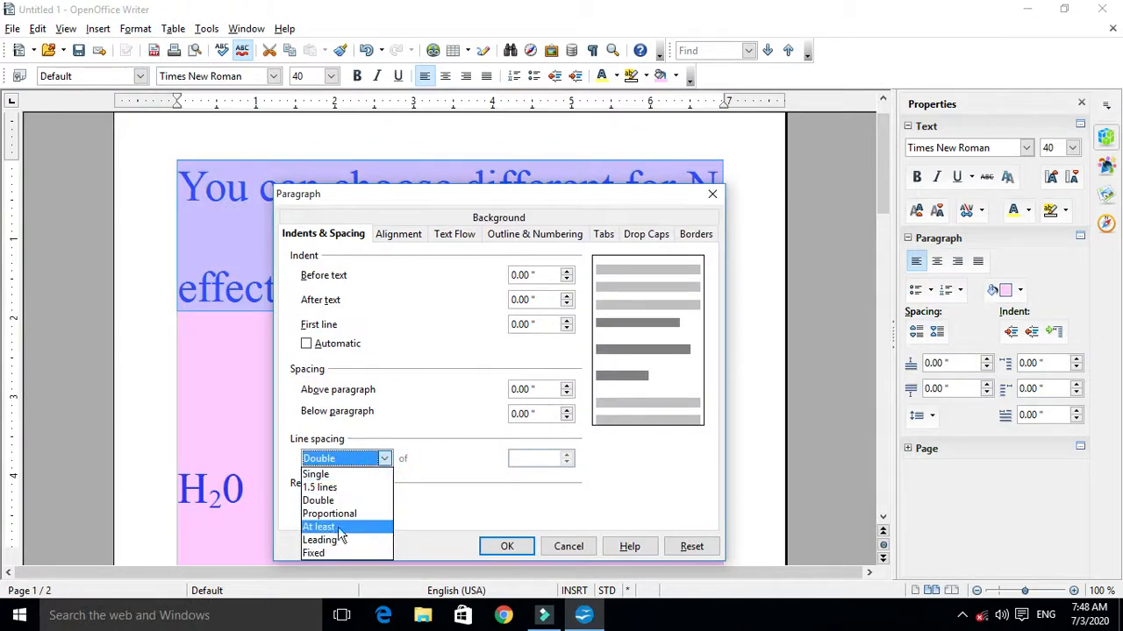
pyautogui.click(443, 517)
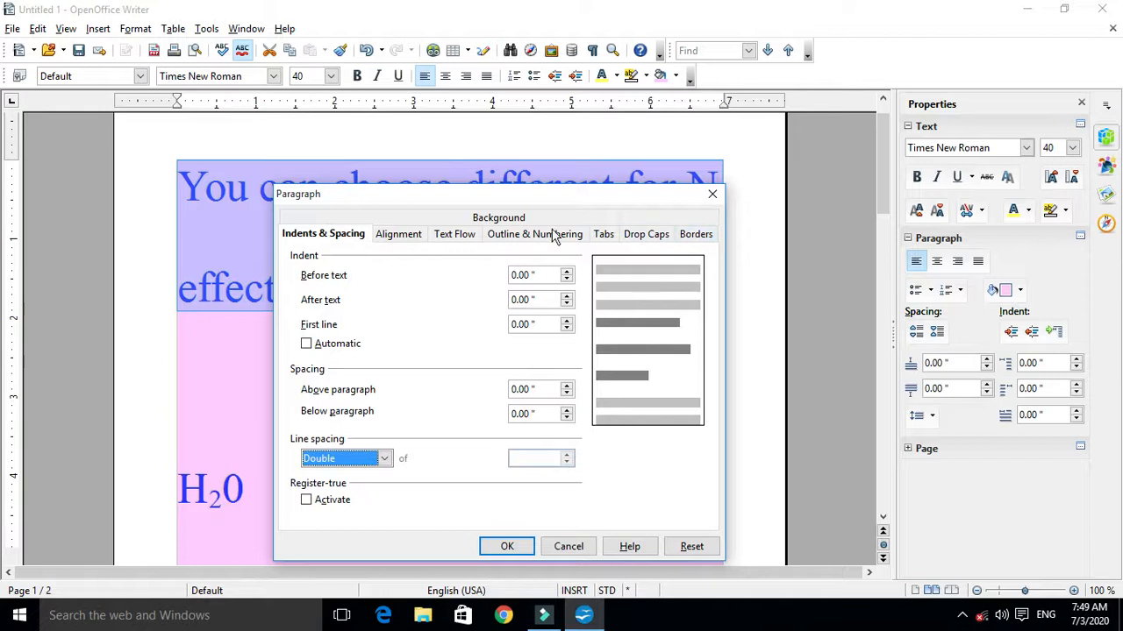
pyautogui.click(695, 234)
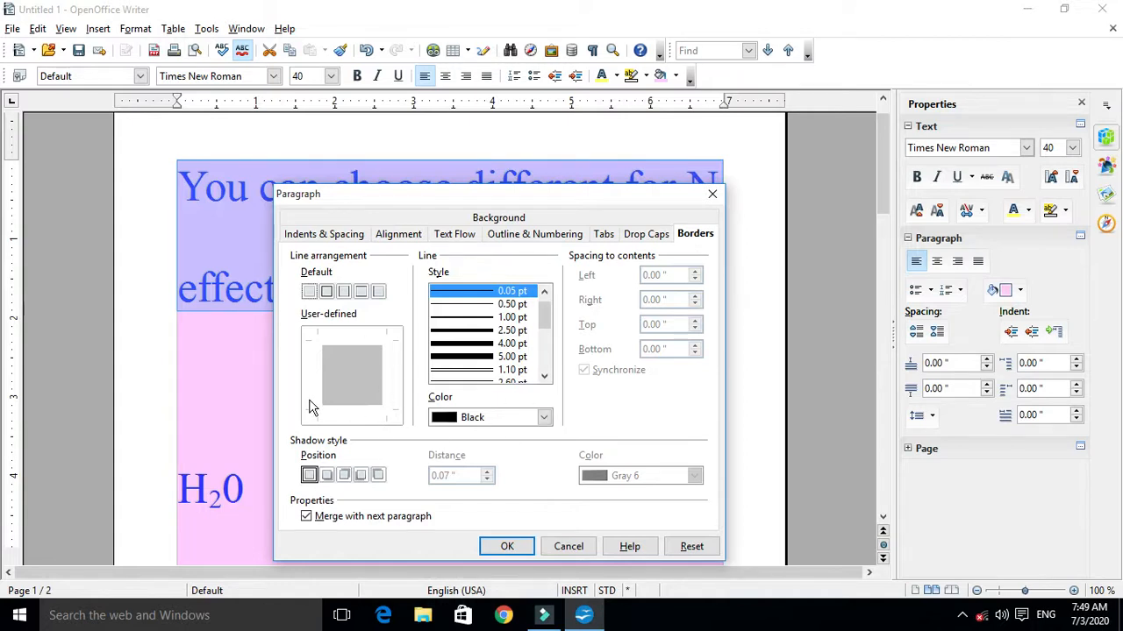
pyautogui.click(568, 546)
pyautogui.click(495, 408)
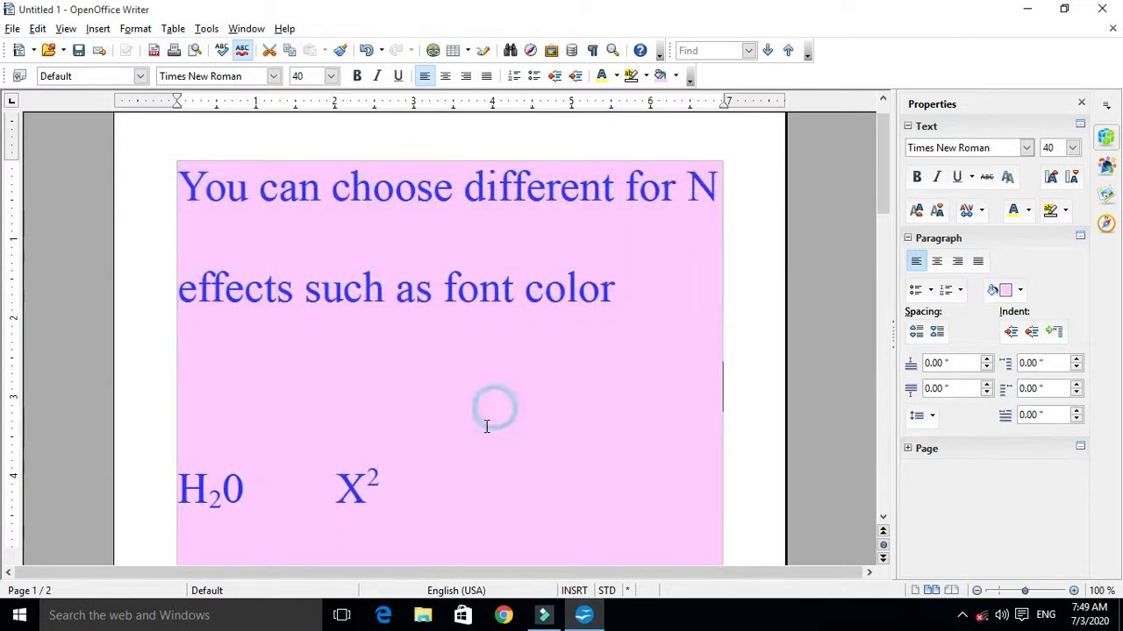
pyautogui.click(135, 30)
pyautogui.click(167, 90)
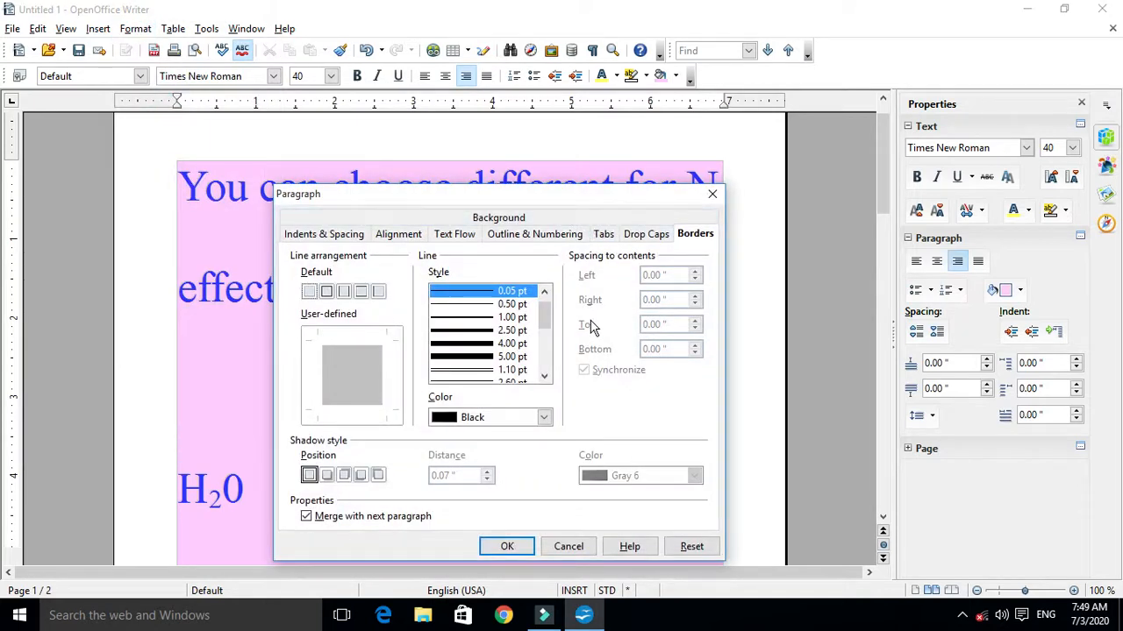
pyautogui.click(374, 335)
pyautogui.click(455, 319)
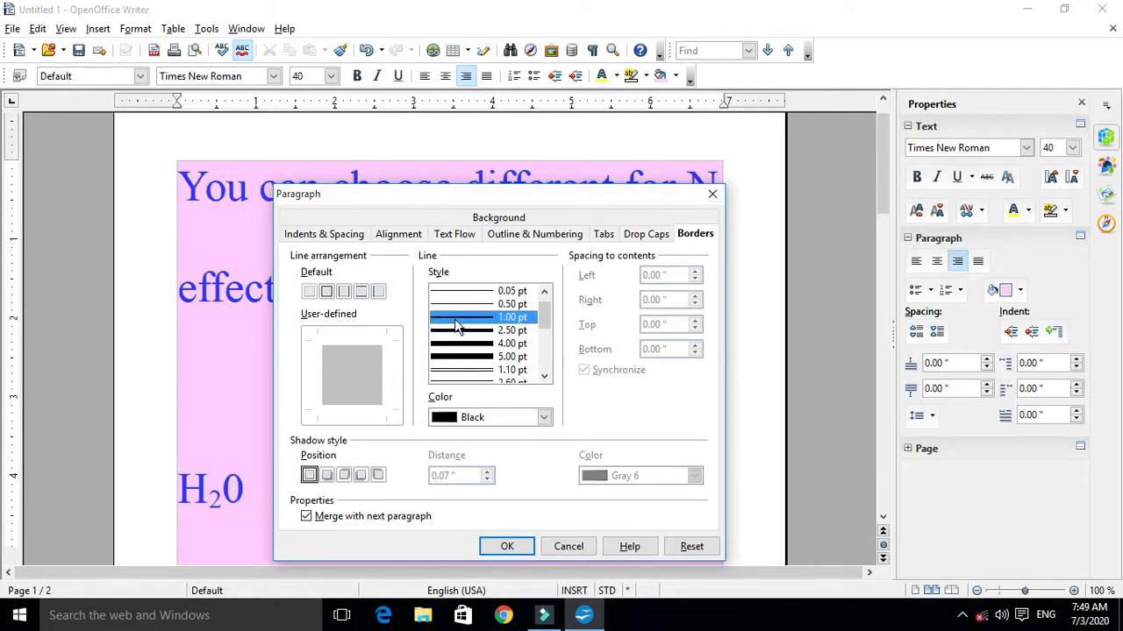
pyautogui.click(714, 193)
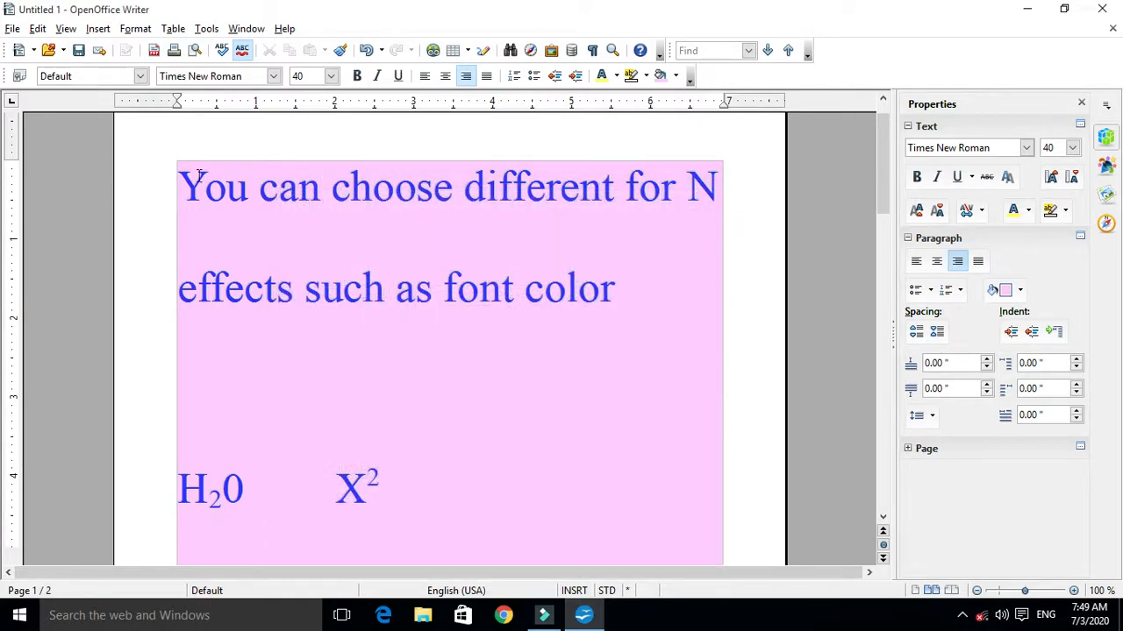
# Select the text from the heading through the H20 and X2 formulas and choose a 1.00 pt line style in its paragraph border settings
pyautogui.moveTo(177, 186); pyautogui.dragTo(556, 579)
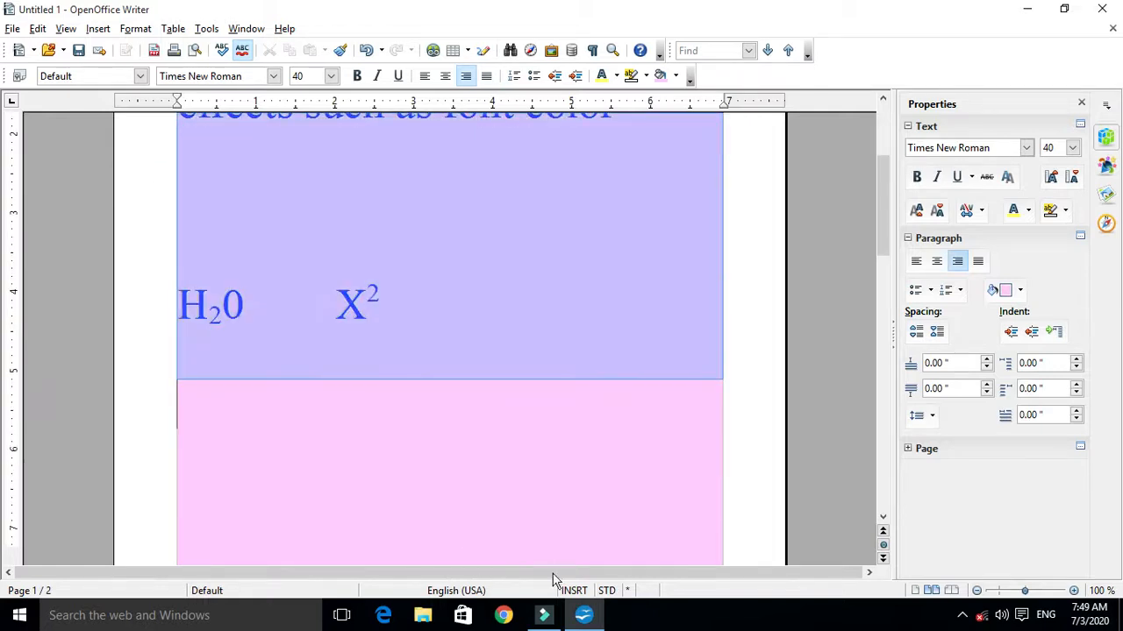
pyautogui.scroll(5, 430, 332)
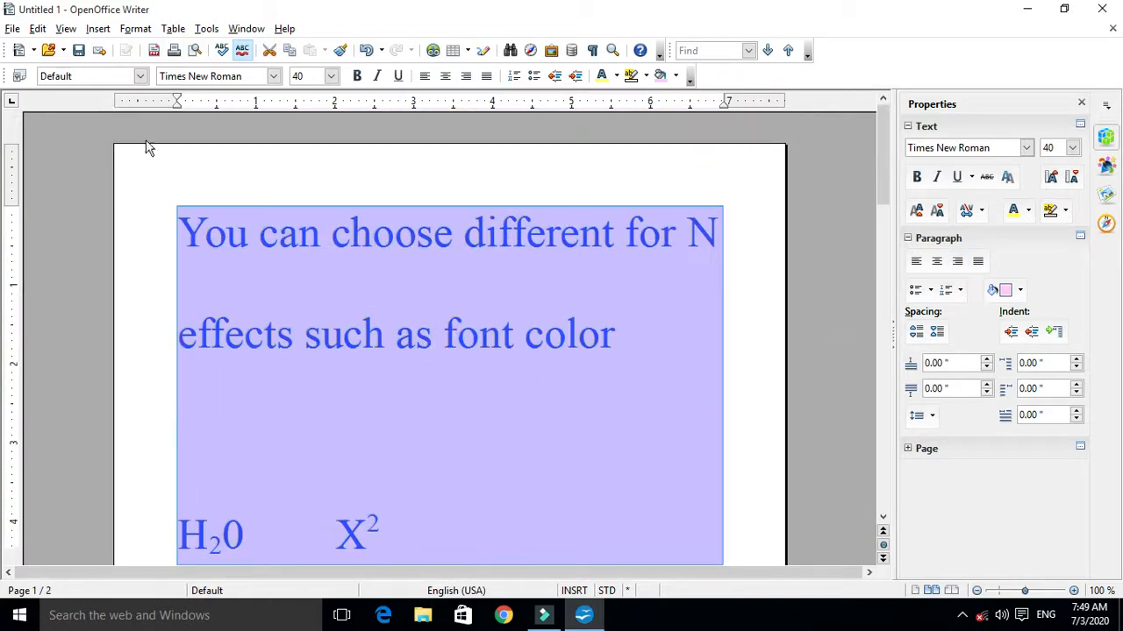
pyautogui.click(141, 28)
pyautogui.click(147, 90)
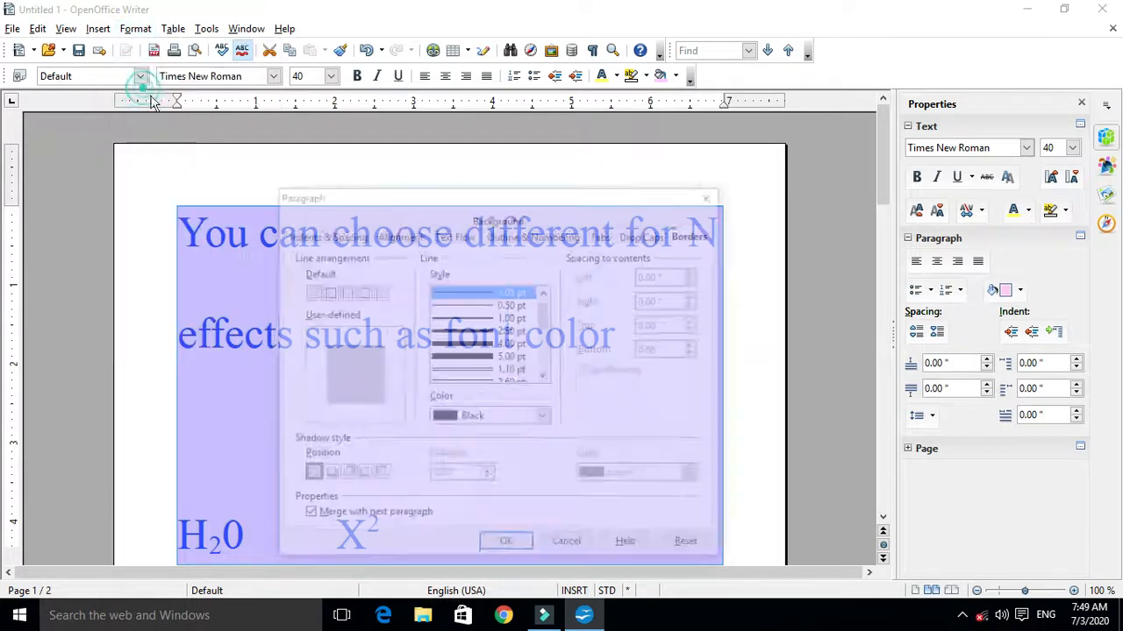
pyautogui.click(488, 320)
pyautogui.moveTo(566, 200); pyautogui.dragTo(573, 174)
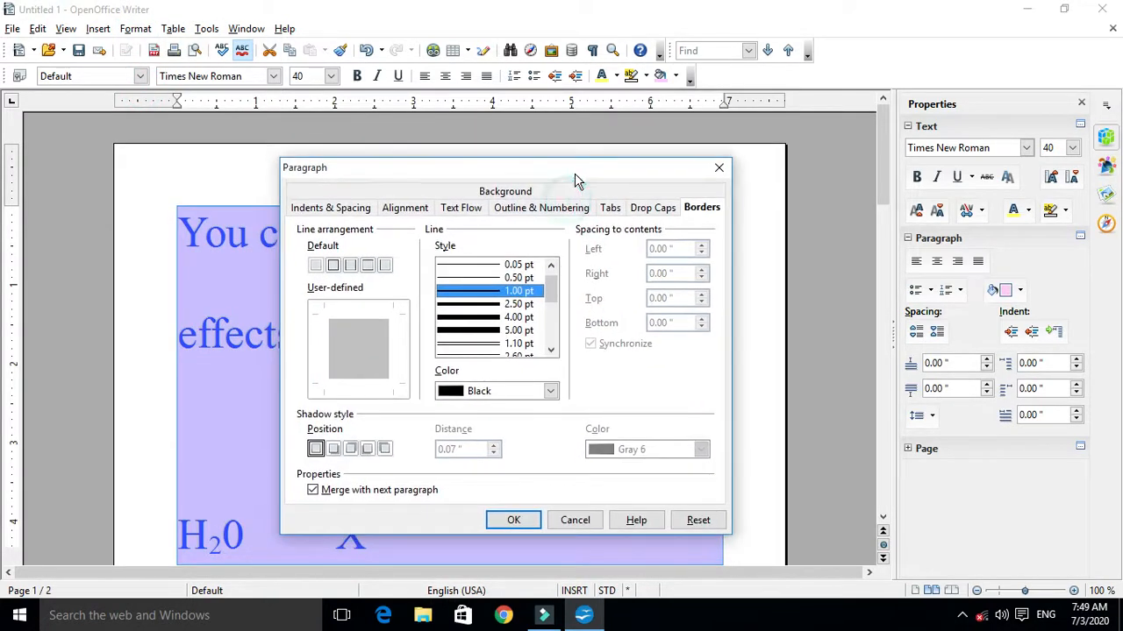
# Switch the border line style to 4.00 pt, try left and top borders on the selected paragraphs, and remove both
pyautogui.click(483, 318)
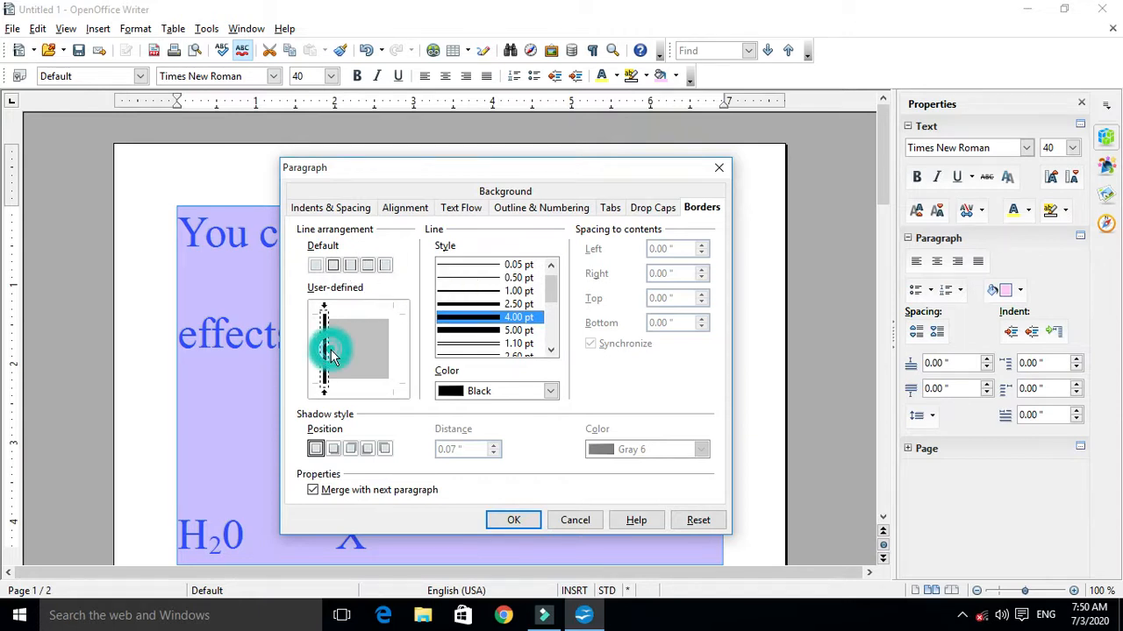
pyautogui.click(368, 316)
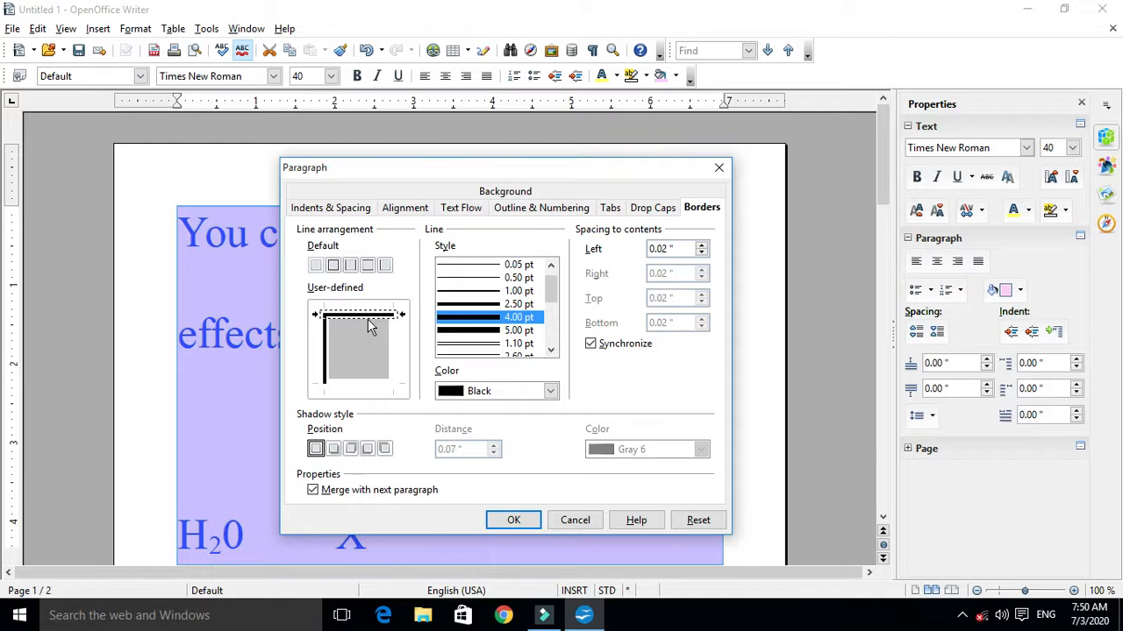
pyautogui.click(367, 318)
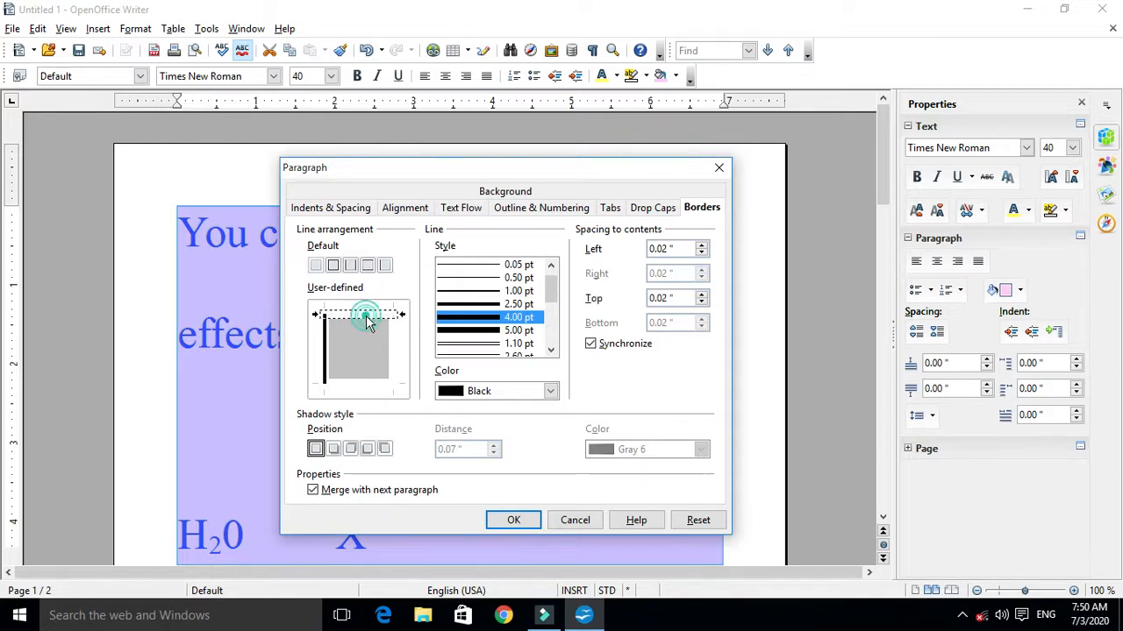
pyautogui.click(323, 347)
pyautogui.click(326, 359)
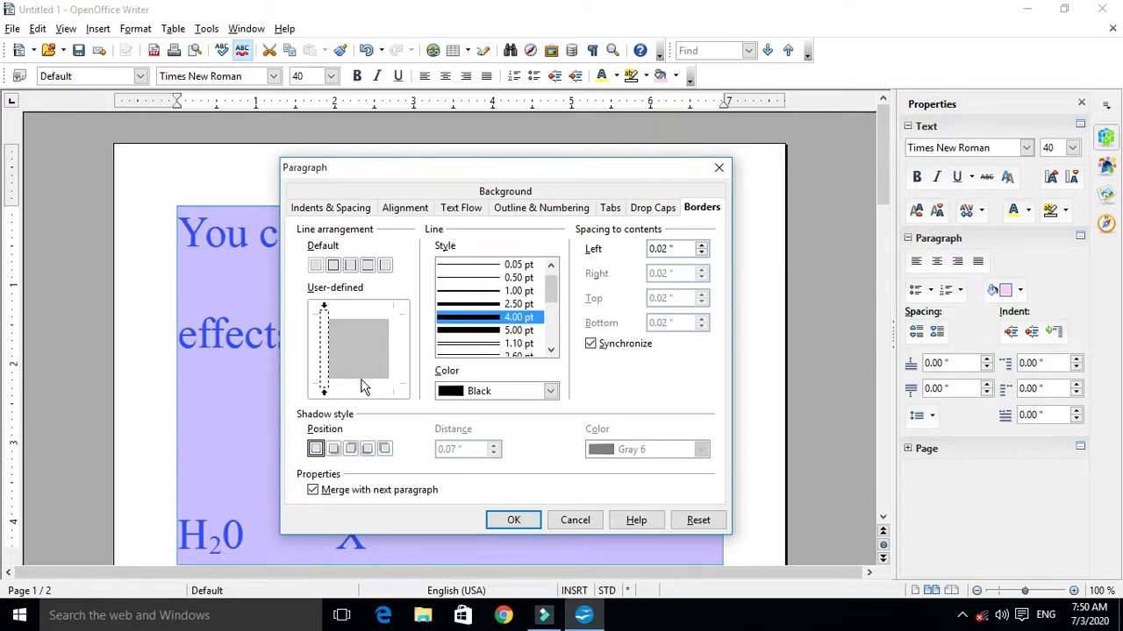
# Try left and top borders on the selected paragraphs, and apply a 4.00 pt black box border around all four sides
pyautogui.click(325, 316)
pyautogui.click(401, 313)
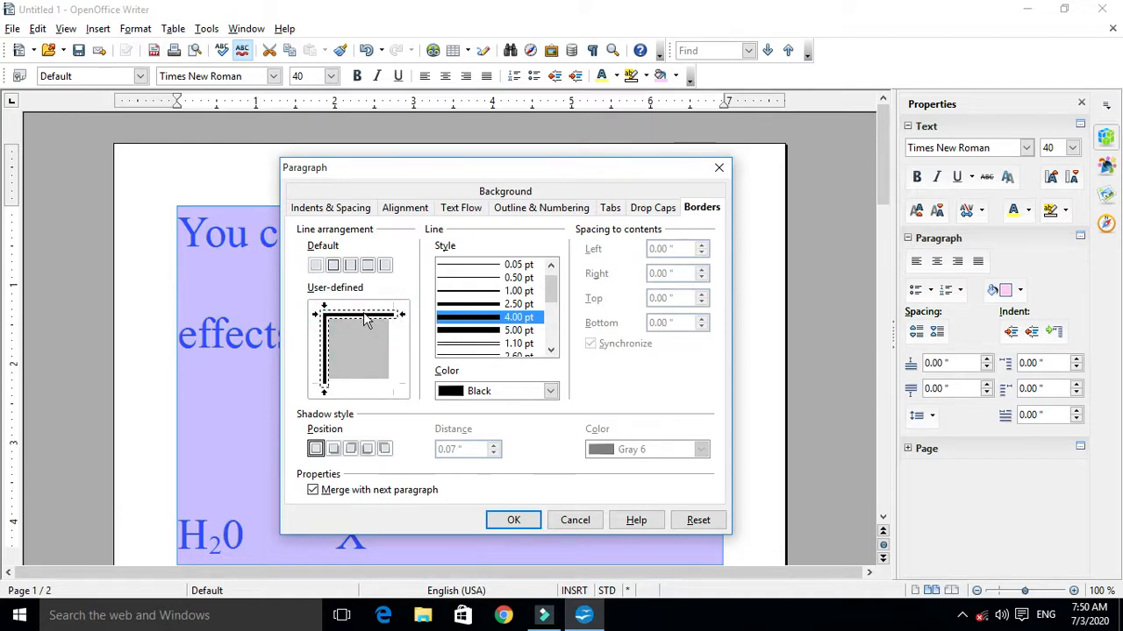
pyautogui.click(367, 321)
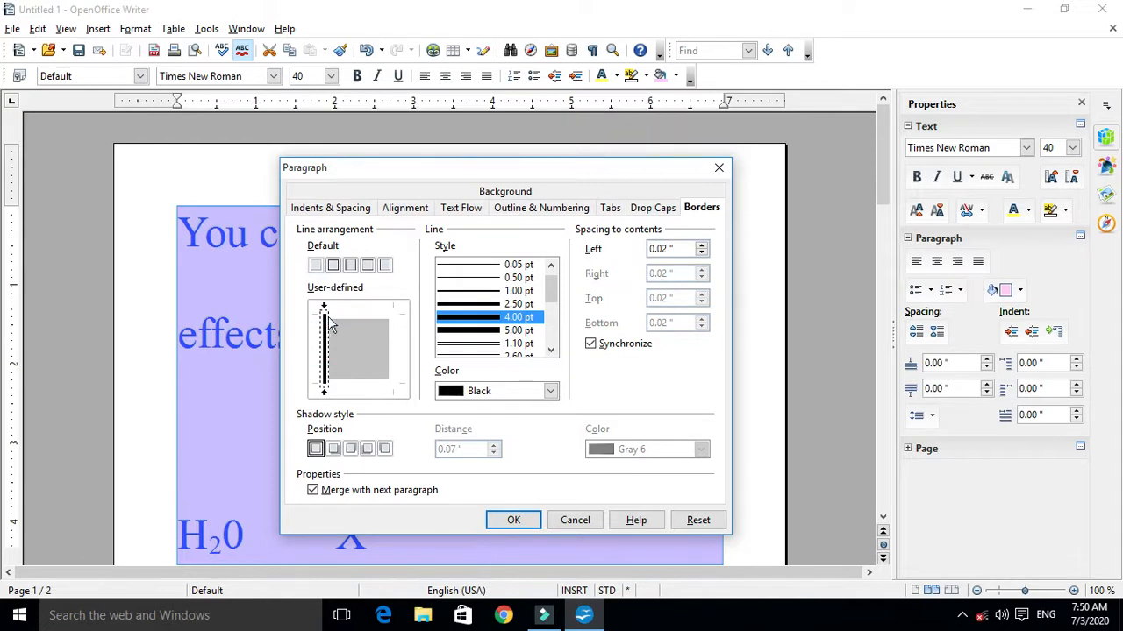
pyautogui.click(332, 265)
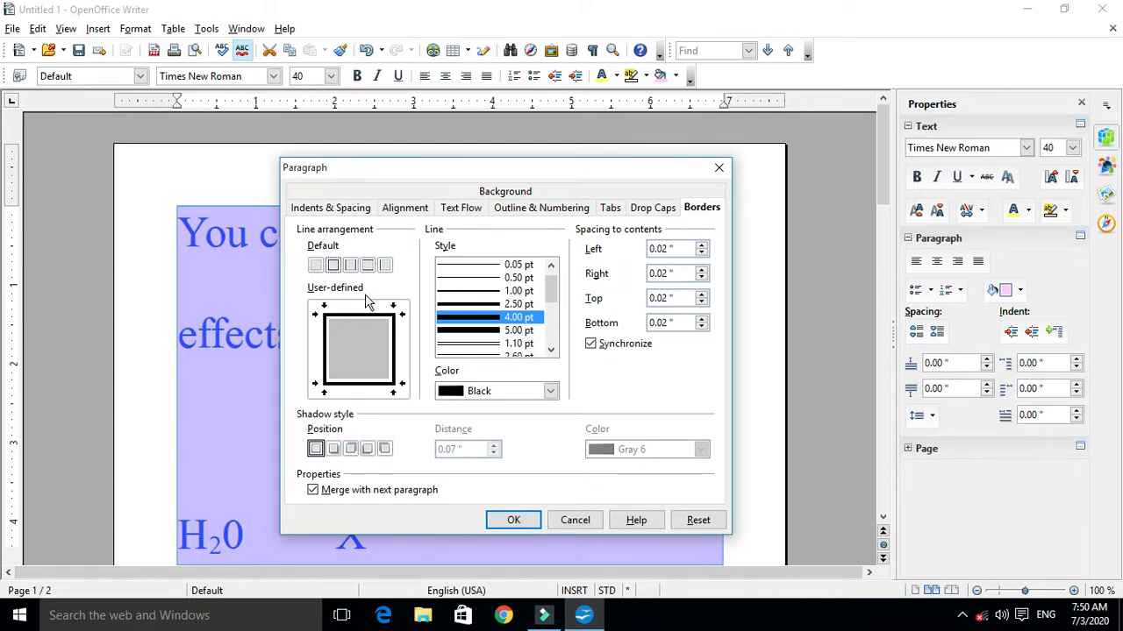
pyautogui.click(513, 520)
pyautogui.click(421, 398)
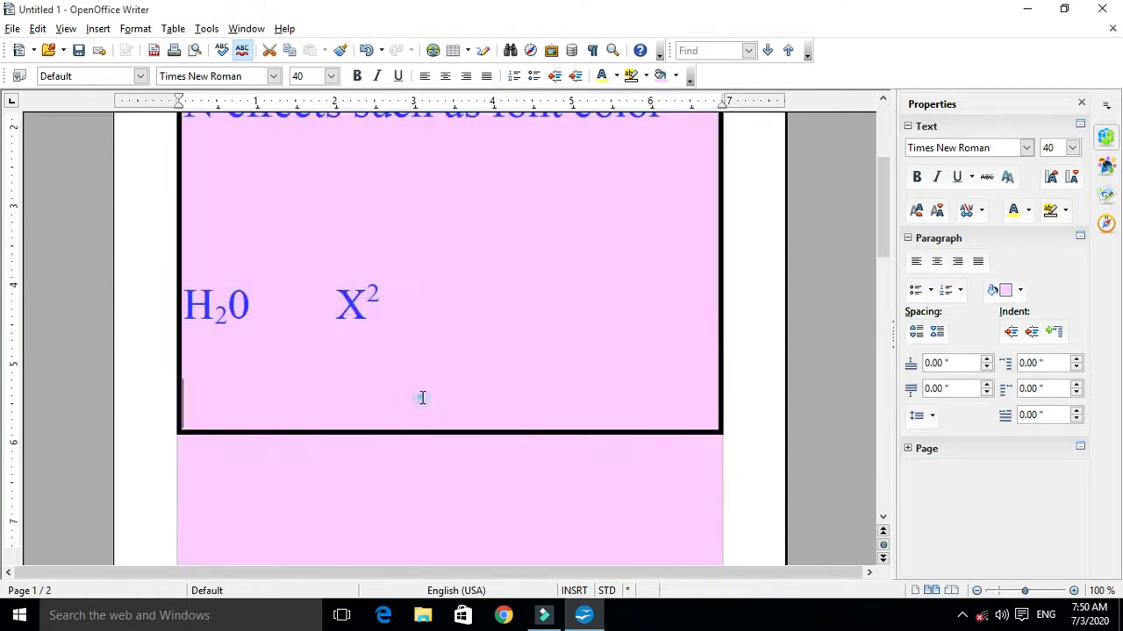
# Check the box border down the page and undo it
pyautogui.scroll(5, 513, 435)
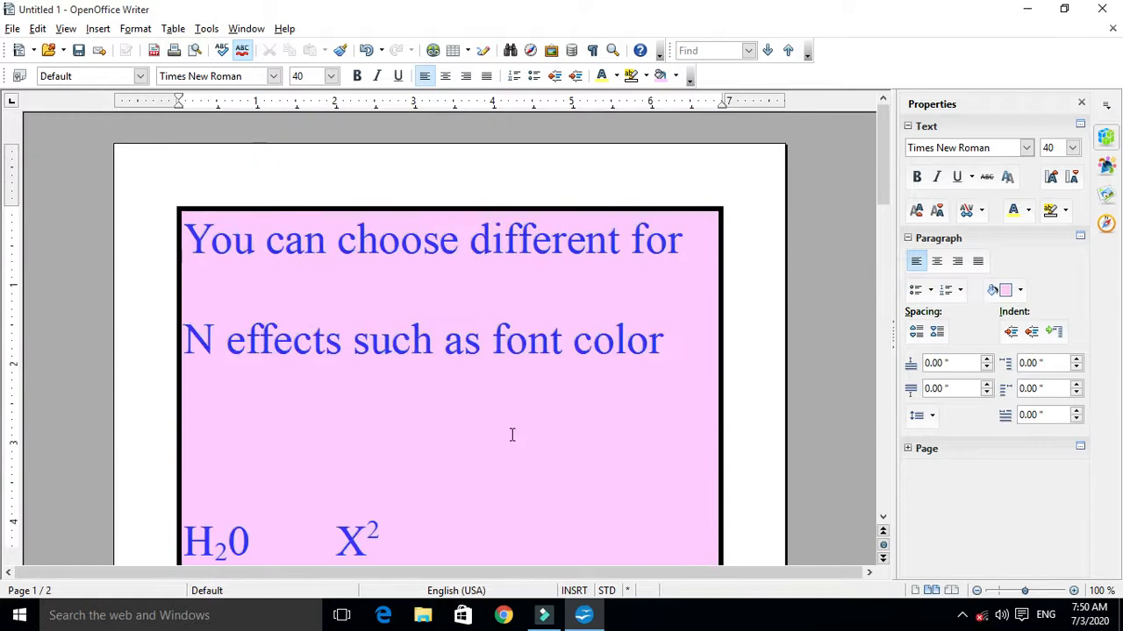
pyautogui.scroll(-5, 512, 435)
pyautogui.click(485, 307)
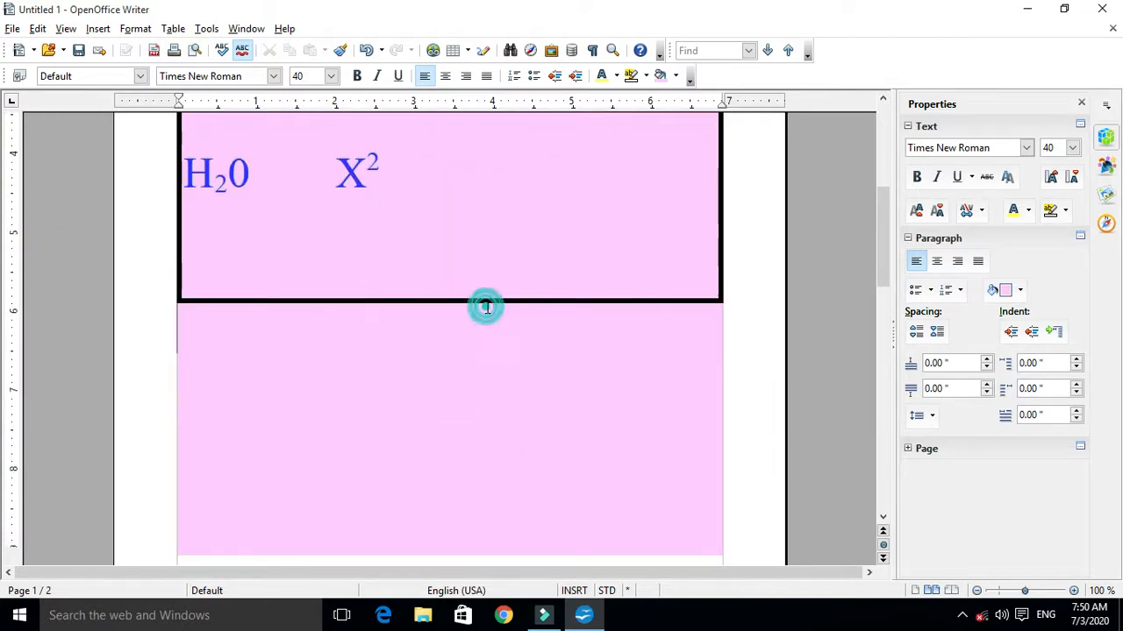
pyautogui.scroll(-2, 585, 480)
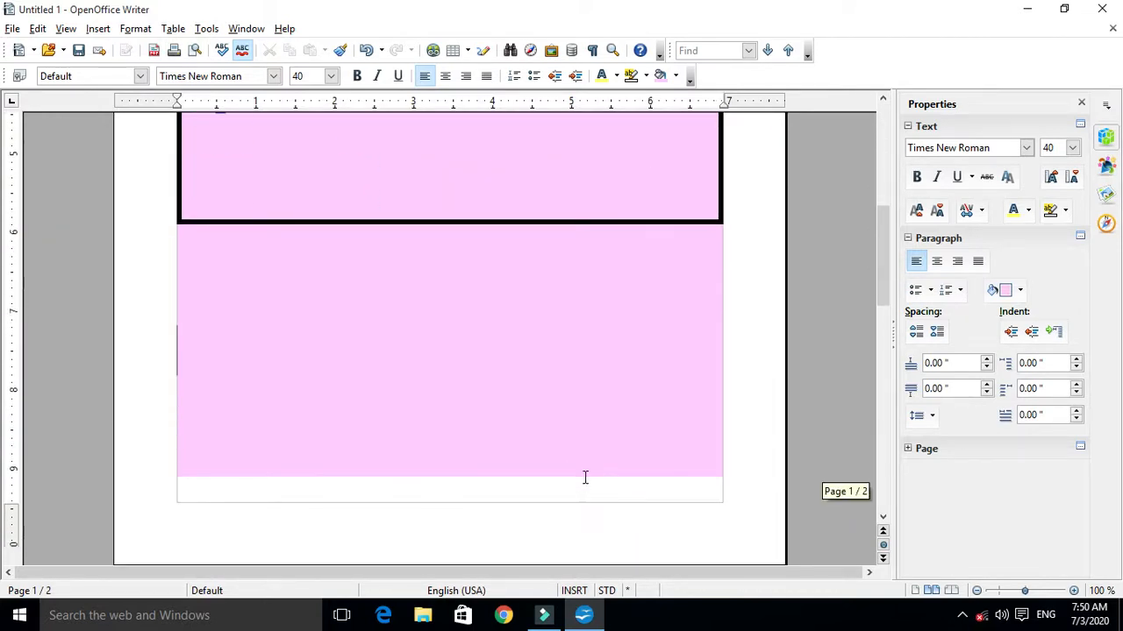
pyautogui.hotkey('ctrl', 'z')
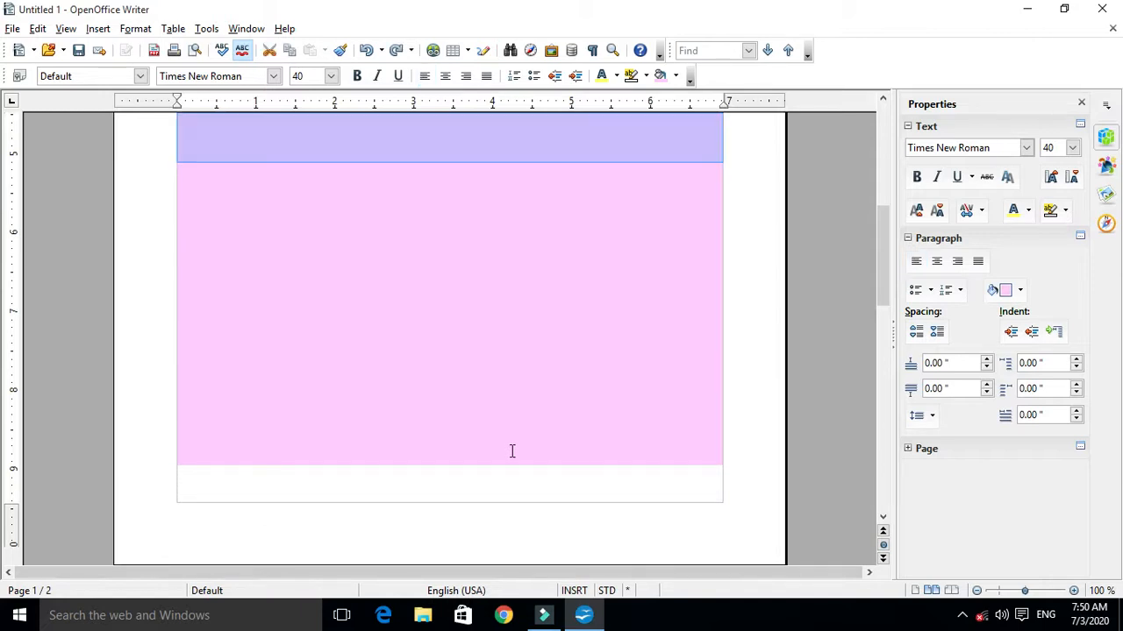
pyautogui.scroll(1, 512, 448)
pyautogui.scroll(10, 512, 448)
# Apply a 2.50 pt box border to the empty paragraph between the heading and the H20 formula, and undo it
pyautogui.click(508, 445)
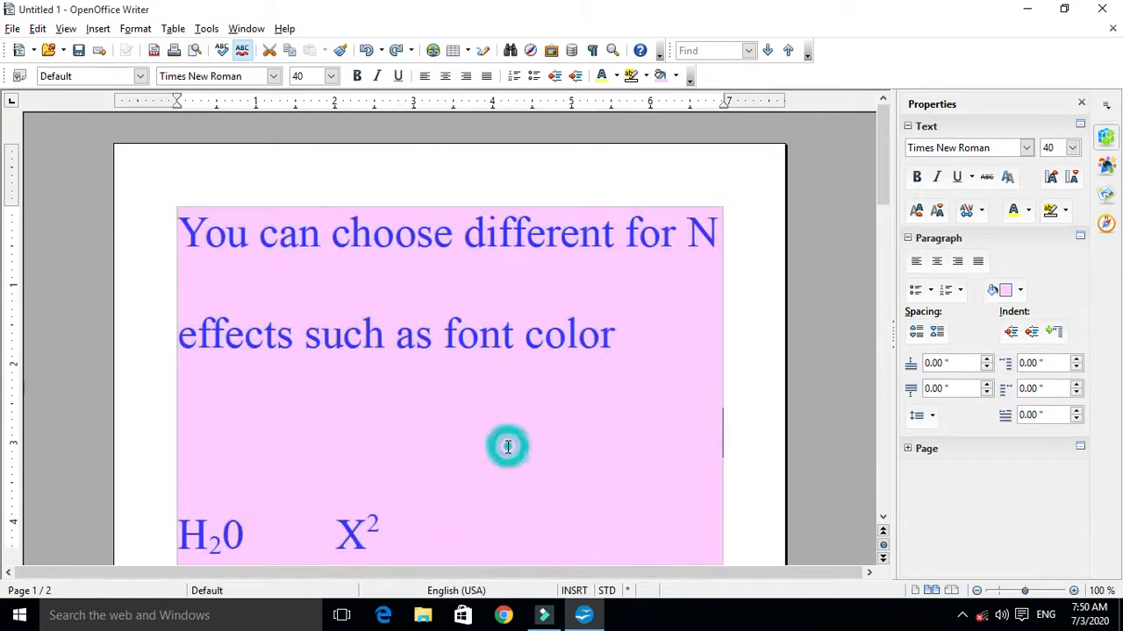
pyautogui.click(149, 29)
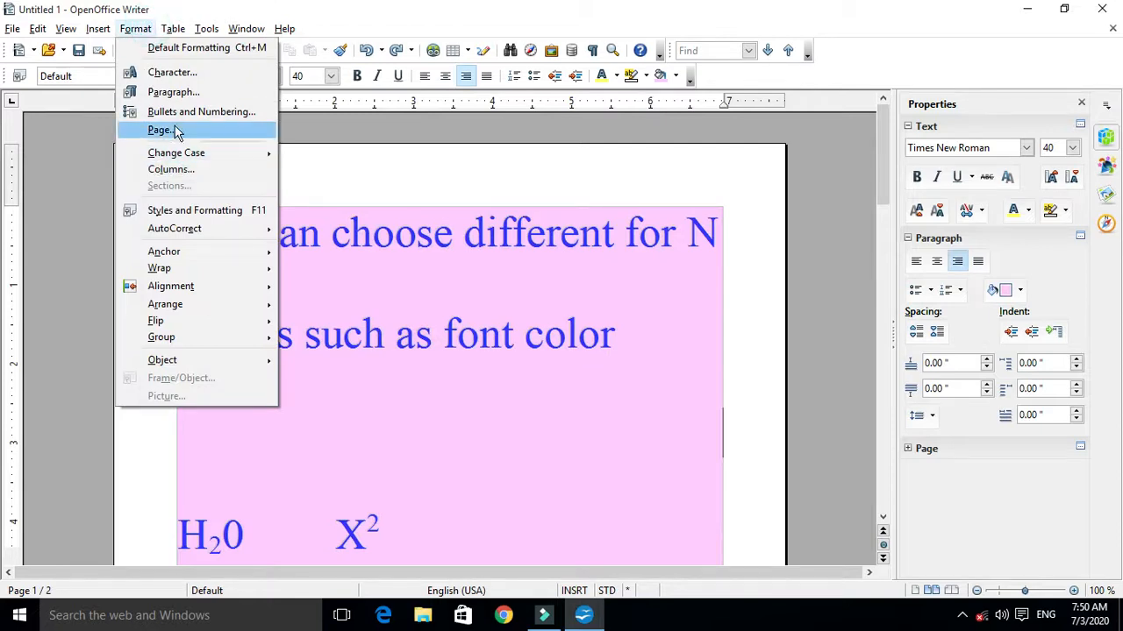
pyautogui.click(178, 91)
pyautogui.click(483, 304)
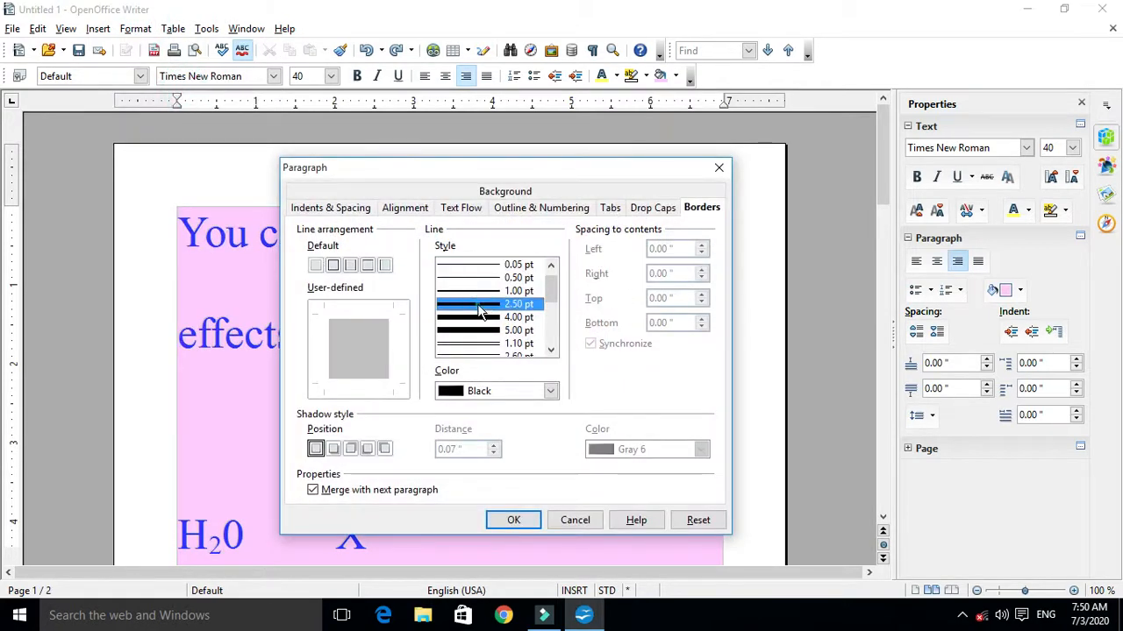
pyautogui.click(333, 265)
pyautogui.click(514, 521)
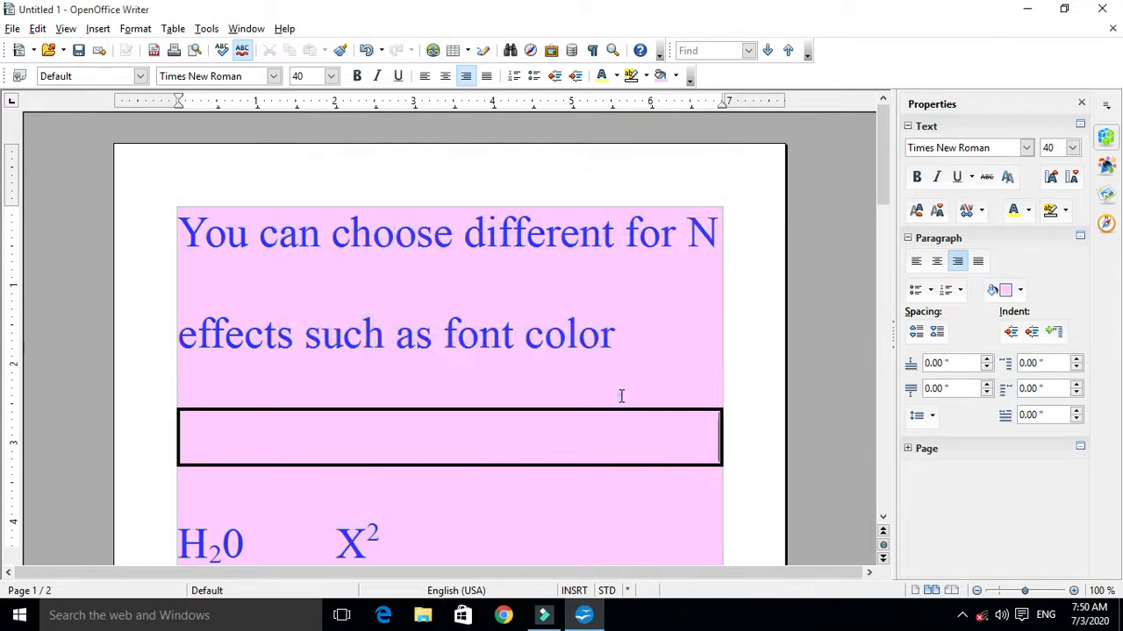
pyautogui.click(507, 480)
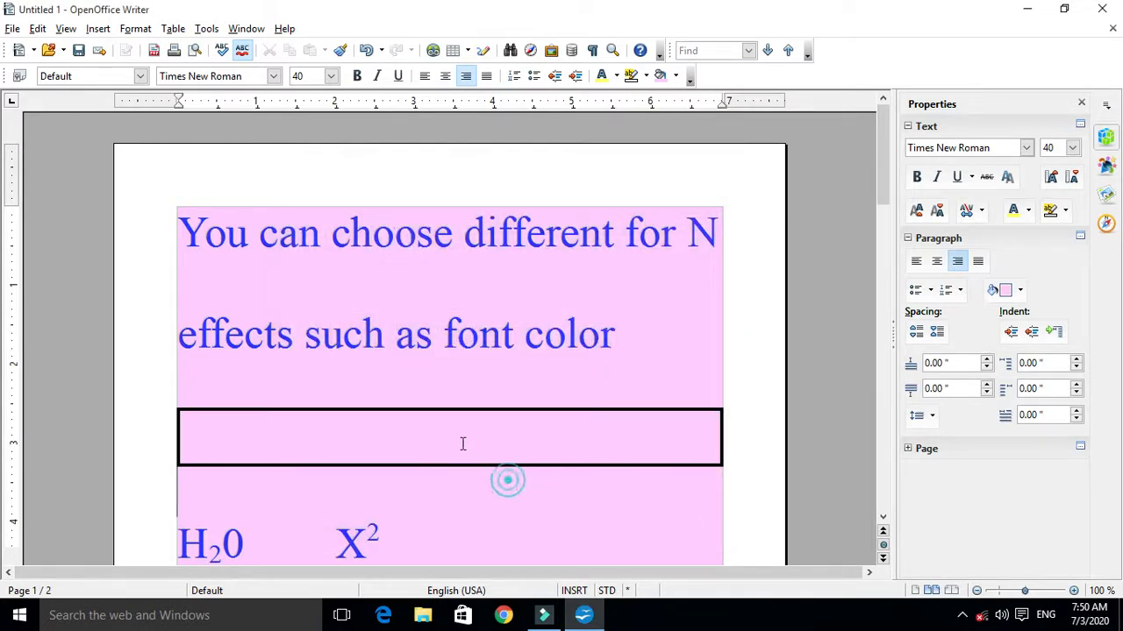
pyautogui.hotkey('ctrl', 'z')
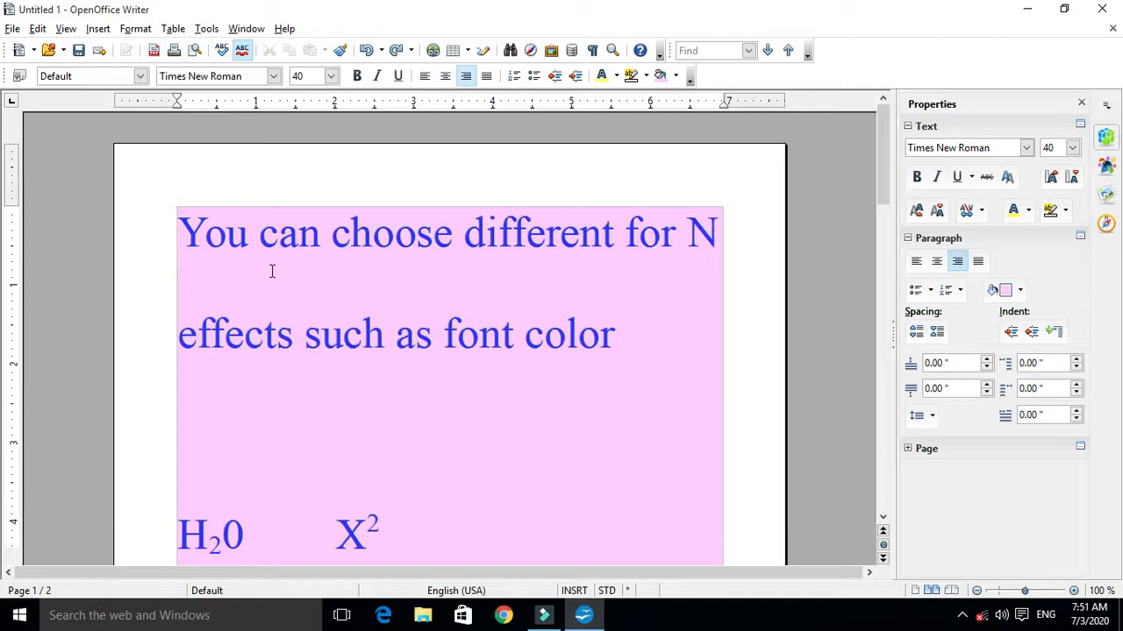
# Select the whole document, apply a 2.50 pt box border to its paragraphs, and check the border across both pages
pyautogui.hotkey('ctrl', 'a')
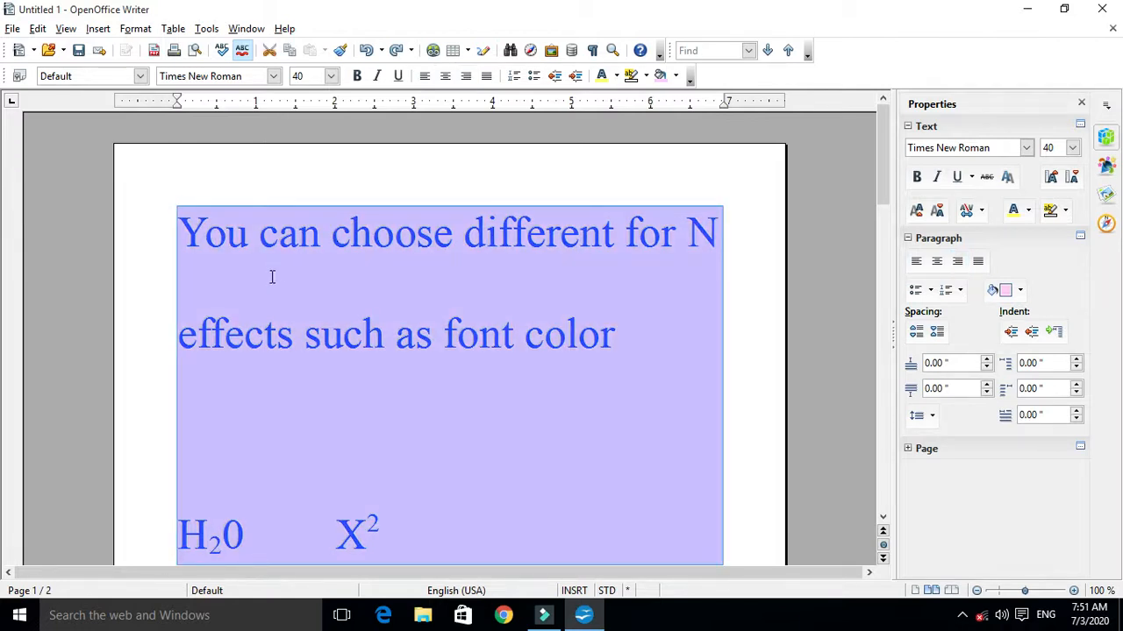
pyautogui.scroll(-5, 385, 313)
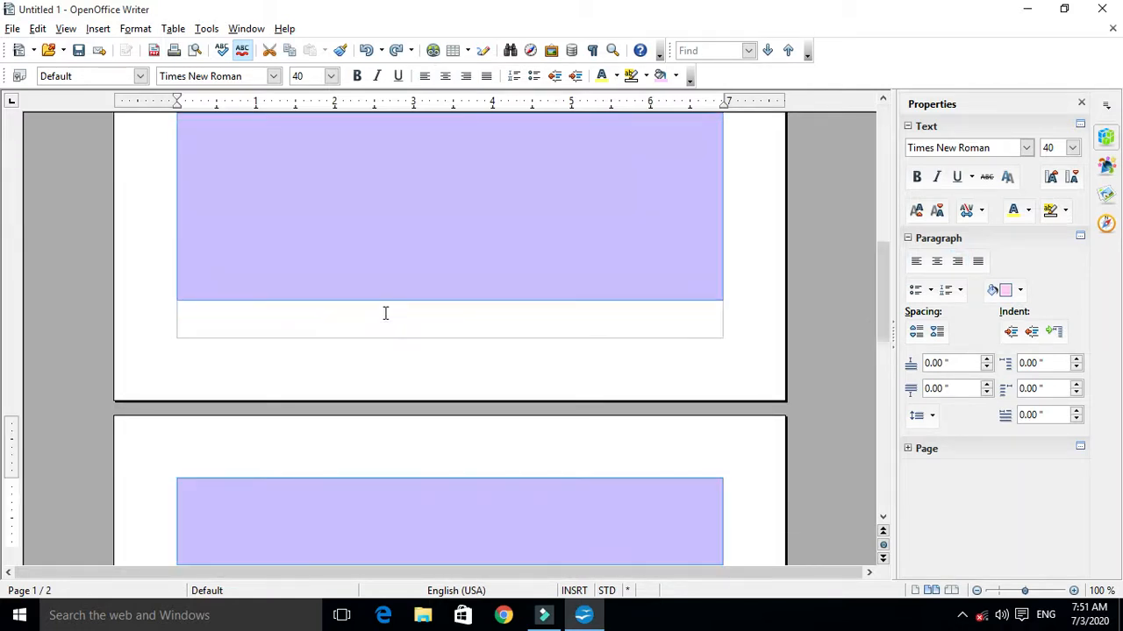
pyautogui.scroll(5, 385, 313)
pyautogui.click(134, 38)
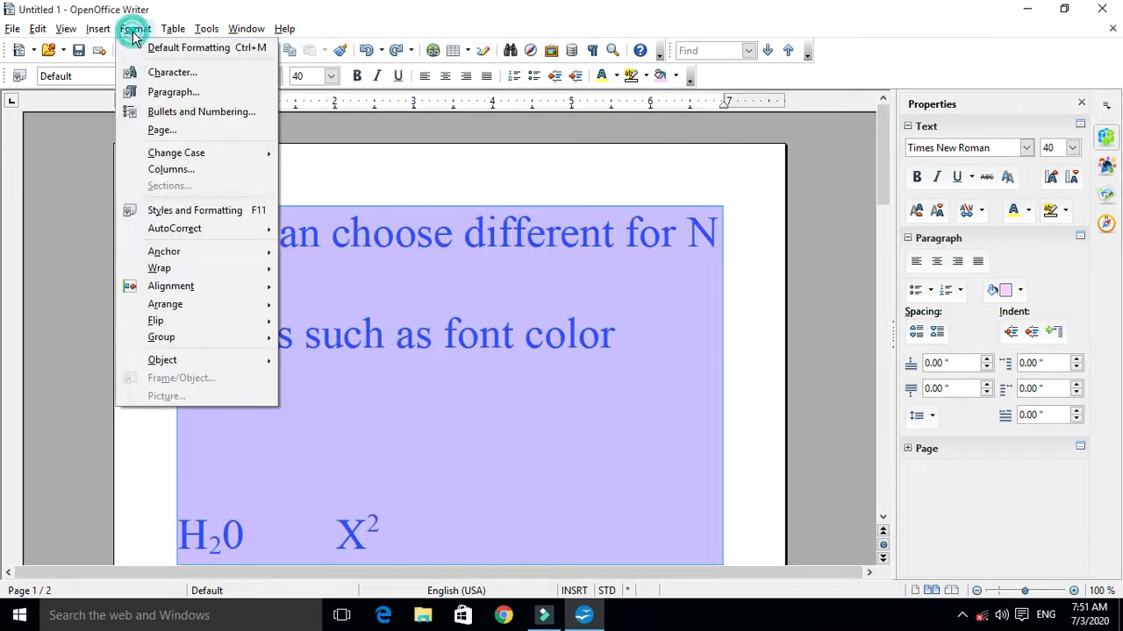
pyautogui.click(151, 91)
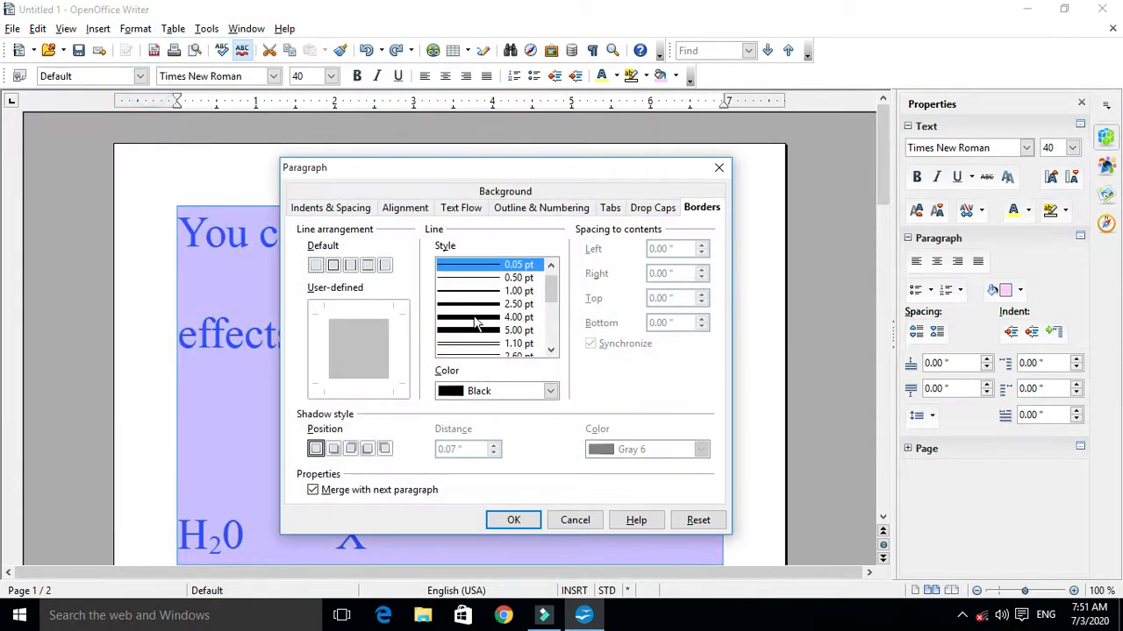
pyautogui.click(482, 304)
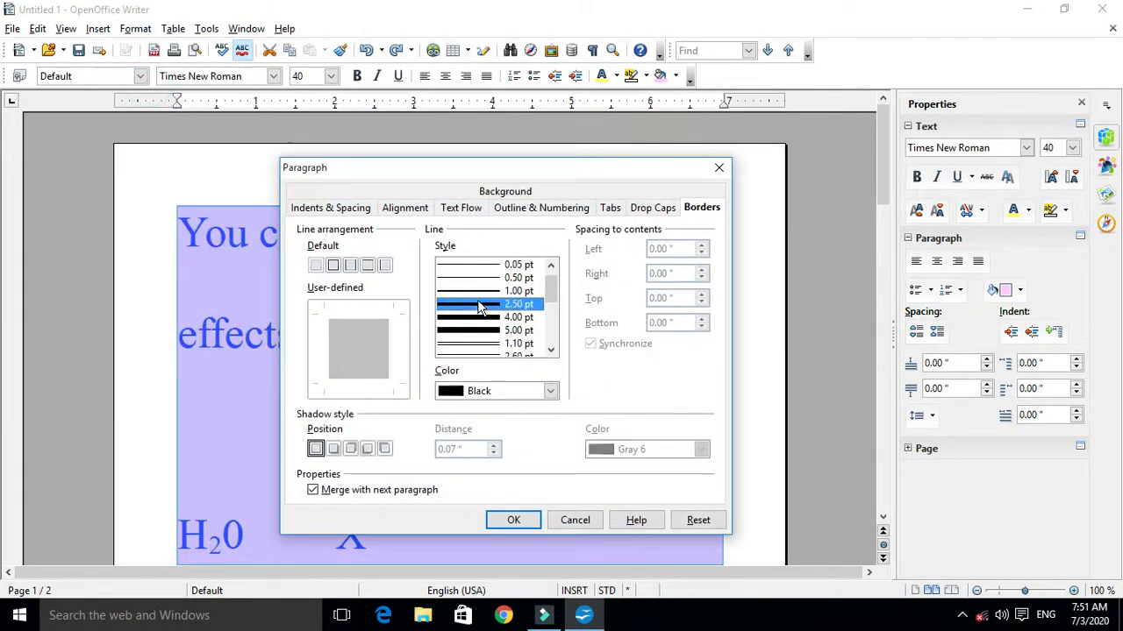
pyautogui.click(332, 265)
pyautogui.click(512, 520)
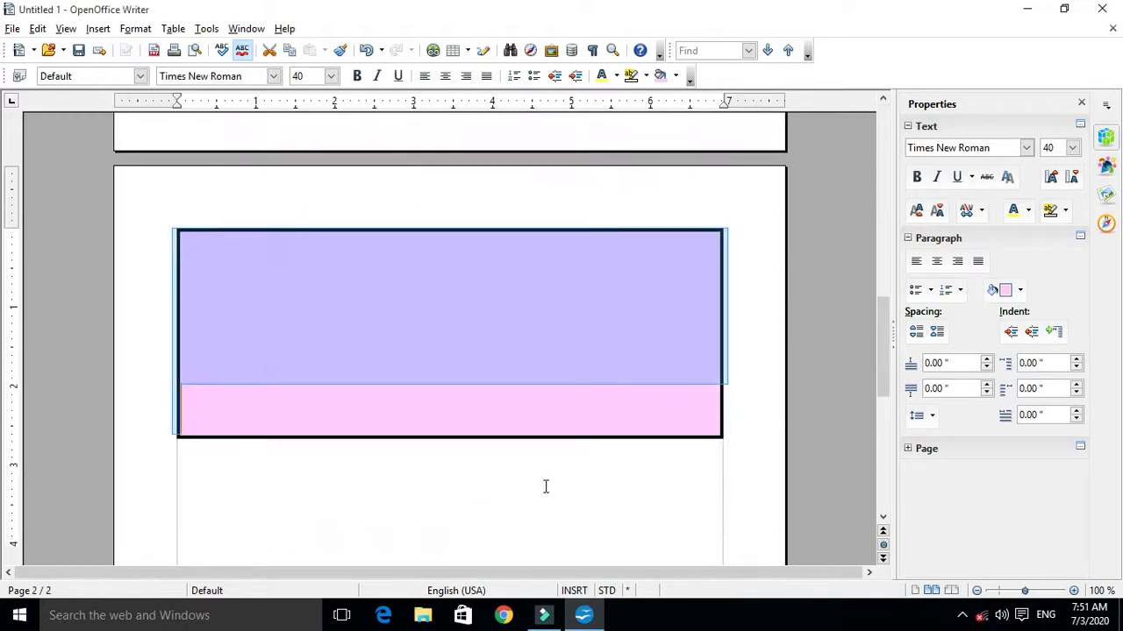
pyautogui.scroll(-5, 571, 451)
pyautogui.click(519, 416)
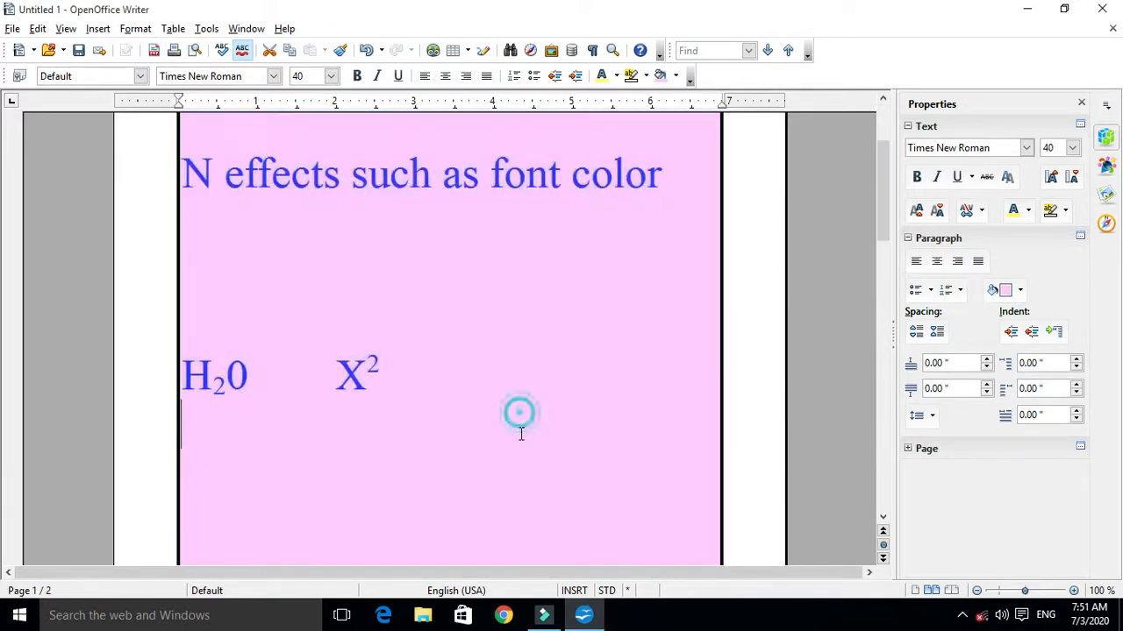
pyautogui.scroll(3, 626, 466)
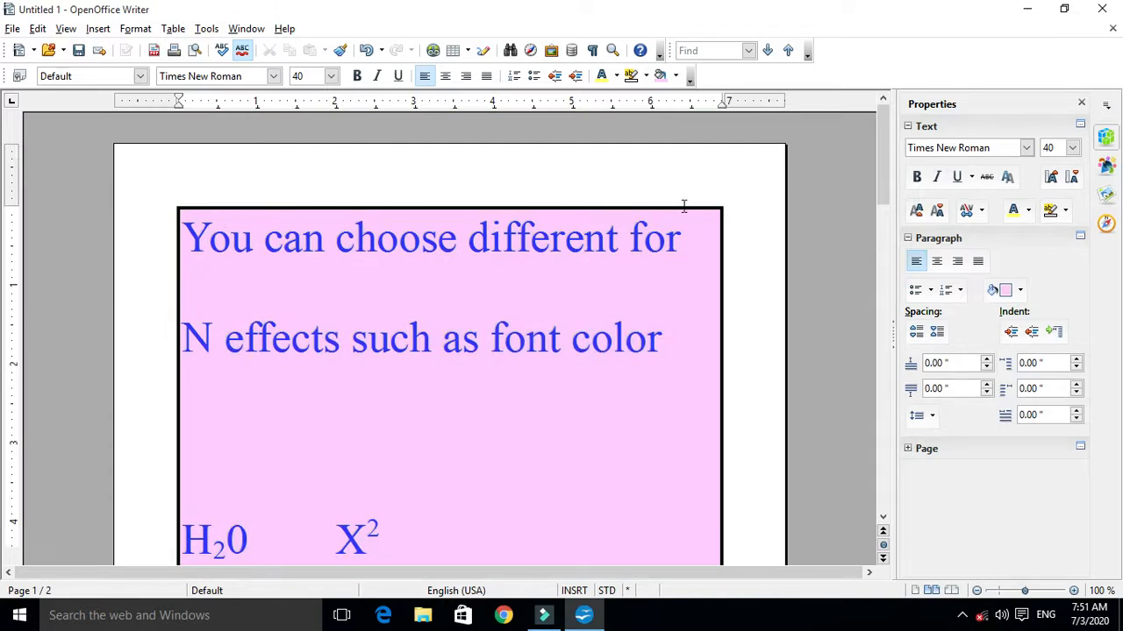
pyautogui.scroll(-10, 726, 505)
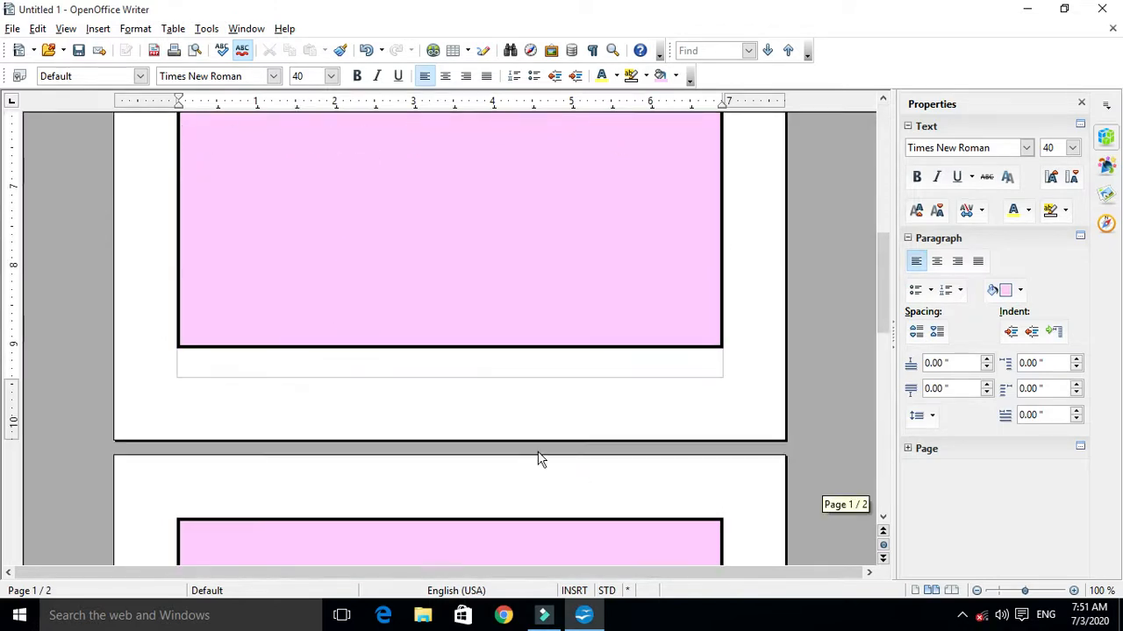
pyautogui.scroll(10, 257, 342)
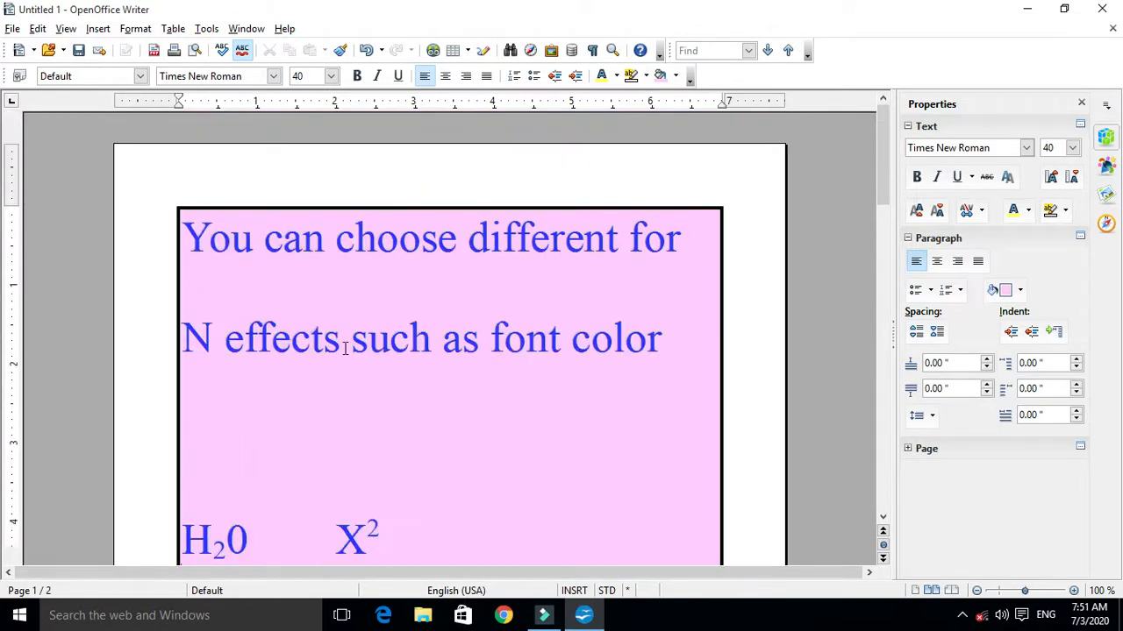
# Select the whole document and set the synchronized spacing between border and contents to 0.30" on all sides
pyautogui.hotkey('ctrl', 'a')
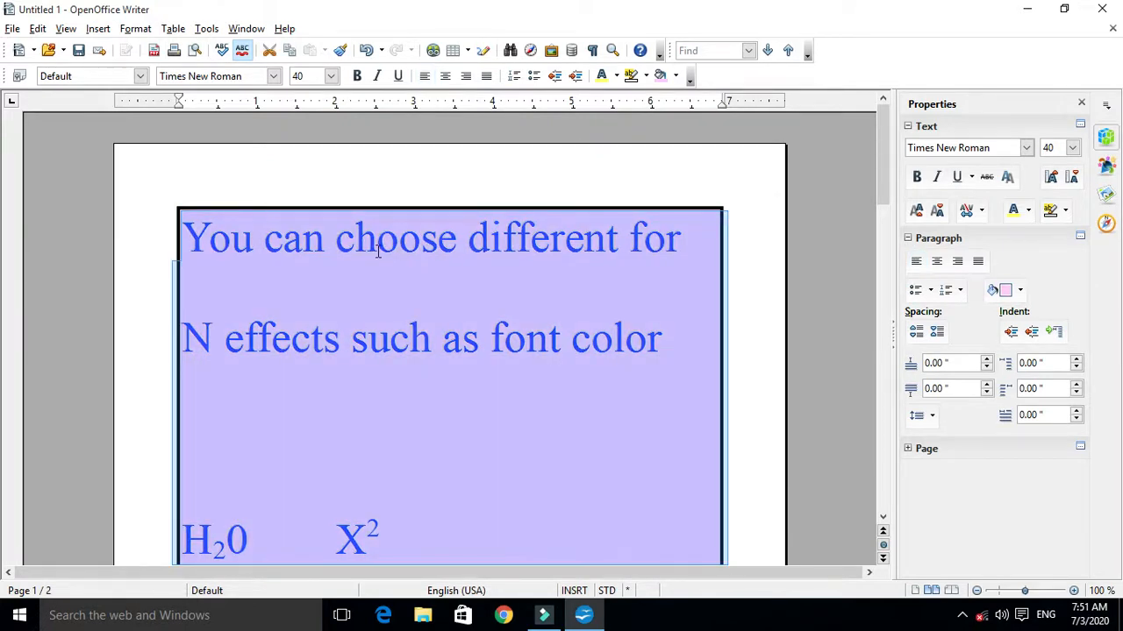
pyautogui.click(144, 28)
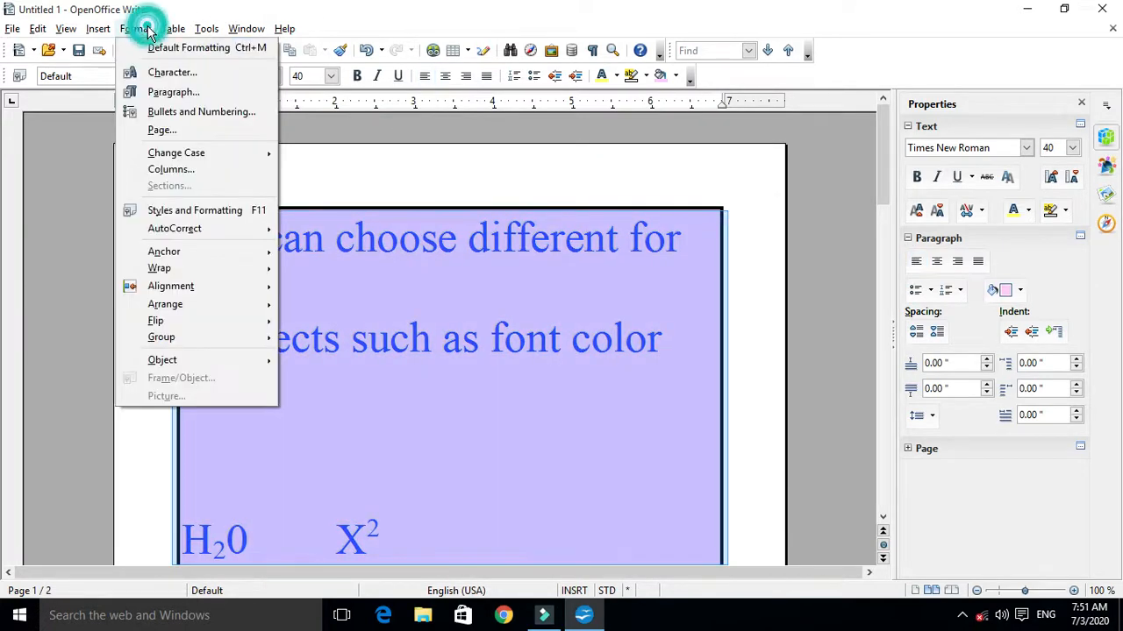
pyautogui.click(173, 93)
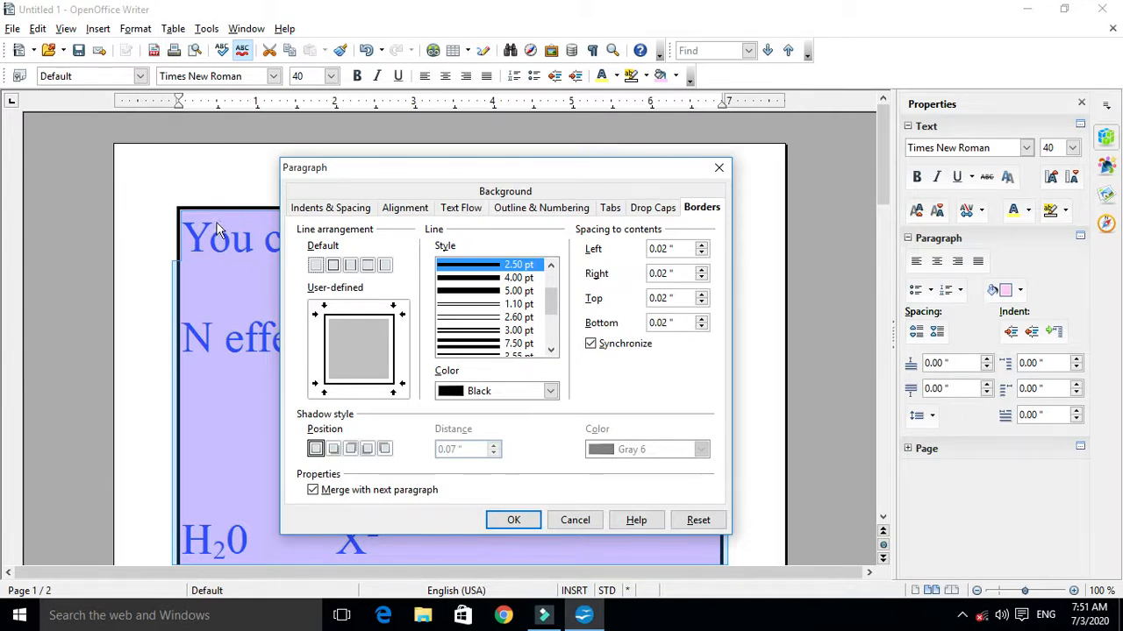
pyautogui.moveTo(379, 168); pyautogui.dragTo(676, 179)
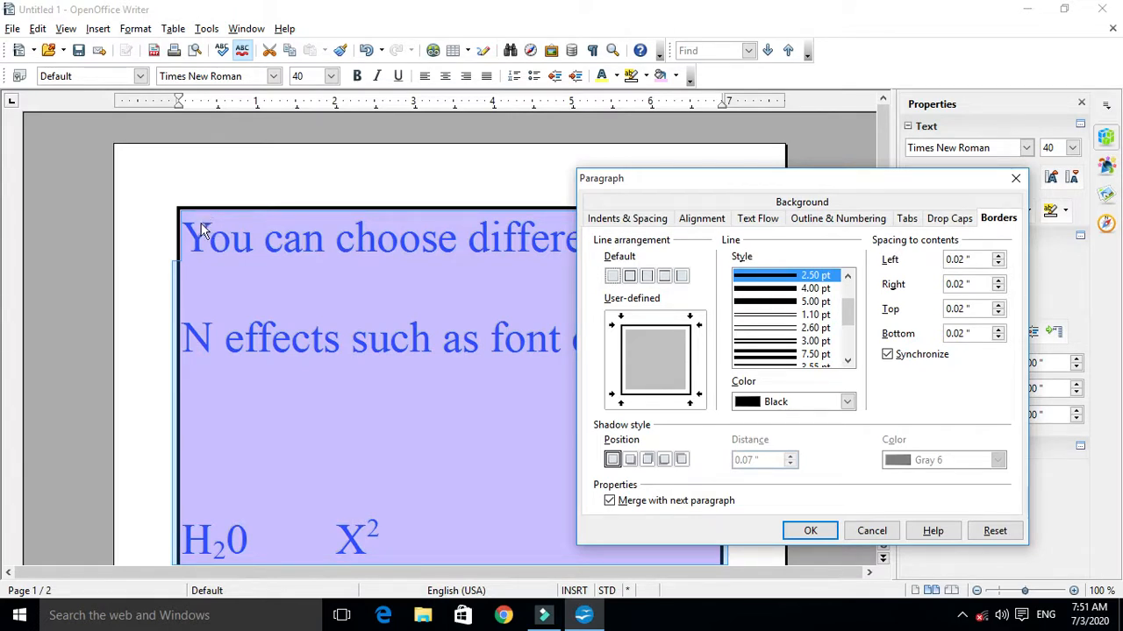
pyautogui.click(997, 260)
pyautogui.click(997, 306)
pyautogui.click(998, 305)
pyautogui.click(997, 305)
pyautogui.click(997, 305)
pyautogui.click(997, 305)
pyautogui.click(997, 305)
pyautogui.click(997, 305)
pyautogui.click(810, 531)
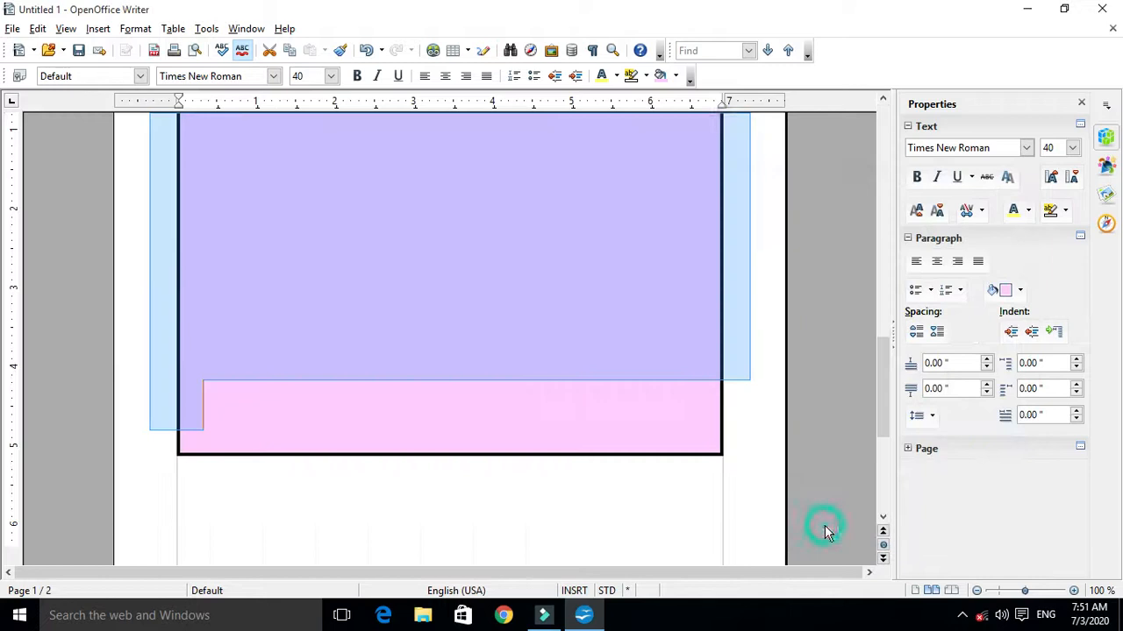
pyautogui.scroll(10, 573, 415)
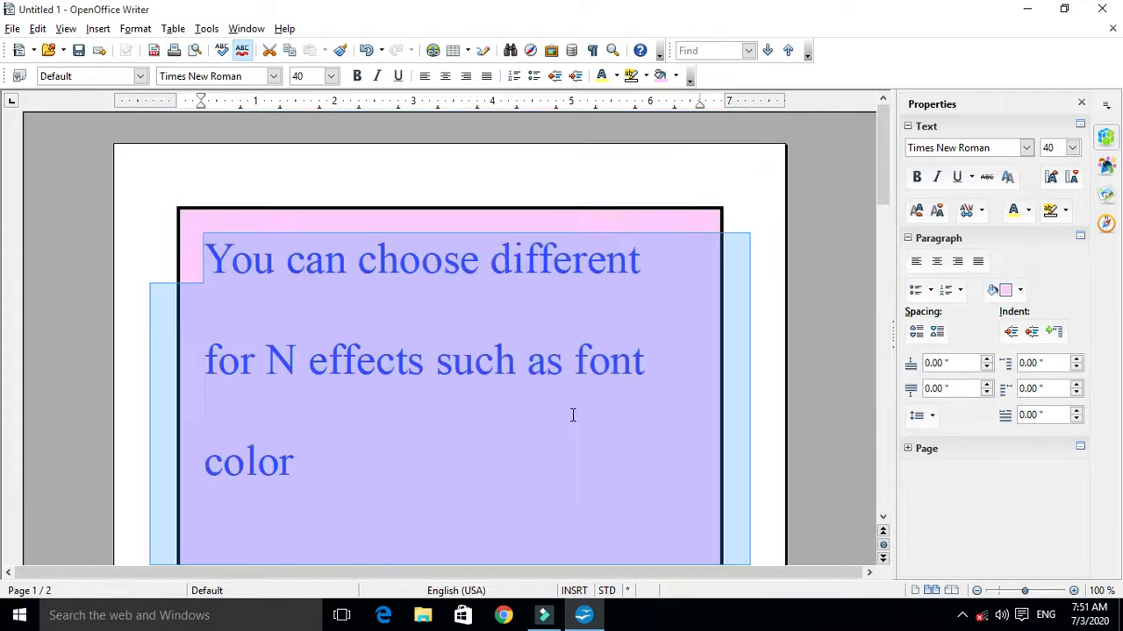
pyautogui.click(270, 228)
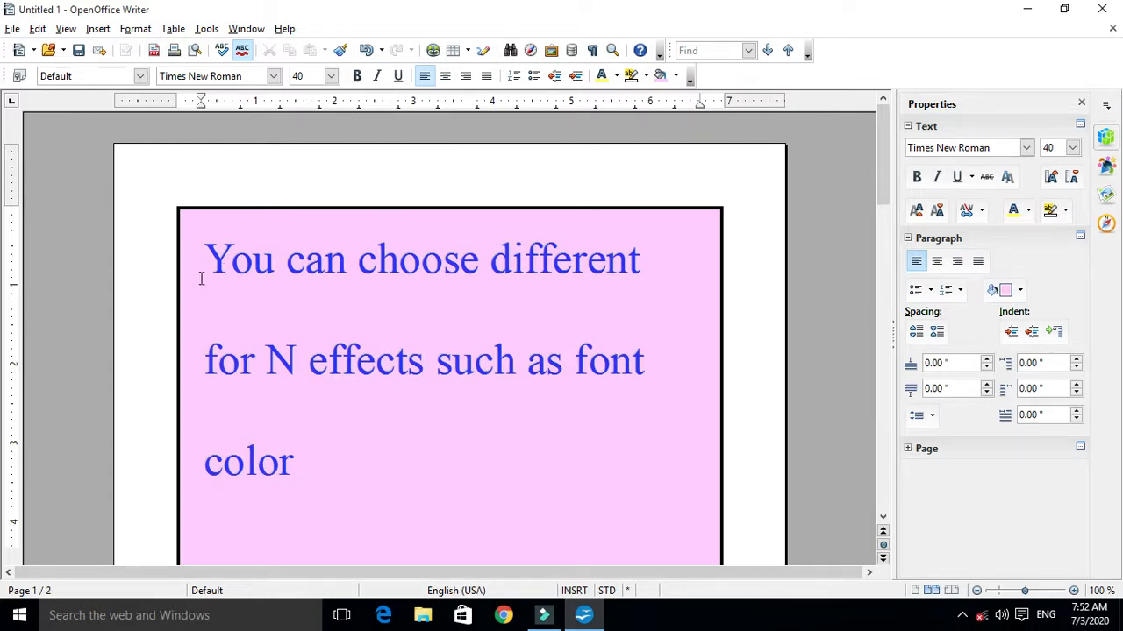
# Reselect the whole document and reduce the synchronized border spacing to contents to 0.02" in the paragraph settings
pyautogui.click(222, 325)
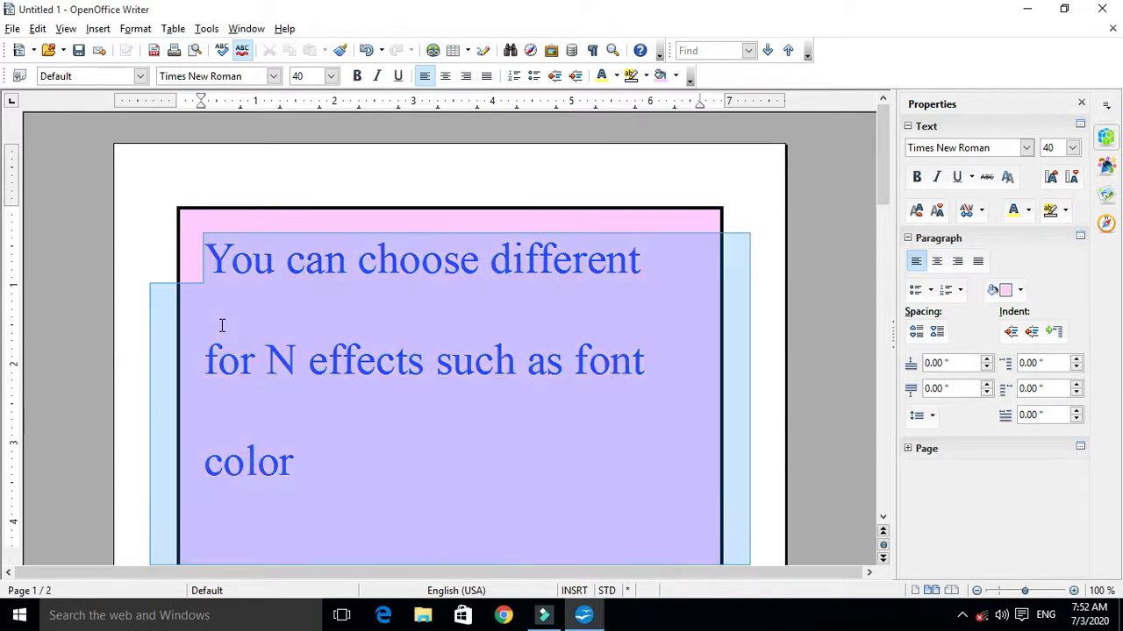
pyautogui.click(136, 29)
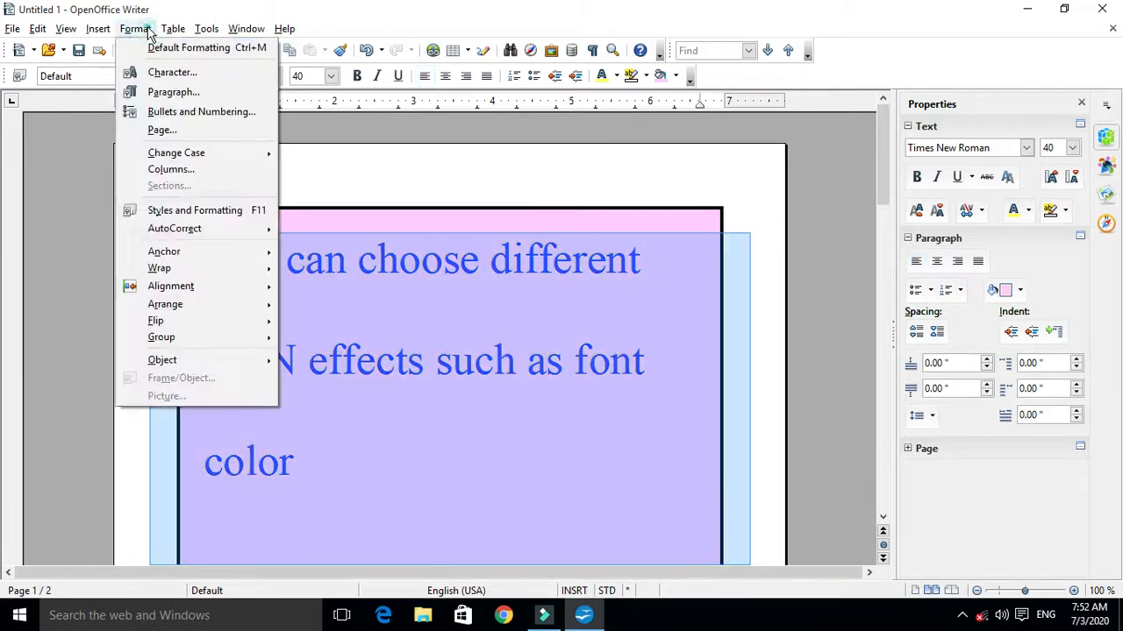
pyautogui.click(172, 92)
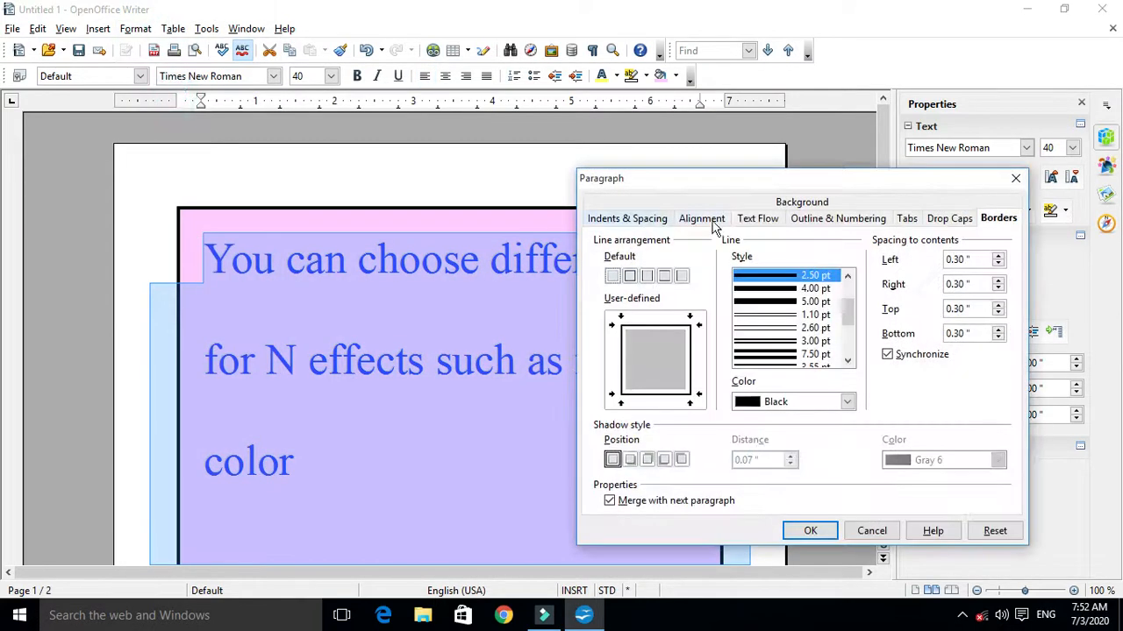
pyautogui.click(998, 264)
pyautogui.click(999, 264)
pyautogui.click(998, 264)
pyautogui.click(998, 256)
pyautogui.click(998, 256)
pyautogui.click(999, 264)
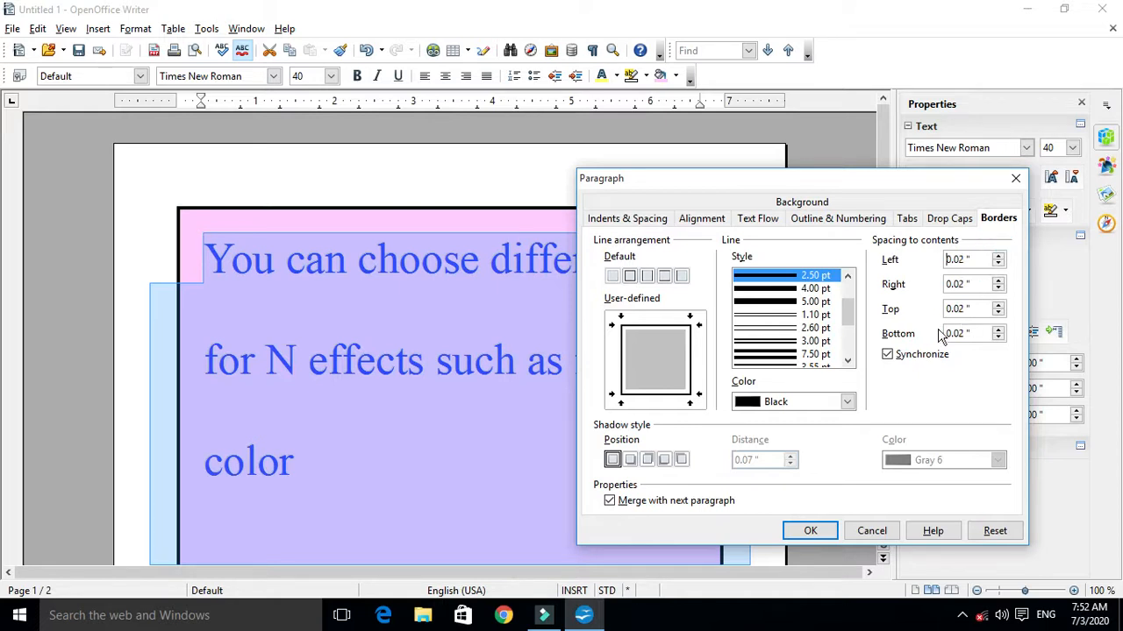